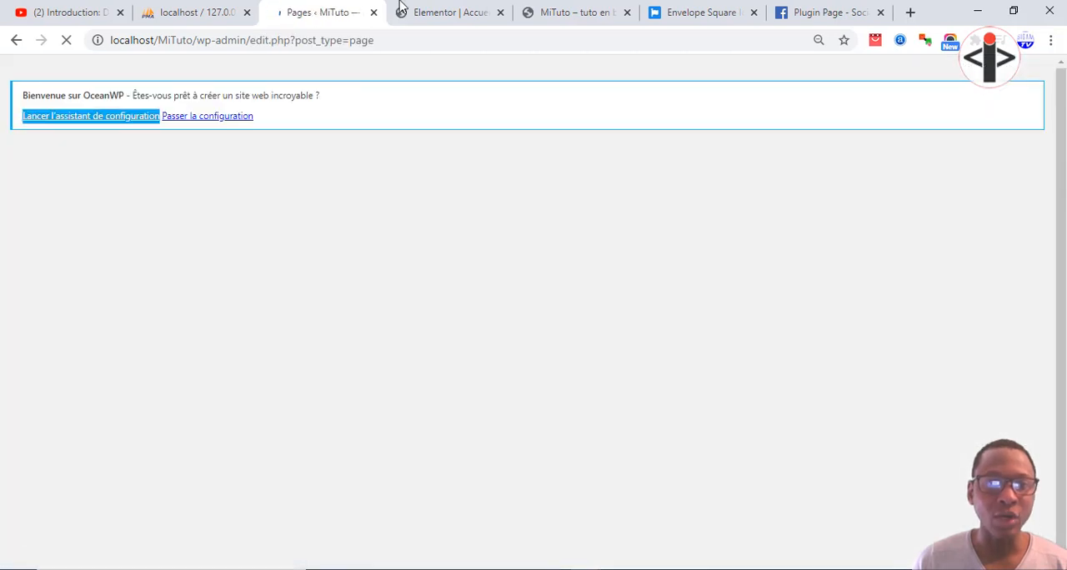
Switch to the open Elementor editor for the Accueil page.
click(405, 10)
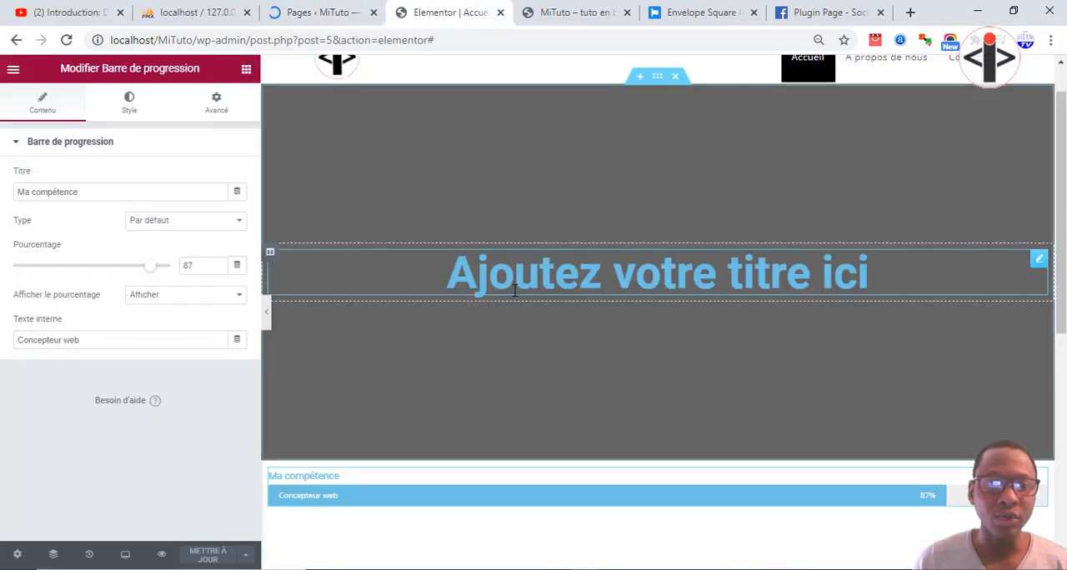
click(679, 126)
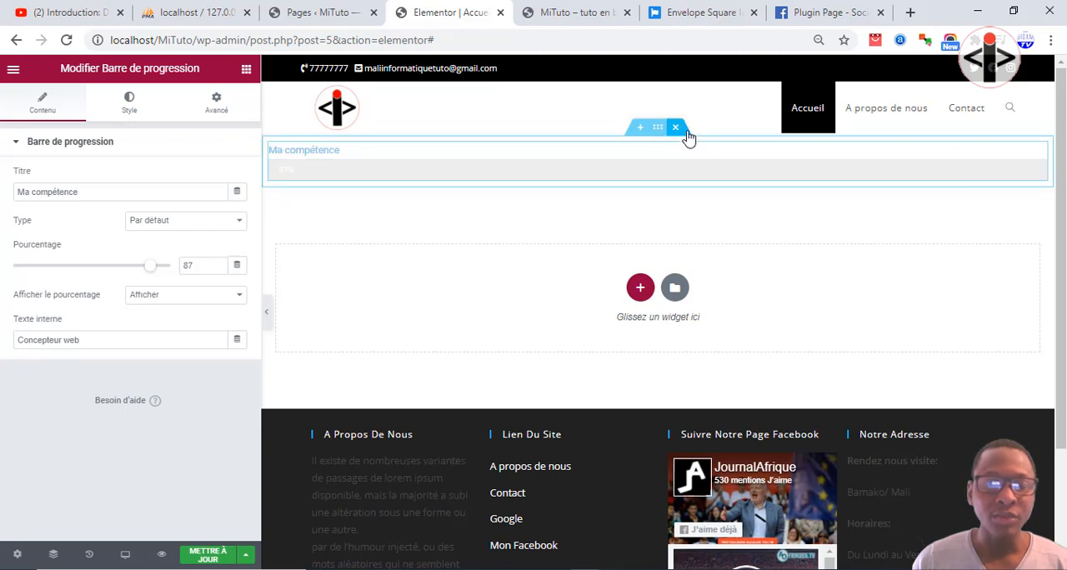
click(680, 132)
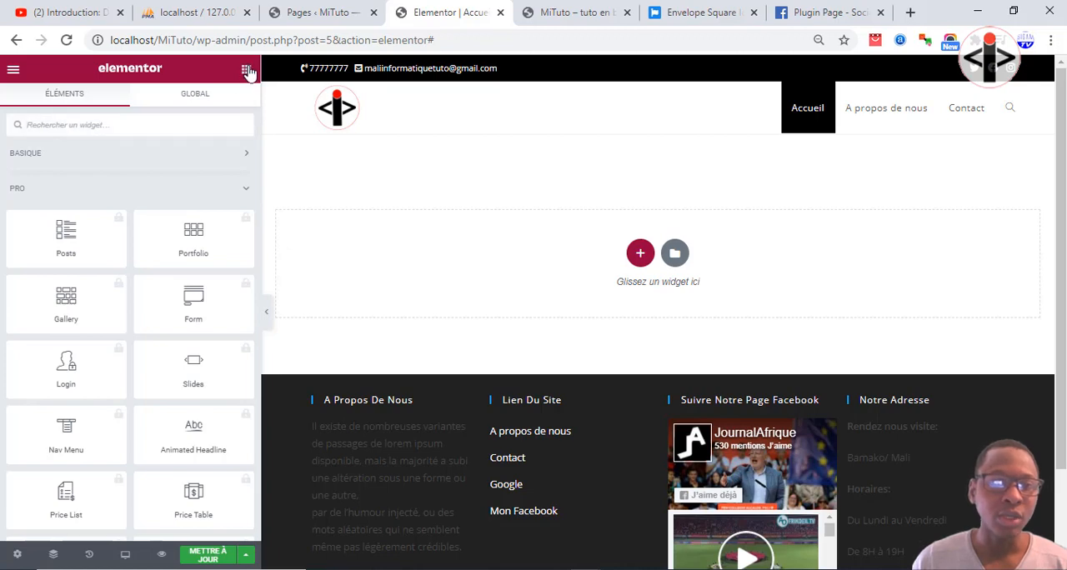
scroll(384, 192, down, 2)
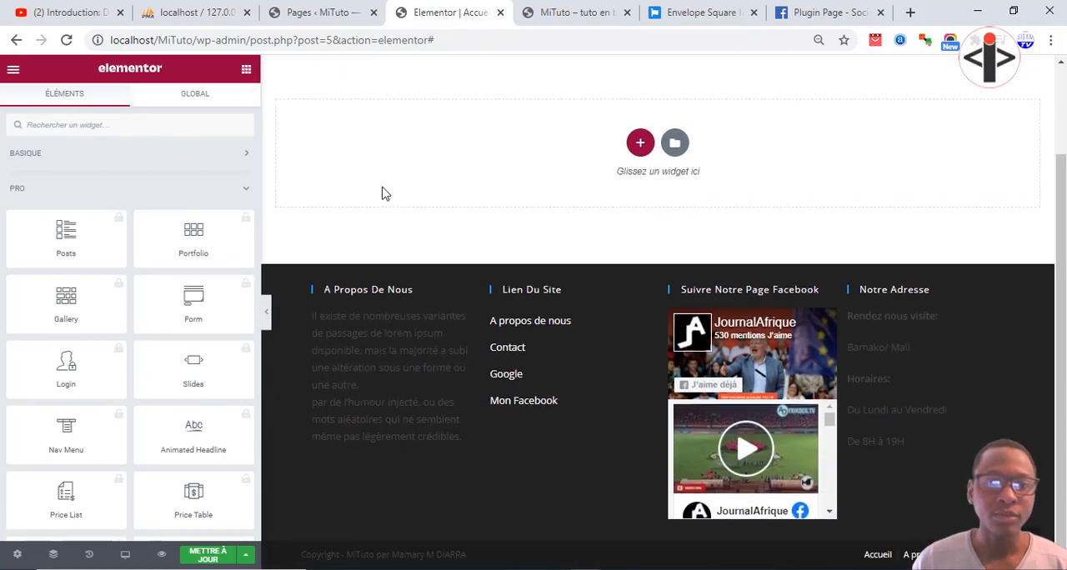
scroll(383, 194, up, 2)
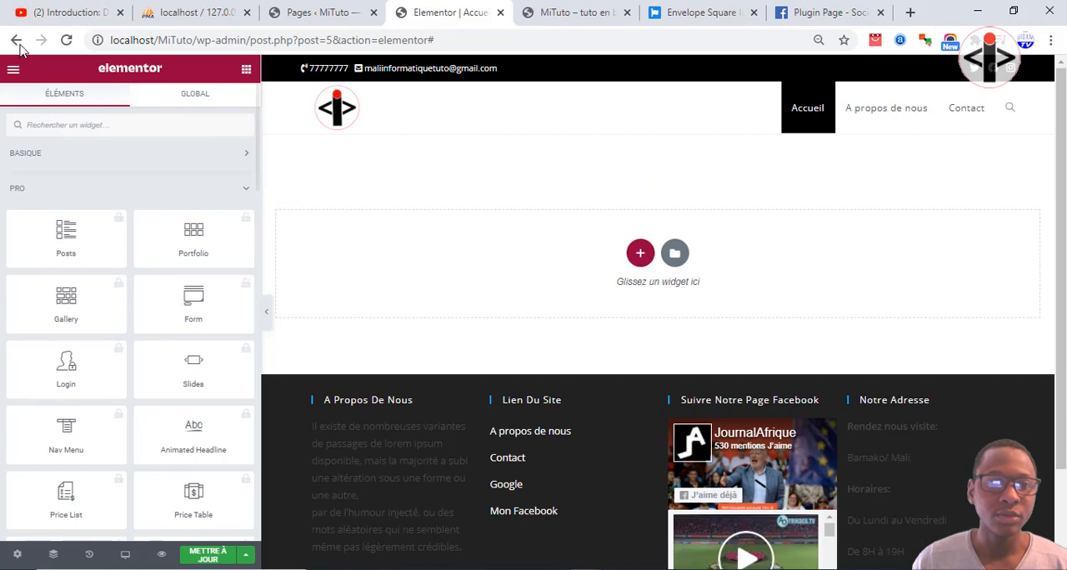
Reload the page editor and delete the large title section and the "Ma compétence" progress bar section.
click(65, 40)
click(573, 146)
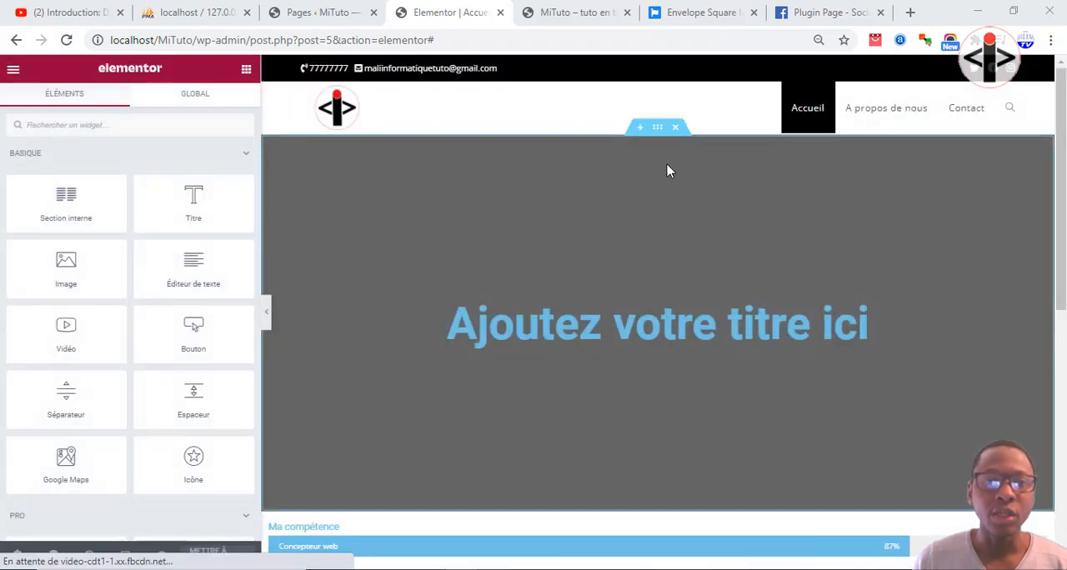
click(675, 127)
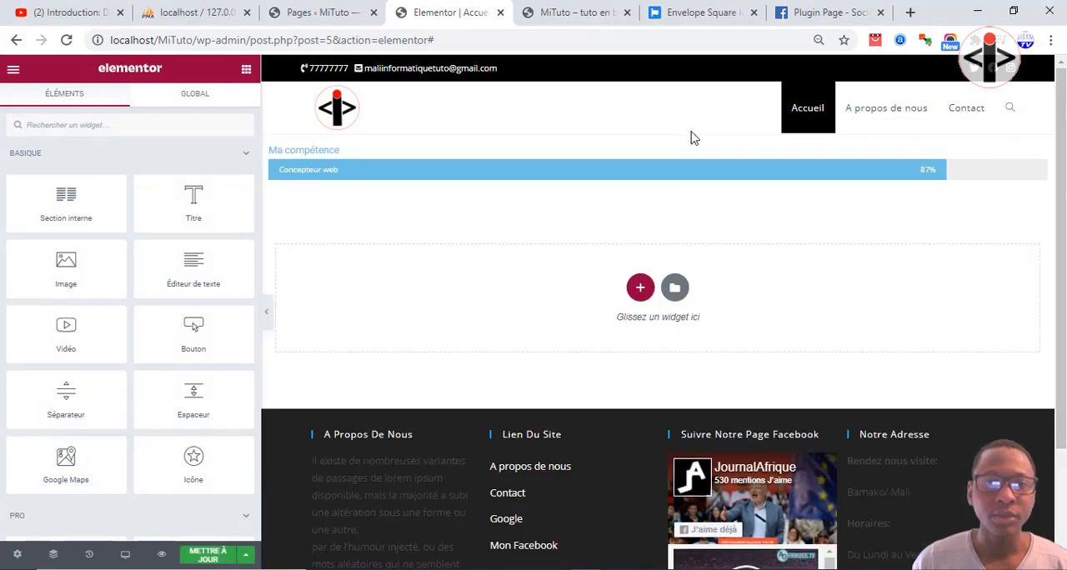
click(675, 126)
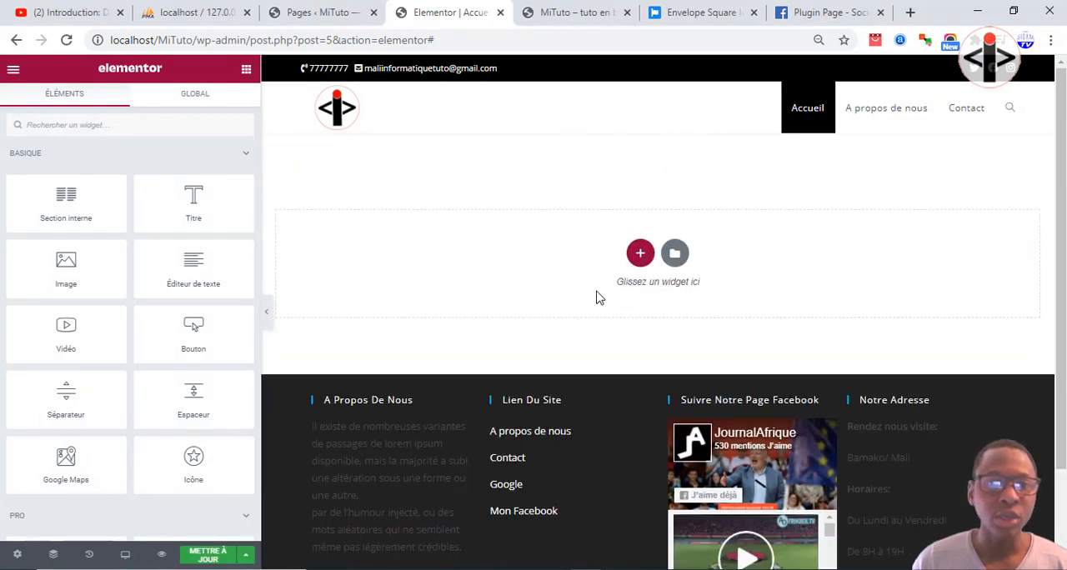
Insert a new single-column section and place a Titre widget in it.
click(641, 255)
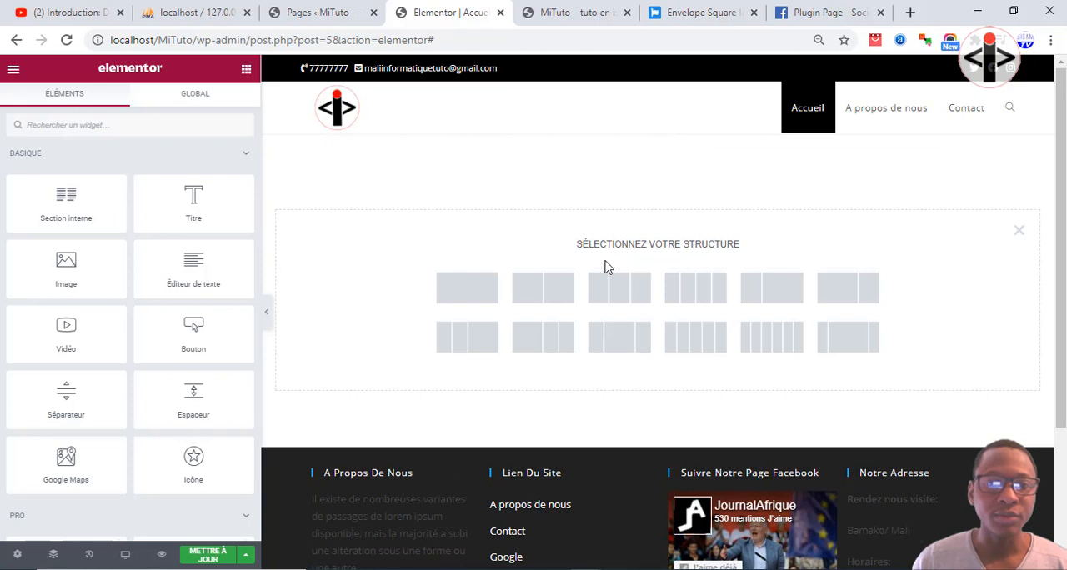
click(467, 295)
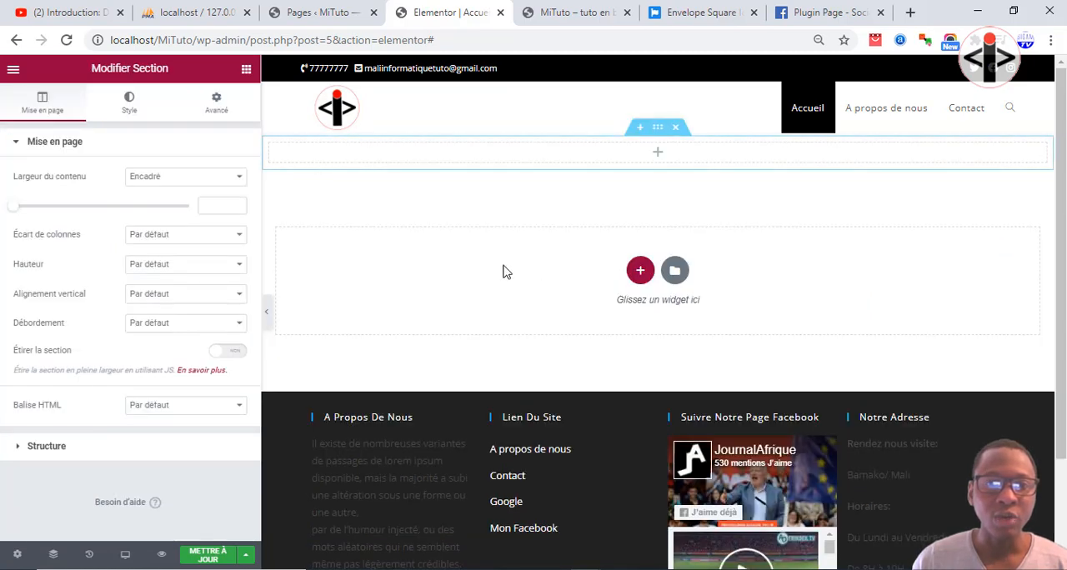
click(246, 69)
drag(211, 195, 612, 152)
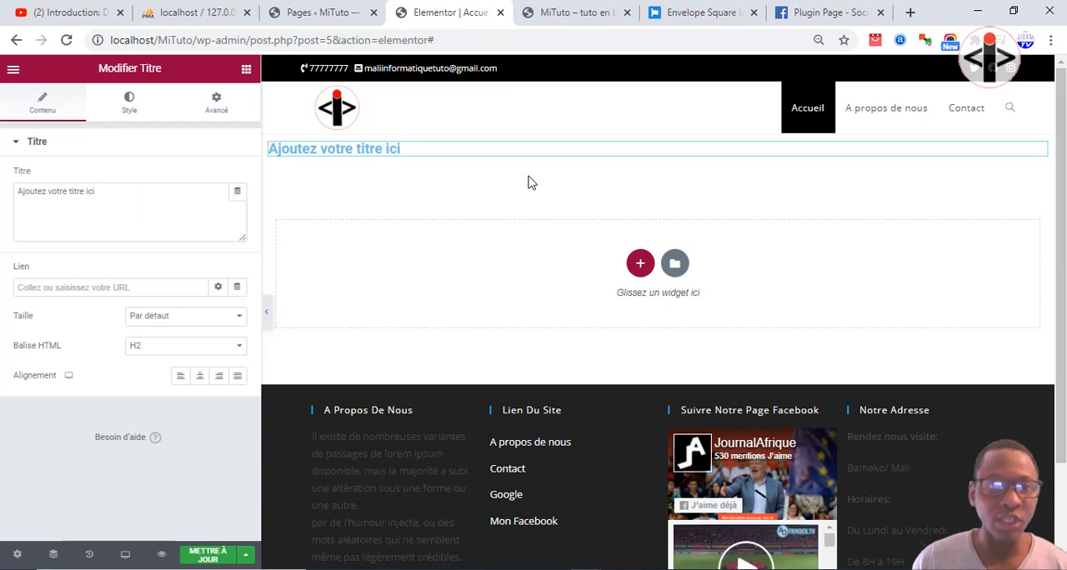
Replace the title's placeholder text with "MiTuto" and center the title.
drag(162, 214, 4, 205)
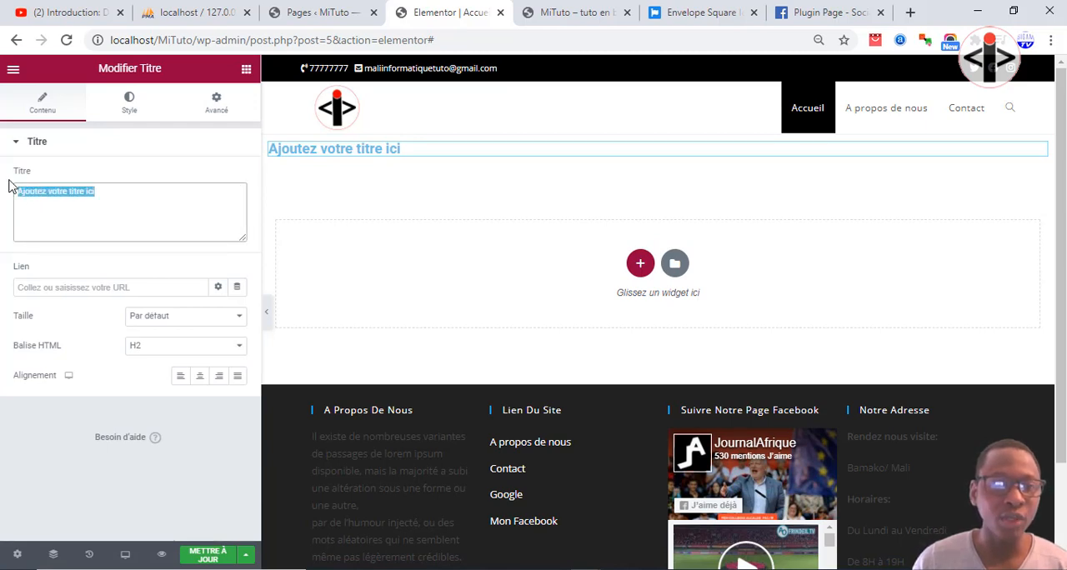
text(Mal)
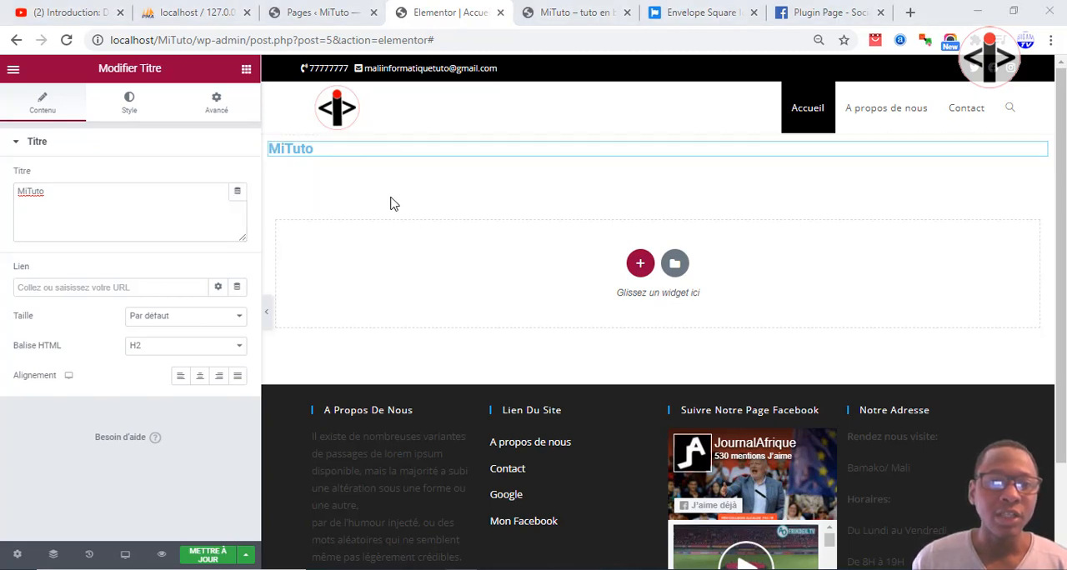
click(200, 377)
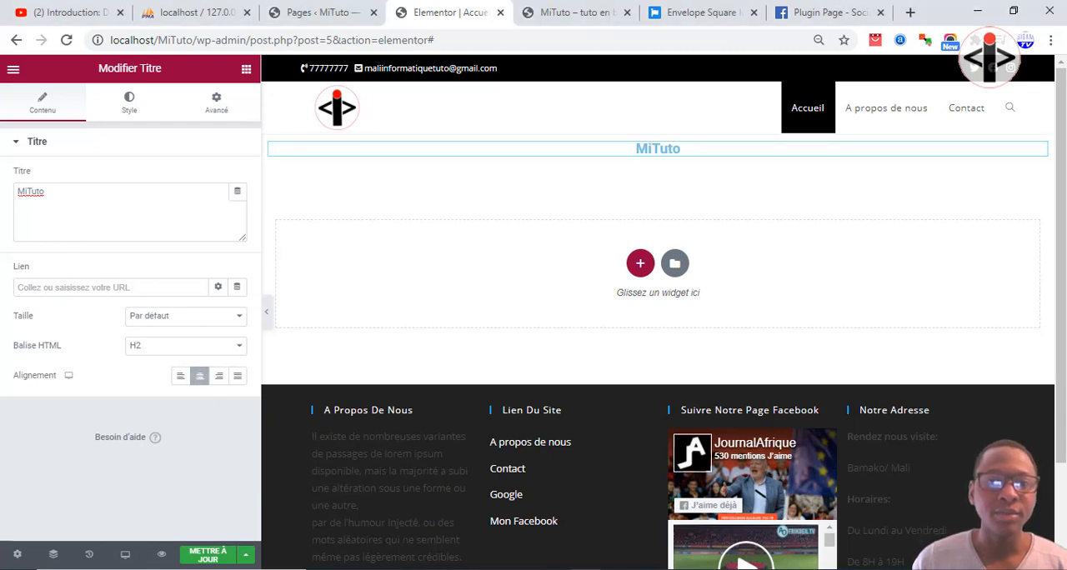
click(461, 569)
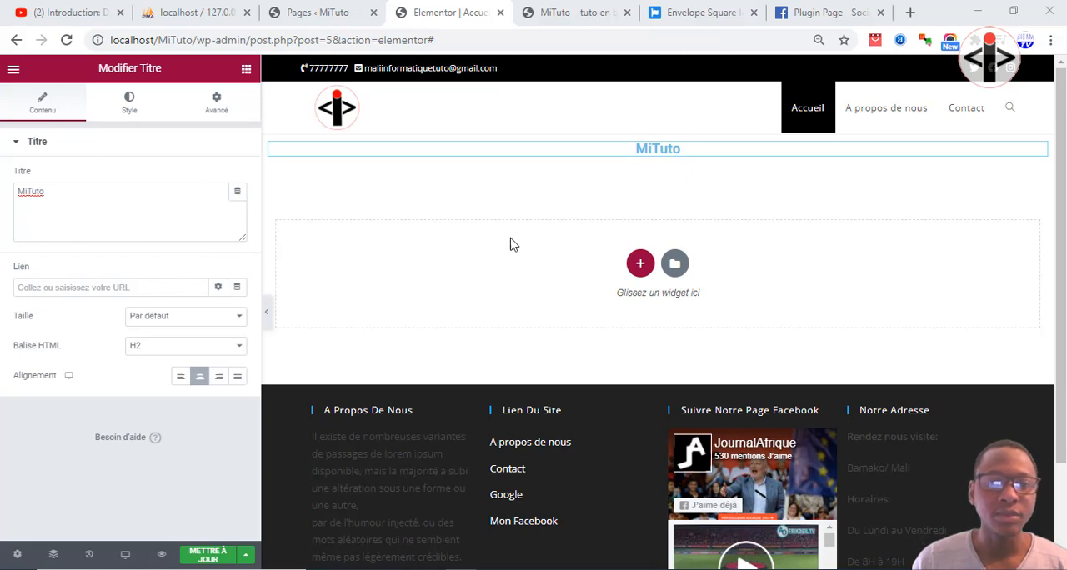
Set the MiTuto title's typography to the Original Surfer font family at a size of 57 px.
click(129, 104)
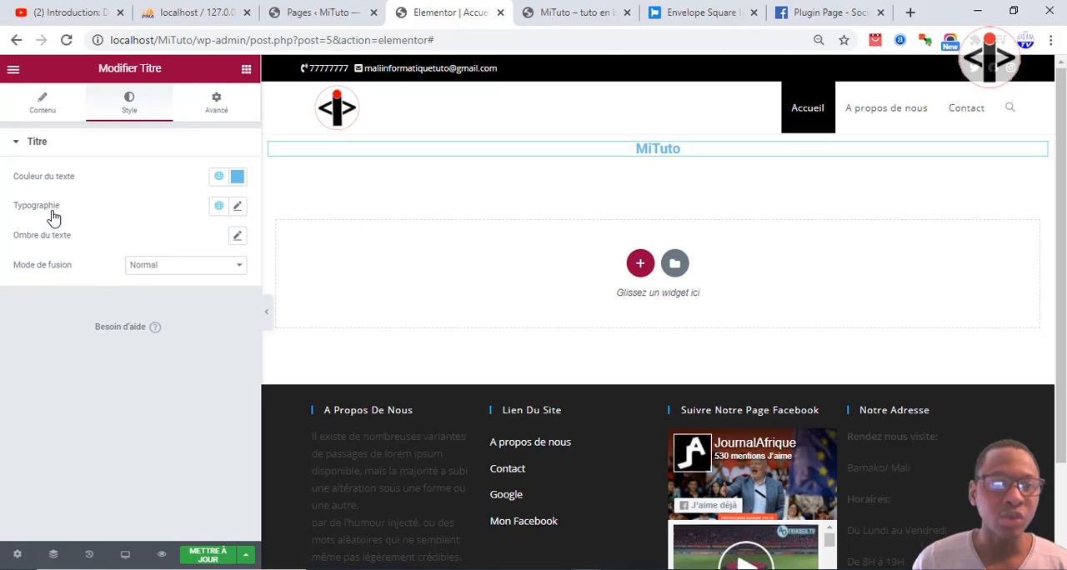
click(237, 206)
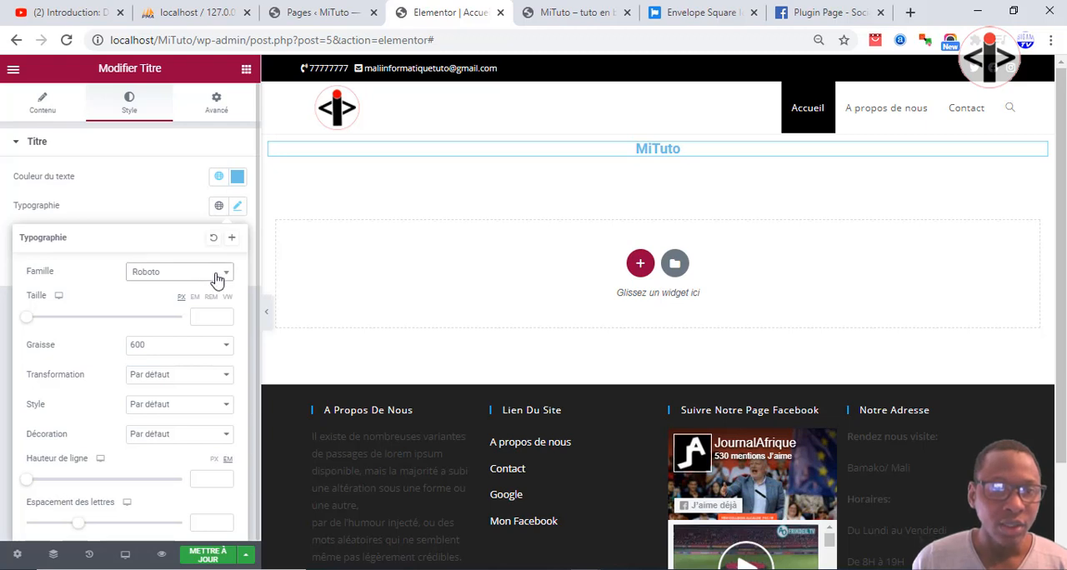
click(156, 280)
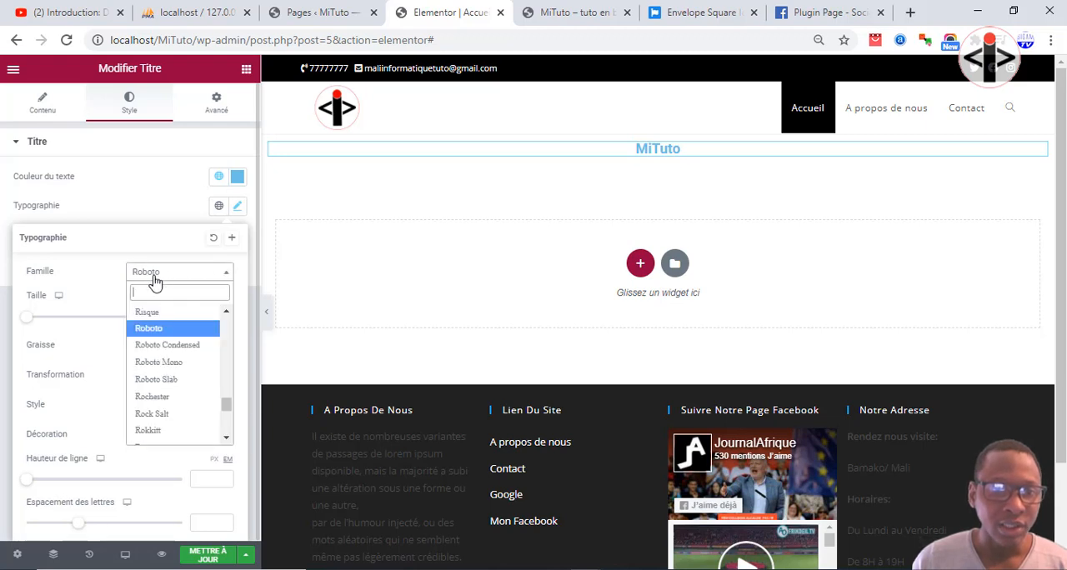
text(ori)
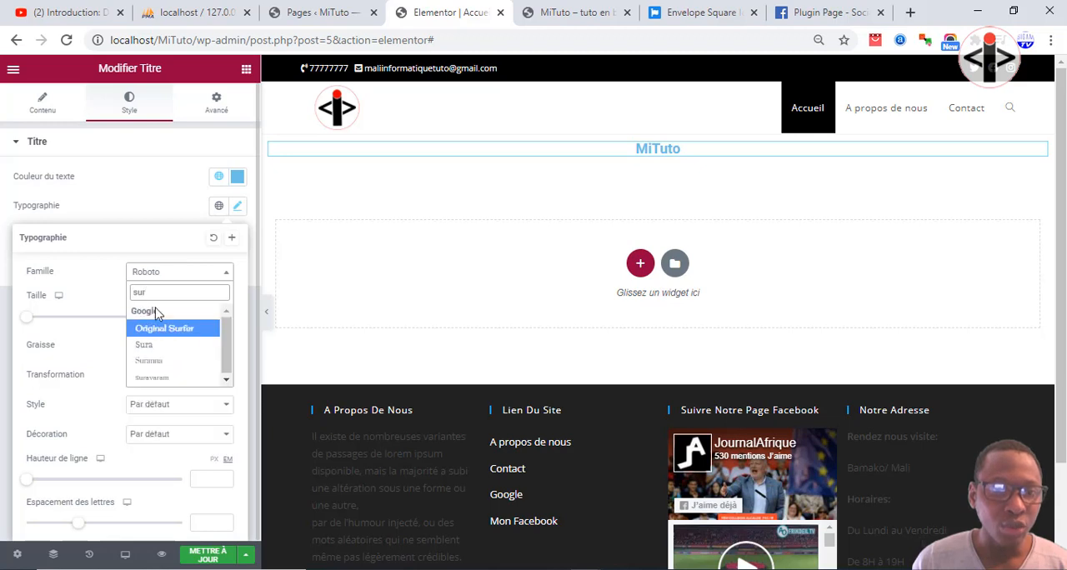
click(155, 328)
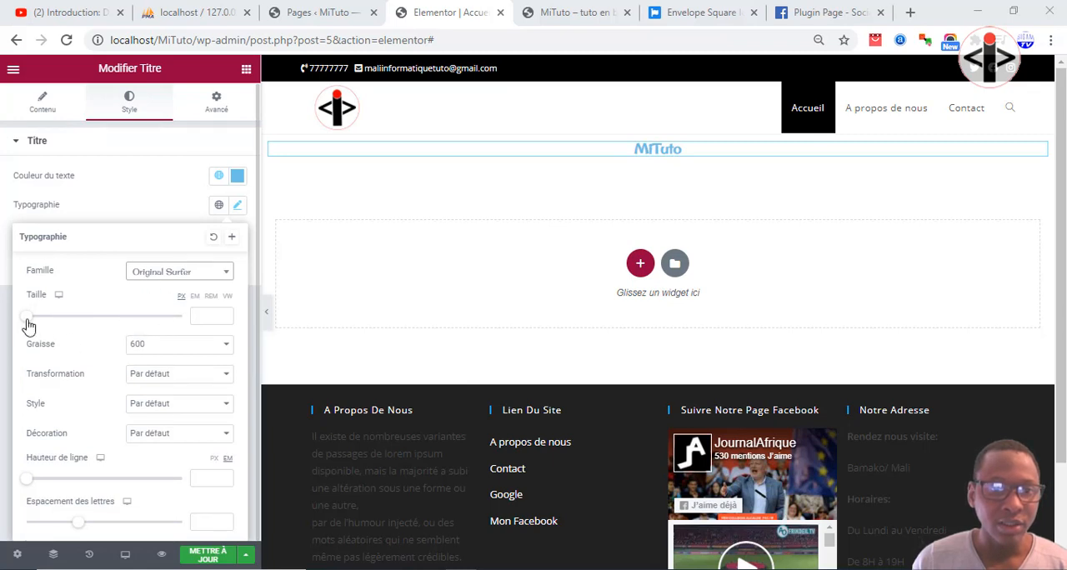
drag(29, 325, 72, 326)
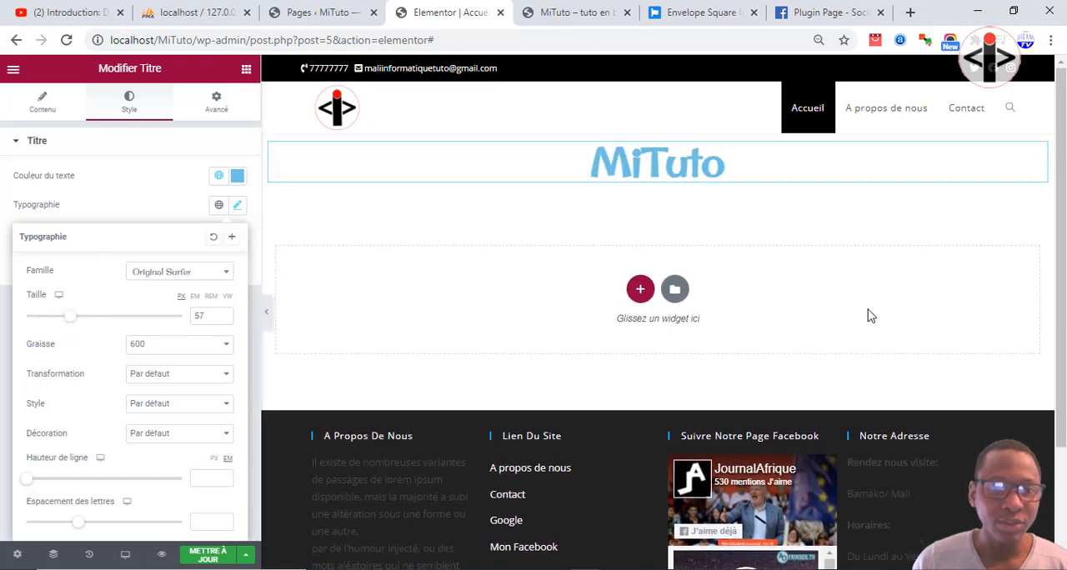
Add a Séparateur widget below the MiTuto title, centered and with its width set to 6%.
click(247, 72)
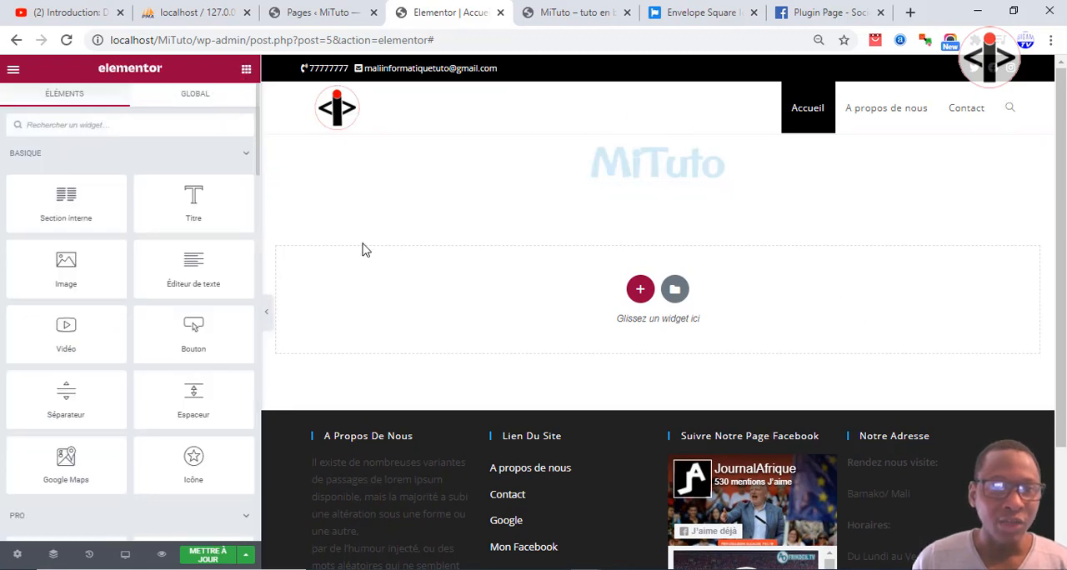
drag(63, 400, 638, 180)
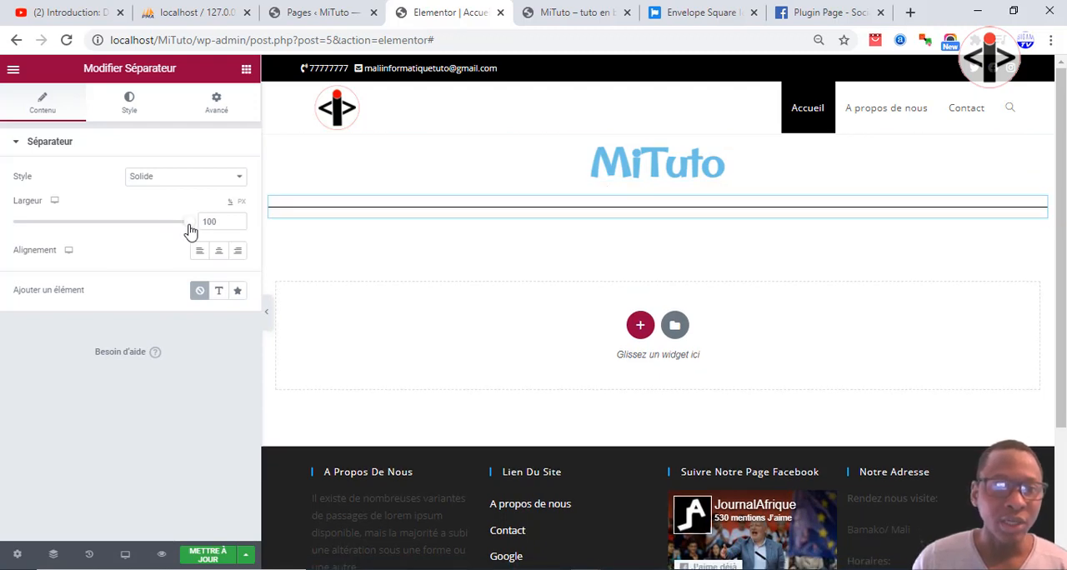
drag(190, 232, 111, 238)
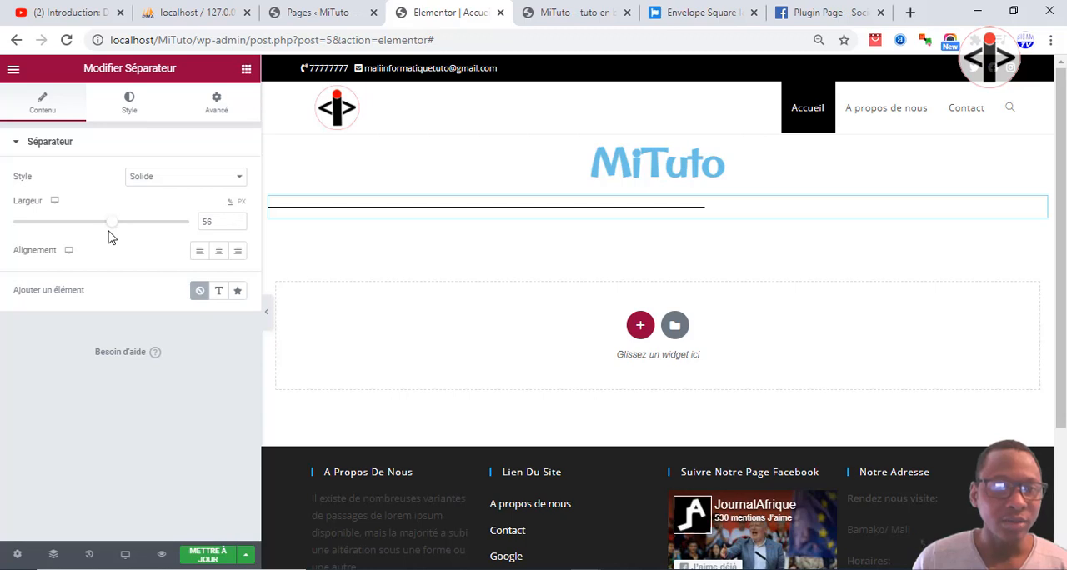
click(218, 250)
drag(109, 227, 26, 226)
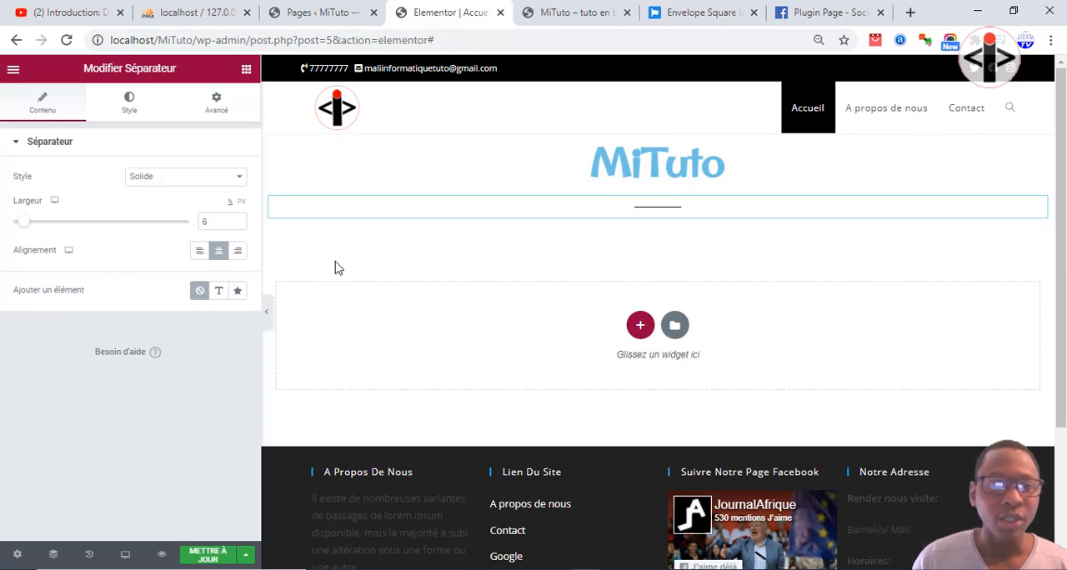
Add a second Titre widget below the separator, center it and set its HTML tag to p.
click(248, 73)
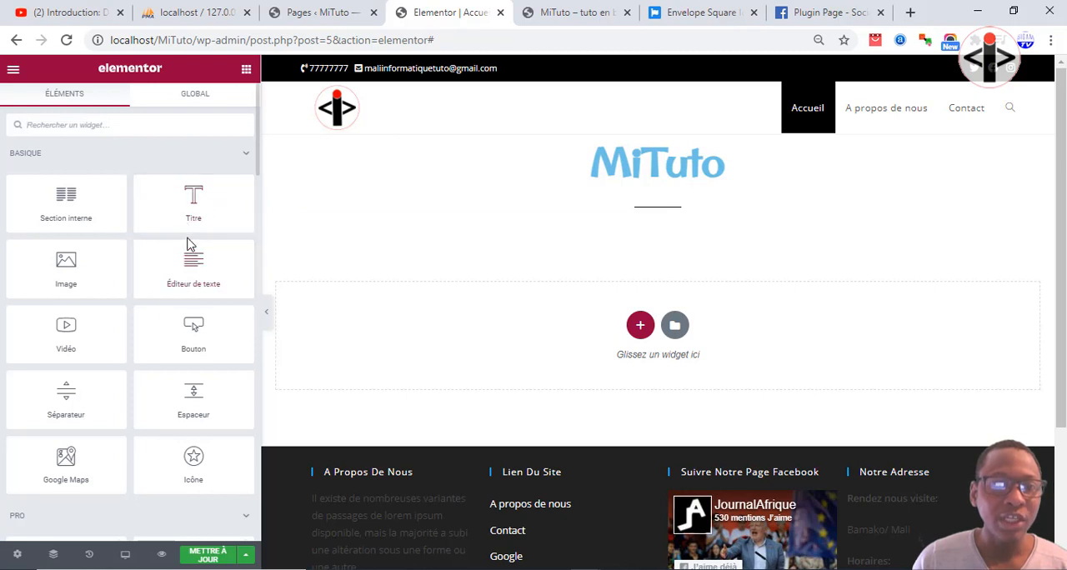
drag(188, 214, 627, 229)
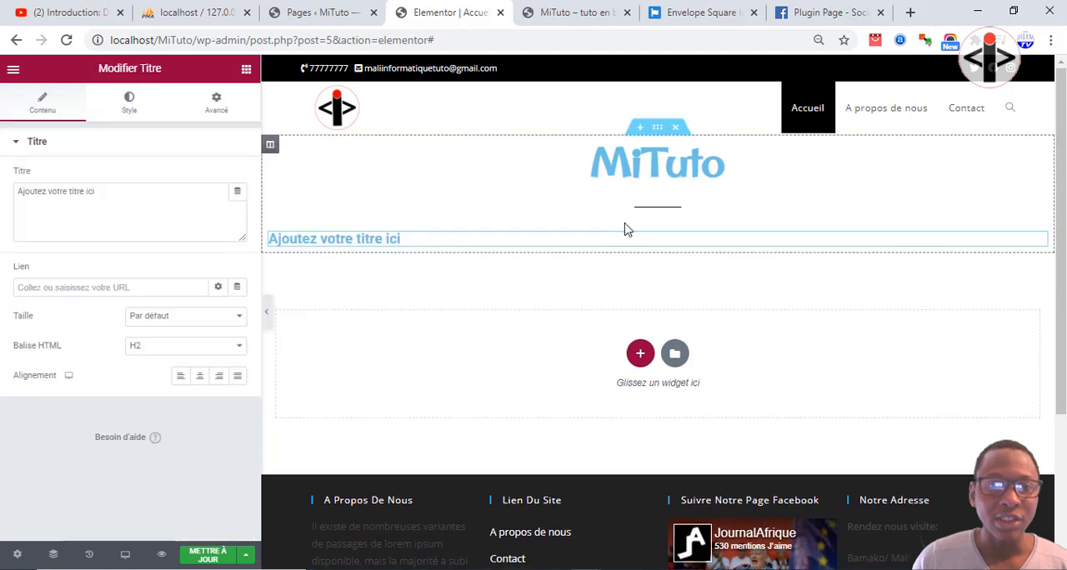
click(201, 379)
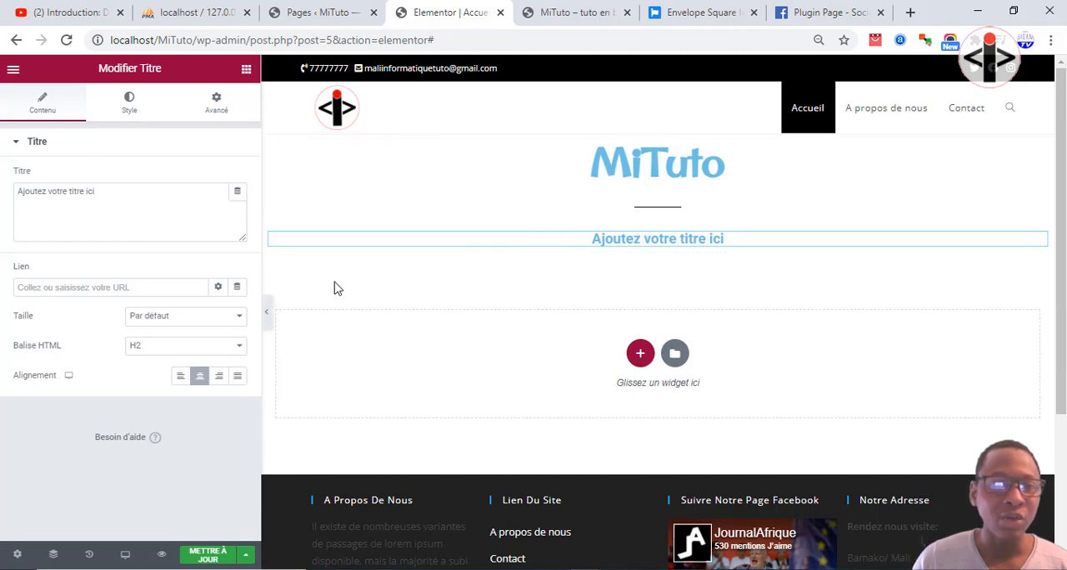
click(213, 348)
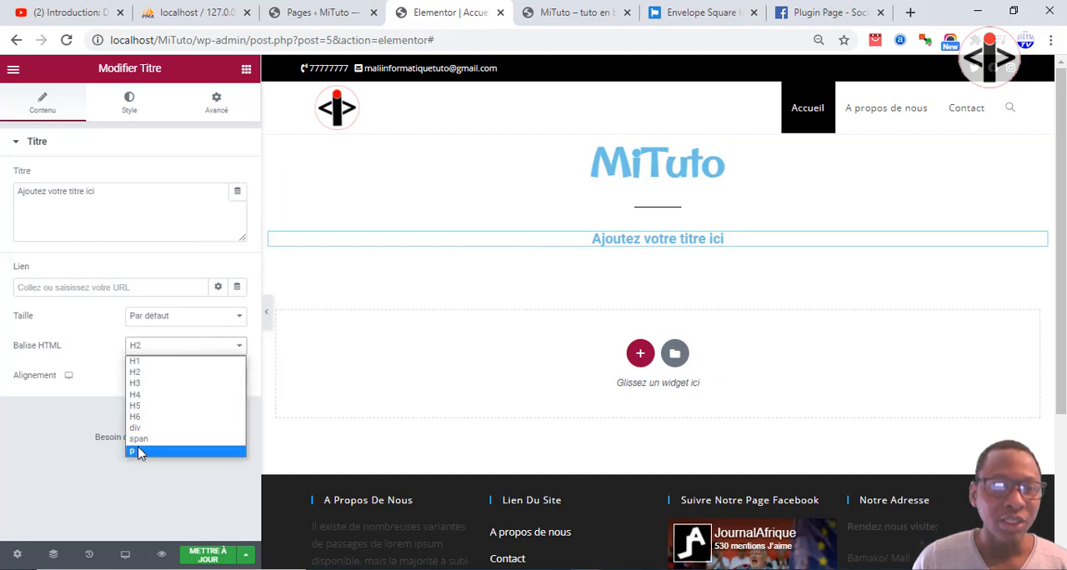
click(140, 453)
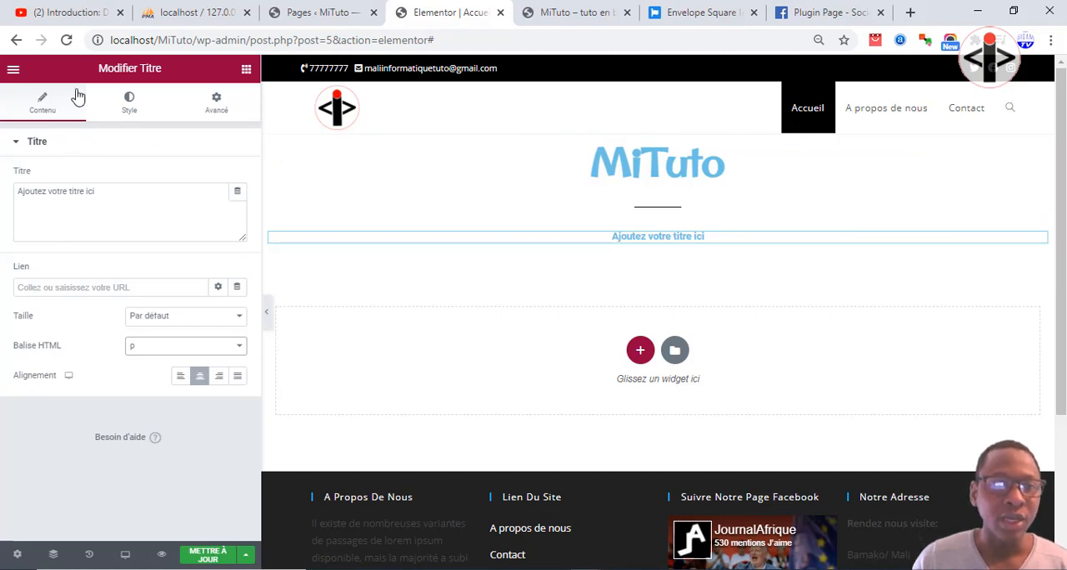
Set the typography size of the second title below the separator to 18 px.
click(120, 117)
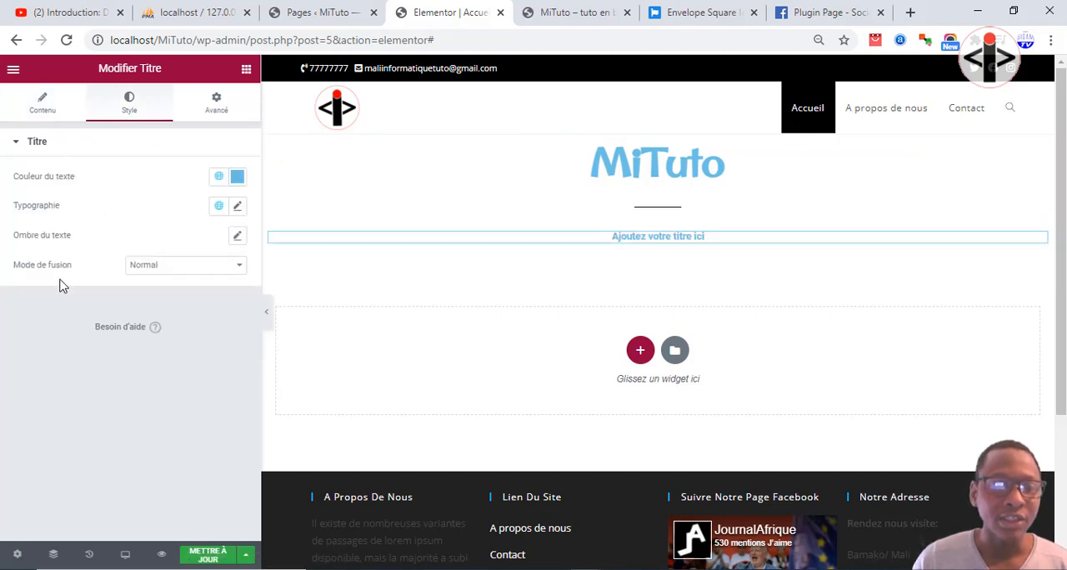
click(237, 207)
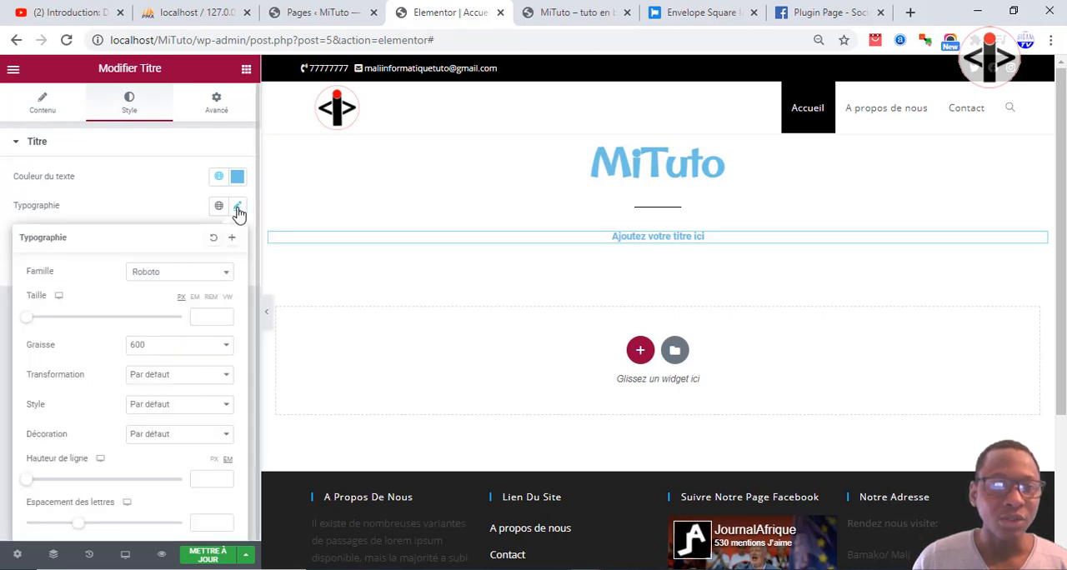
drag(27, 317, 38, 322)
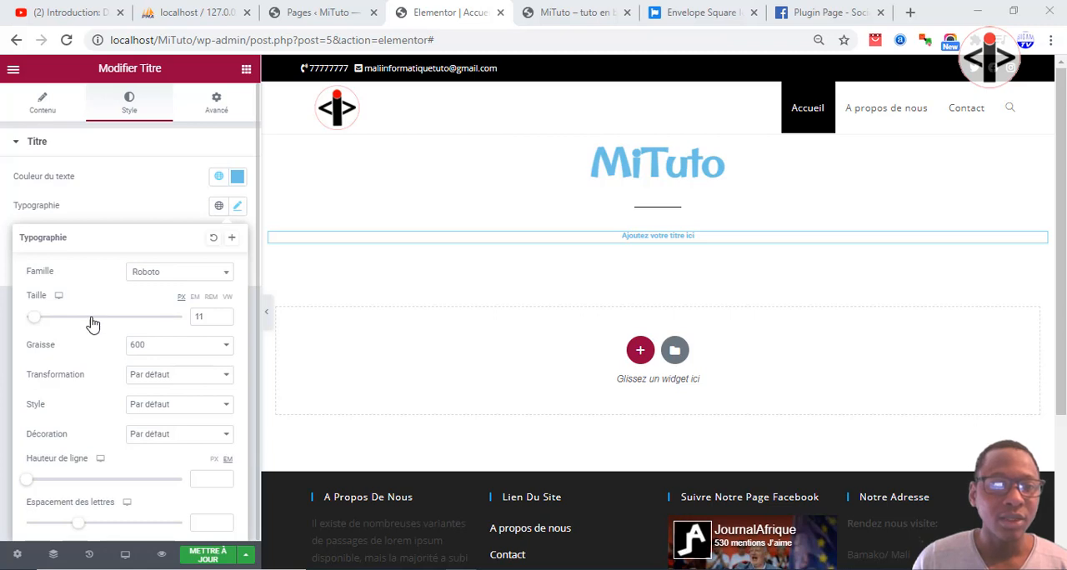
click(224, 314)
click(224, 314)
click(224, 314)
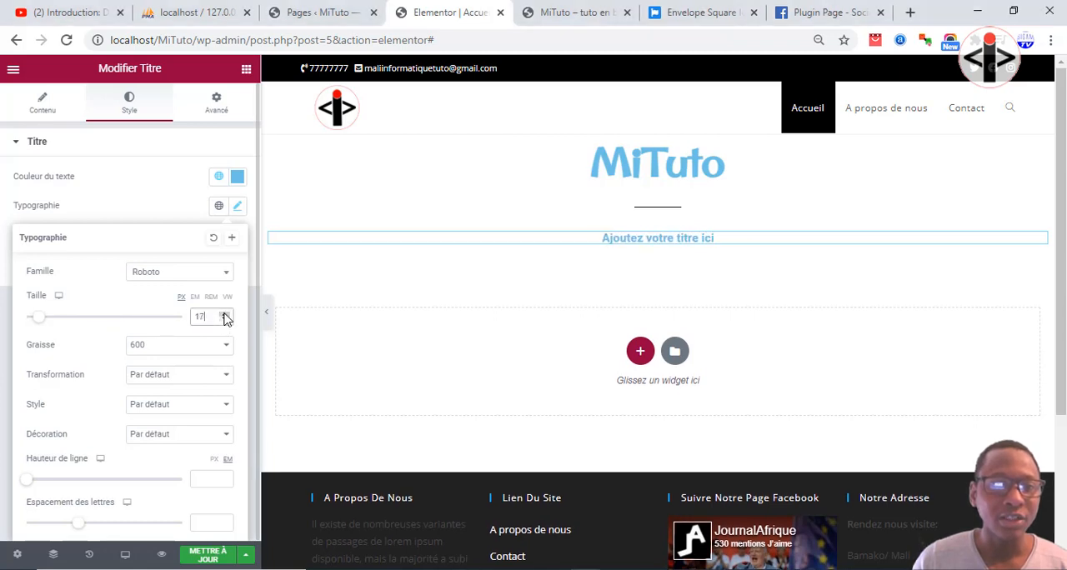
click(224, 314)
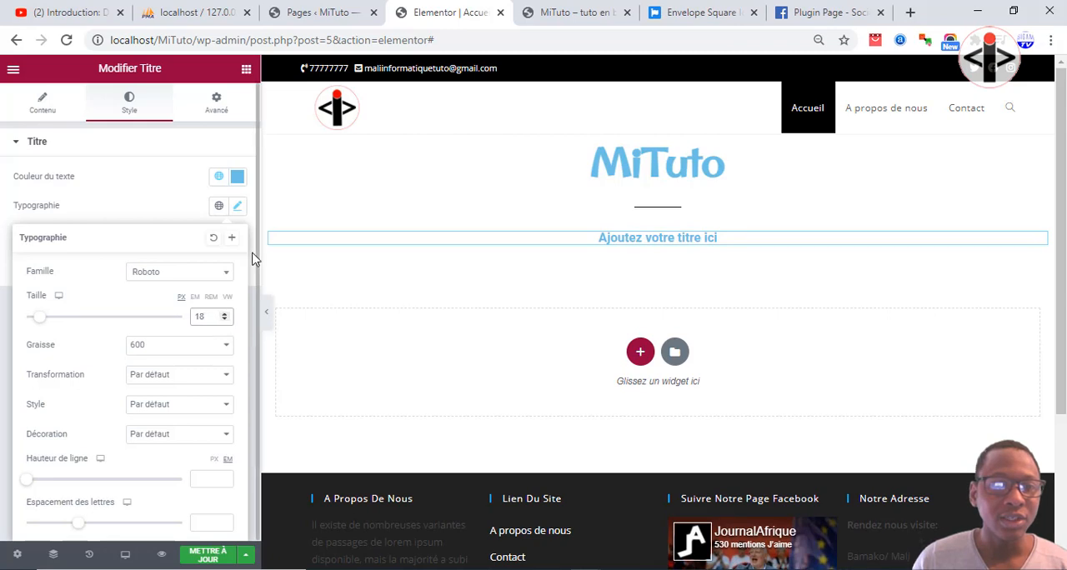
Close the typography settings and open the Unsplash website in a new browser tab beside the WordPress Pages tab.
click(176, 203)
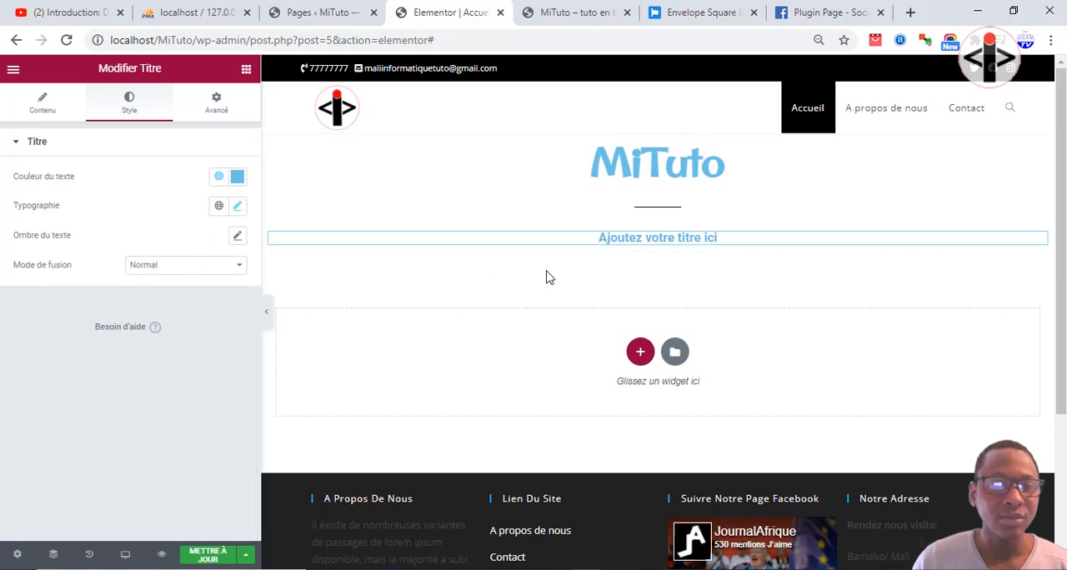
click(910, 14)
text(uns)
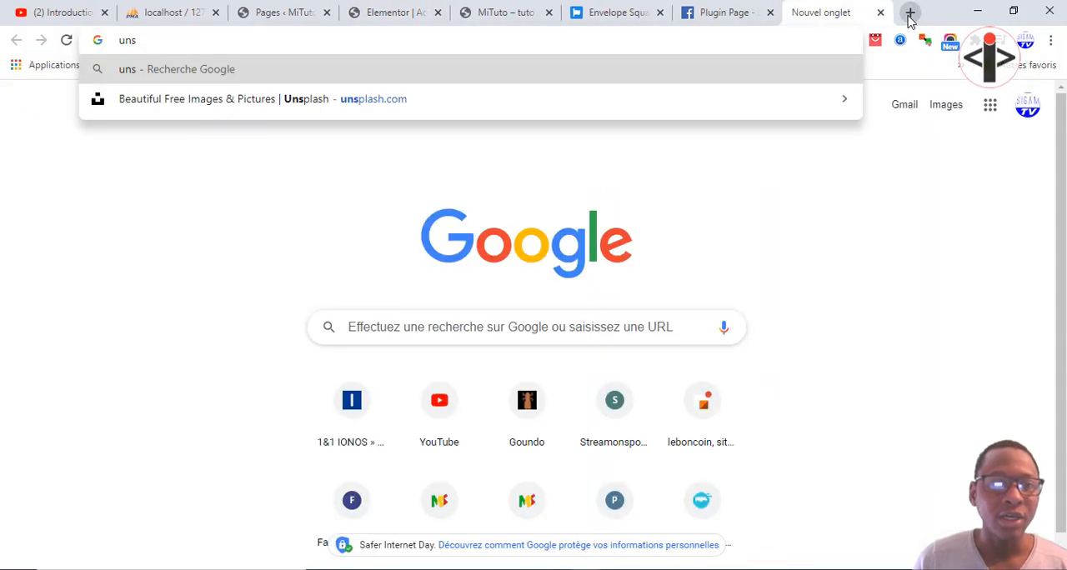
click(313, 103)
drag(802, 11, 391, 10)
click(312, 13)
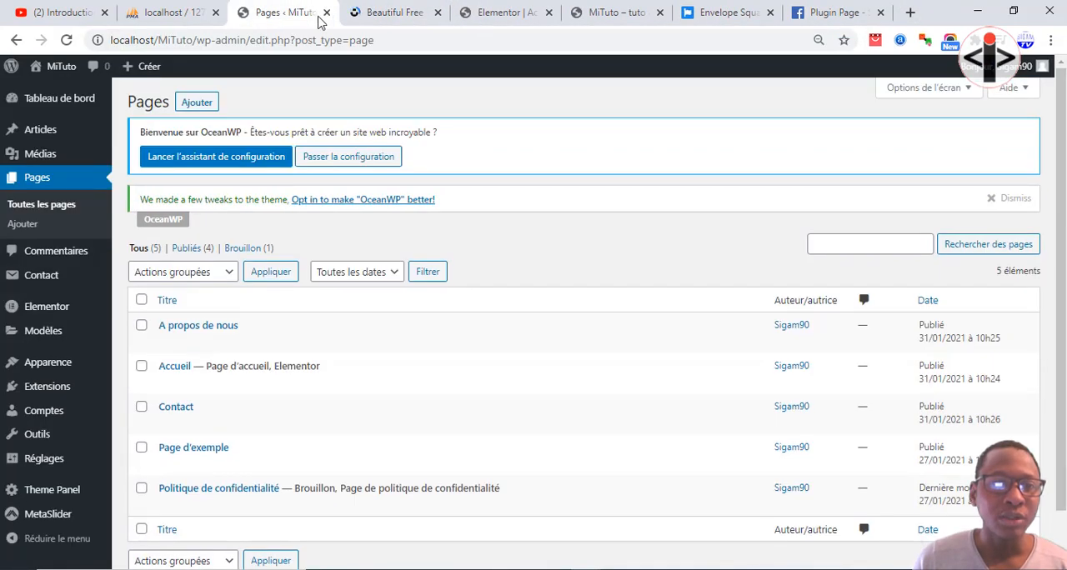
click(385, 14)
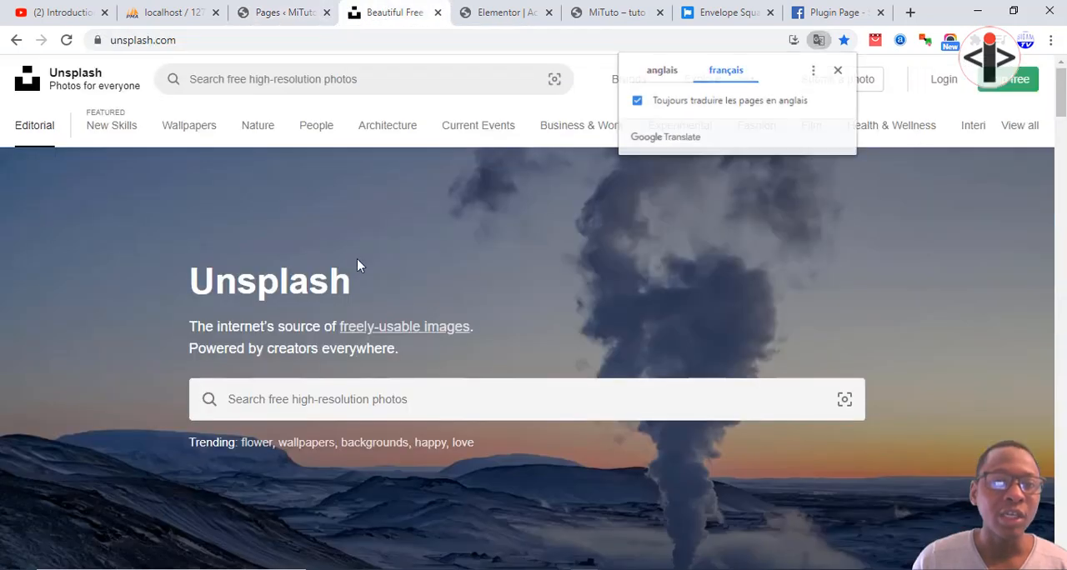
Search Unsplash for "property" photos.
click(357, 400)
text(proper)
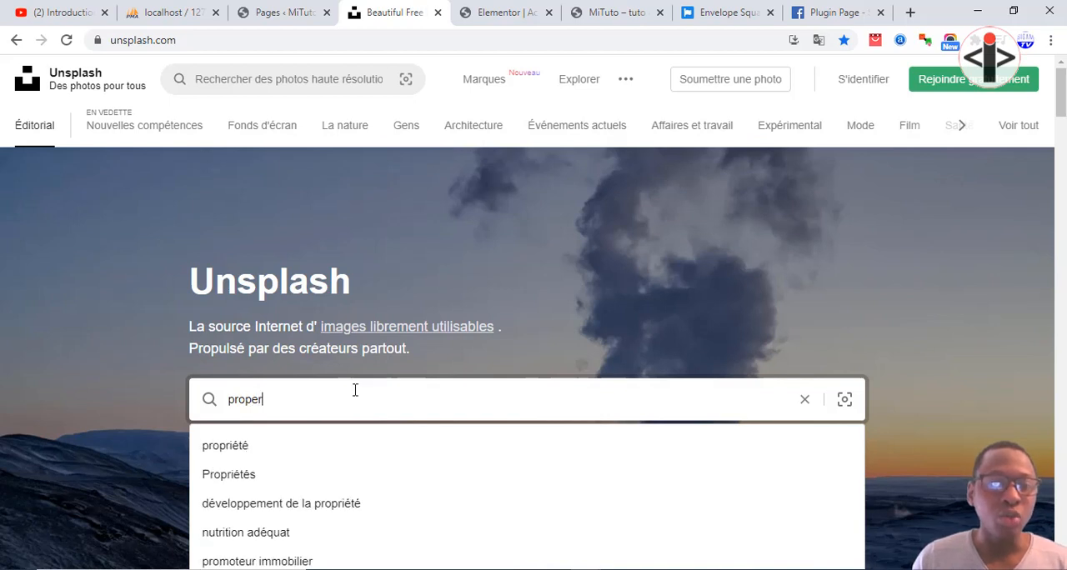
key(Return)
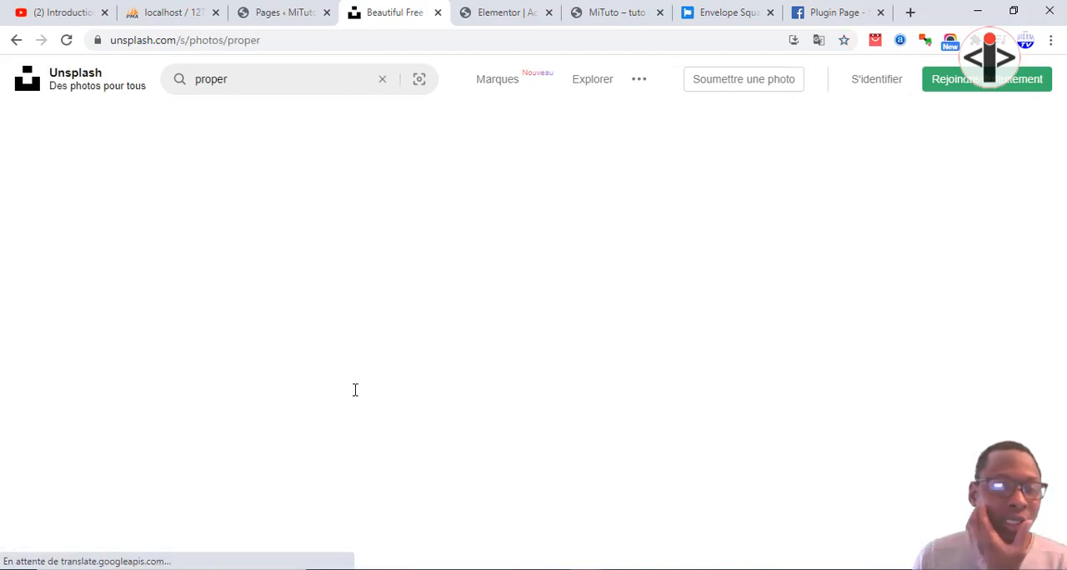
scroll(321, 342, down, 1)
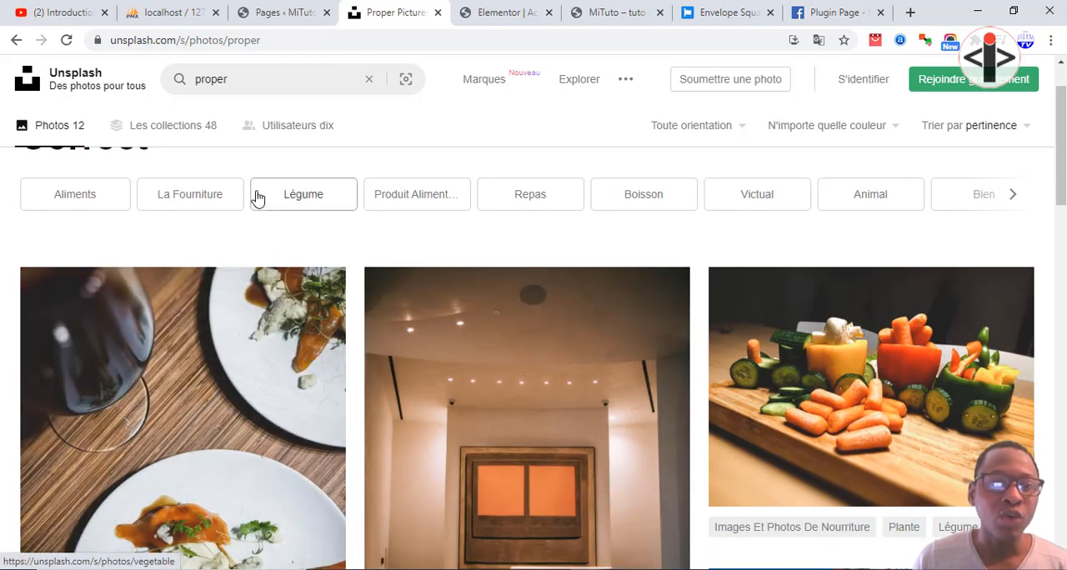
click(250, 78)
text(t)
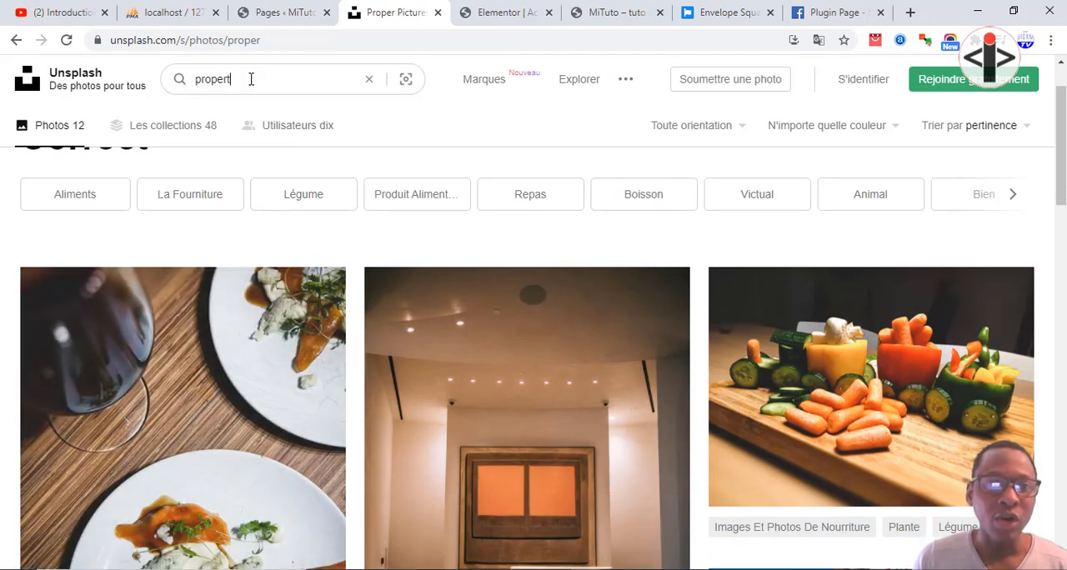
text(y)
key(Return)
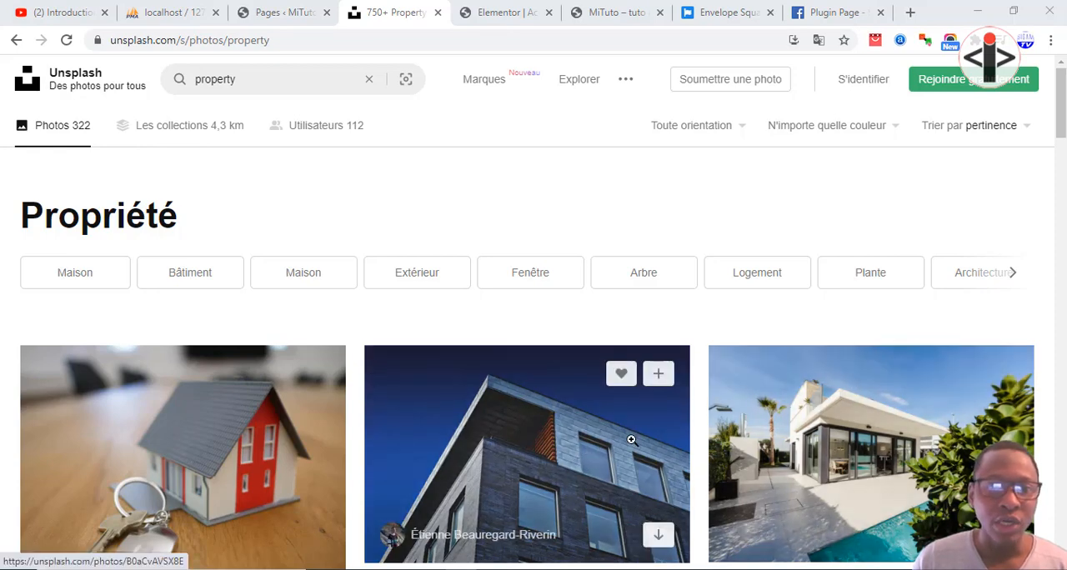
Download the photo of the white villa with a pool and show the file in its folder.
scroll(639, 448, down, 2)
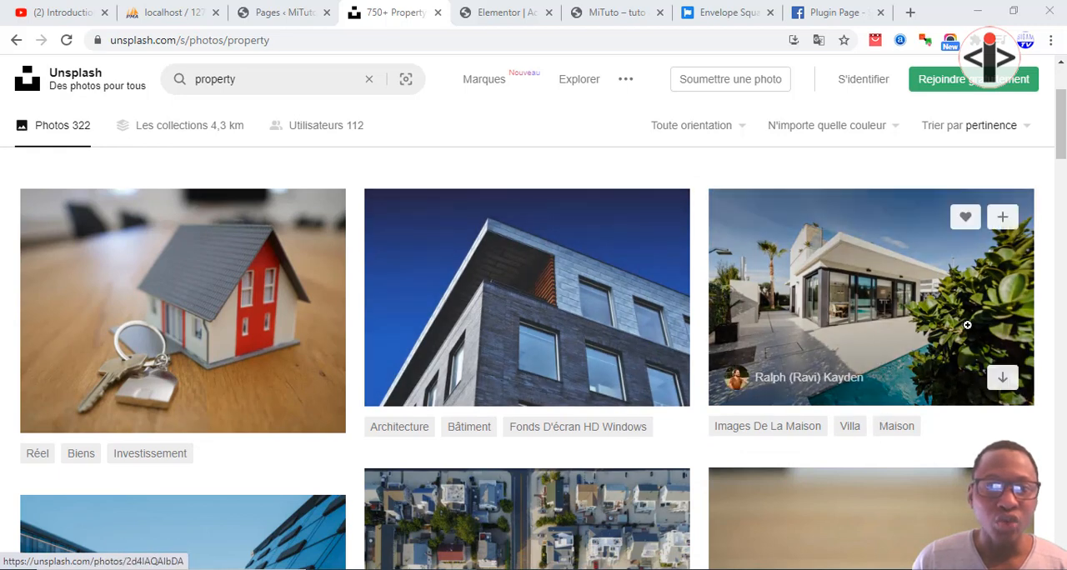
click(1002, 377)
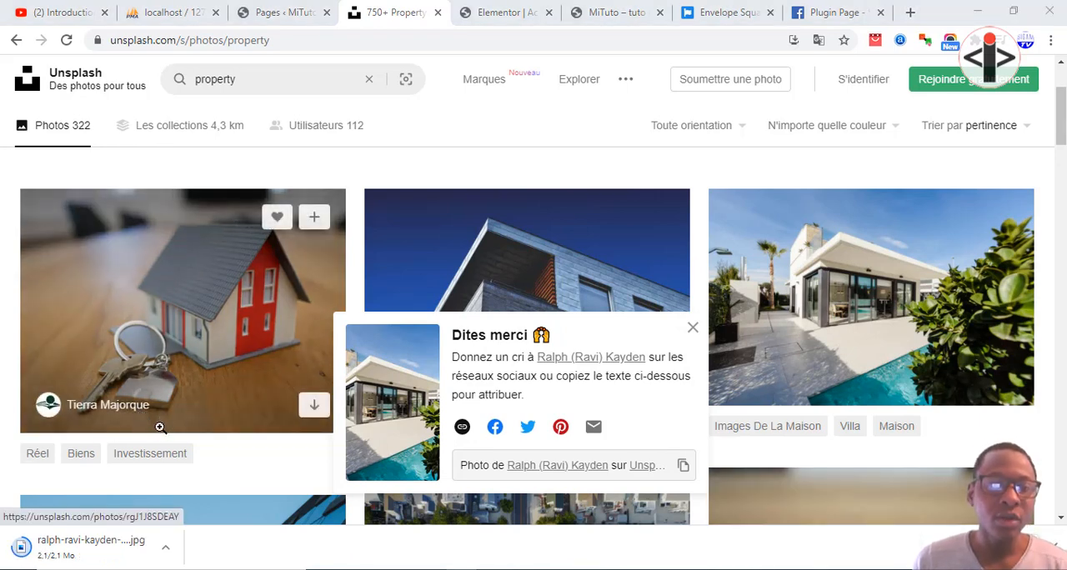
click(165, 547)
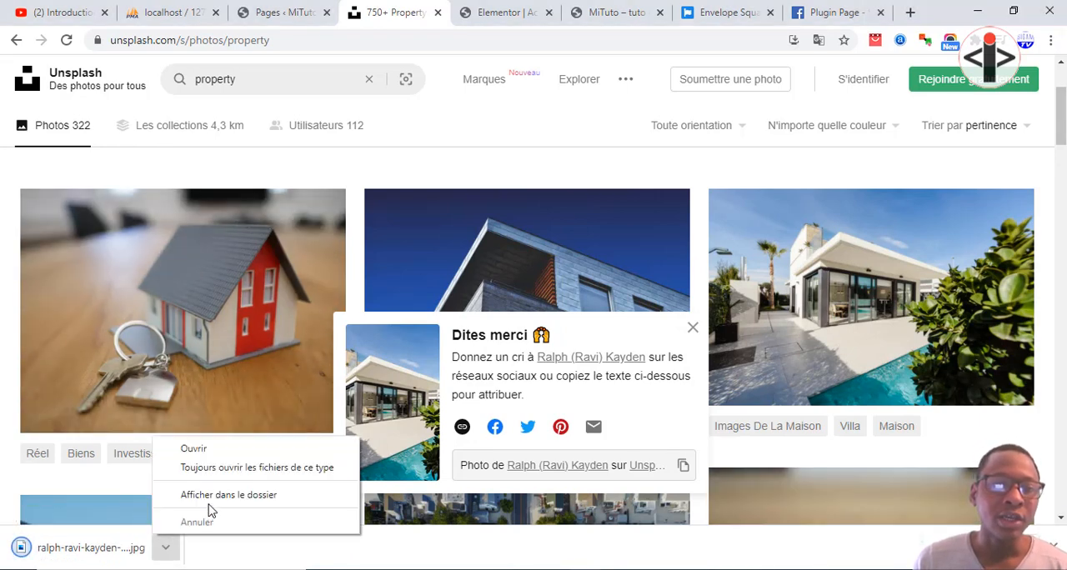
click(210, 497)
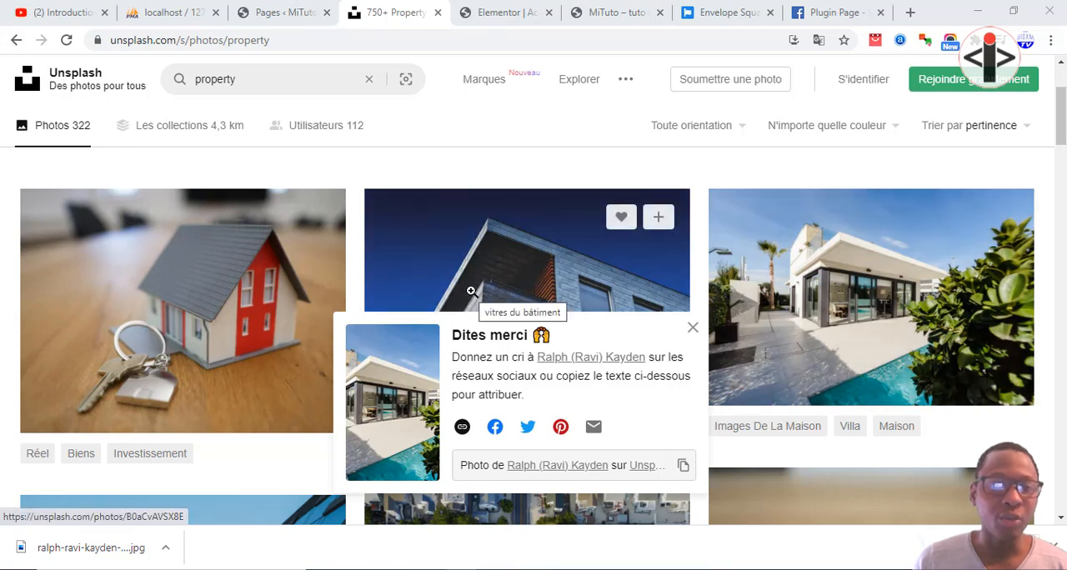
Switch to Photoshop, open the downloaded villa photo and return to the browser.
click(284, 12)
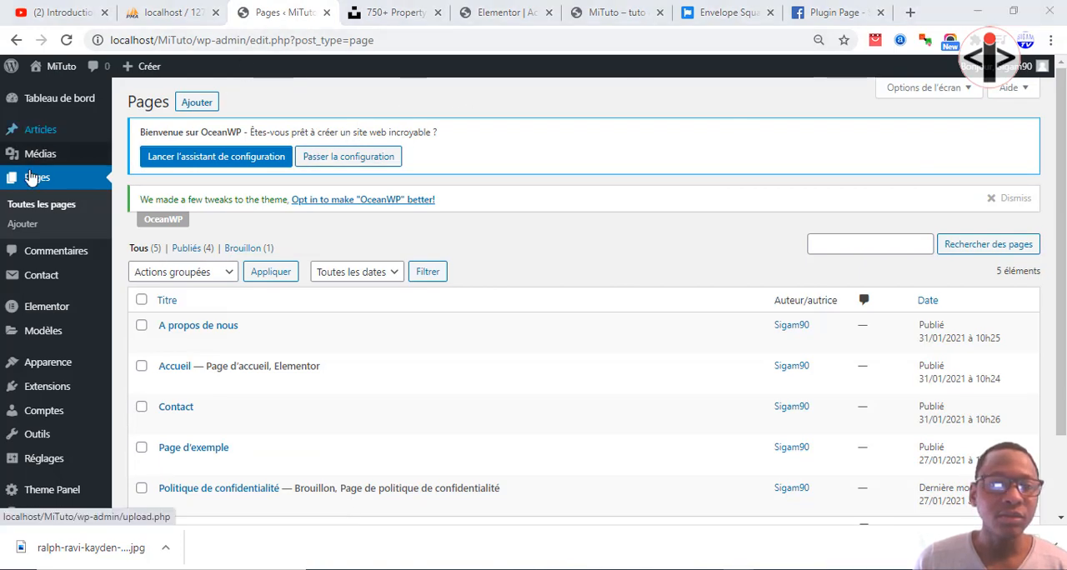
click(633, 569)
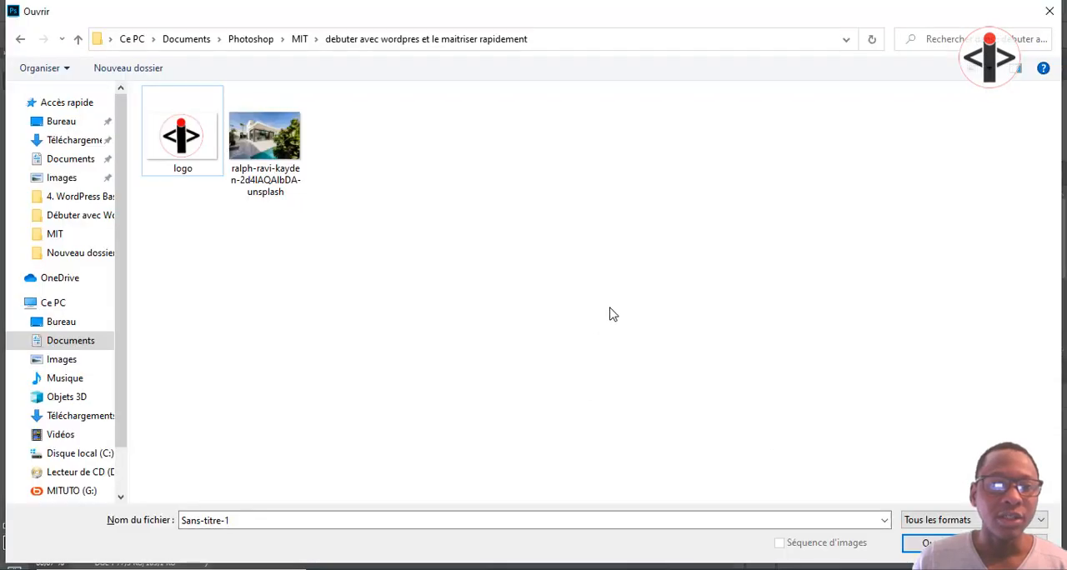
double_click(288, 165)
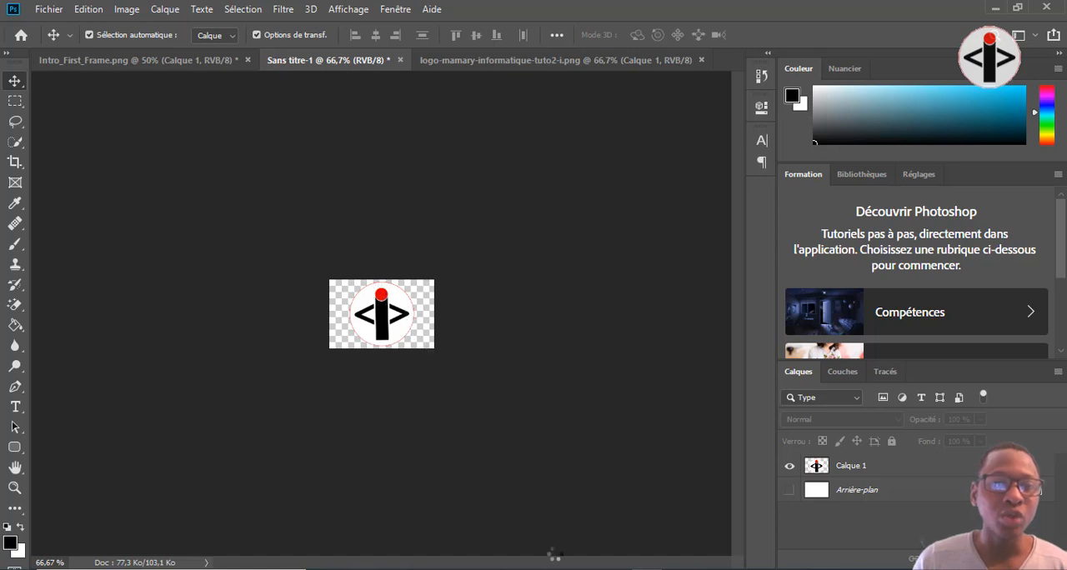
mouse_move(586, 569)
click(584, 546)
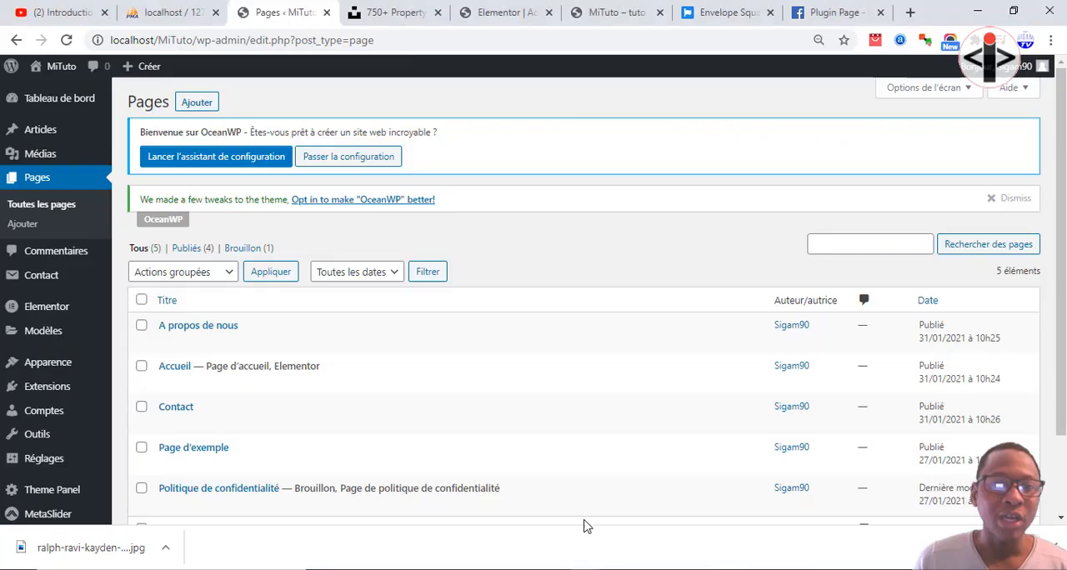
Open the Photopea web editor in a new browser tab.
click(912, 12)
text(photopea.com)
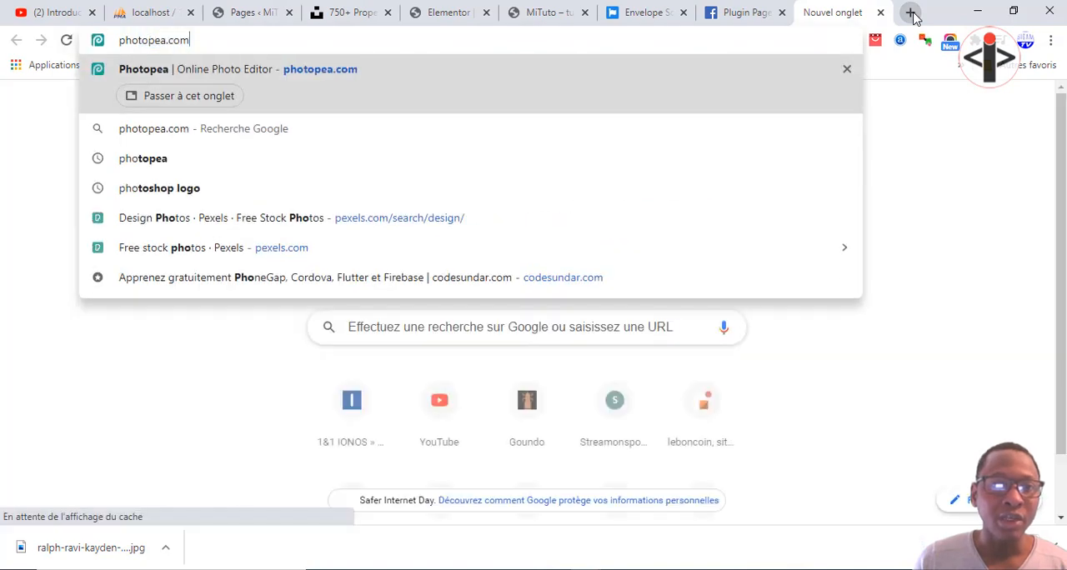
key(Return)
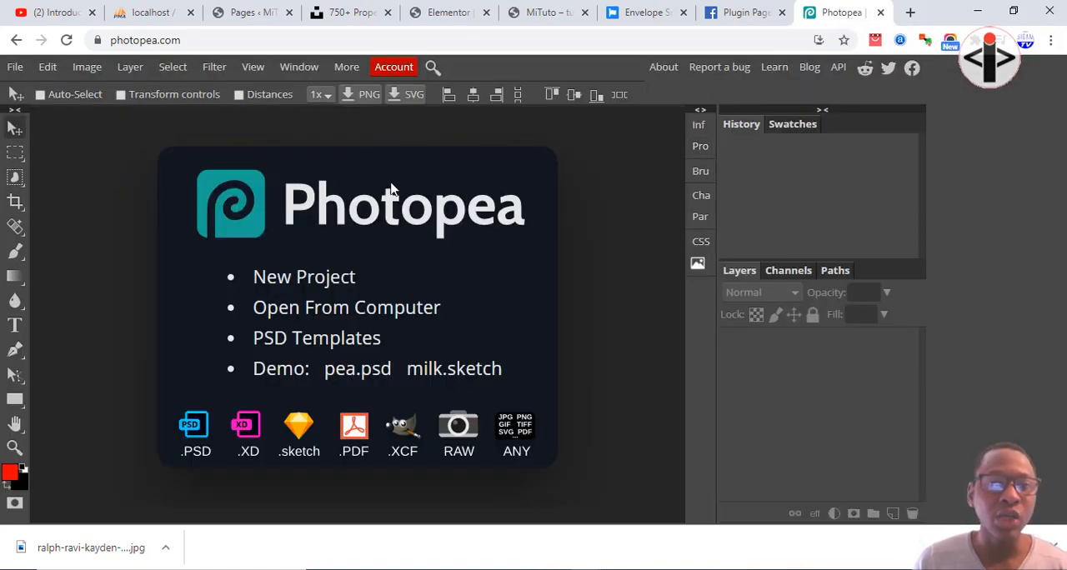
Create a new Photopea project of 1280 × 720 px at 72 DPI with a white background.
click(15, 66)
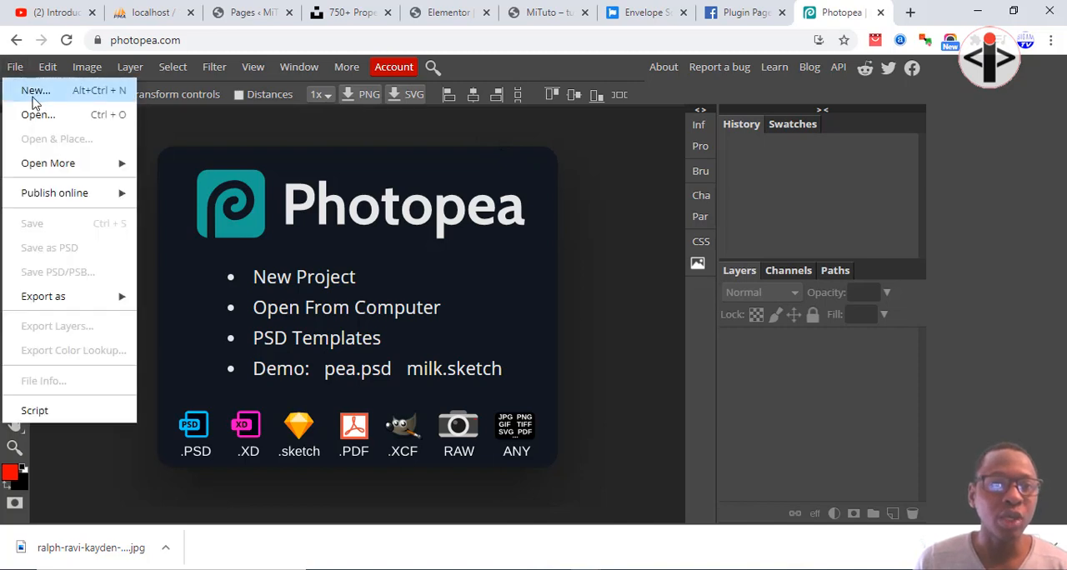
click(35, 92)
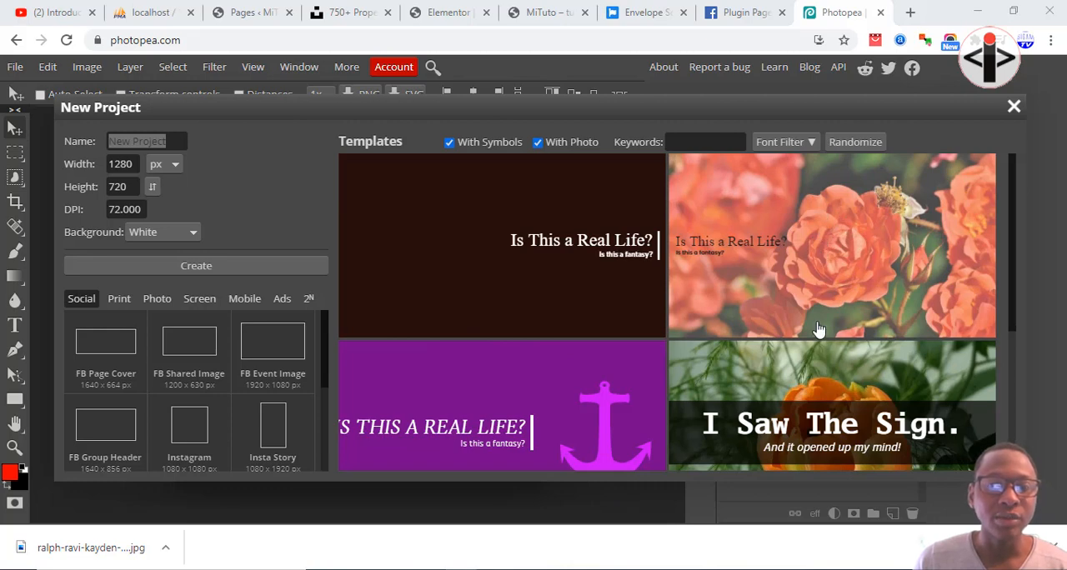
scroll(800, 350, down, 3)
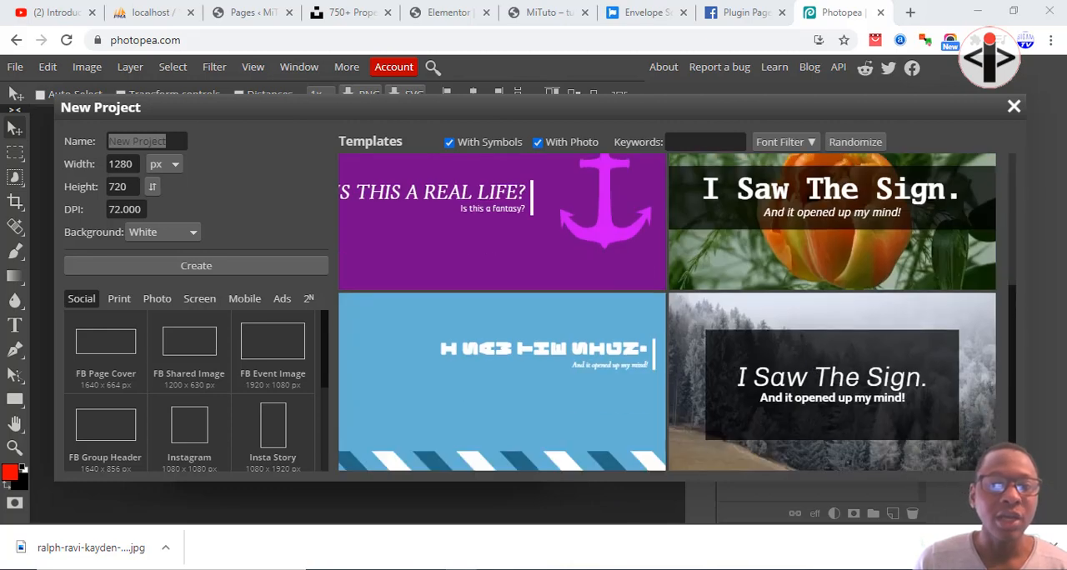
click(1054, 547)
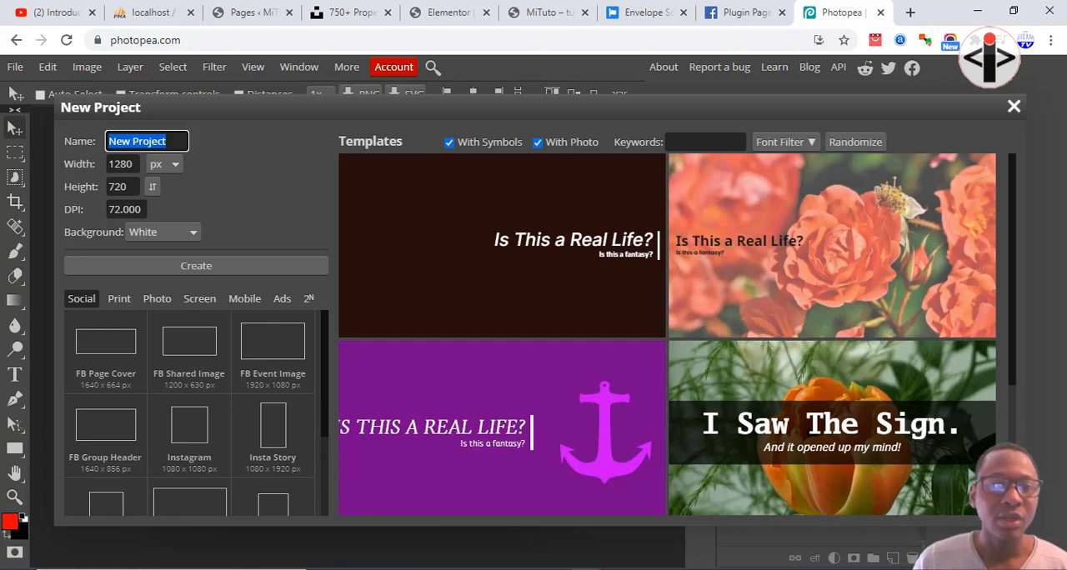
key(super)
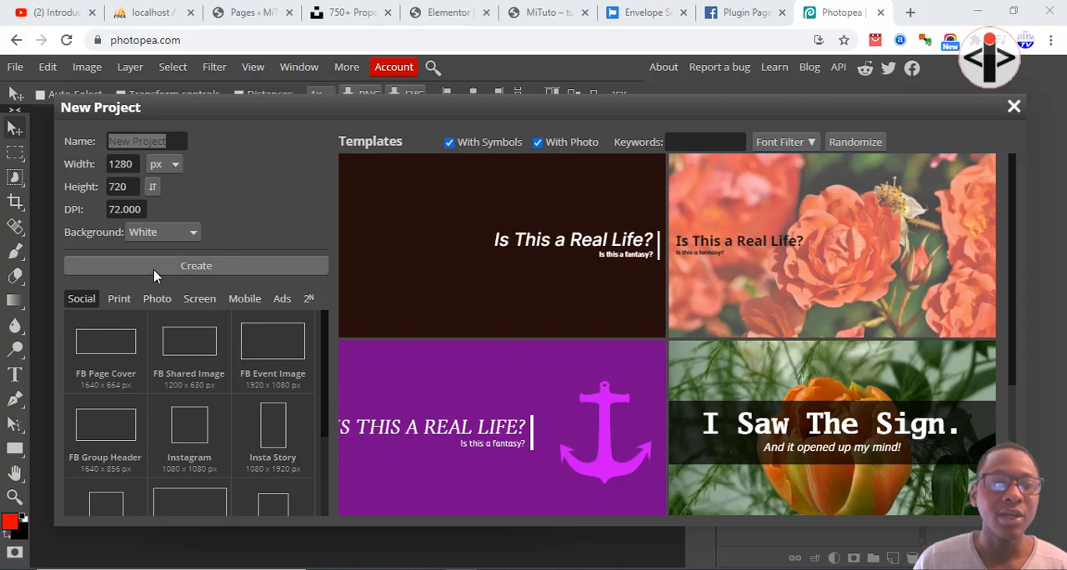
click(214, 275)
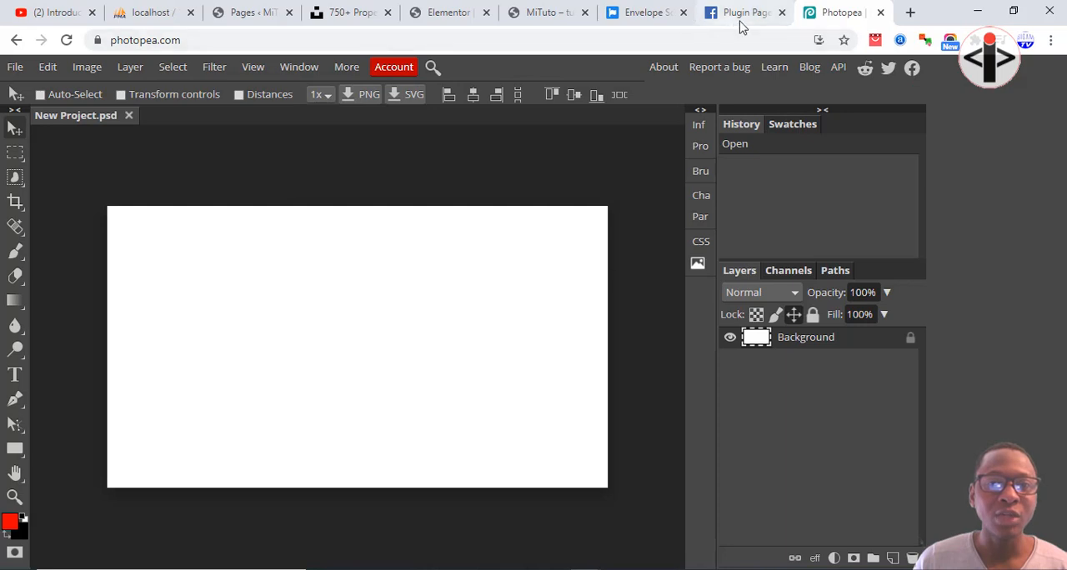
Download the white villa photo from Unsplash again and place it in the blank Photopea project.
click(354, 12)
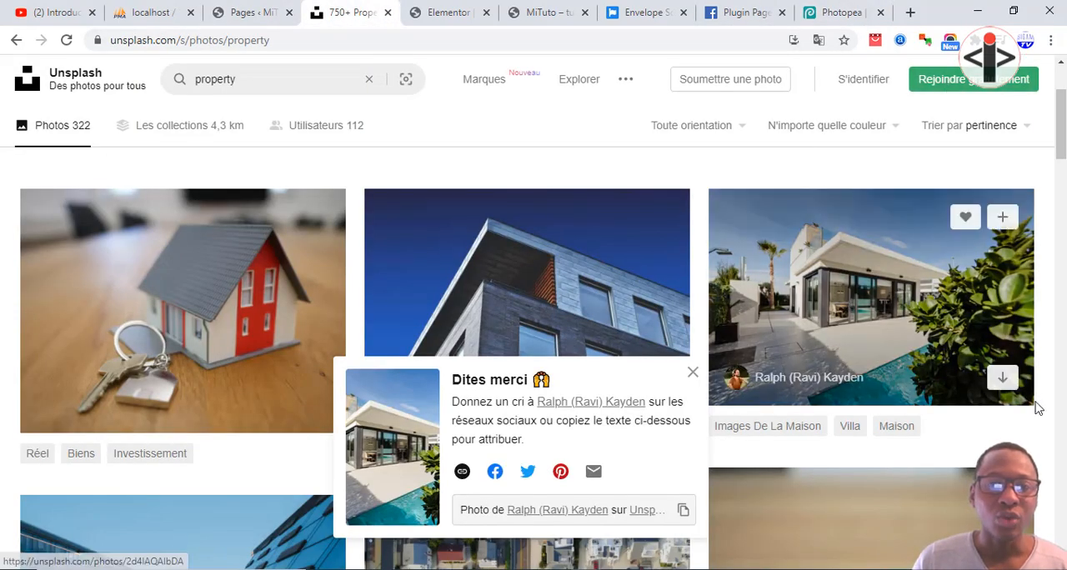
click(1006, 392)
drag(841, 11, 471, 11)
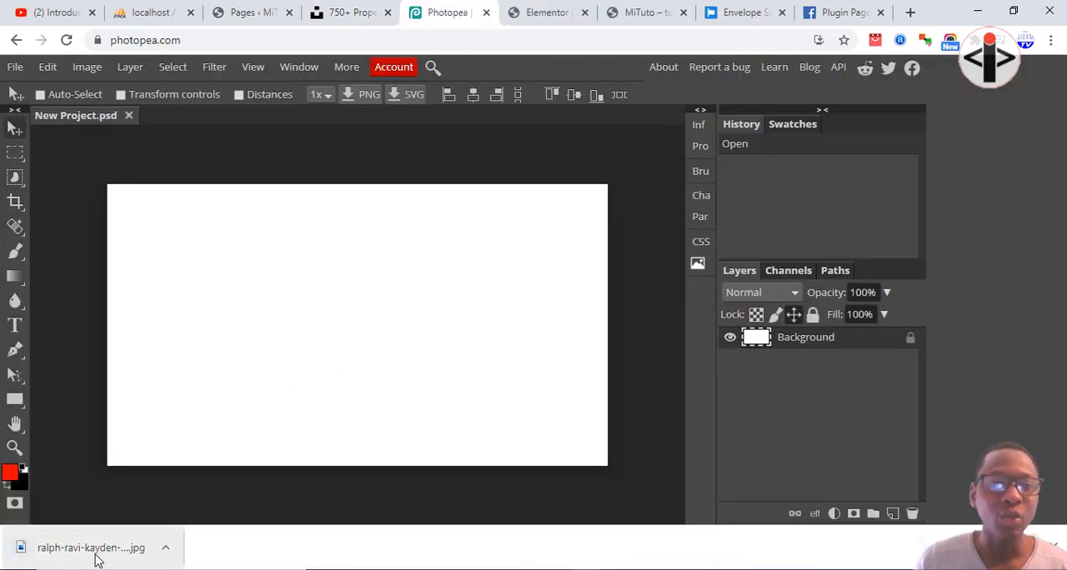
drag(95, 560, 349, 305)
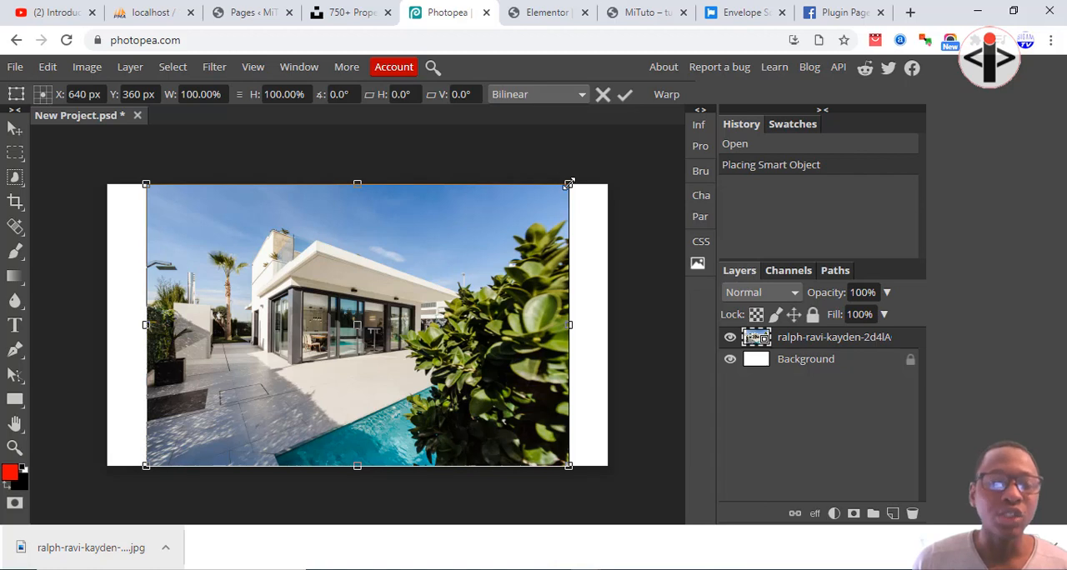
Scale the placed villa photo to 118.52%, centered at 640, 360 px, so it covers the whole canvas.
drag(569, 183, 606, 160)
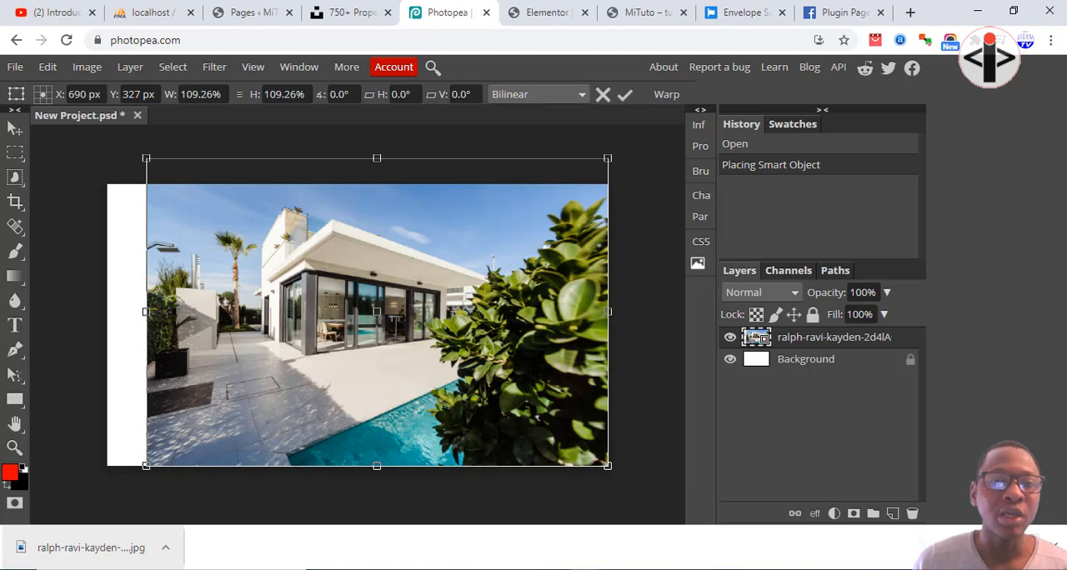
drag(146, 467, 111, 483)
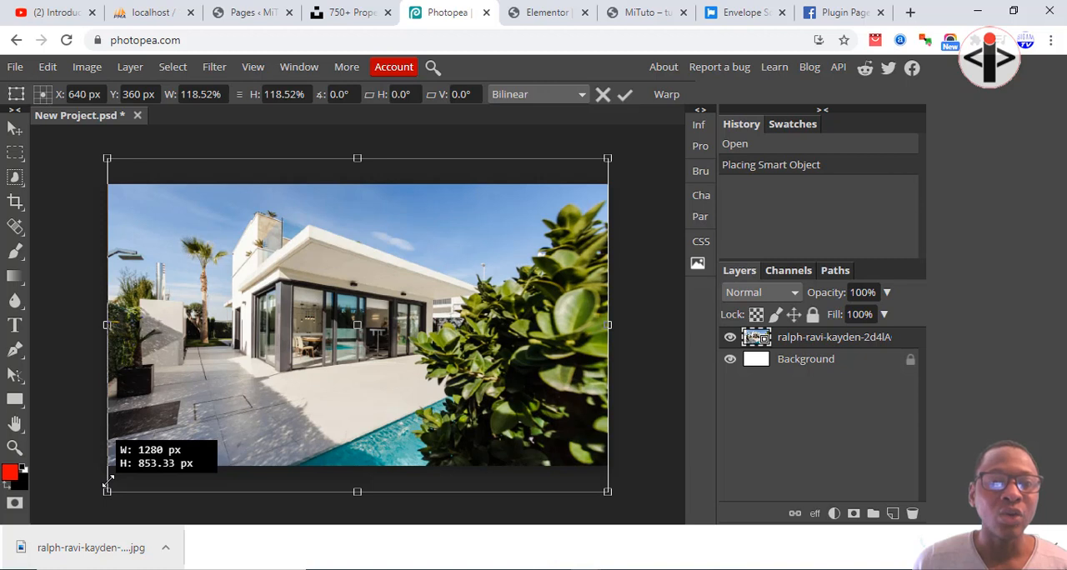
drag(109, 482, 108, 482)
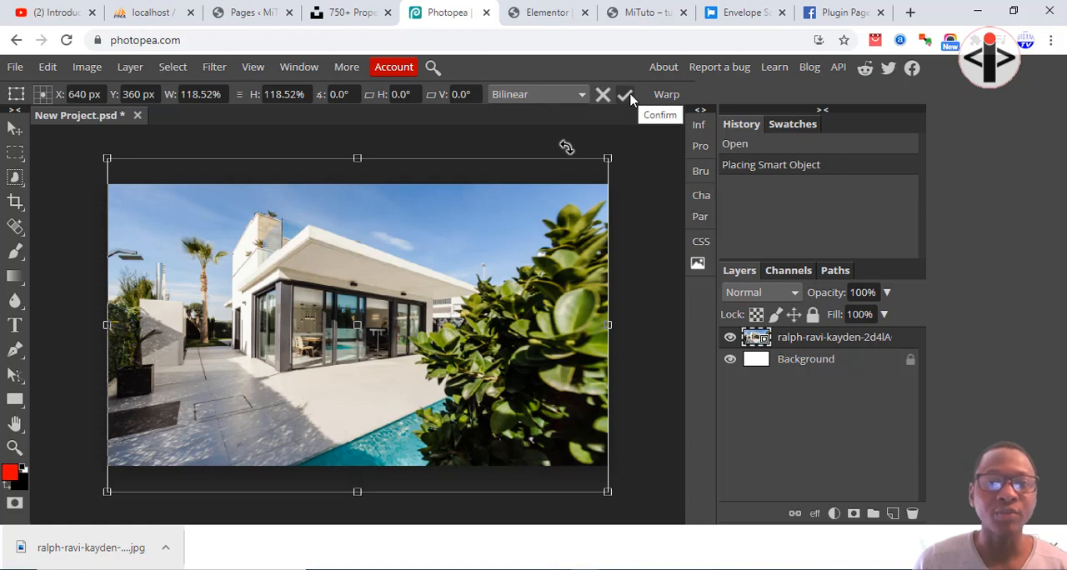
click(625, 95)
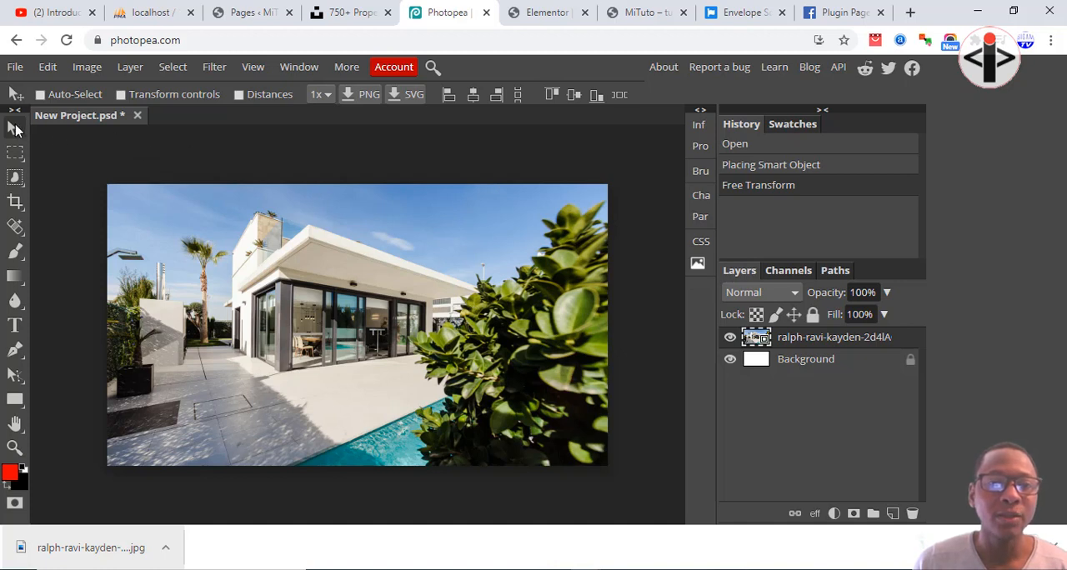
Export the composition as a 1280 × 720 px JPG at 70% quality and show the downloaded file in its folder.
click(15, 67)
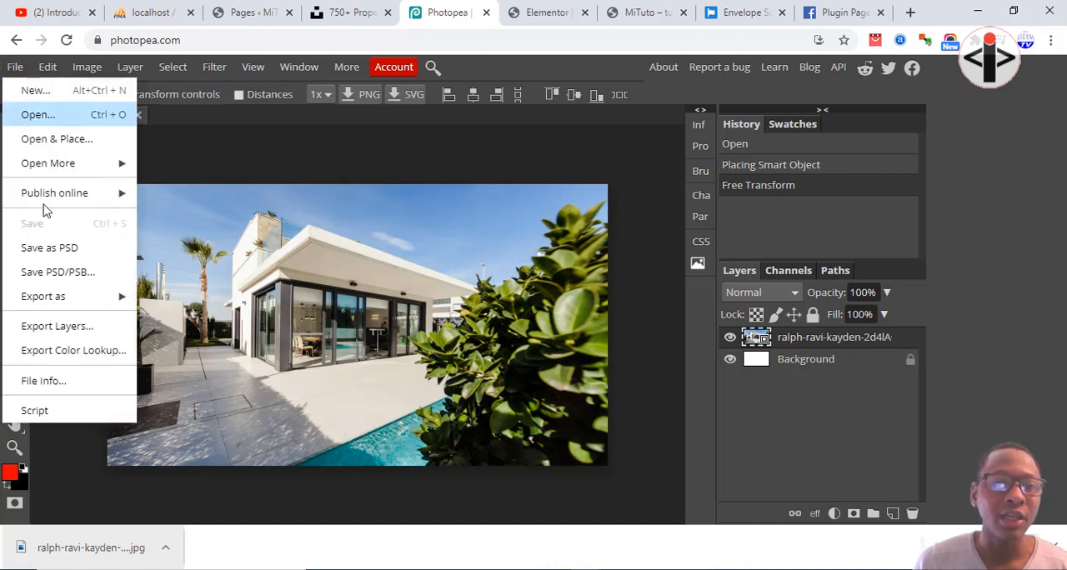
mouse_move(70, 301)
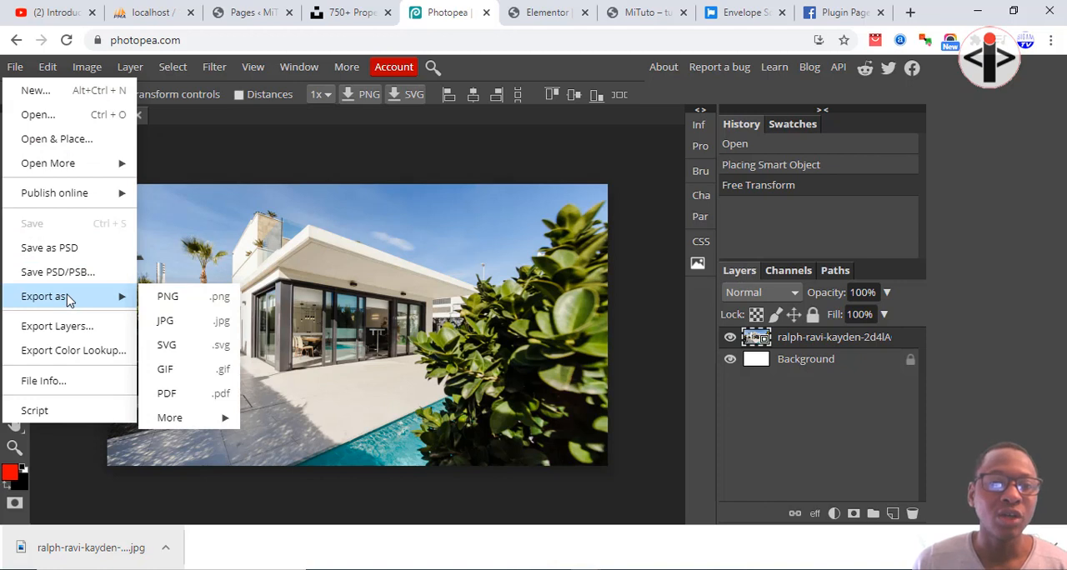
click(175, 322)
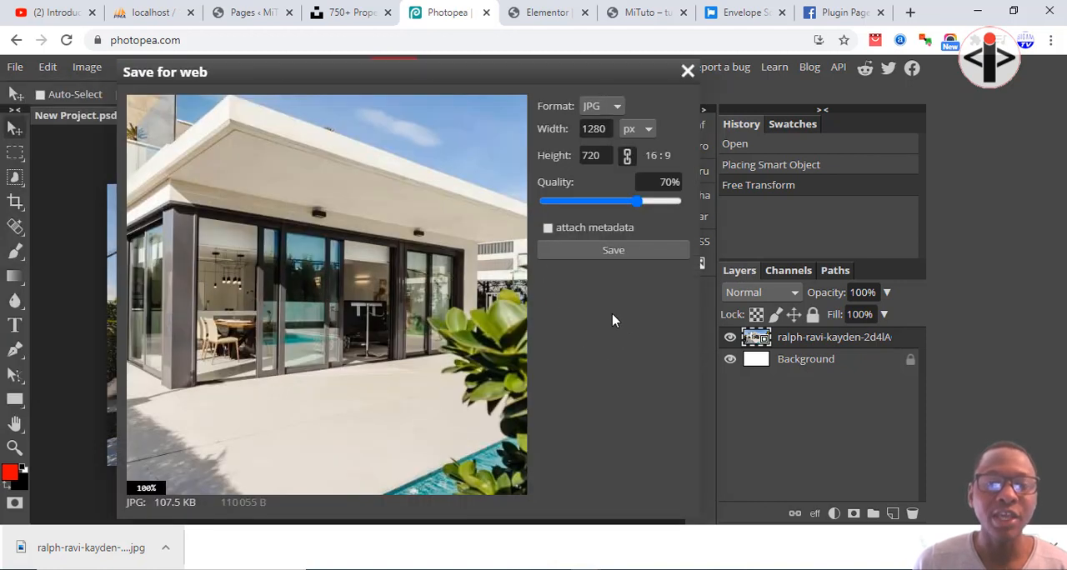
click(600, 252)
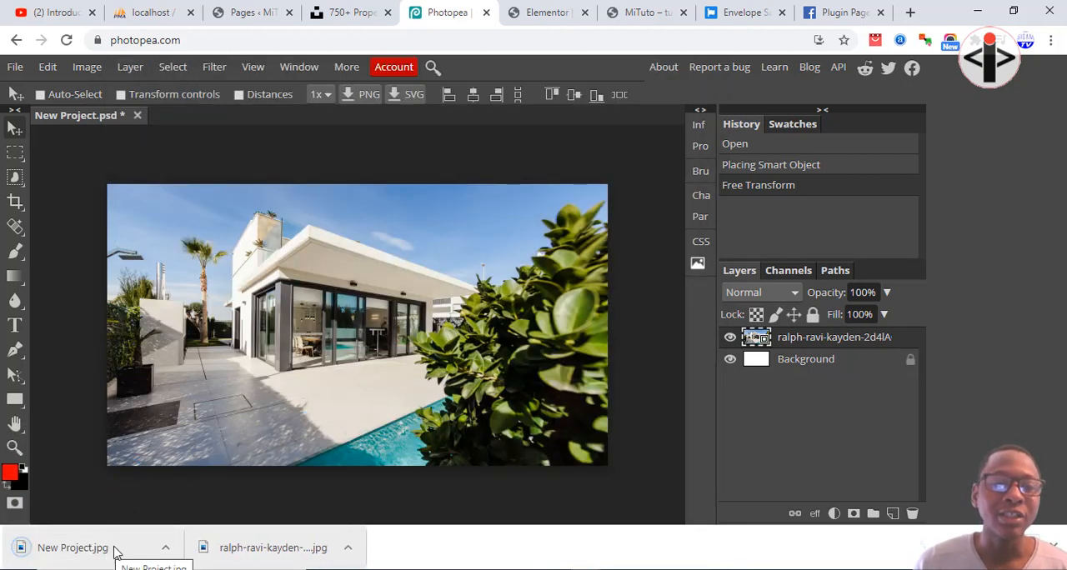
click(165, 548)
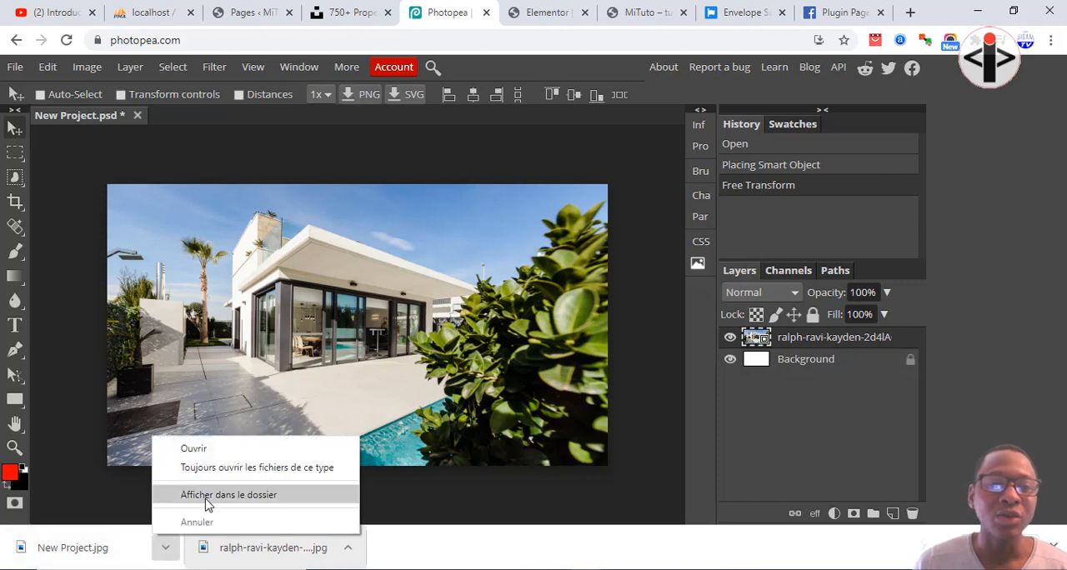
click(207, 500)
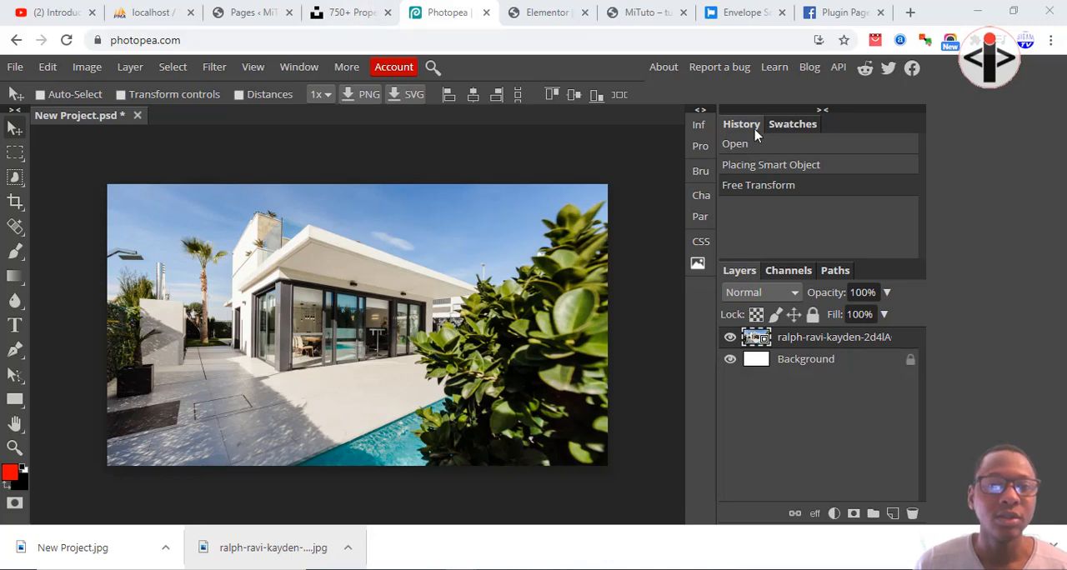
Switch back to the Elementor editor and place its browser tab right after the WordPress Pages tab.
click(263, 11)
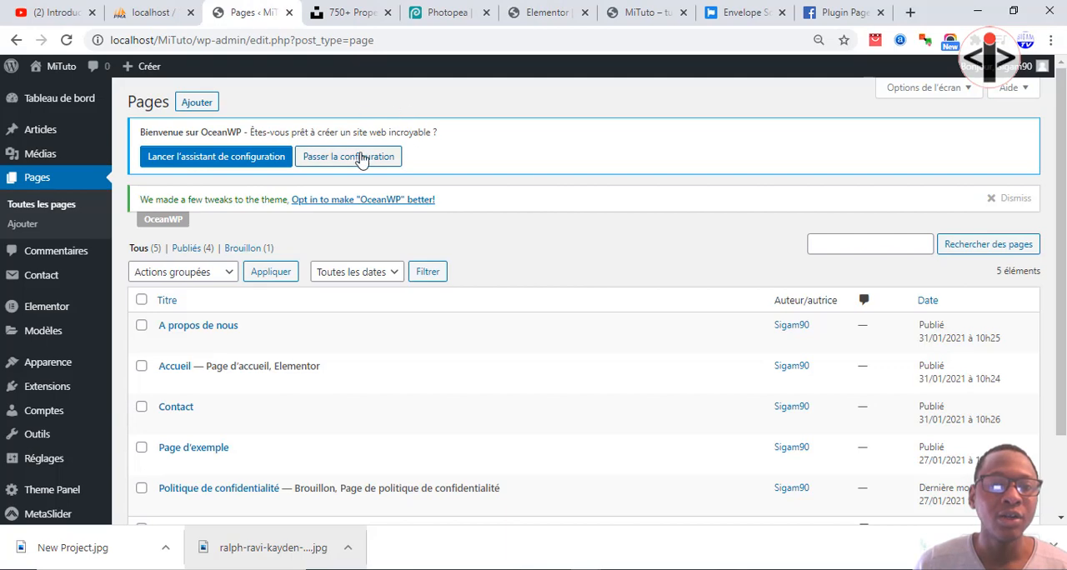
click(354, 10)
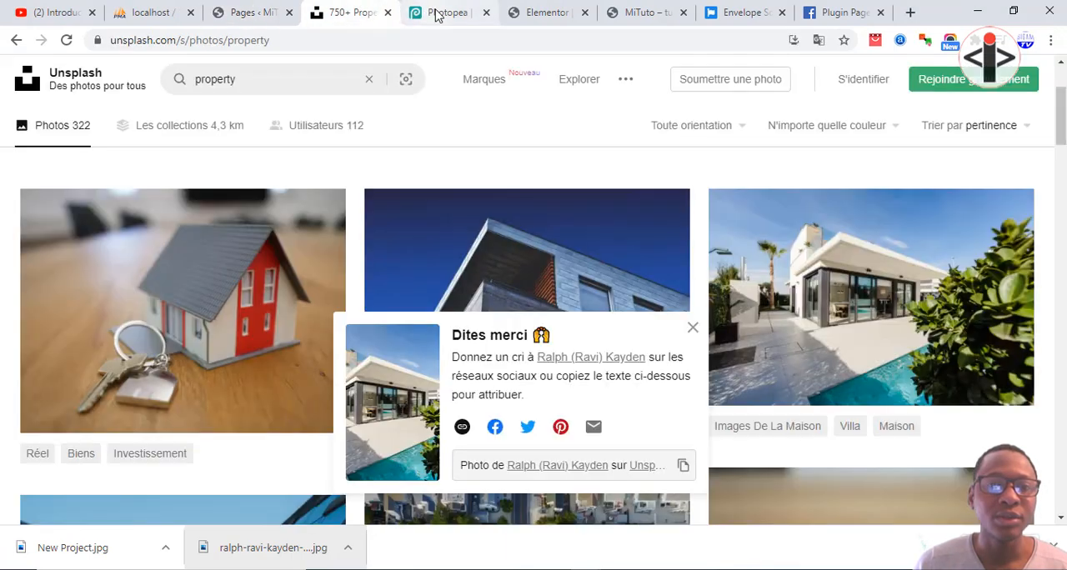
click(433, 12)
drag(546, 11, 320, 12)
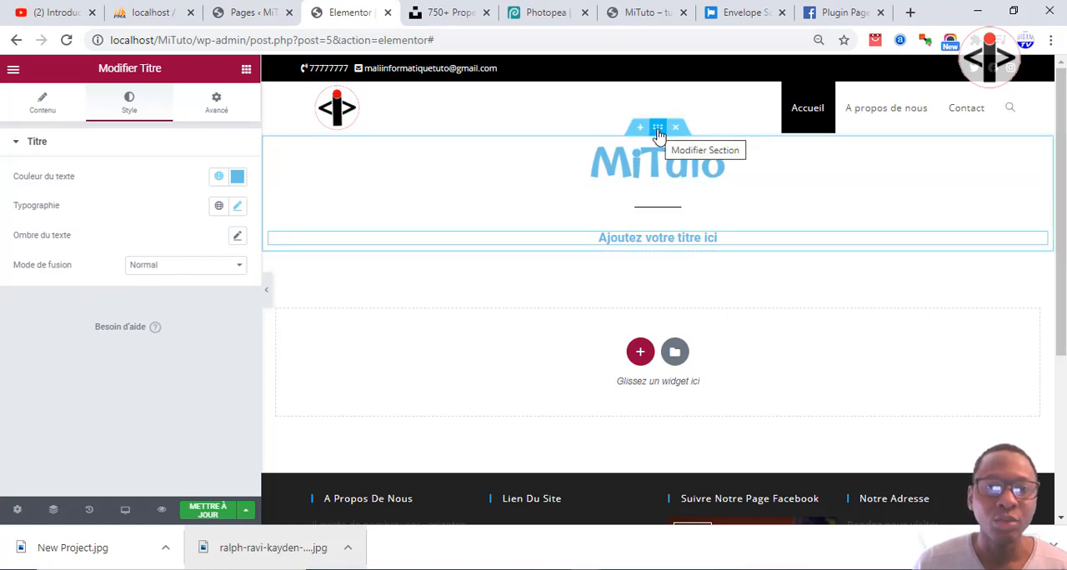
Set the normal background type of the section holding the MiTuto titles to classic.
click(659, 130)
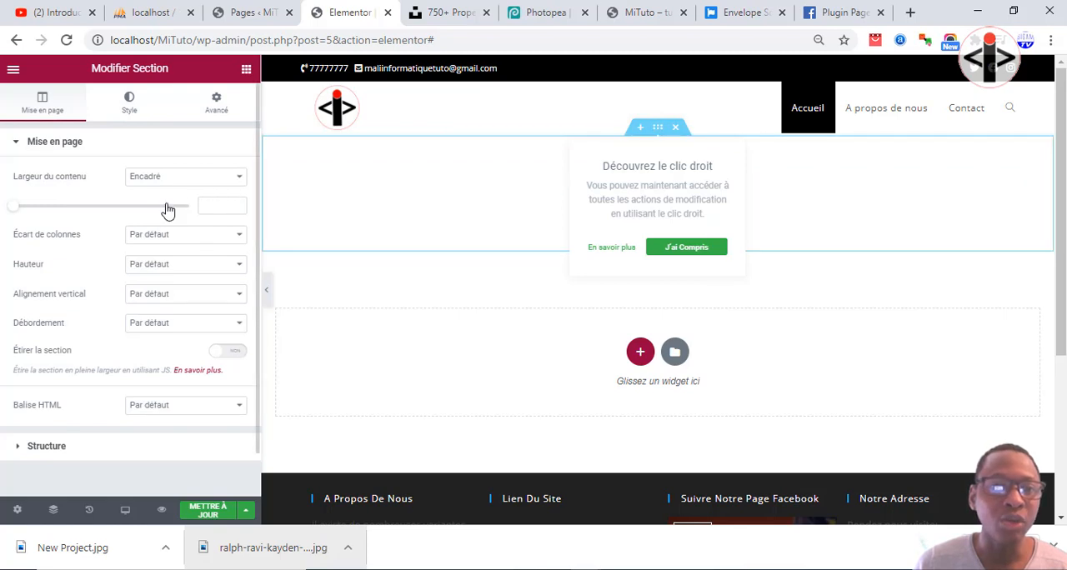
click(129, 106)
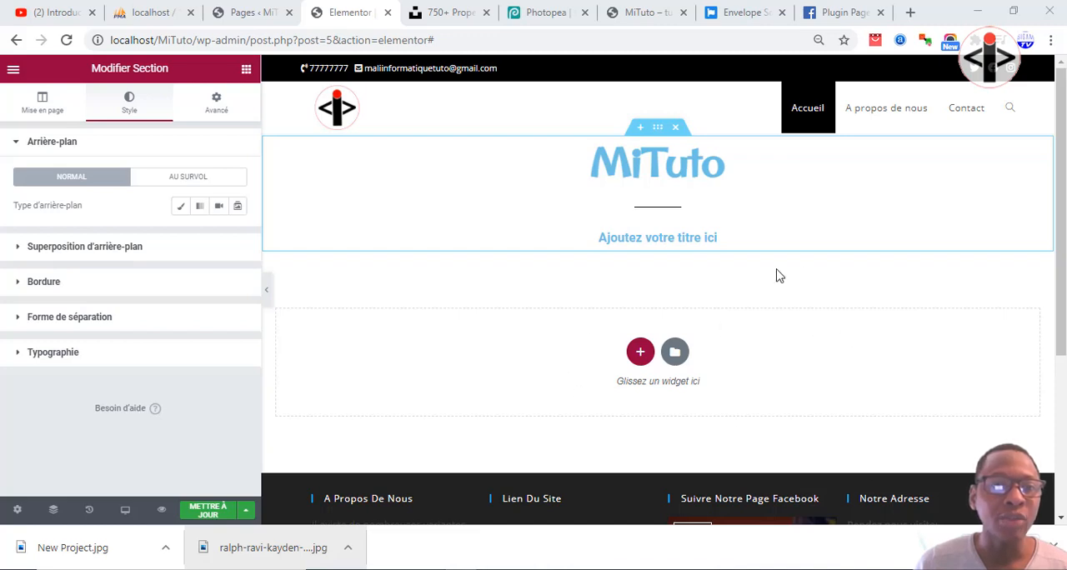
click(185, 209)
click(186, 209)
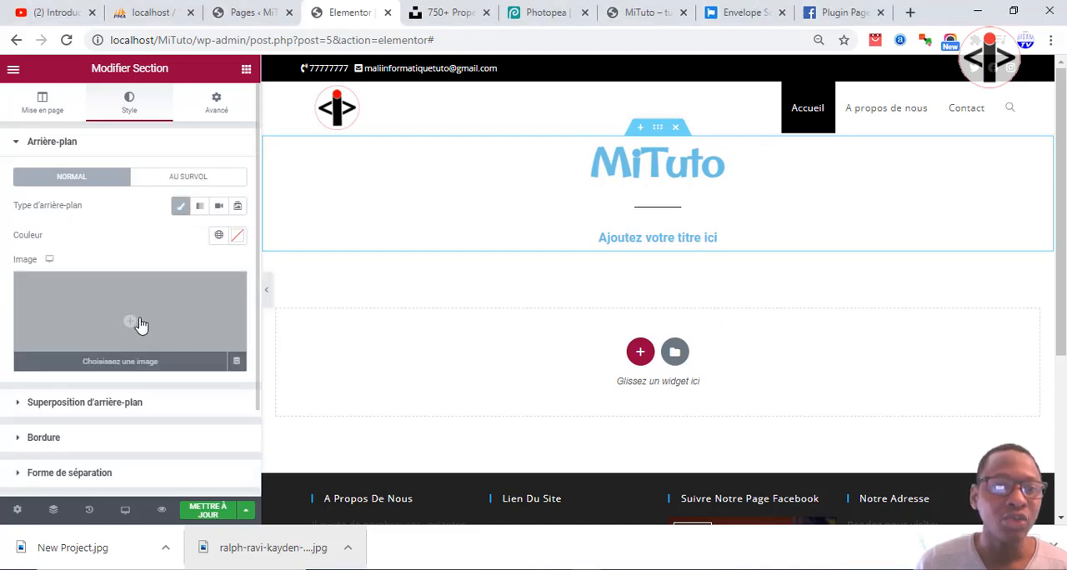
Upload New Project.jpg to the media library and insert it as the section's background image.
click(130, 323)
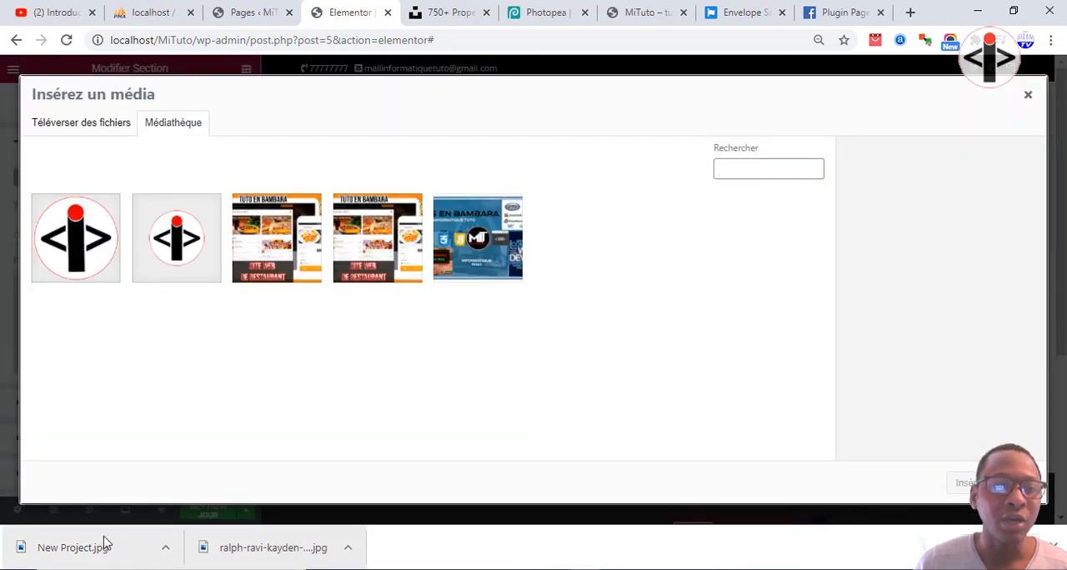
drag(105, 545, 193, 362)
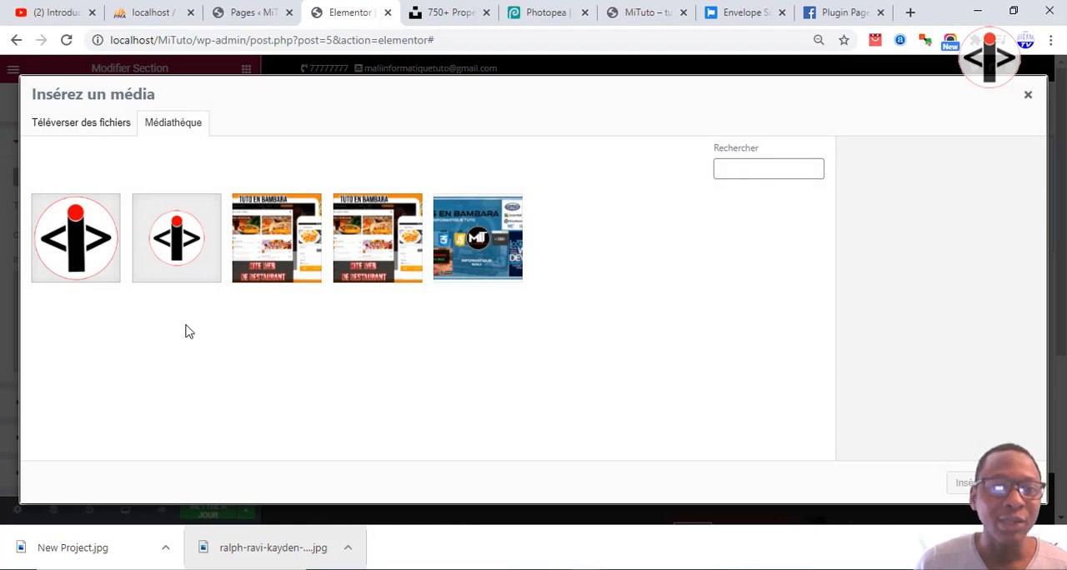
drag(74, 555, 367, 283)
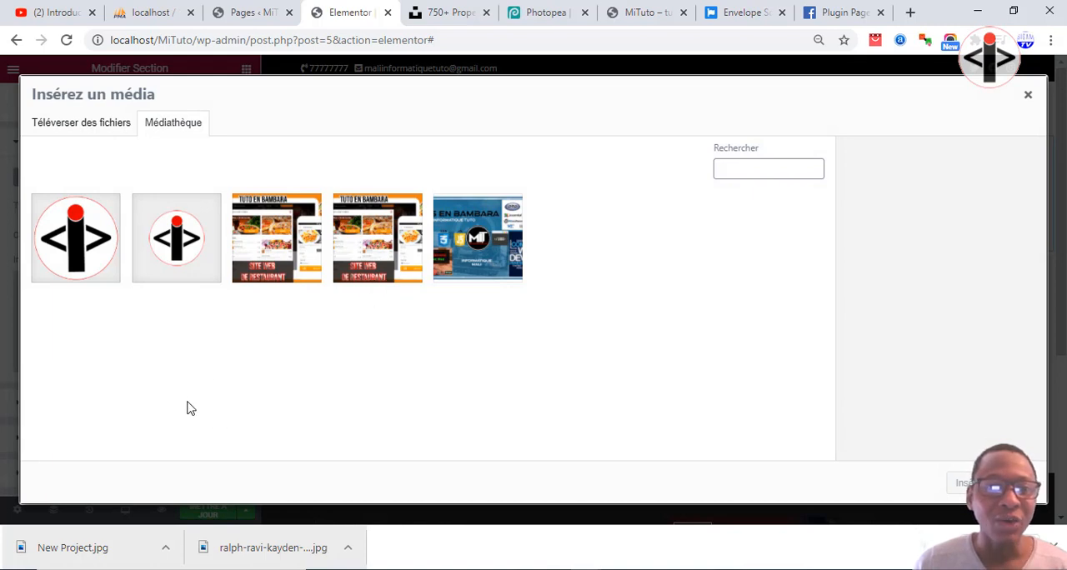
click(95, 127)
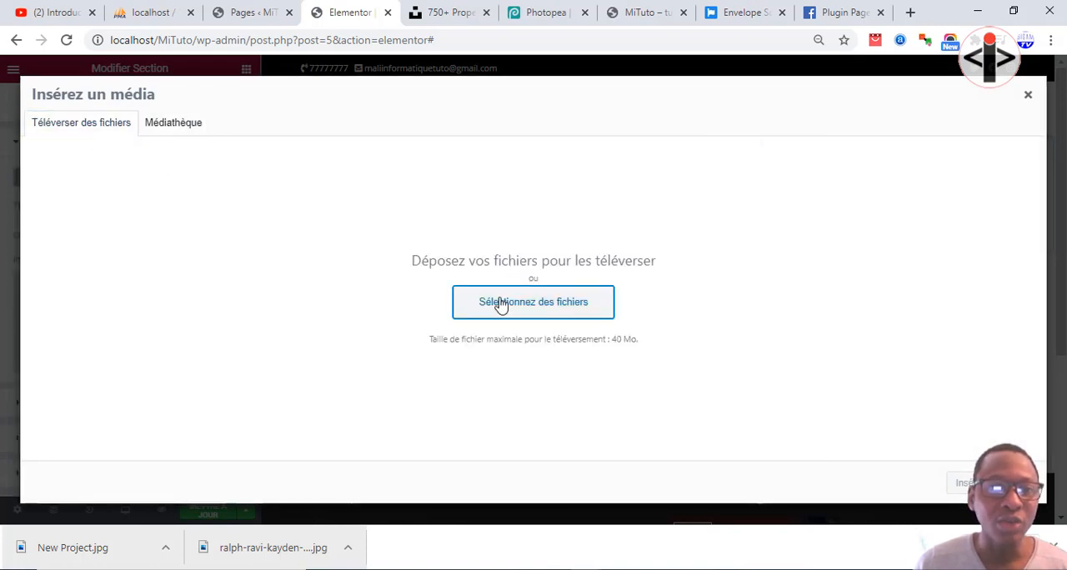
click(512, 303)
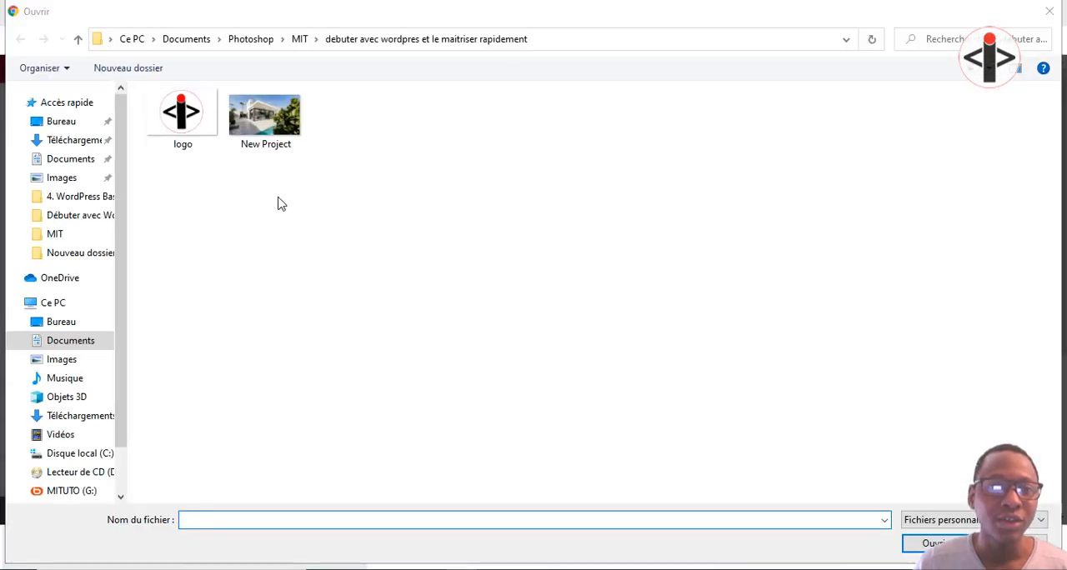
double_click(267, 145)
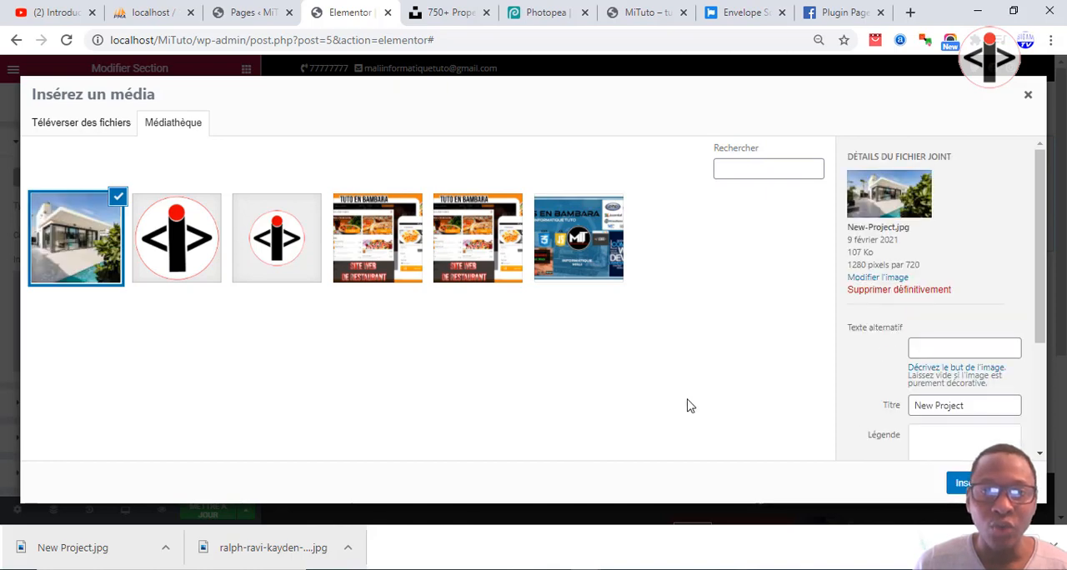
click(967, 483)
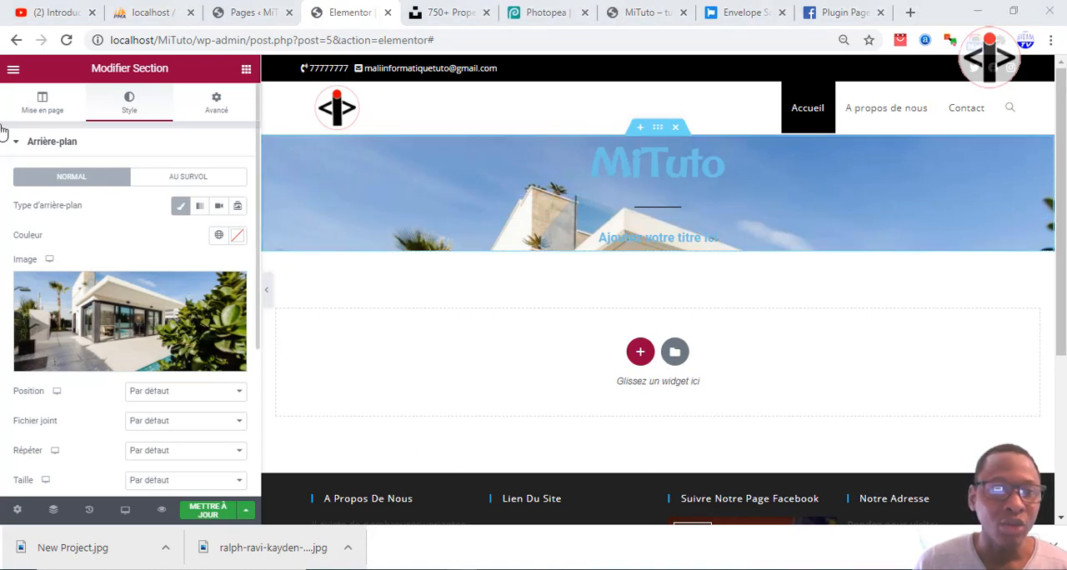
Give the section a minimum height (Hauteur min.) of 646 px.
click(51, 112)
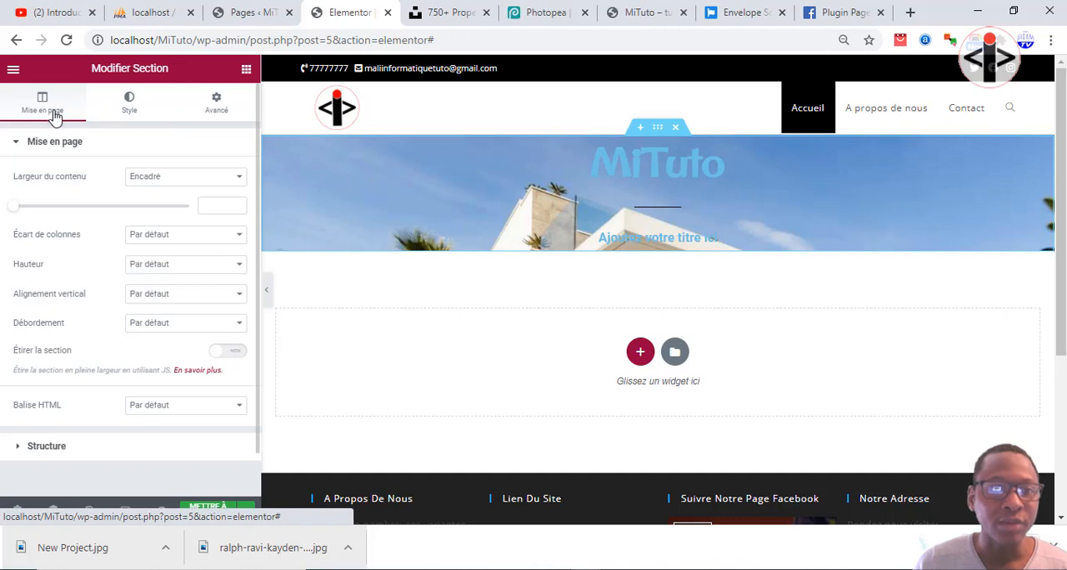
click(175, 264)
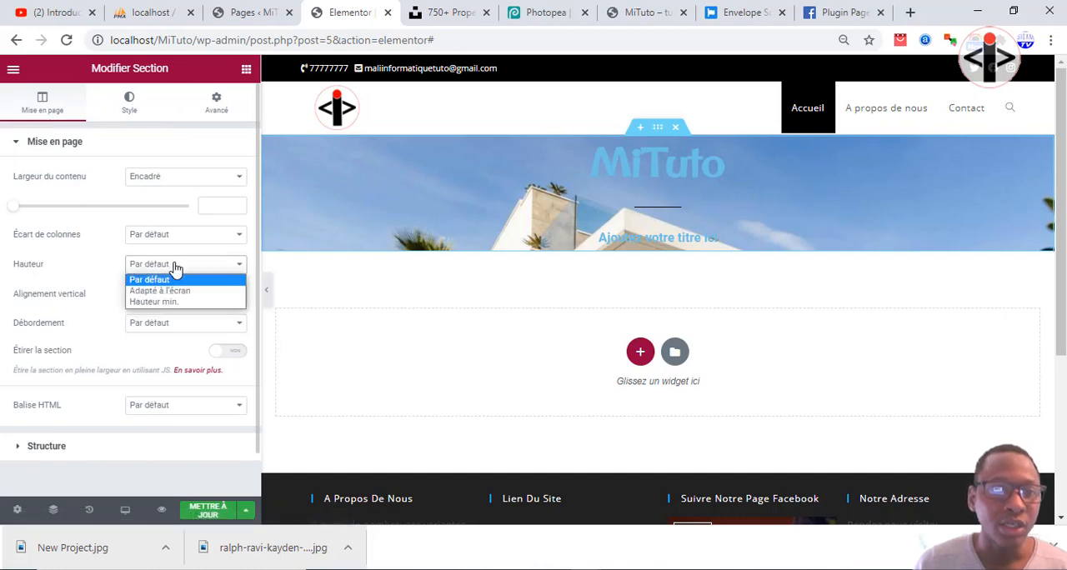
click(163, 302)
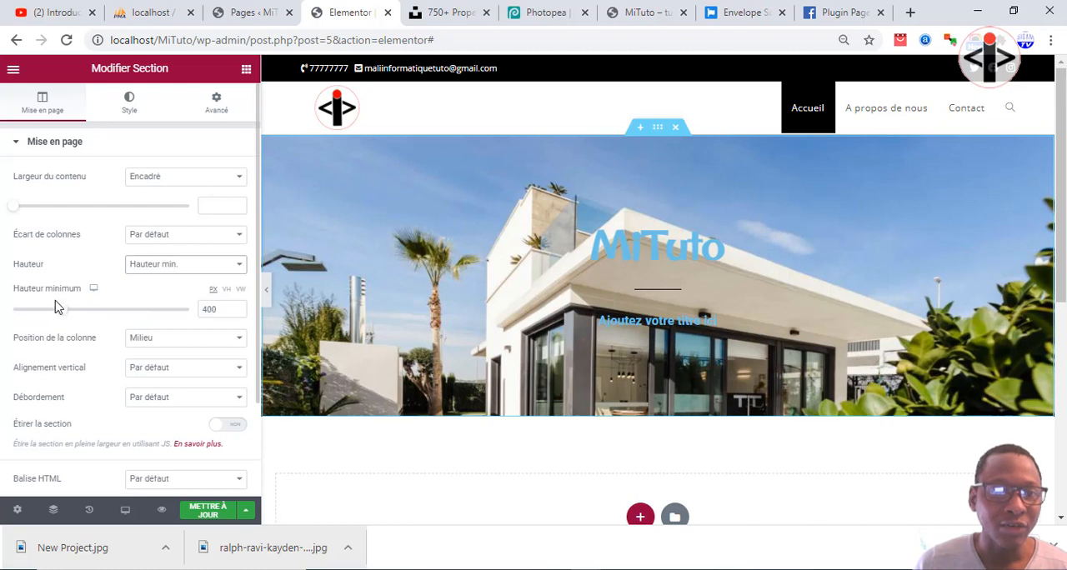
drag(55, 308, 94, 317)
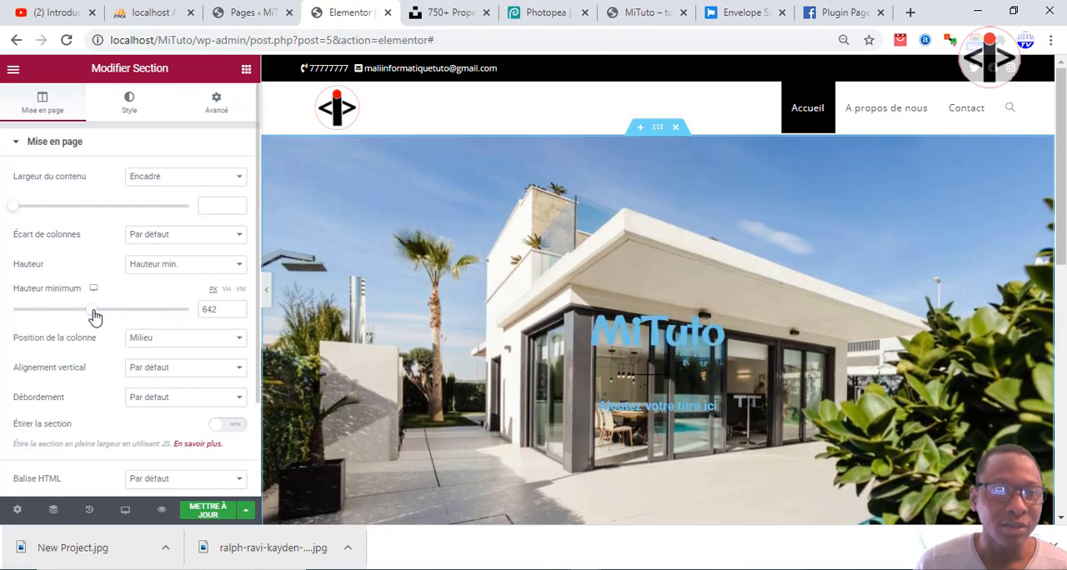
click(238, 306)
click(238, 306)
click(238, 307)
click(239, 307)
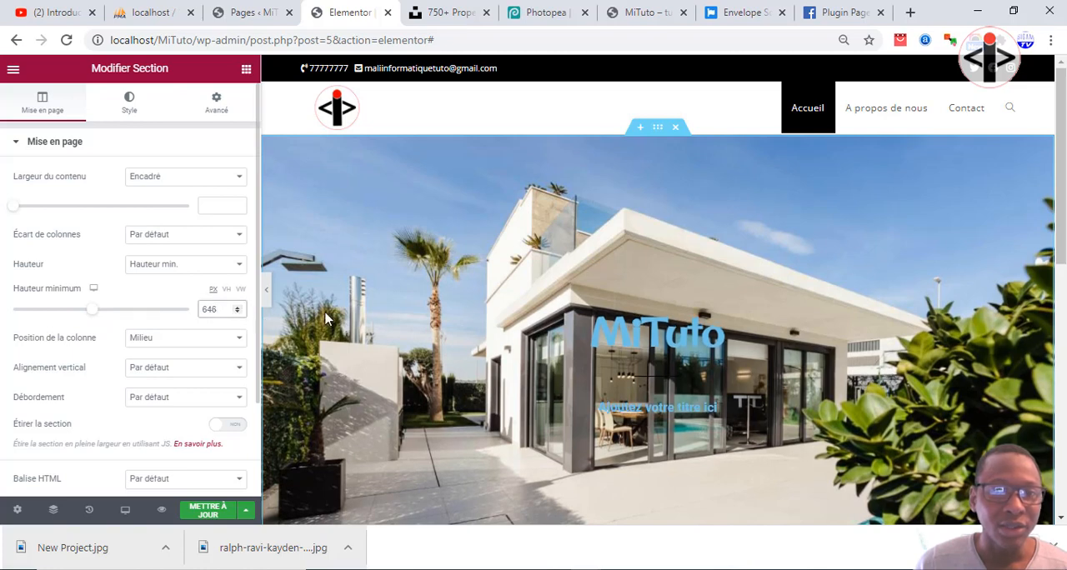
scroll(583, 333, down, 2)
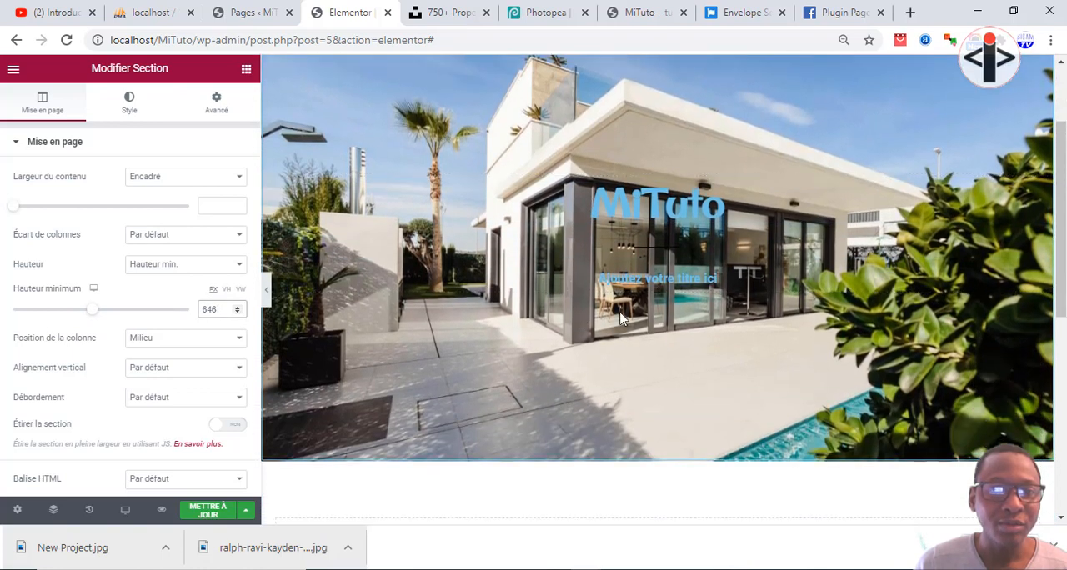
Set the attachment (Fichier joint) of the section's background image to Fixe.
click(129, 103)
mouse_move(104, 305)
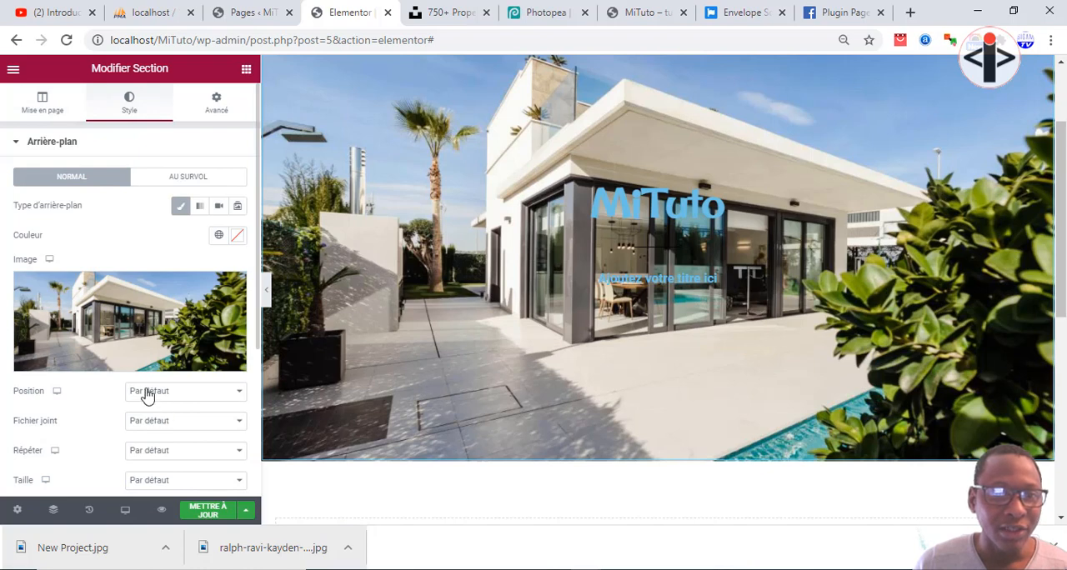
click(150, 422)
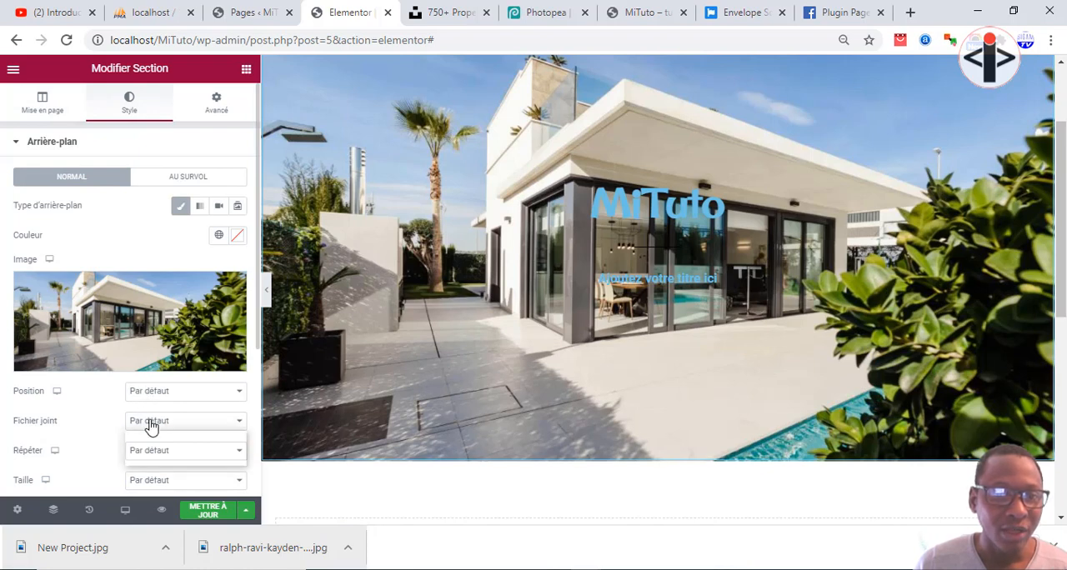
click(137, 459)
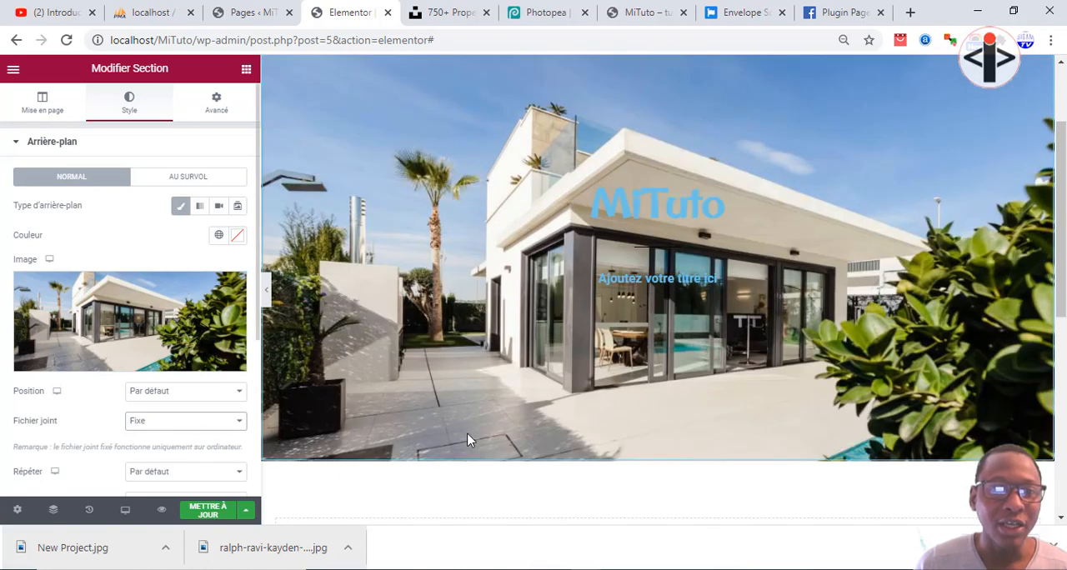
click(462, 569)
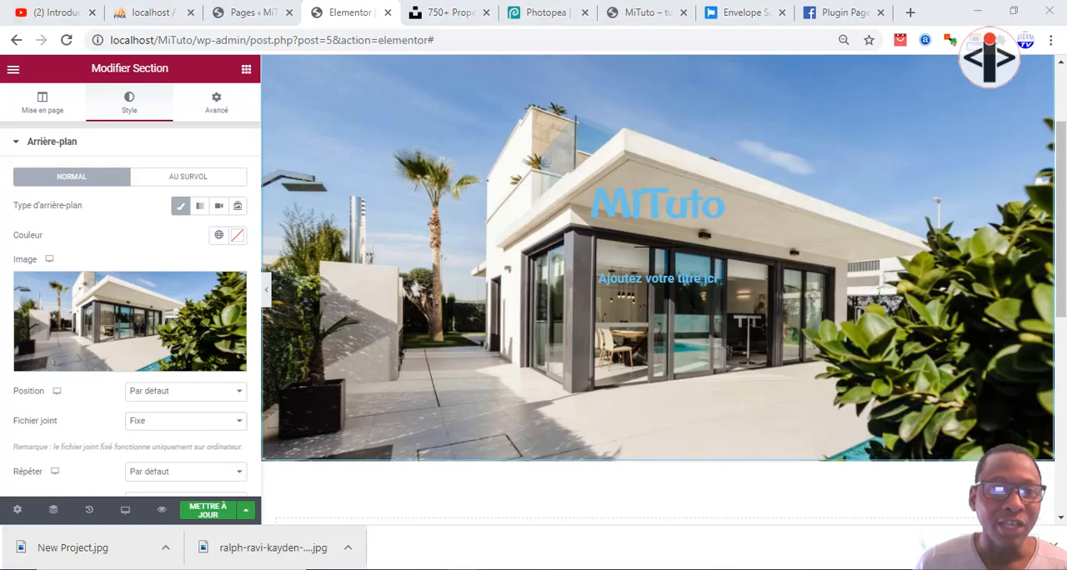
Set the background image's size (Taille) to Couvrir and check the scrolling effect on the page.
scroll(84, 406, down, 1)
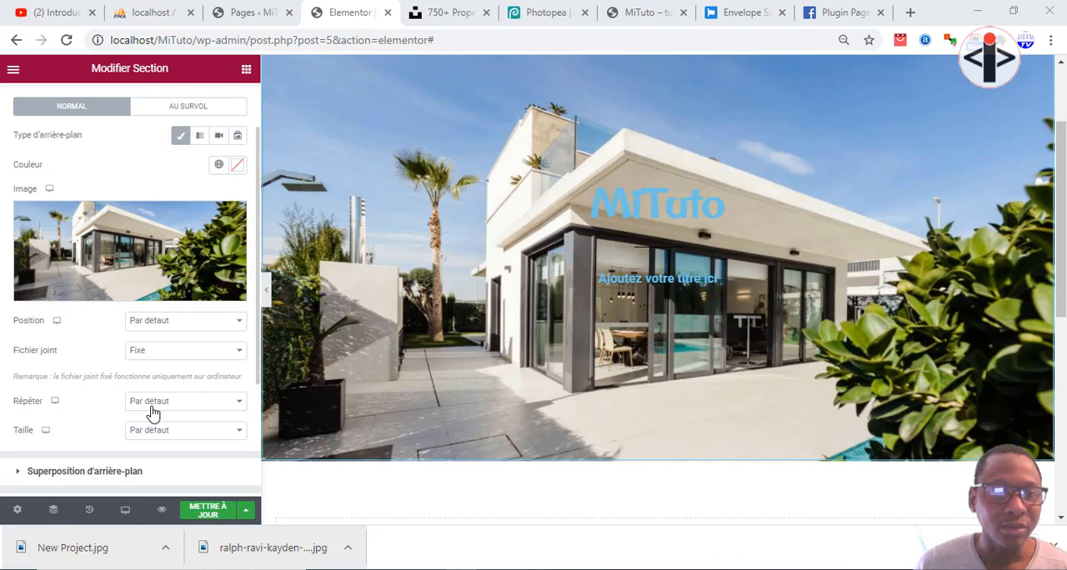
scroll(78, 419, down, 1)
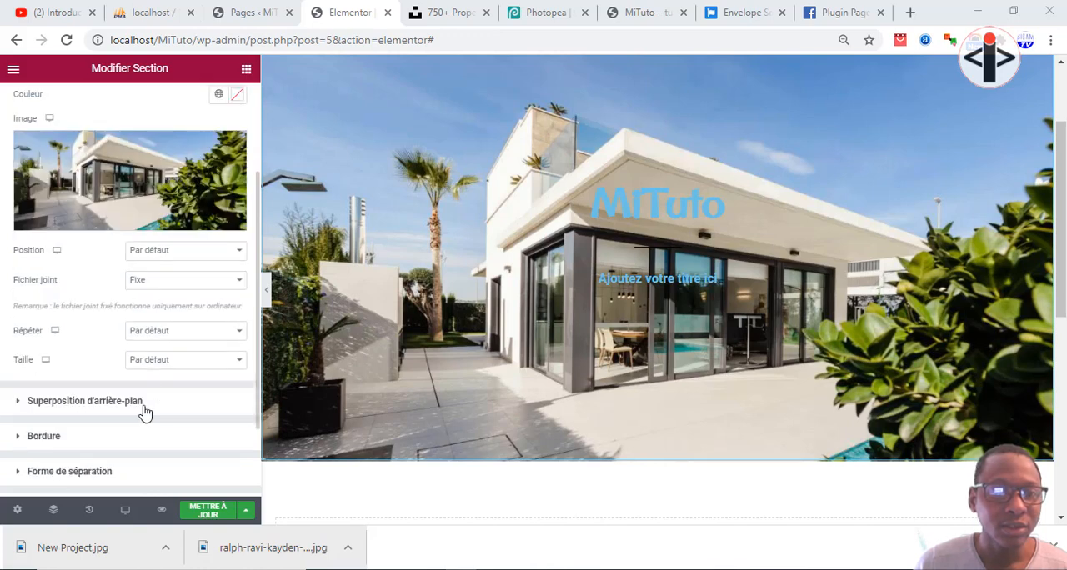
click(149, 367)
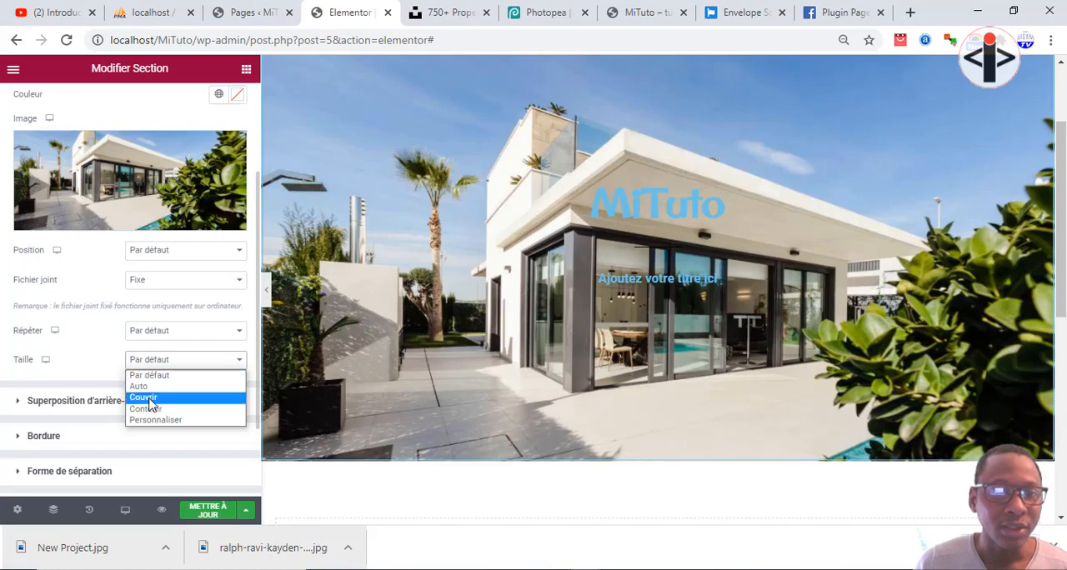
click(145, 398)
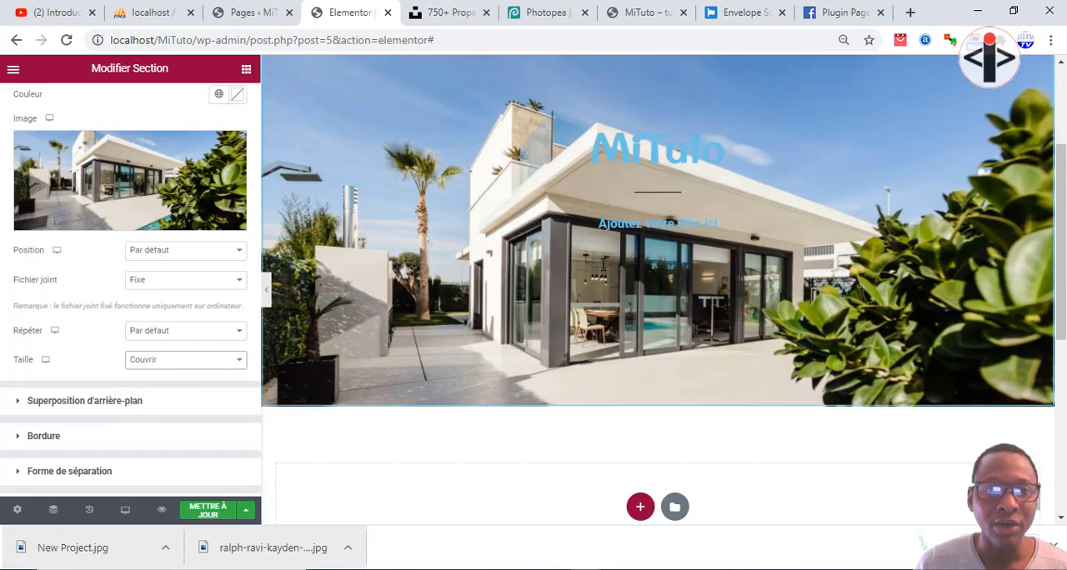
scroll(602, 262, down, 2)
scroll(603, 265, up, 3)
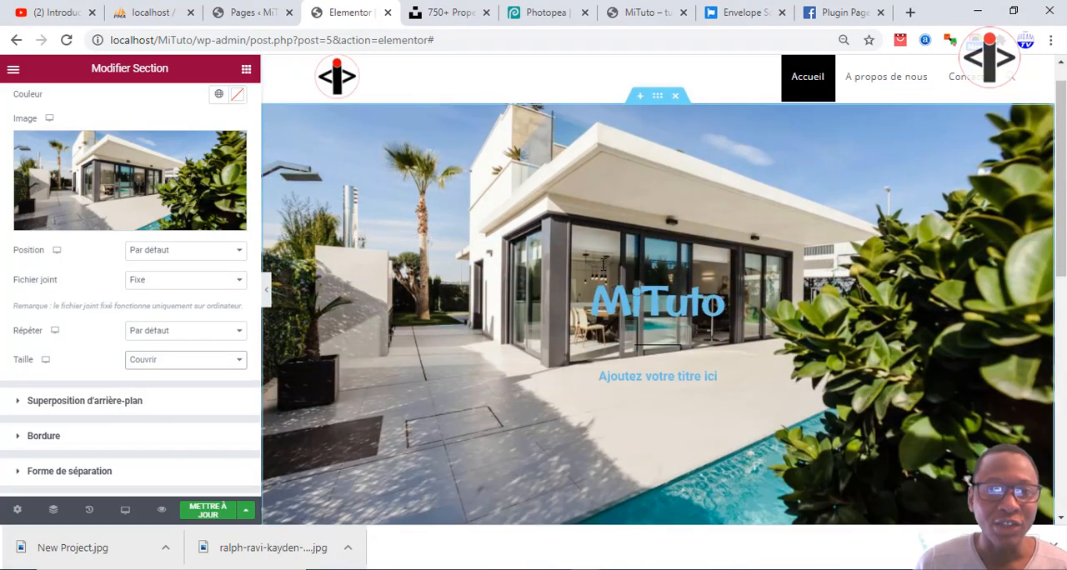
scroll(604, 268, down, 2)
scroll(600, 269, down, 1)
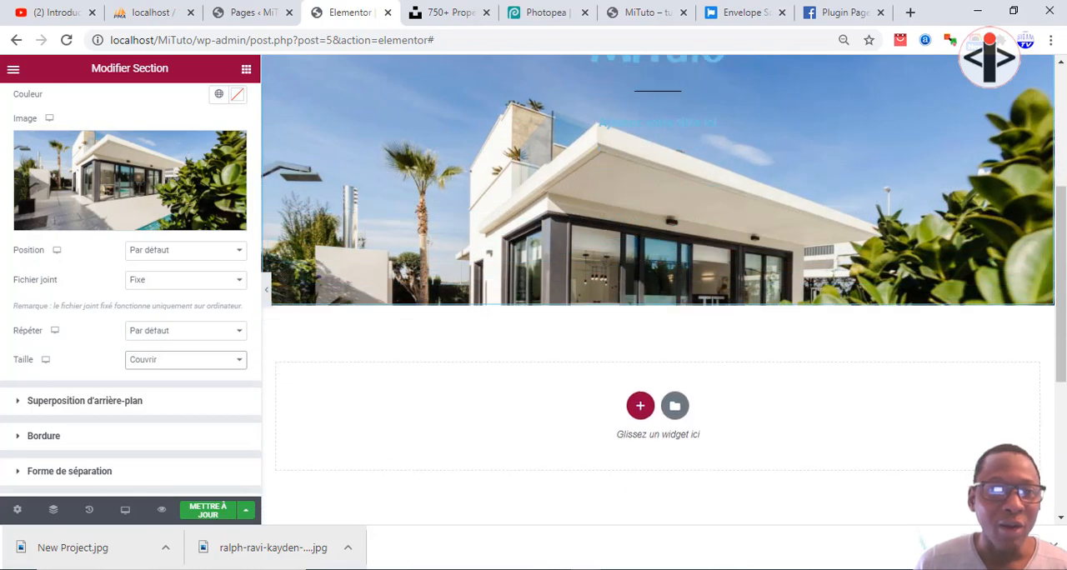
Try the Par défaut size (Taille) on the section's background image, compare it on the page, and restore Couvrir.
click(208, 360)
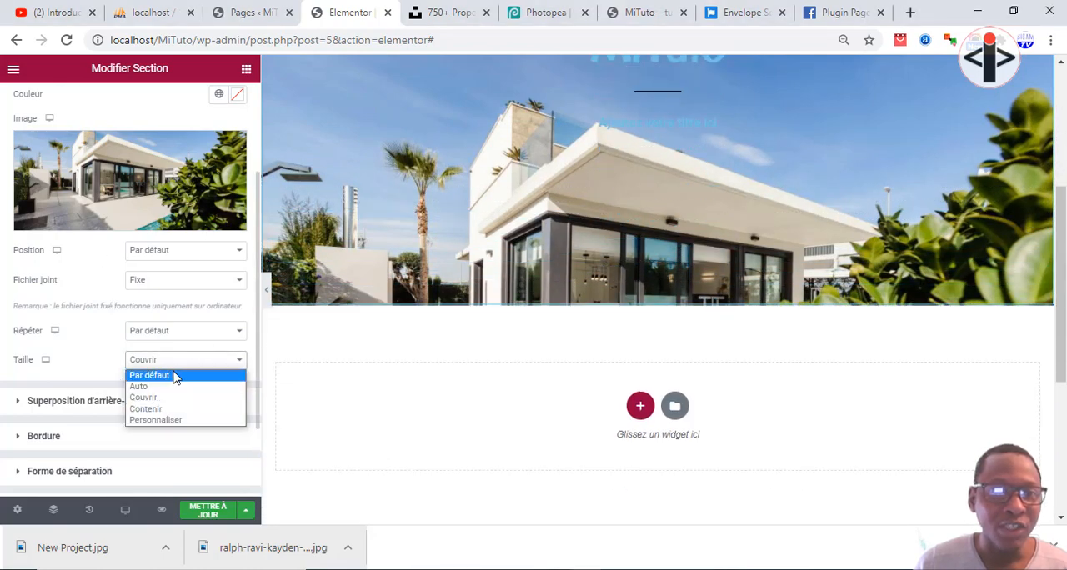
click(167, 374)
scroll(624, 205, down, 1)
scroll(500, 275, up, 3)
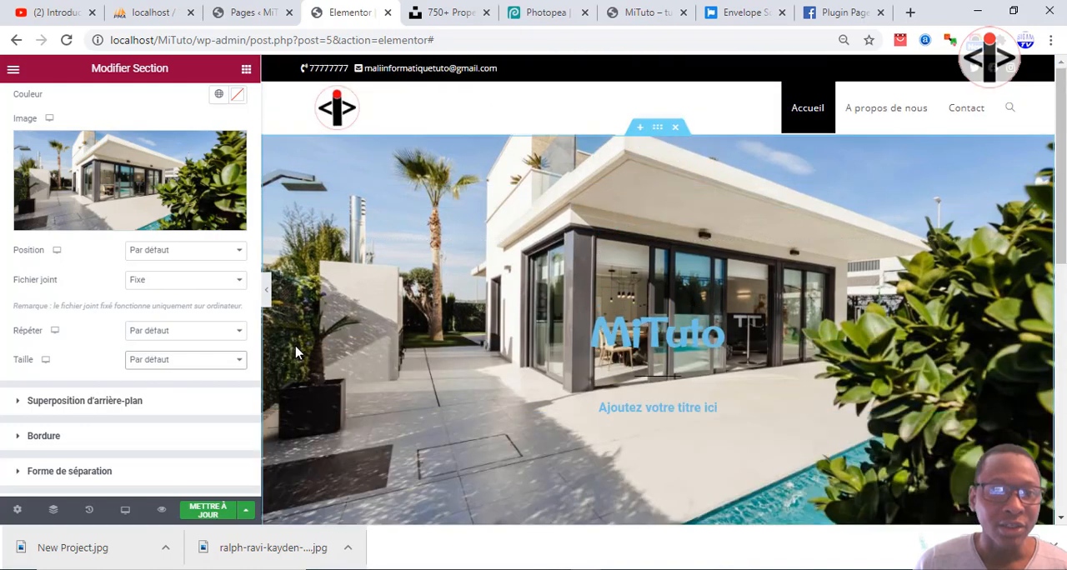
click(198, 363)
click(148, 398)
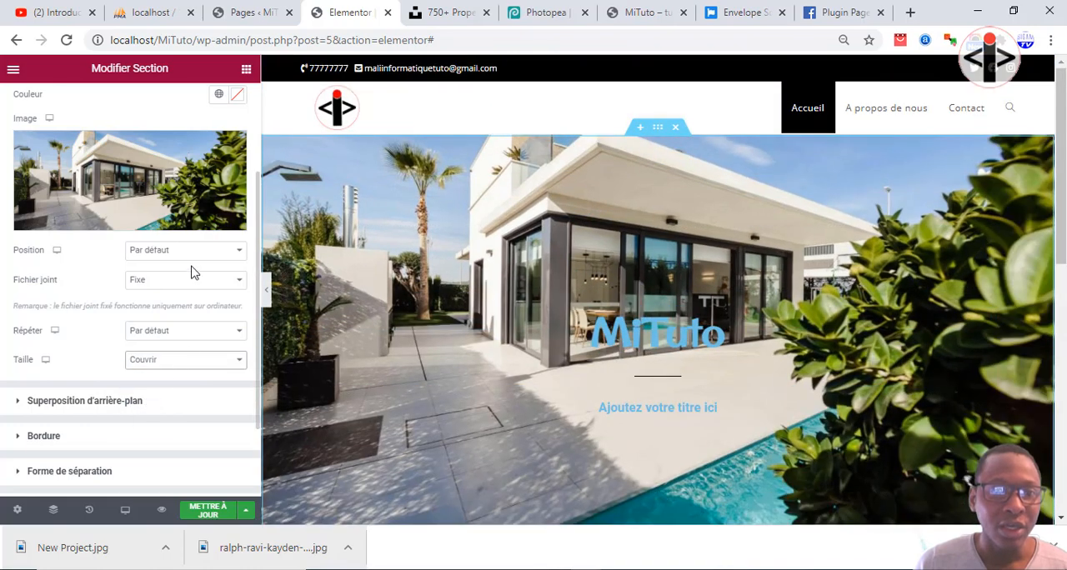
Try the Par défaut attachment (Fichier joint) on the background image, check how it scrolls, and restore Fixe.
click(190, 287)
click(180, 293)
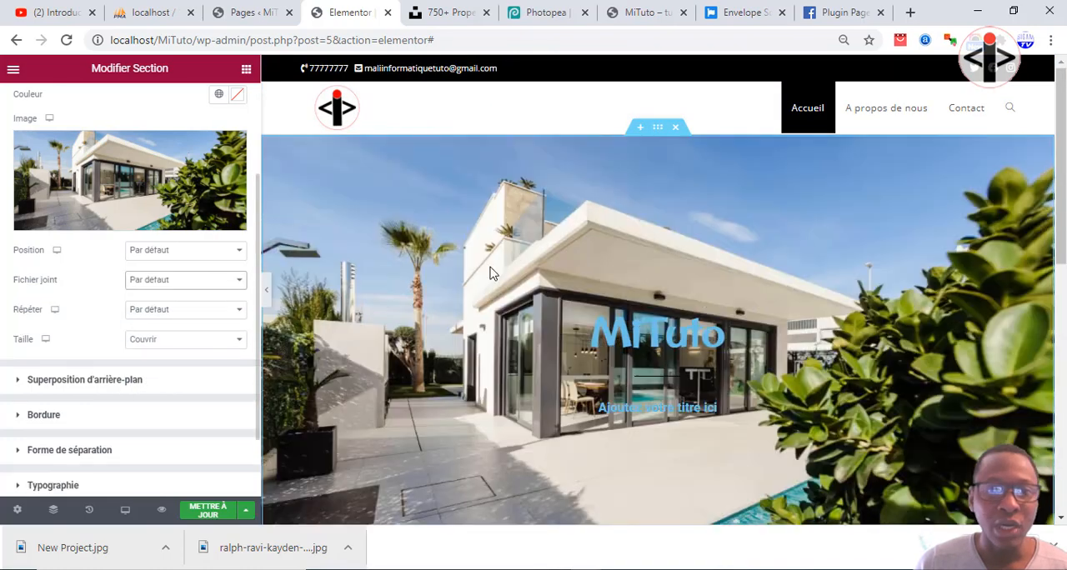
scroll(643, 305, down, 2)
scroll(642, 308, up, 2)
scroll(643, 311, down, 5)
scroll(642, 311, up, 5)
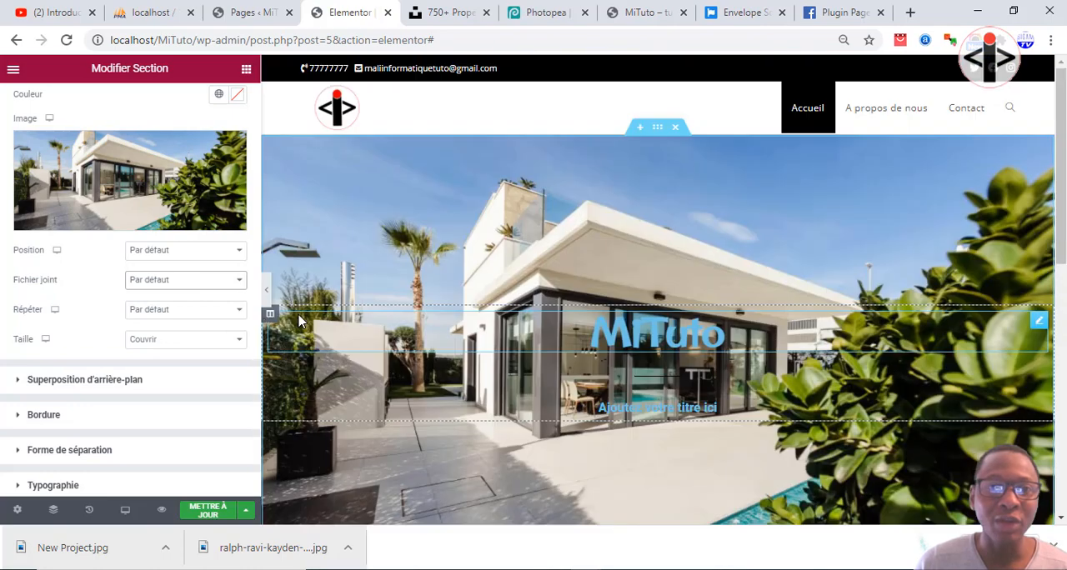
click(190, 285)
click(187, 288)
click(186, 286)
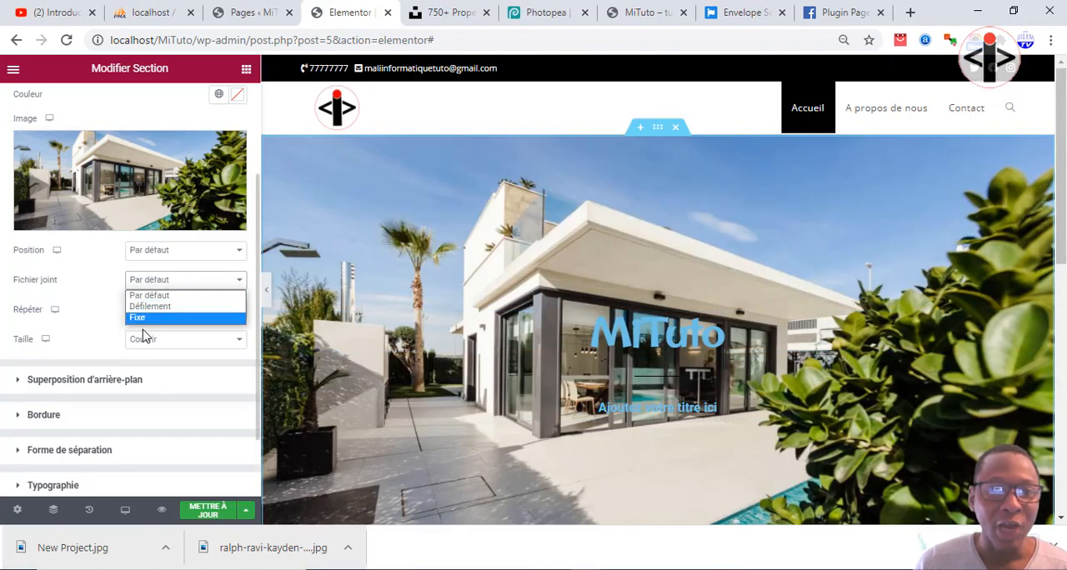
click(142, 316)
Examine how the fixed background image behaves behind the titles while the page scrolls from header to footer.
scroll(644, 317, down, 2)
scroll(645, 320, up, 3)
scroll(638, 317, down, 6)
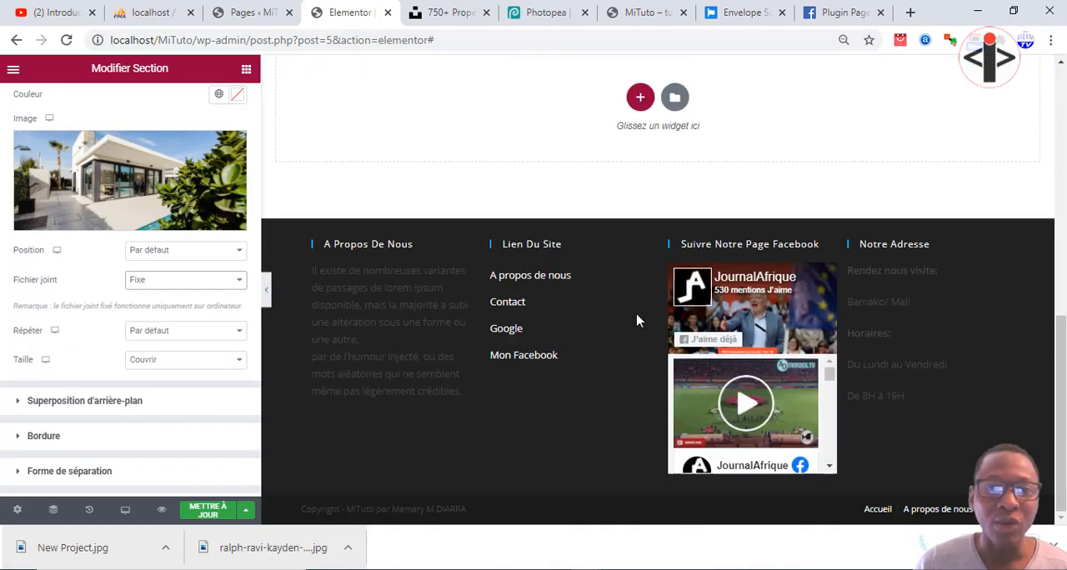
scroll(638, 317, up, 6)
scroll(637, 320, down, 6)
scroll(637, 321, up, 6)
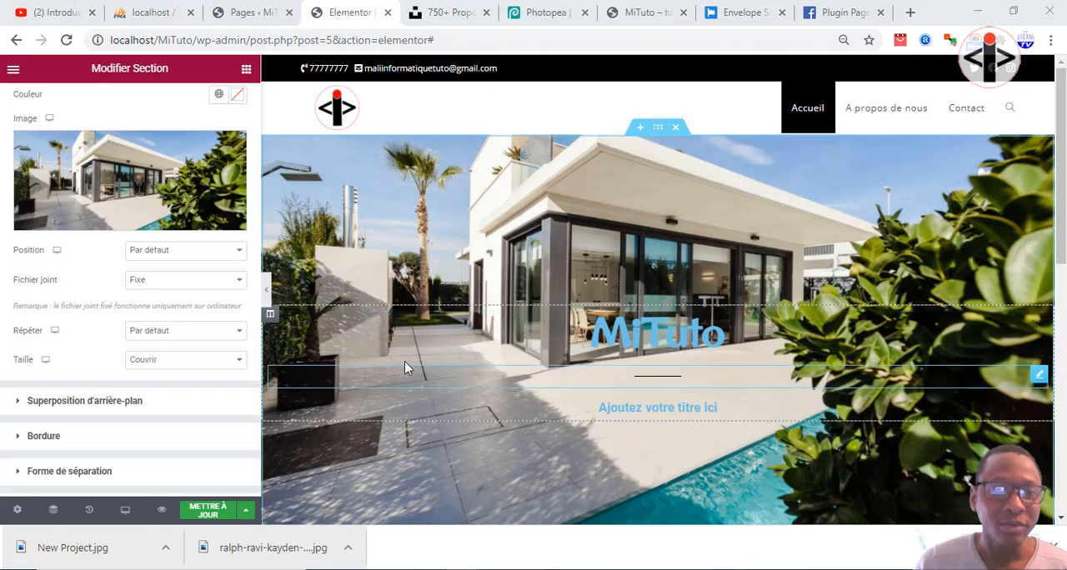
scroll(515, 304, down, 3)
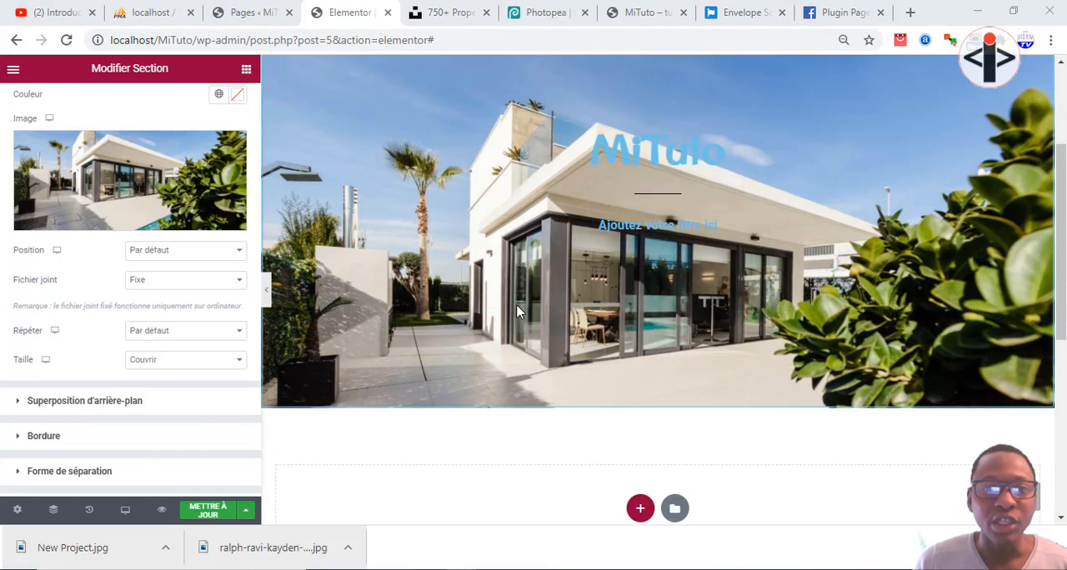
scroll(552, 310, up, 3)
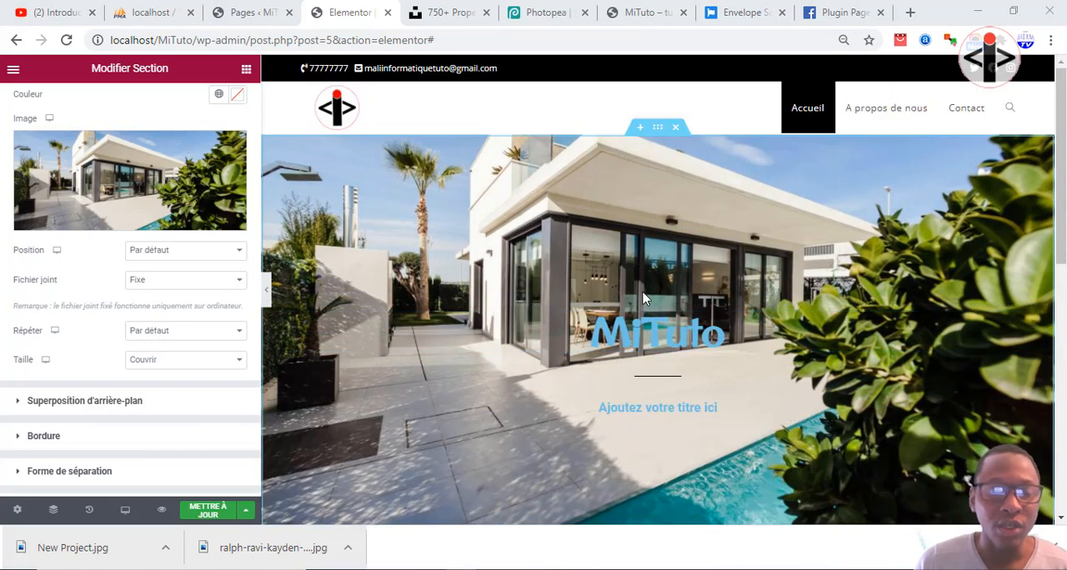
scroll(640, 264, down, 3)
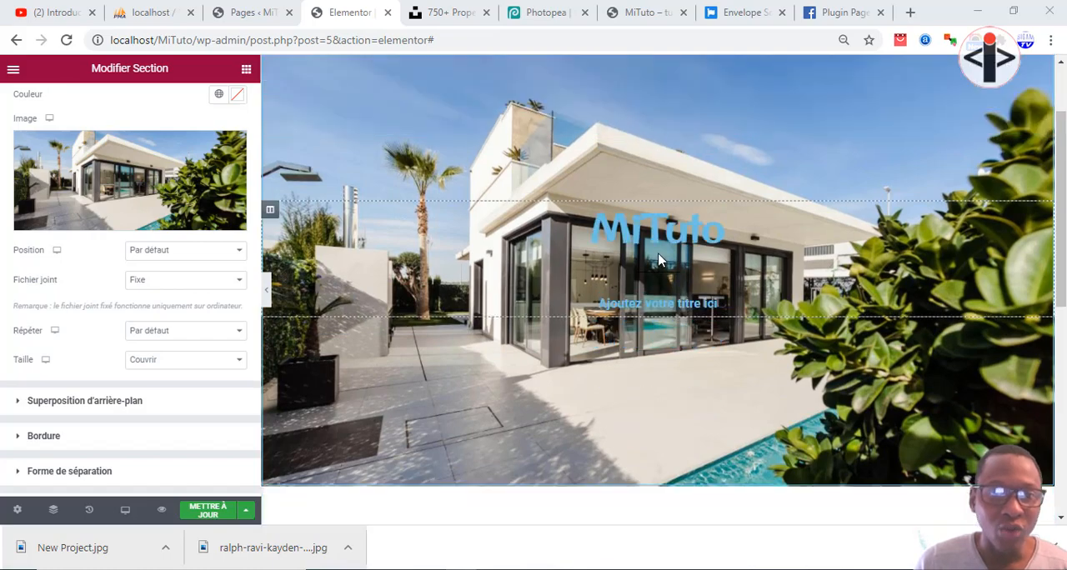
scroll(661, 255, up, 3)
scroll(661, 255, up, 3)
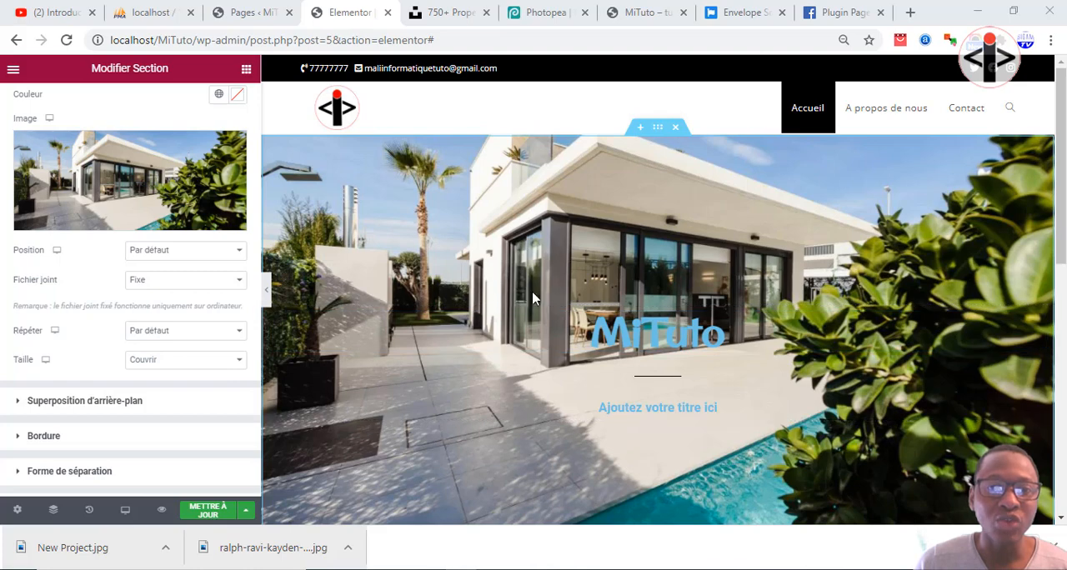
Preview the hero section at full page width without the editing panel, and check its scrolling at both widths.
click(267, 290)
scroll(321, 289, down, 5)
scroll(321, 290, up, 3)
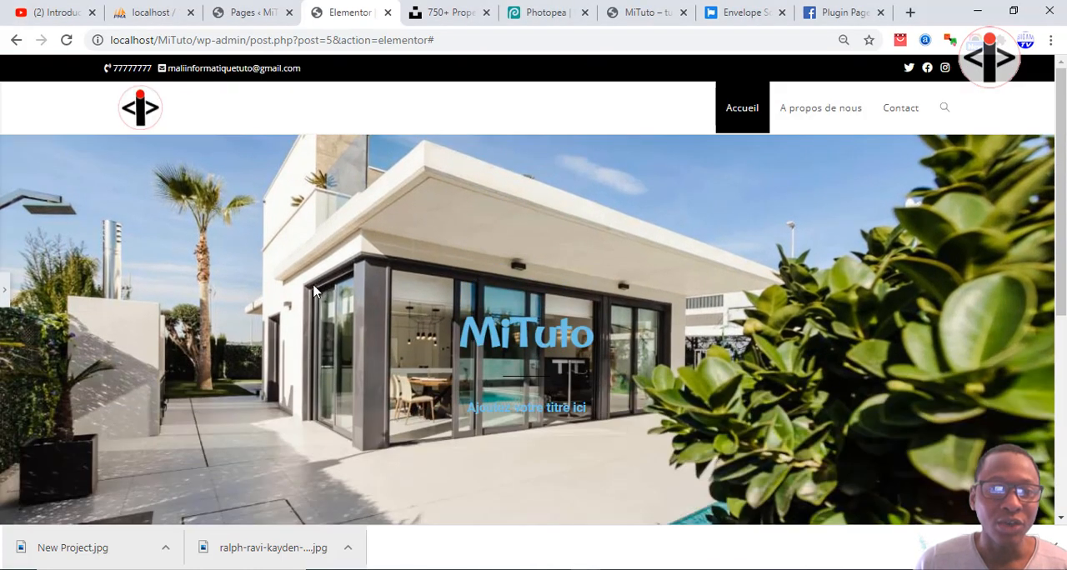
click(2, 289)
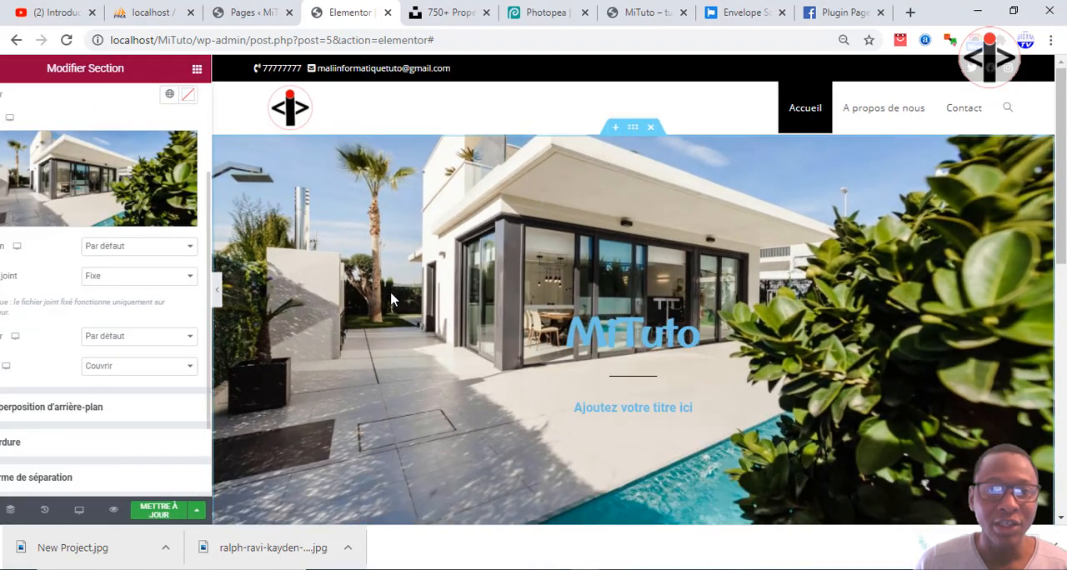
scroll(367, 306, down, 1)
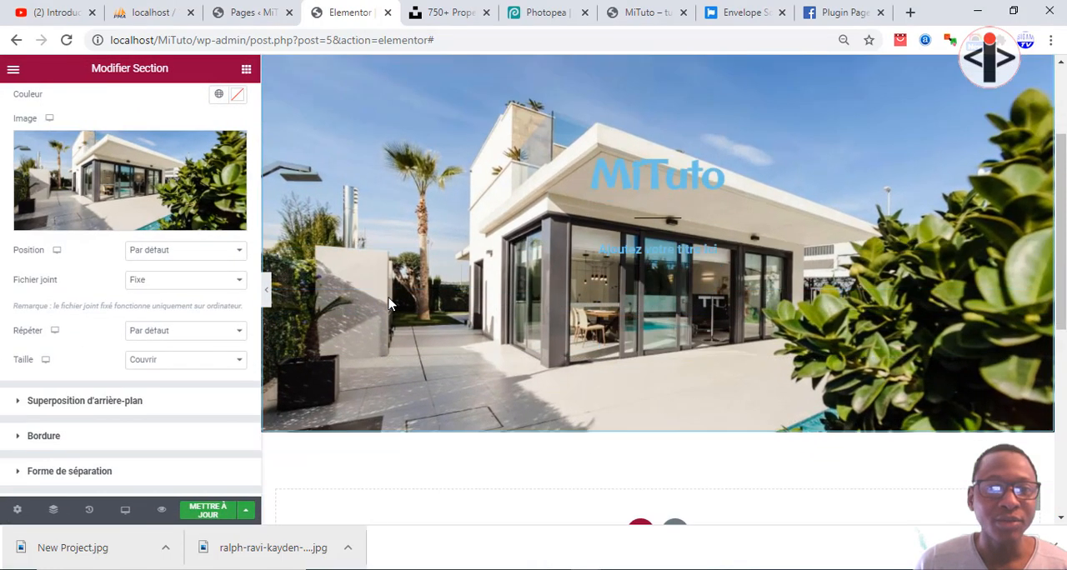
scroll(387, 304, up, 1)
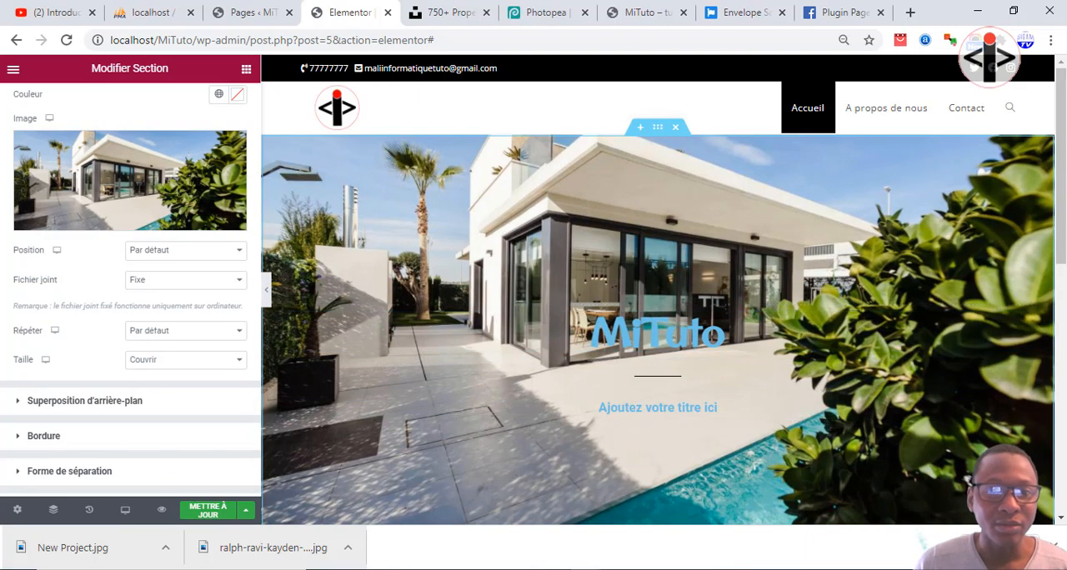
Enable a classic background overlay (Superposition d'arrière-plan) in its Normal state for the section, without choosing an overlay image.
scroll(109, 411, up, 2)
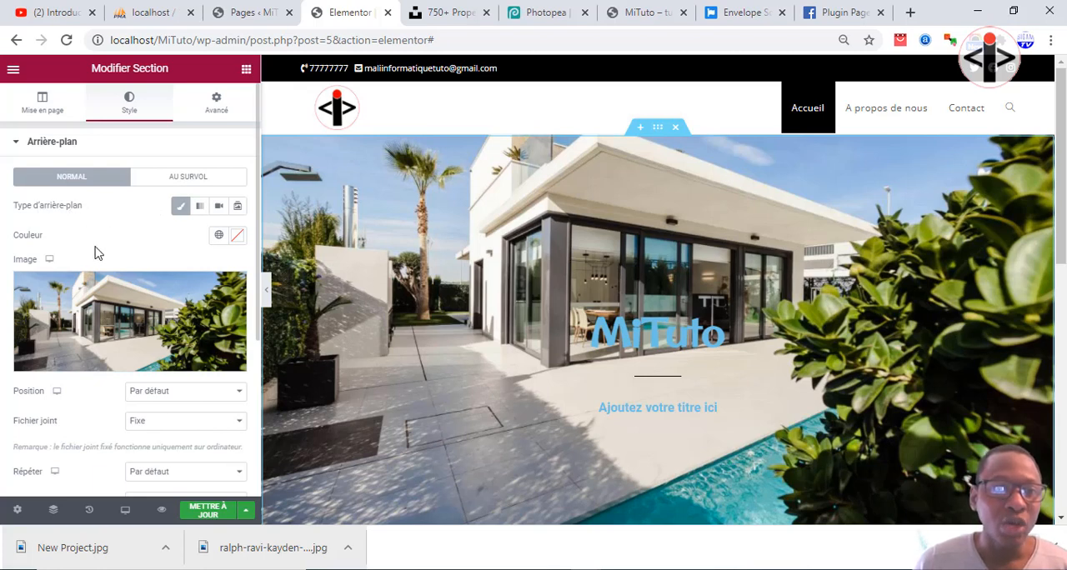
scroll(94, 250, down, 3)
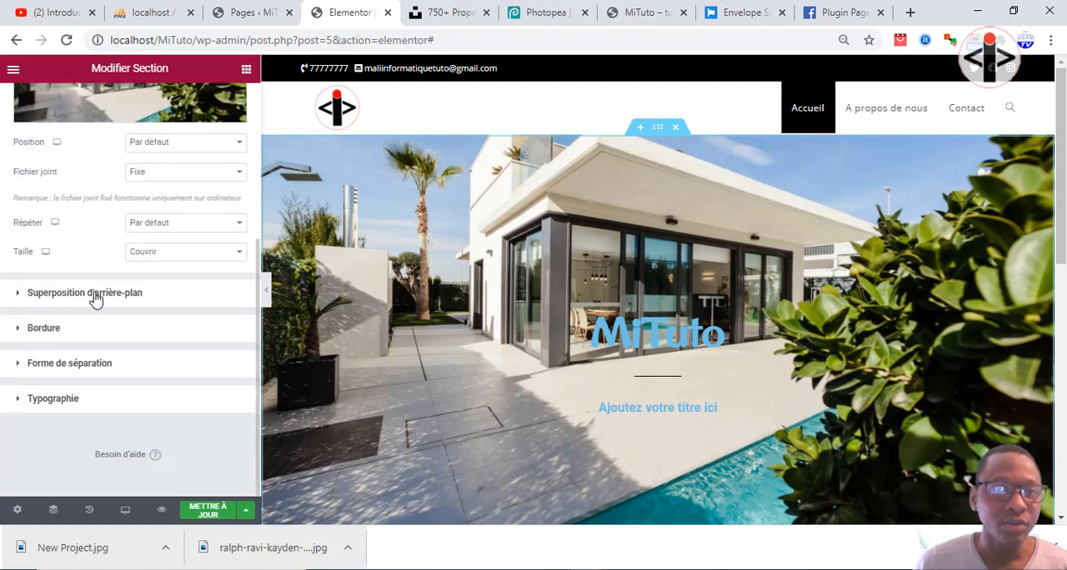
click(87, 300)
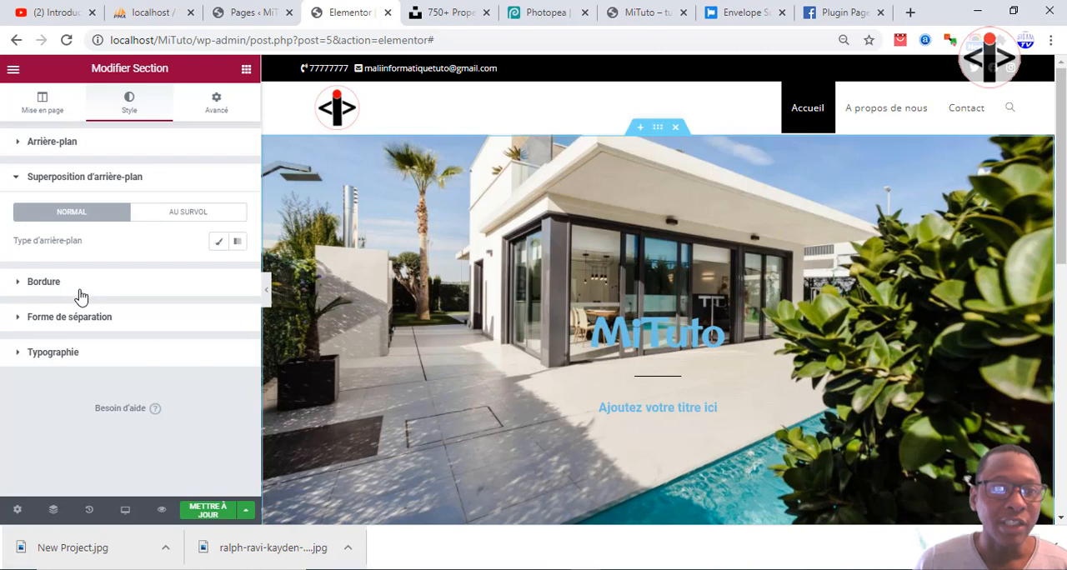
click(219, 242)
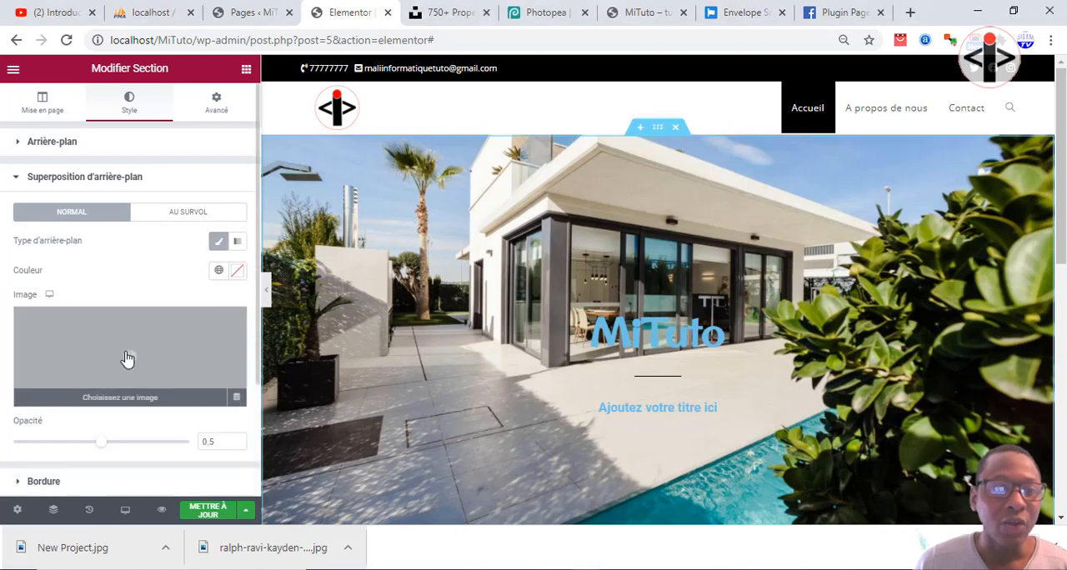
click(126, 358)
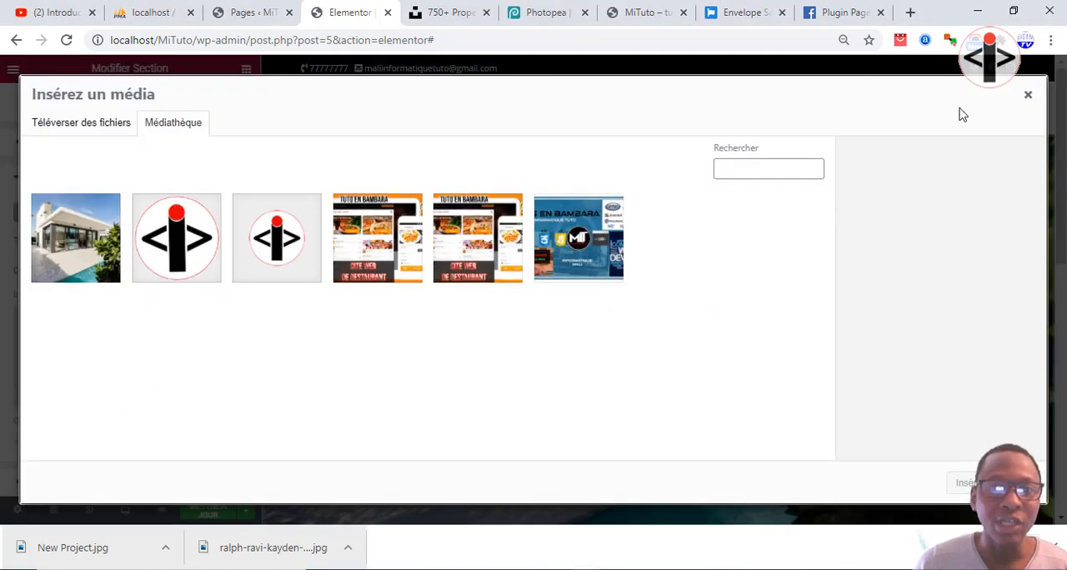
click(1028, 94)
scroll(95, 373, down, 1)
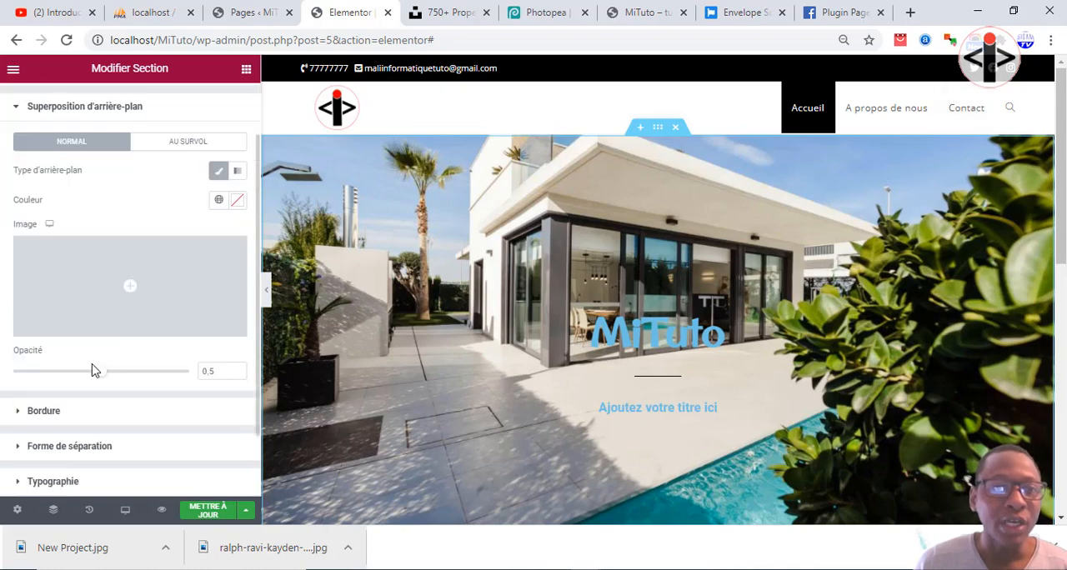
Set the colour of the section's background overlay to black, #000000.
click(236, 201)
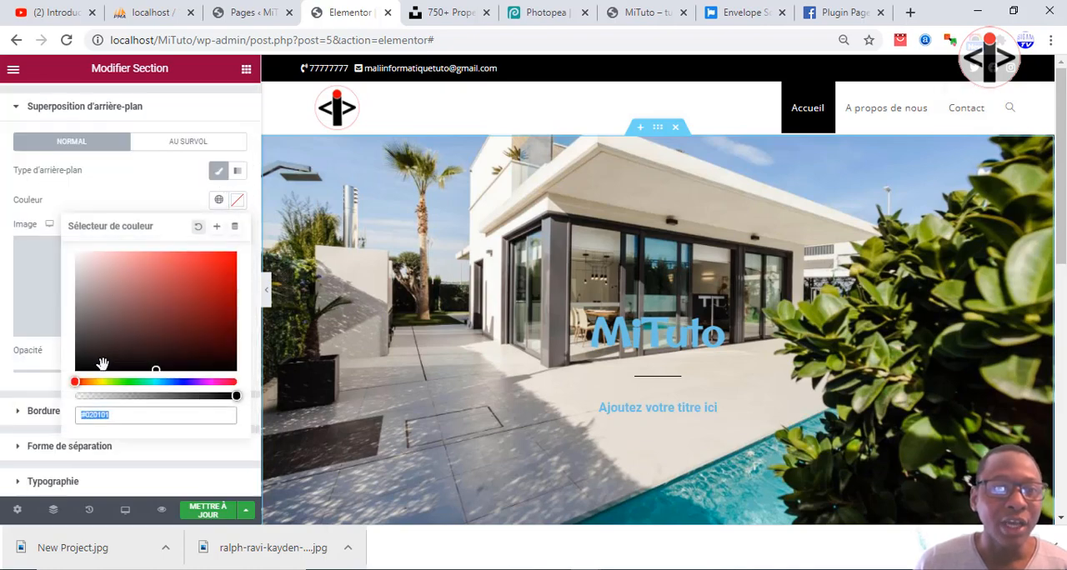
click(84, 372)
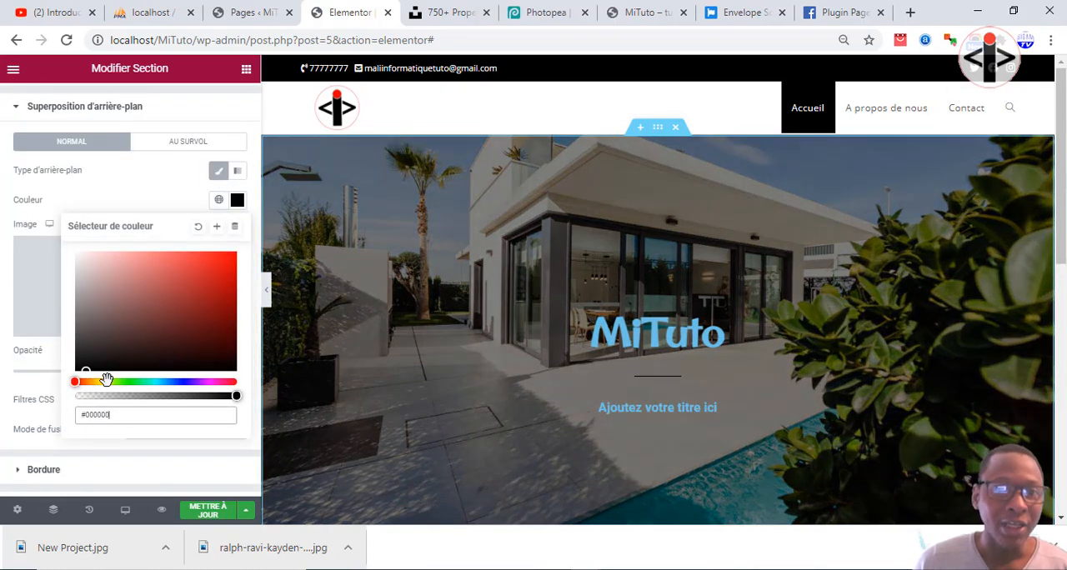
click(132, 412)
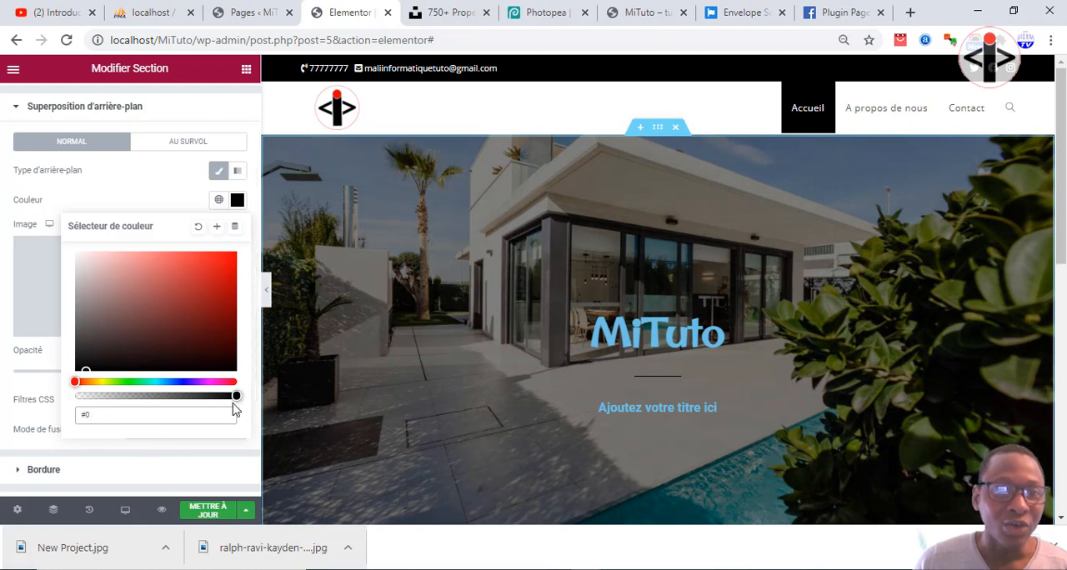
mouse_move(236, 396)
mouse_down()
mouse_move(228, 397)
mouse_move(255, 397)
mouse_up()
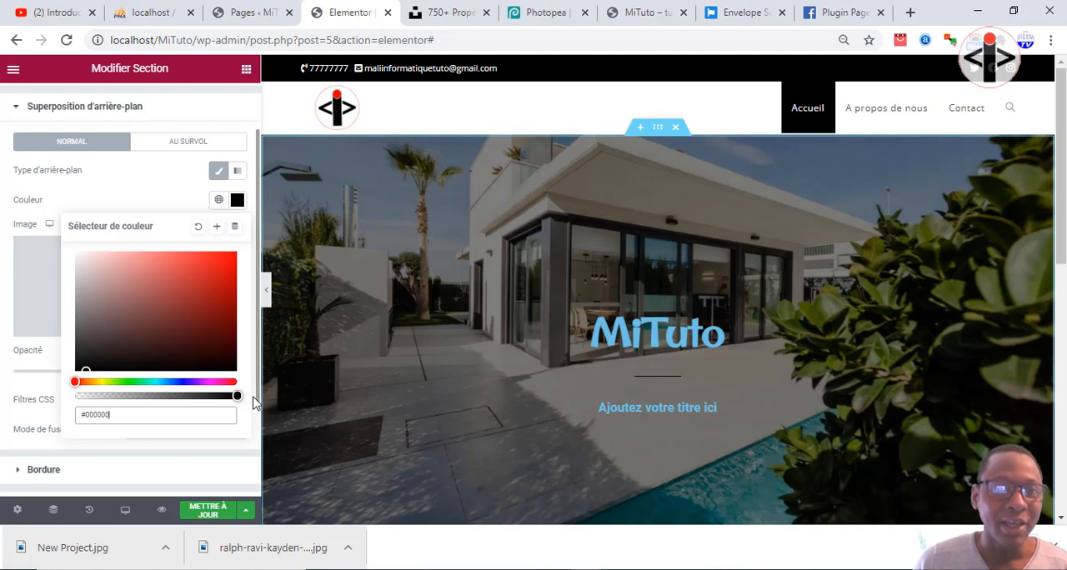
mouse_move(237, 396)
mouse_down()
mouse_move(227, 396)
mouse_move(241, 390)
mouse_up()
key(BackSpace)
key(BackSpace)
key(BackSpace)
key(BackSpace)
key(BackSpace)
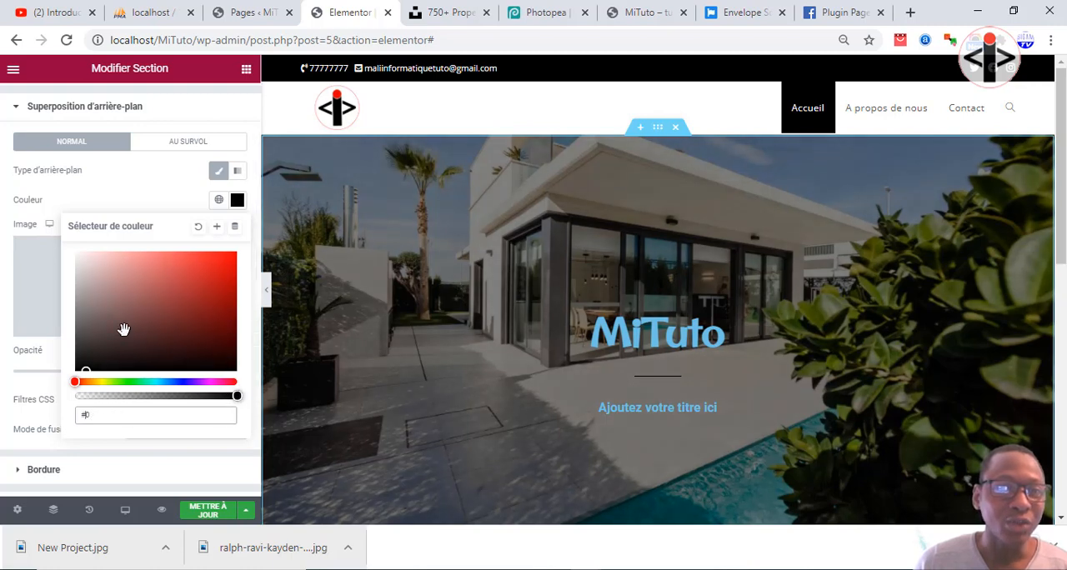
click(236, 202)
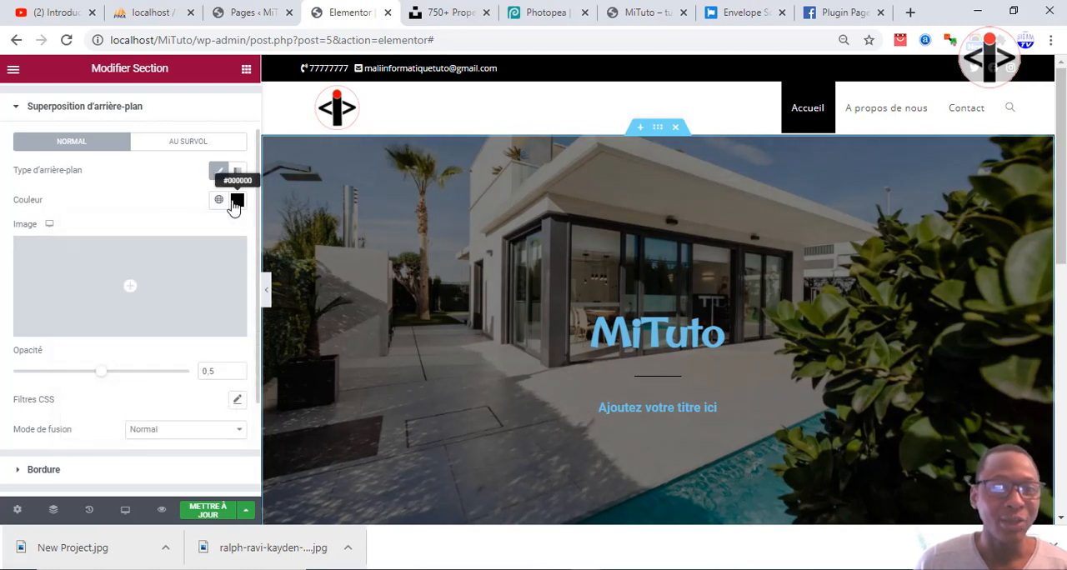
click(236, 201)
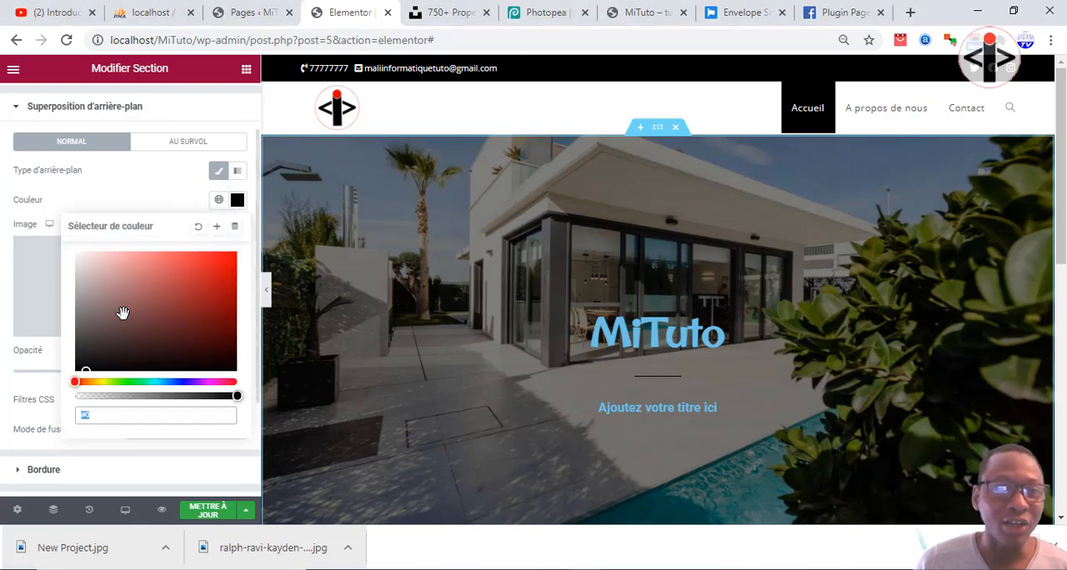
click(95, 344)
drag(90, 380, 65, 391)
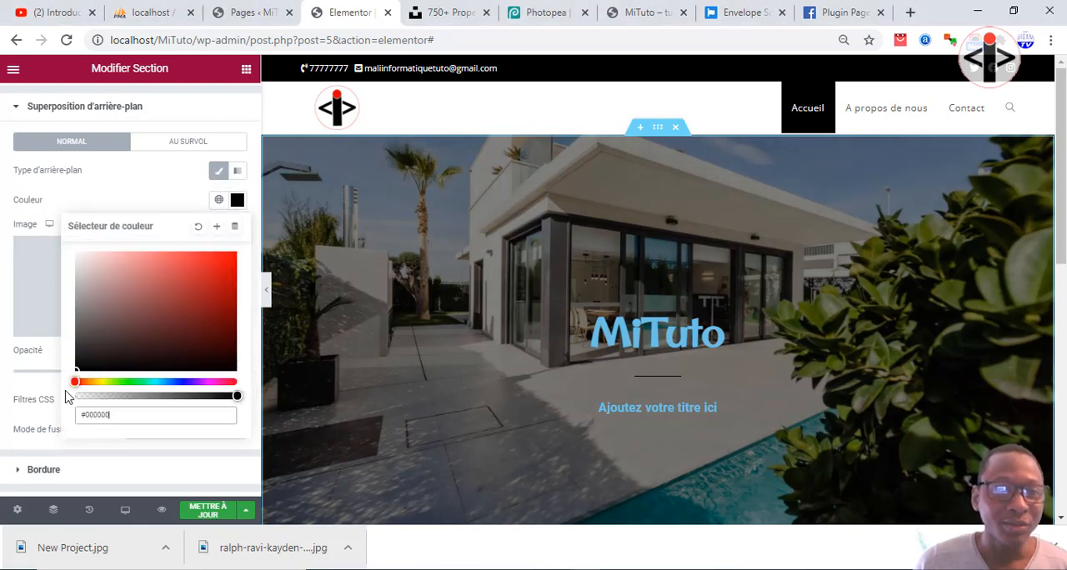
click(18, 409)
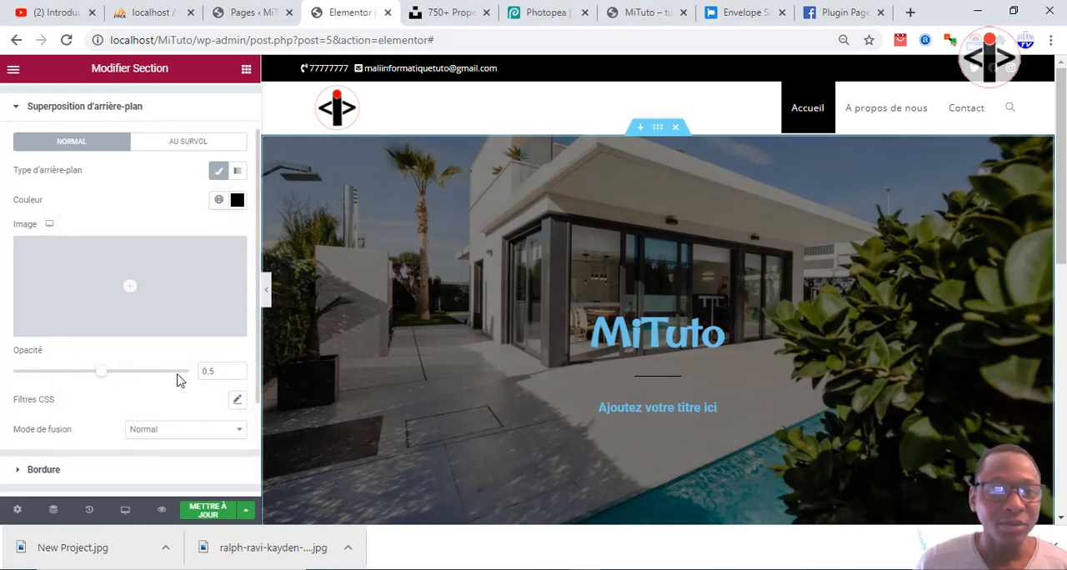
Set the opacity (Opacité) of the black background overlay to 0,6.
click(239, 372)
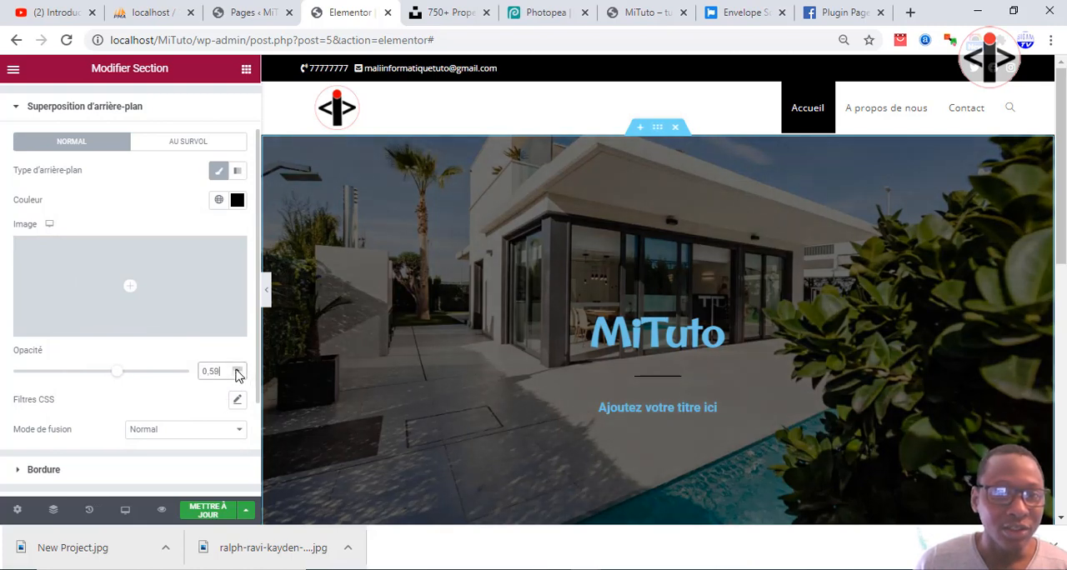
click(238, 374)
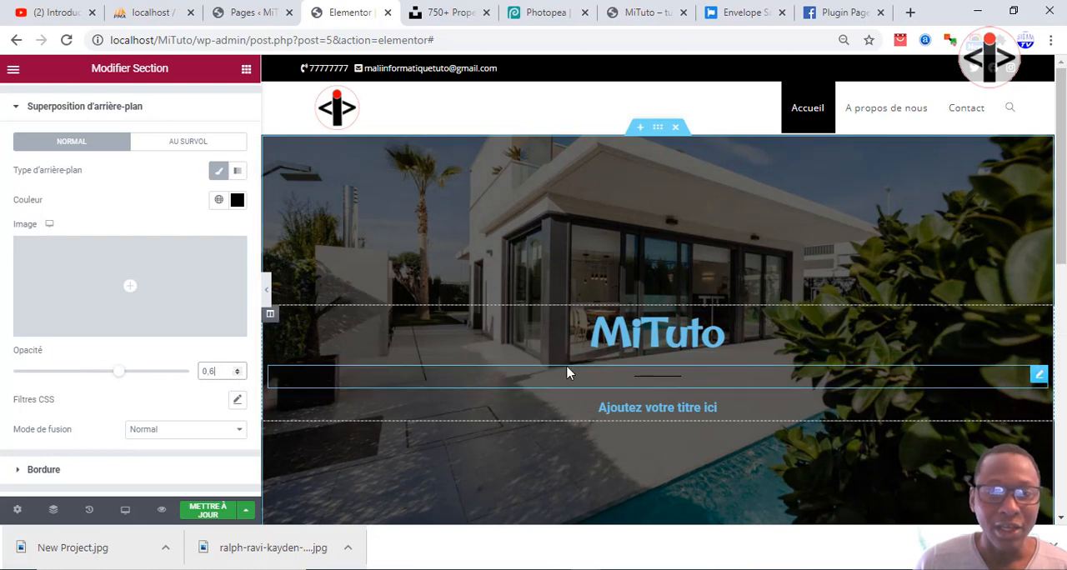
Change the text colour (Couleur du texte) of the MiTuto title to white, #FFFFFF.
click(637, 335)
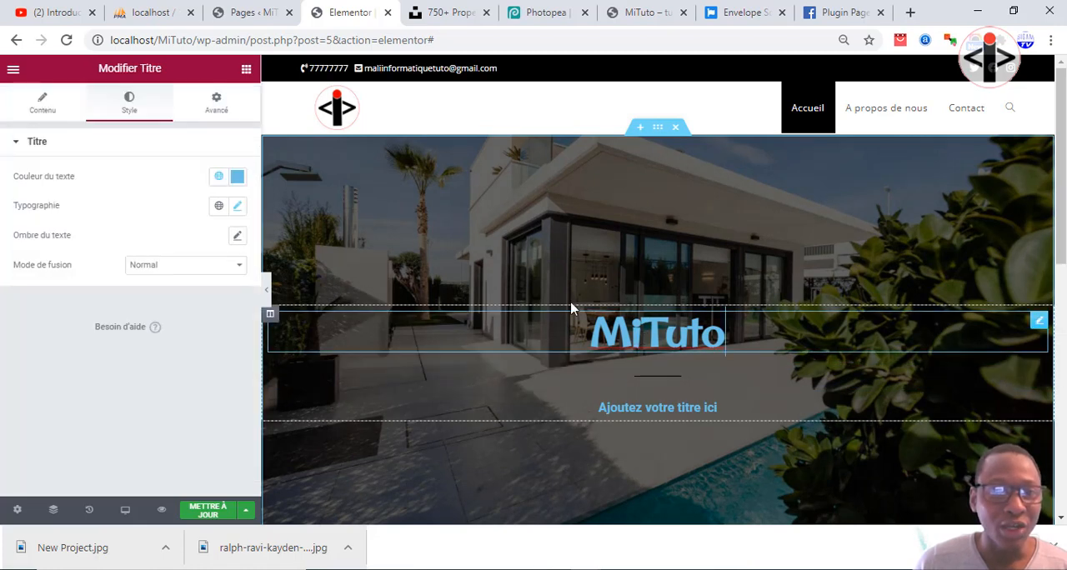
click(238, 177)
text(#FFFFFF)
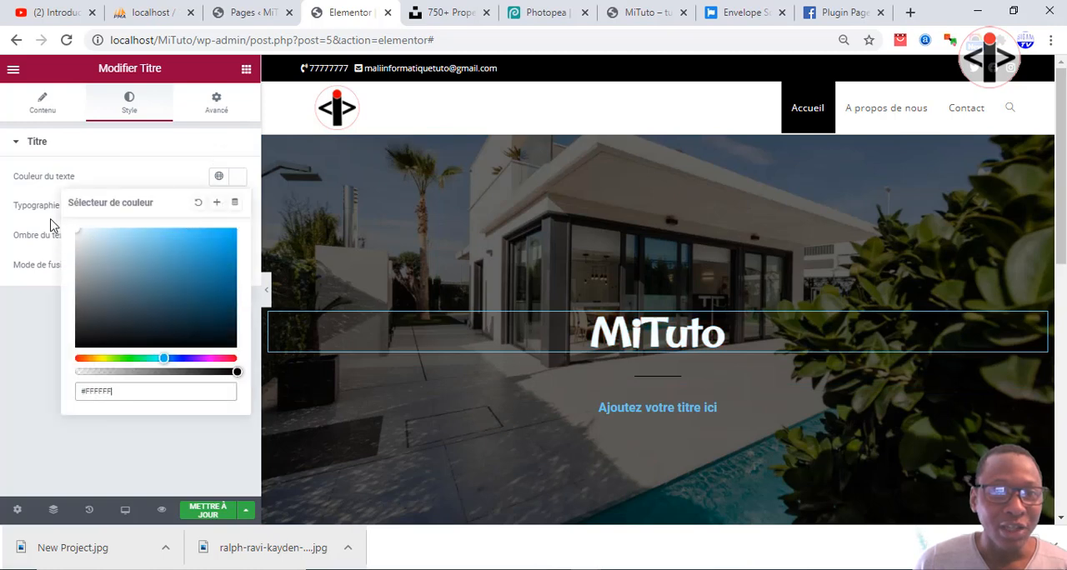
Change the text colour (Couleur du texte) of the placeholder title below the separator to white, #FFFFFF.
click(650, 380)
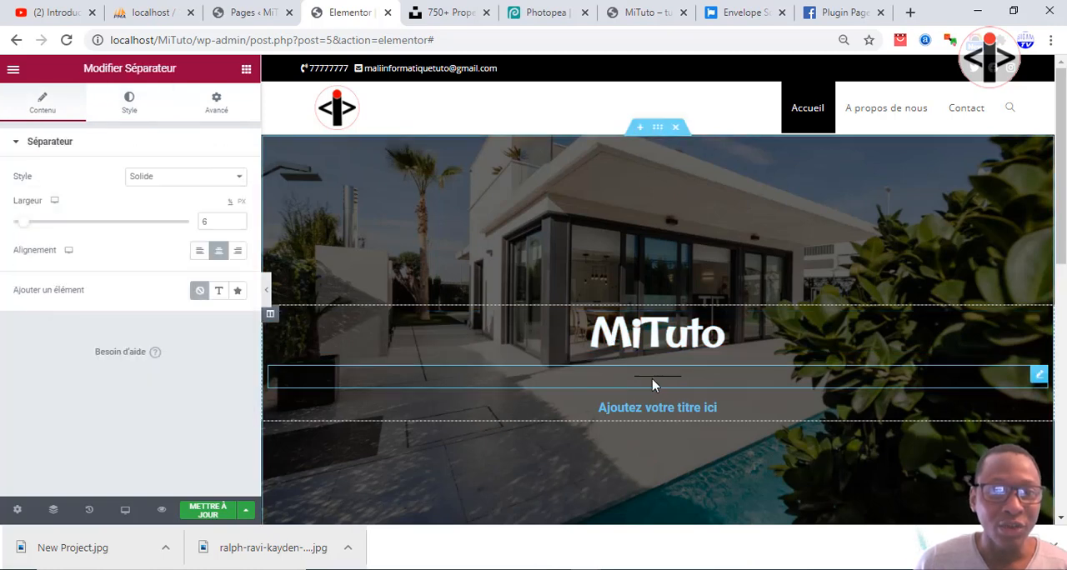
click(618, 408)
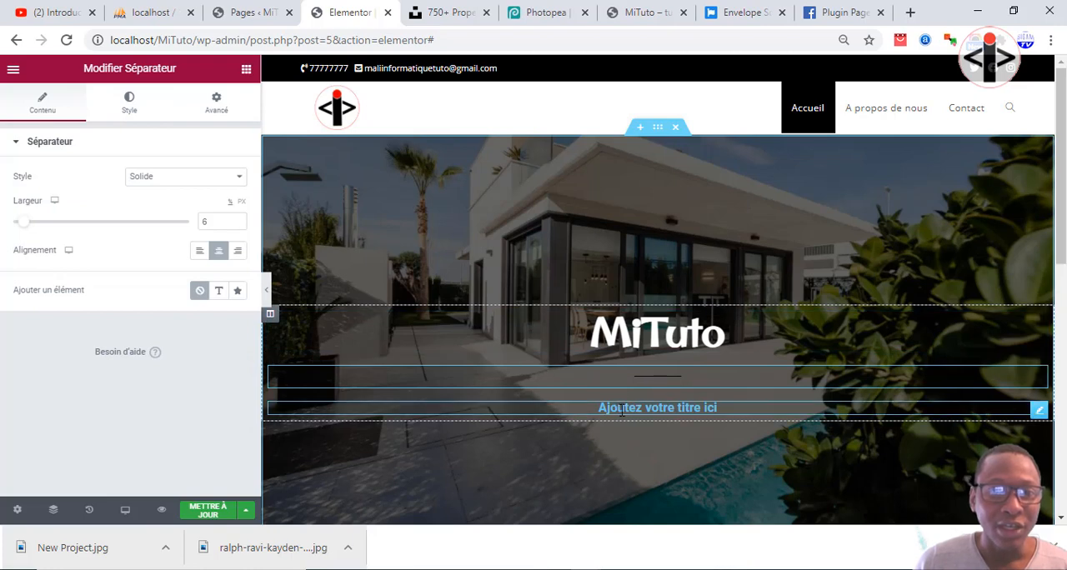
click(237, 176)
text(#FFFFFF)
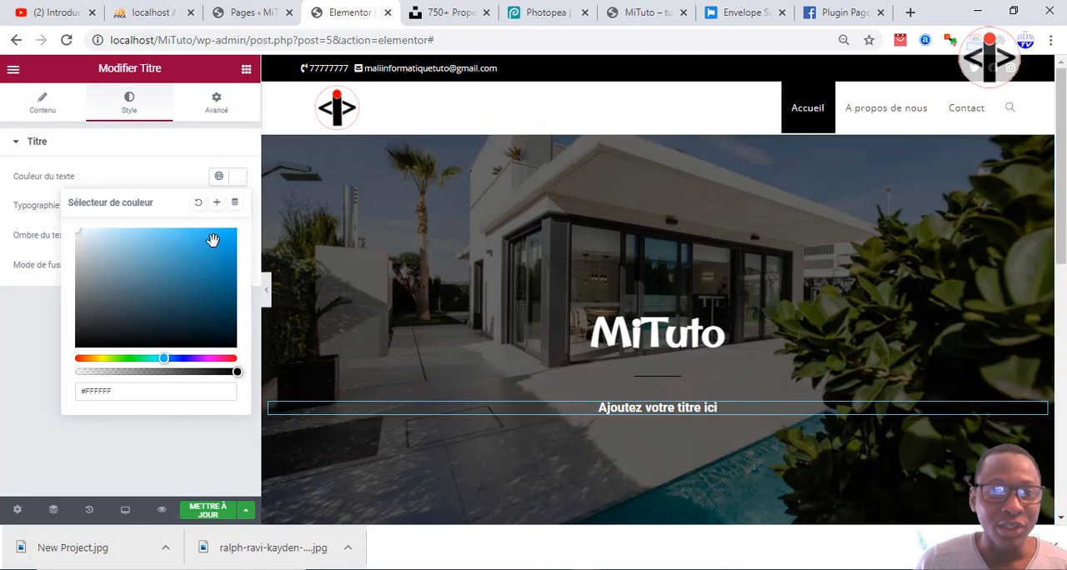
click(236, 176)
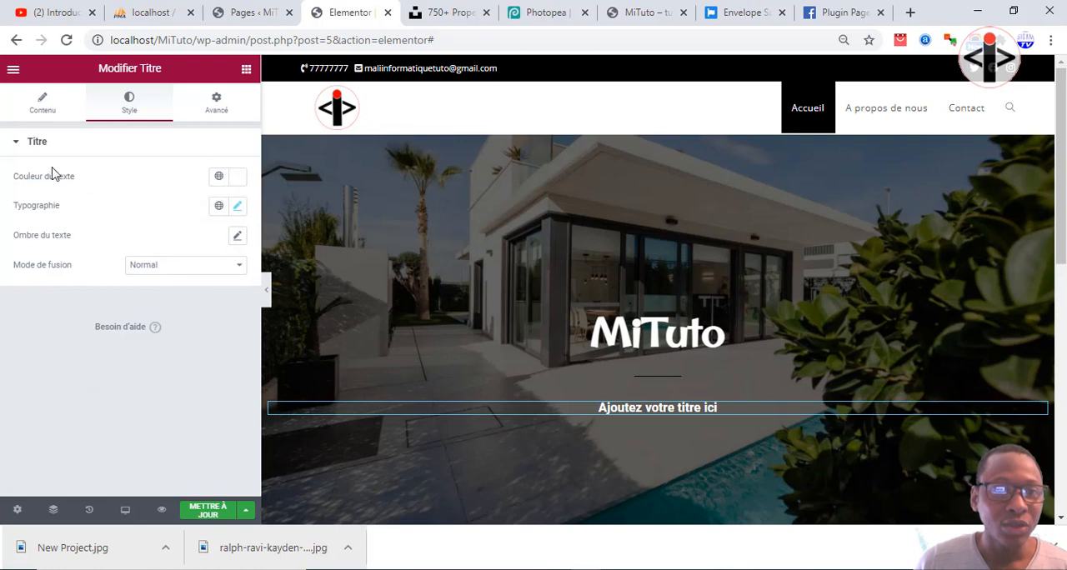
Replace the placeholder text of the title below the separator with "construisez votre imagination".
click(616, 408)
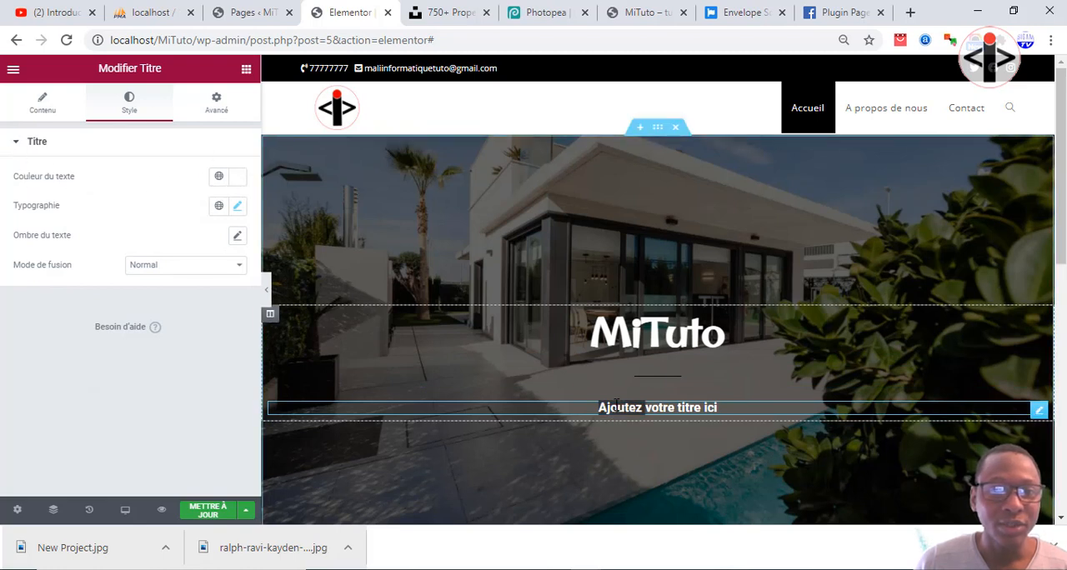
drag(734, 407, 604, 405)
key(BackSpace)
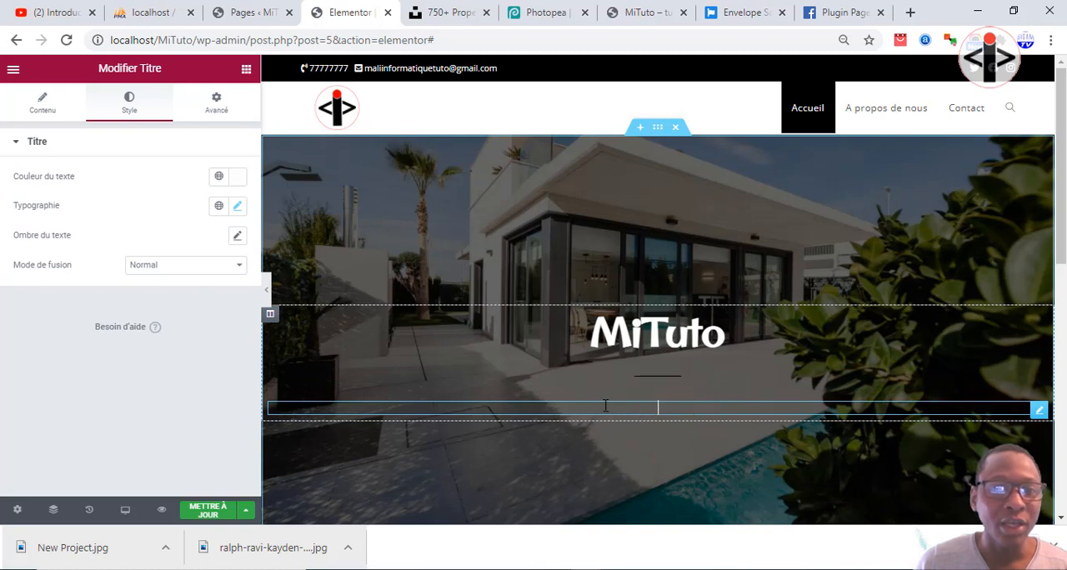
text(construire)
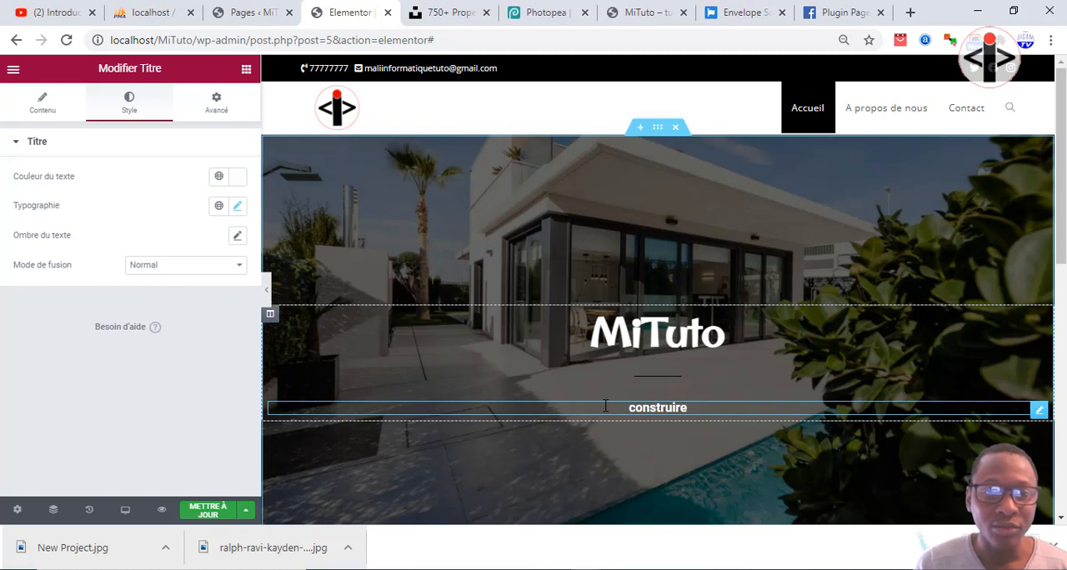
key(BackSpace)
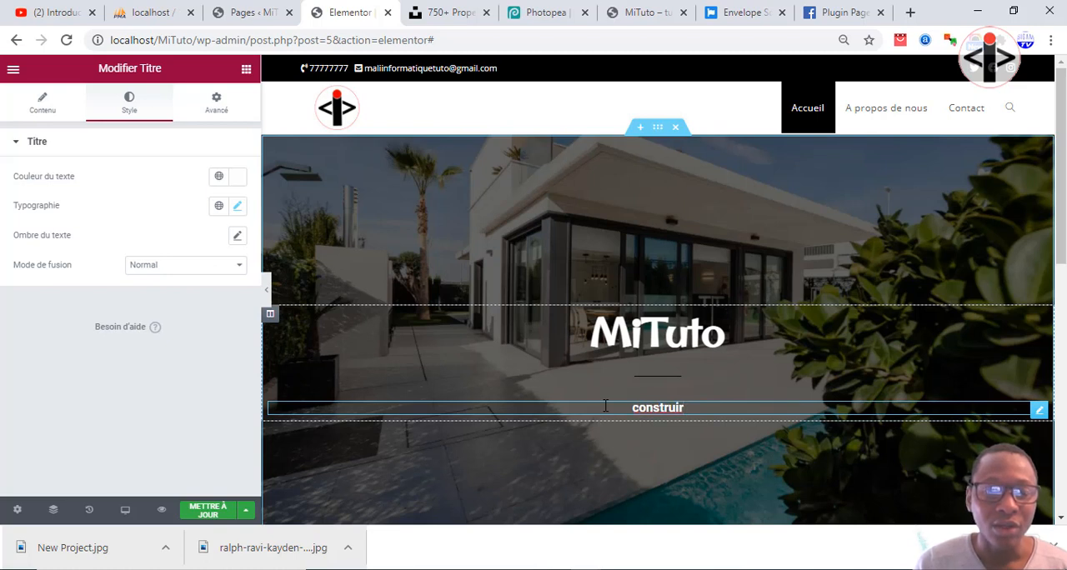
key(BackSpace)
text(sez )
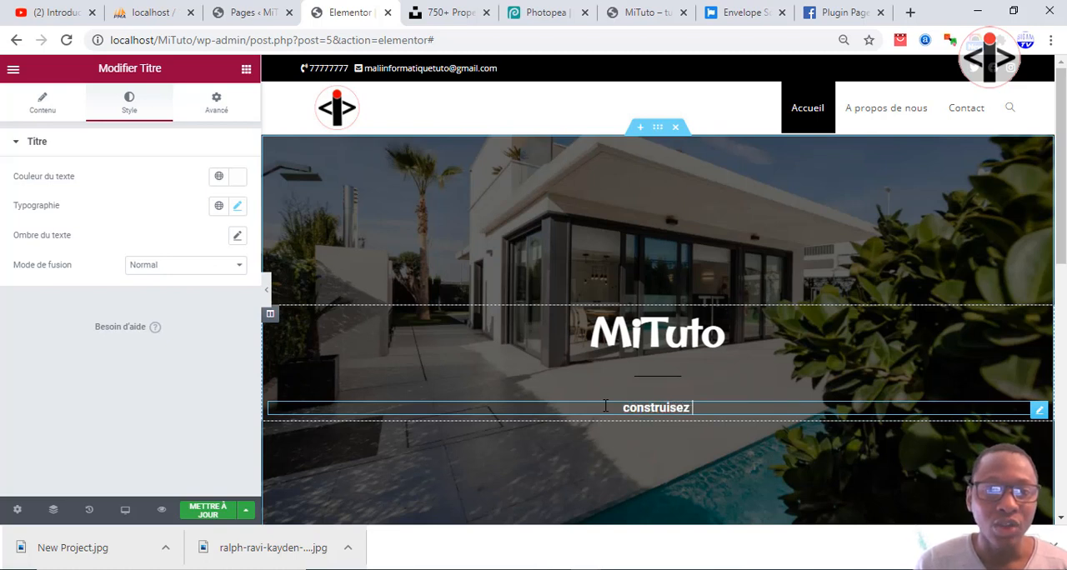
text(votre ima)
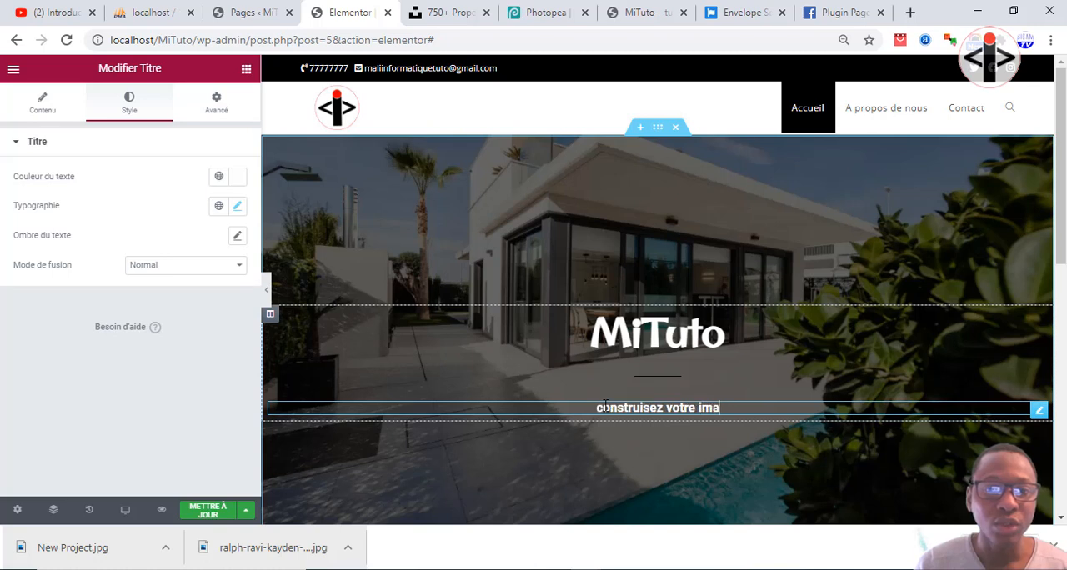
text(gination)
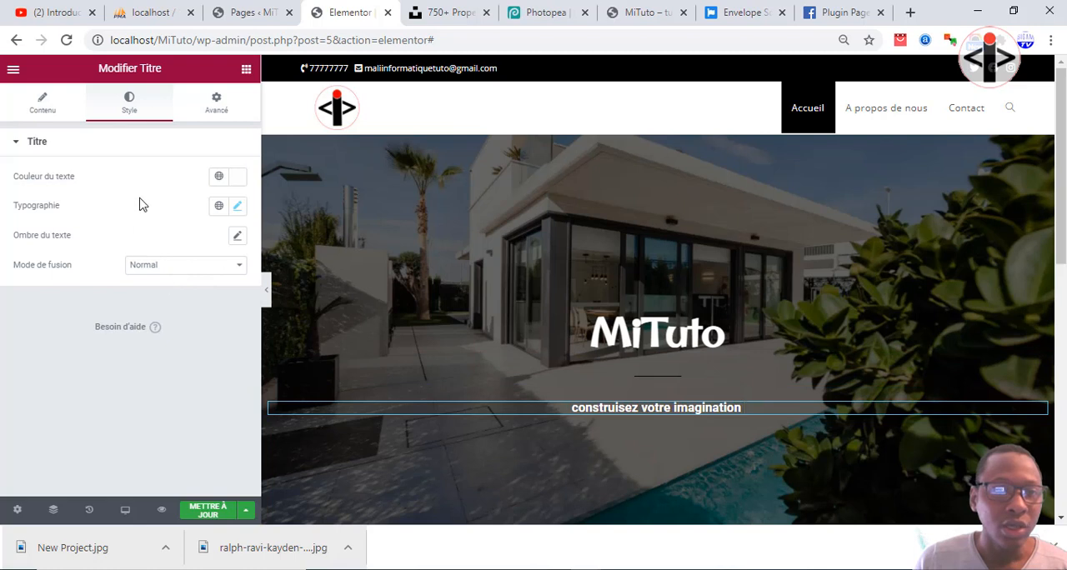
Try the Original Surfer and Oregano font families in the typography of the "construisez votre imagination" title.
click(238, 207)
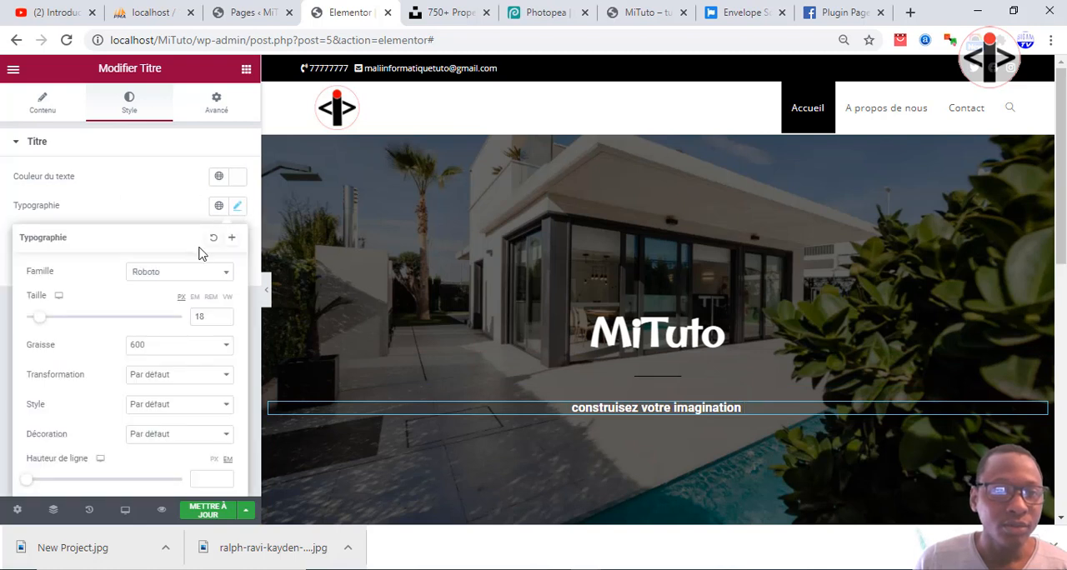
click(180, 274)
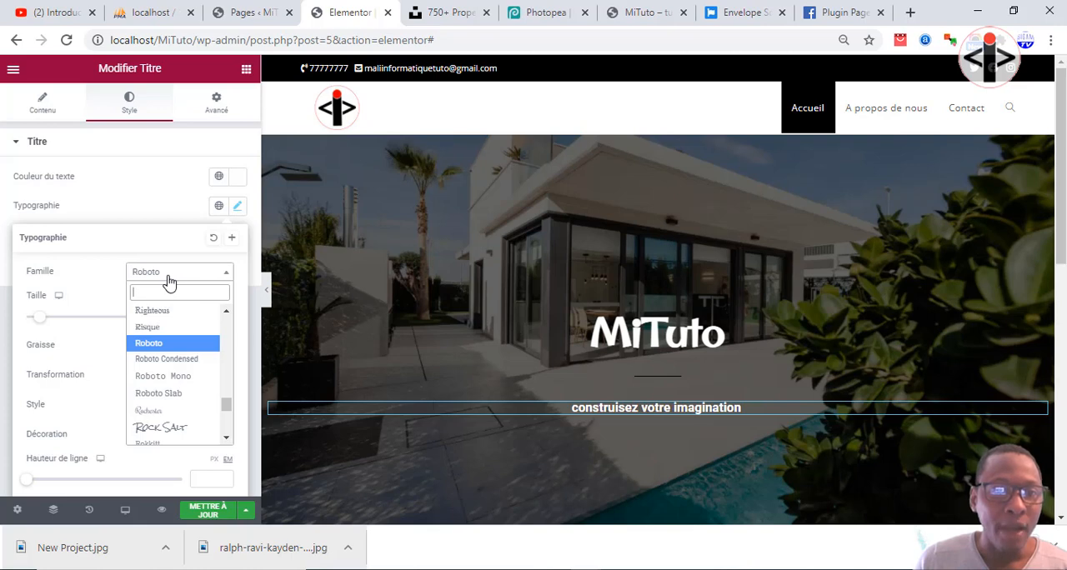
text(sur)
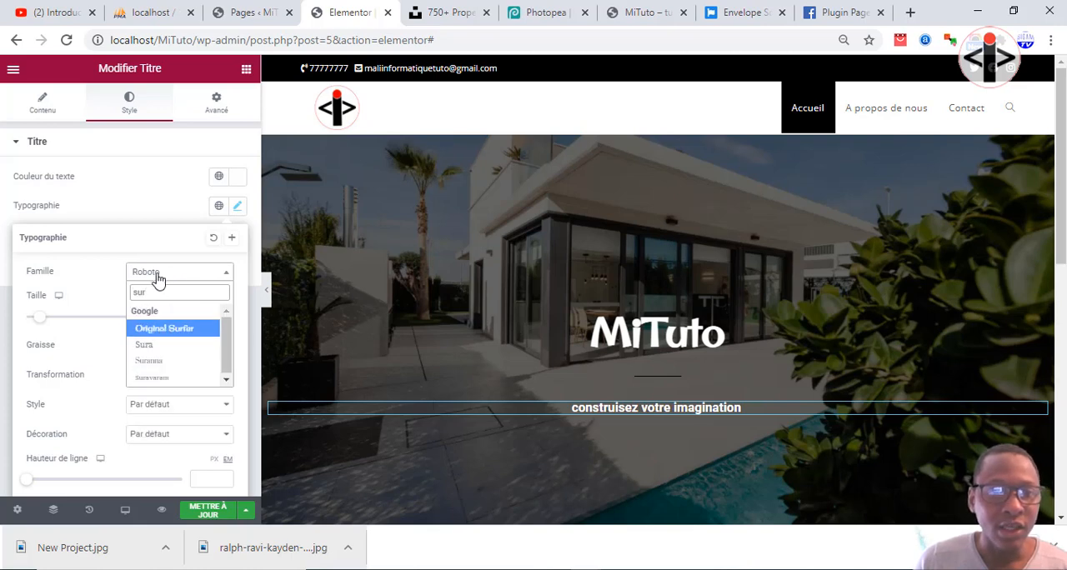
click(161, 330)
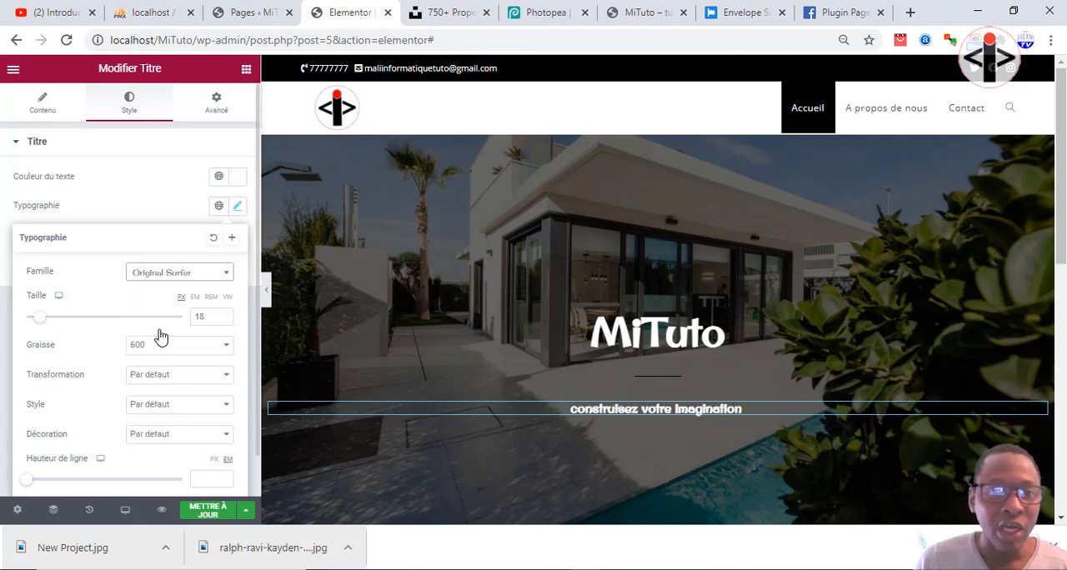
click(182, 275)
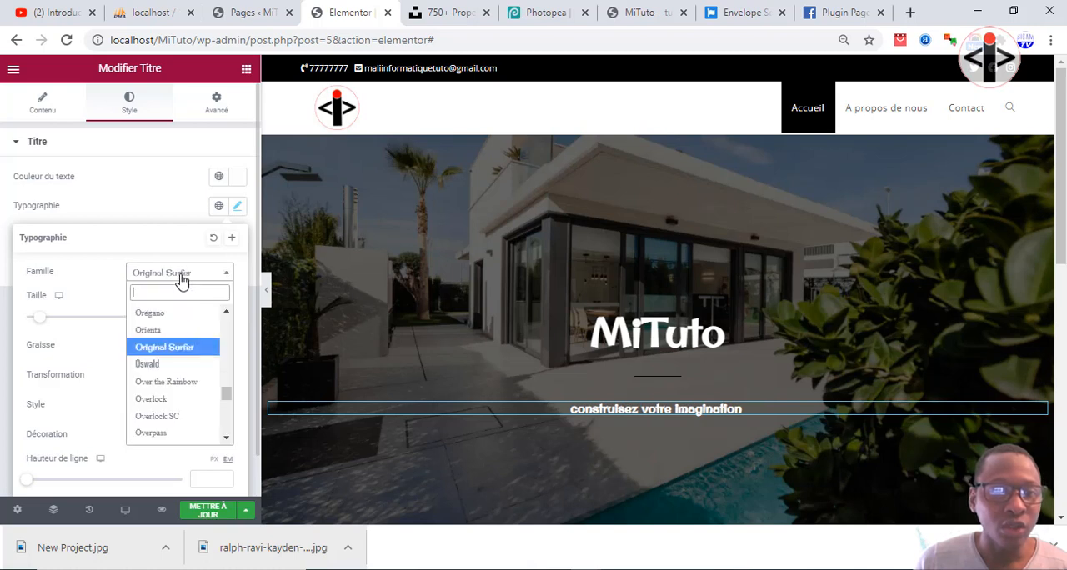
click(166, 312)
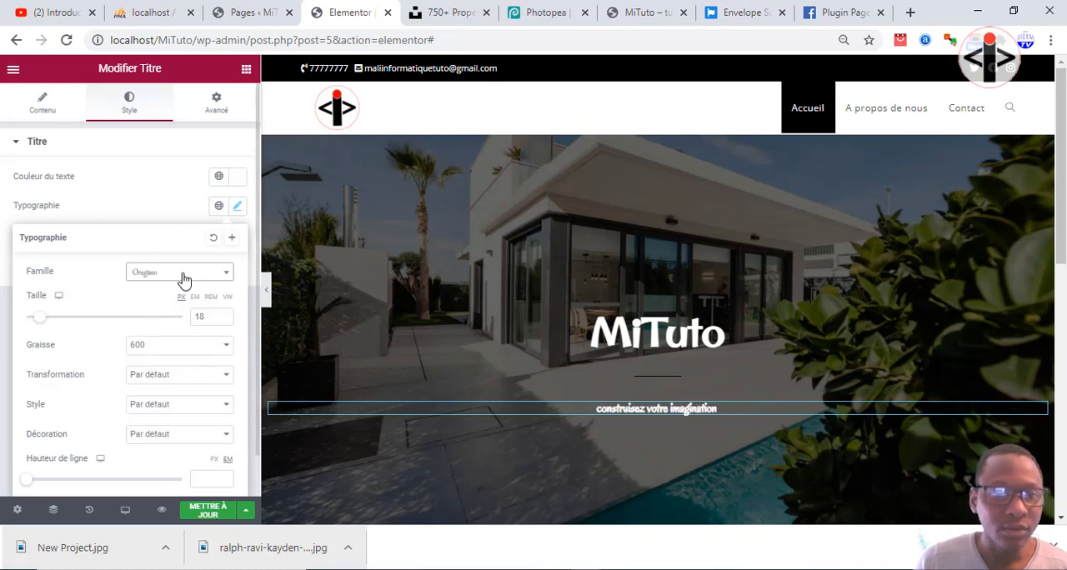
Try the system fonts Tahoma and Verdana on the "construisez votre imagination" title.
click(184, 275)
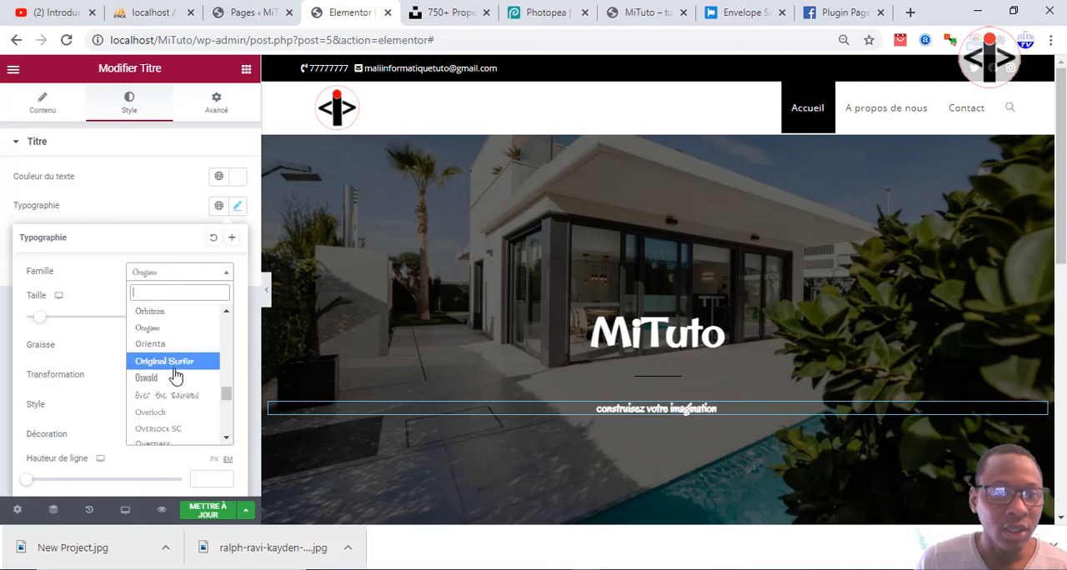
scroll(173, 346, up, 4)
scroll(171, 357, up, 7)
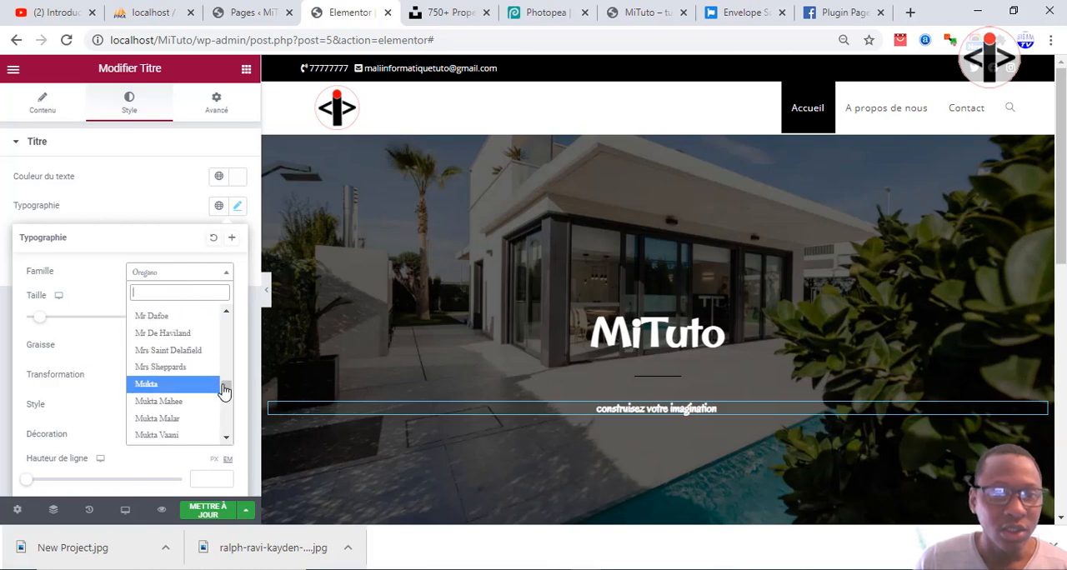
drag(225, 389, 225, 307)
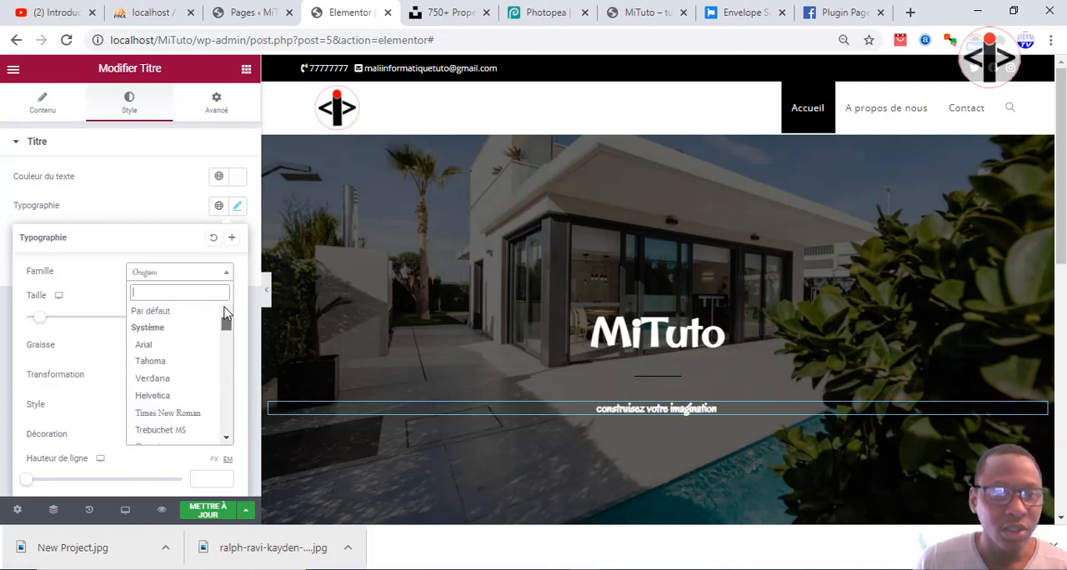
click(167, 367)
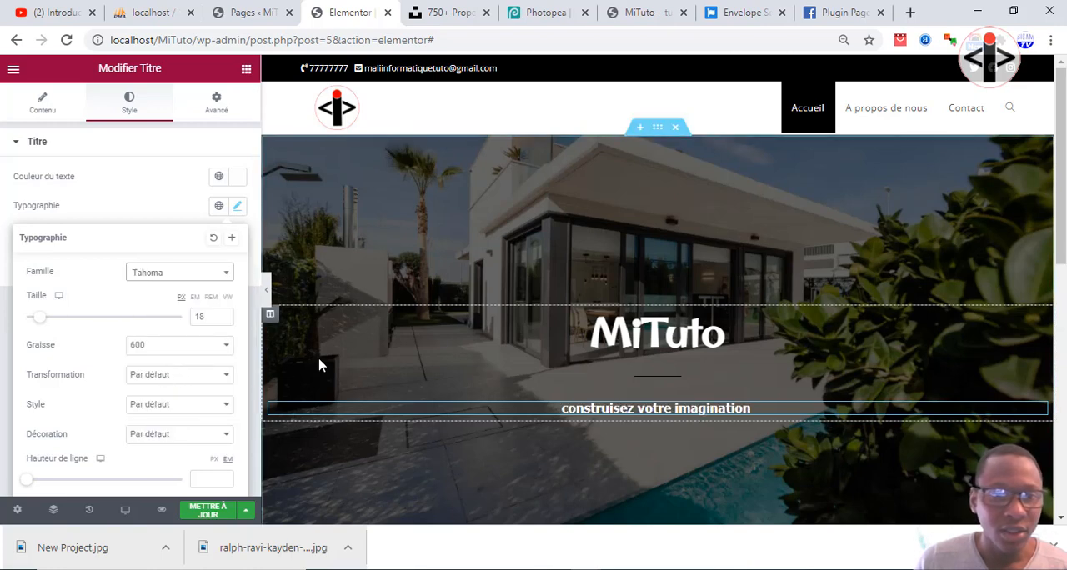
click(172, 277)
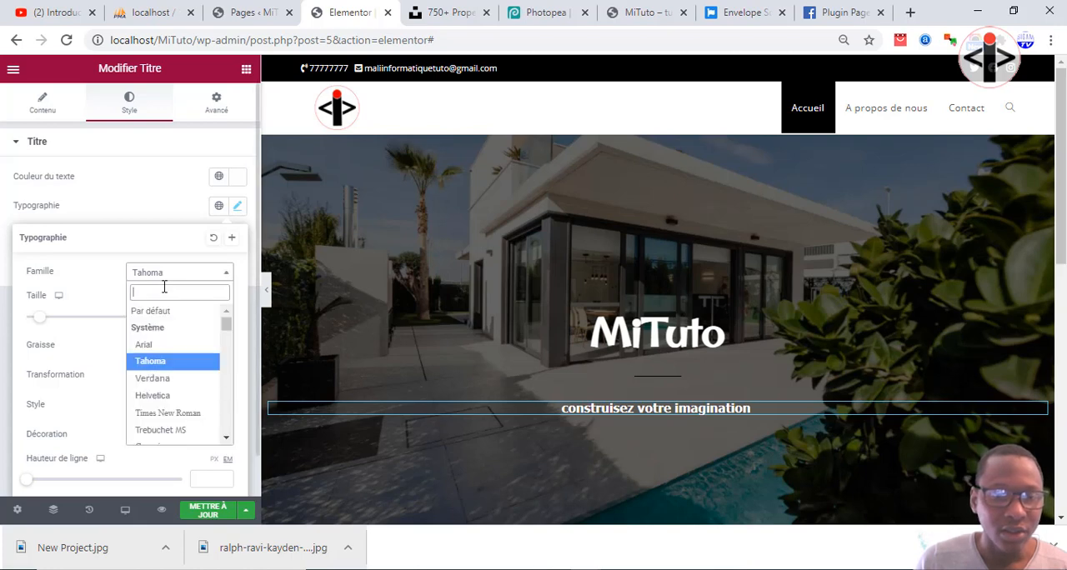
click(160, 383)
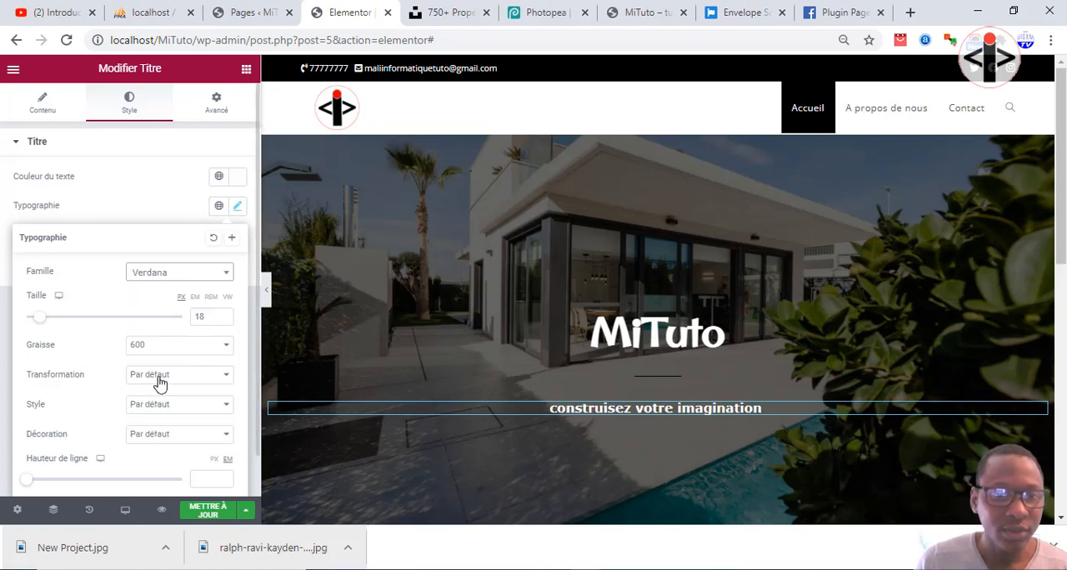
Set the font family (Famille) of the "construisez votre imagination" title to Times New Roman.
click(185, 279)
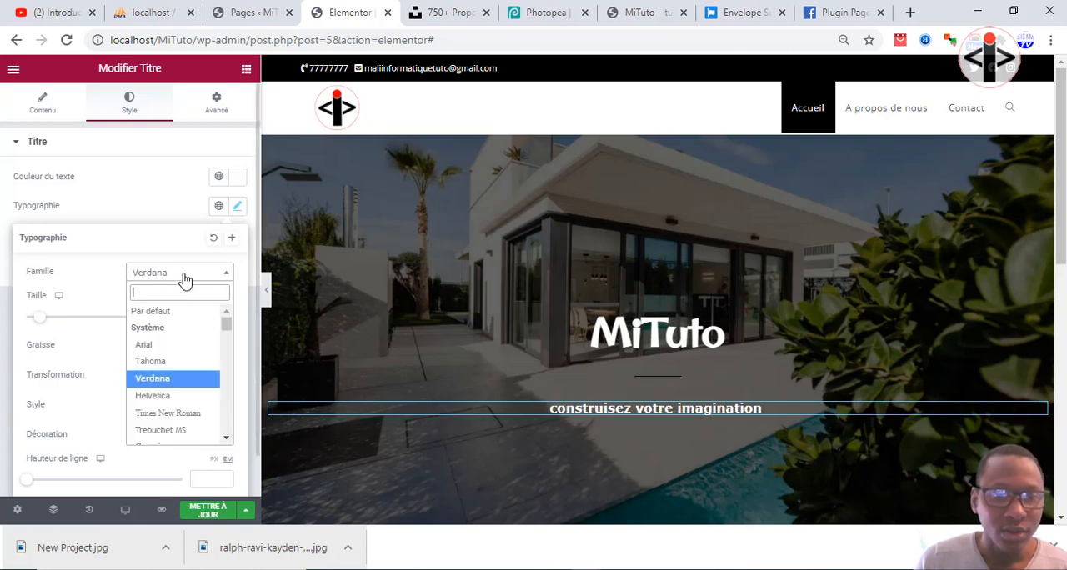
click(165, 414)
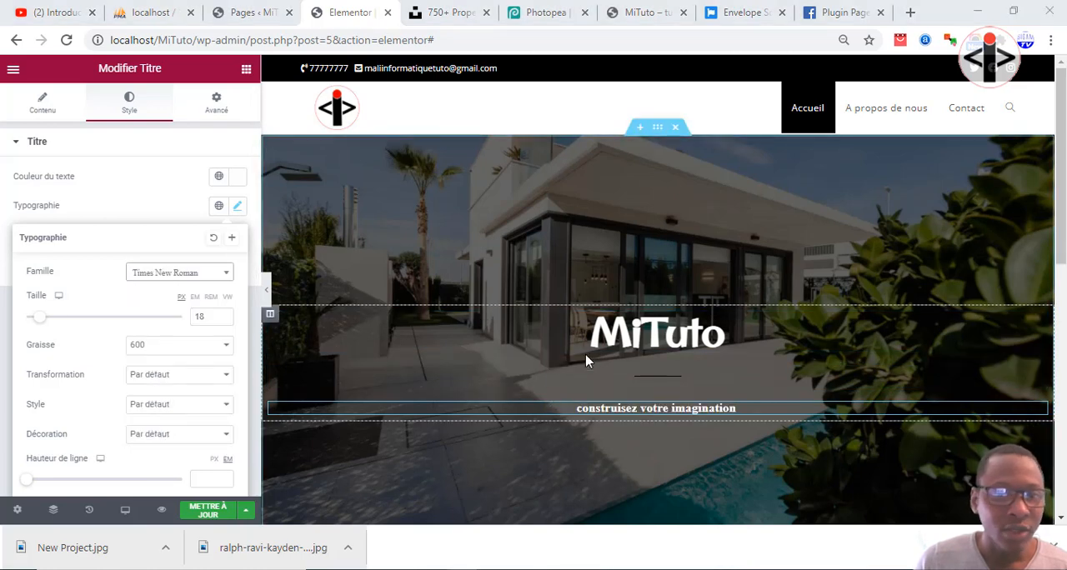
Change the colour (Couleur) of the separator between the two titles to a light grey, #E0D4D4.
click(659, 382)
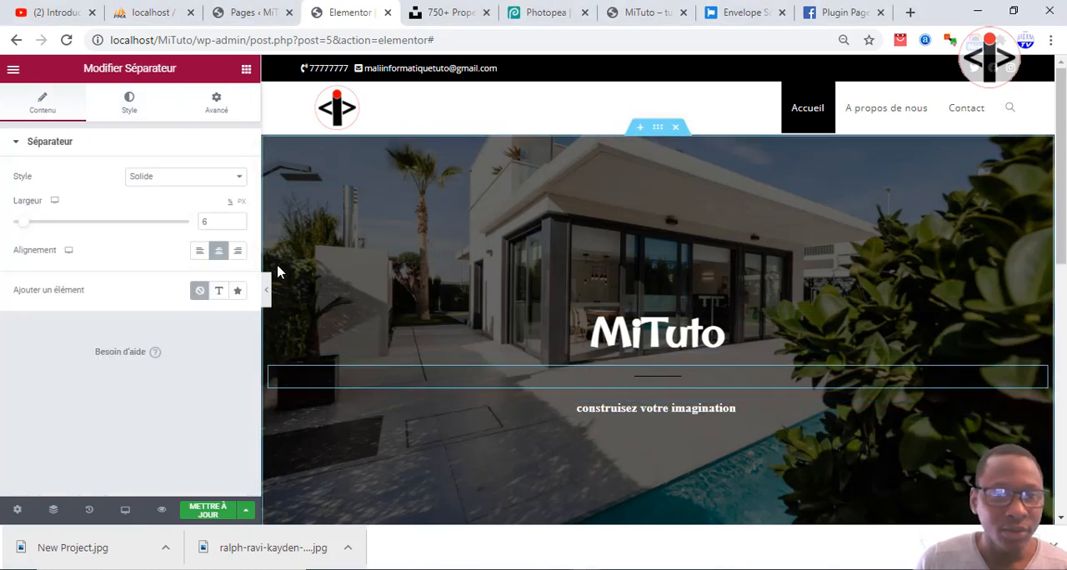
click(125, 101)
click(236, 175)
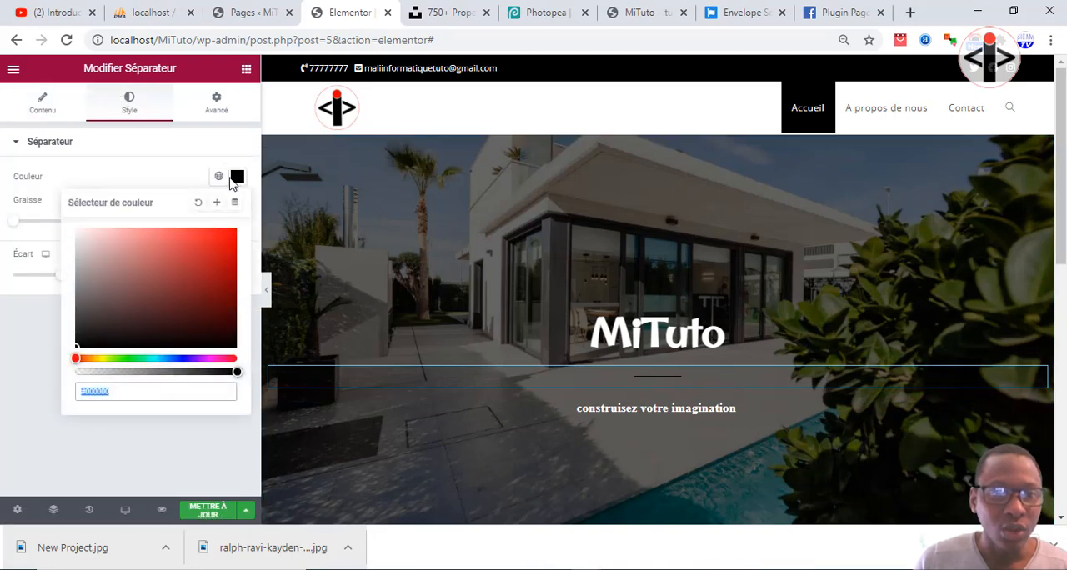
click(88, 298)
drag(88, 298, 245, 240)
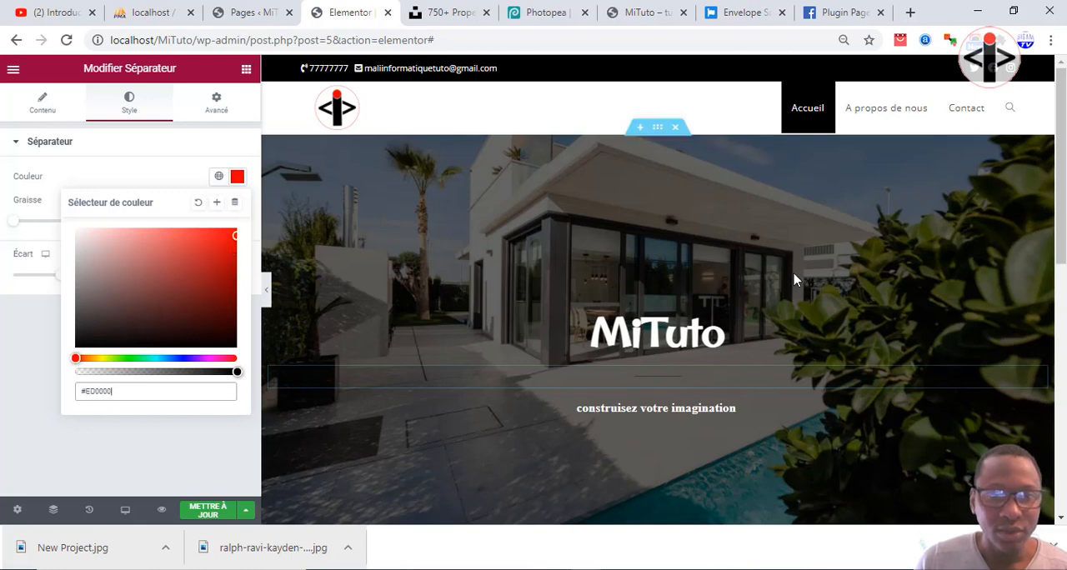
drag(86, 270, 89, 264)
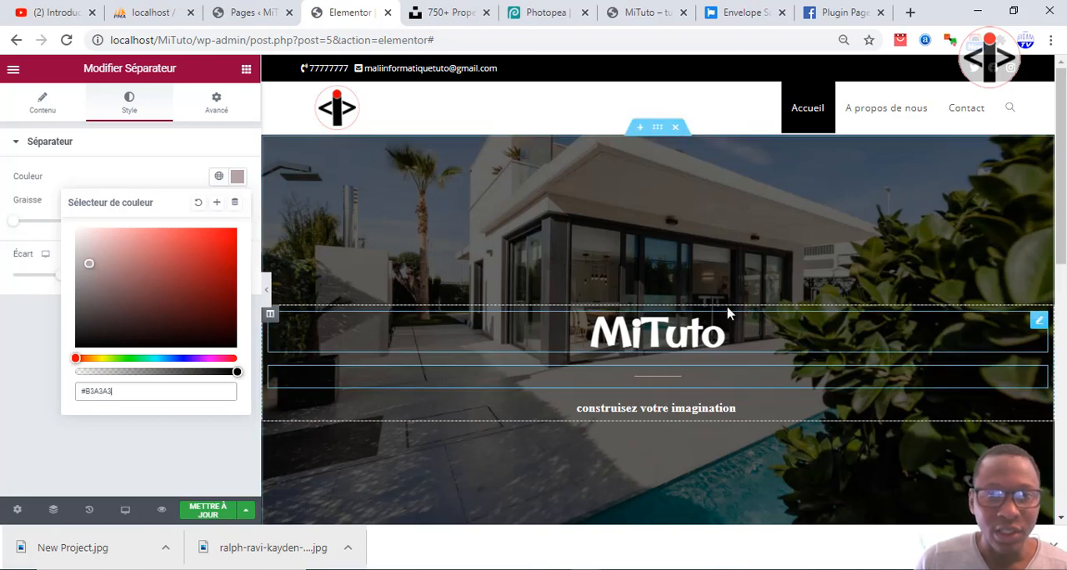
drag(84, 264, 84, 242)
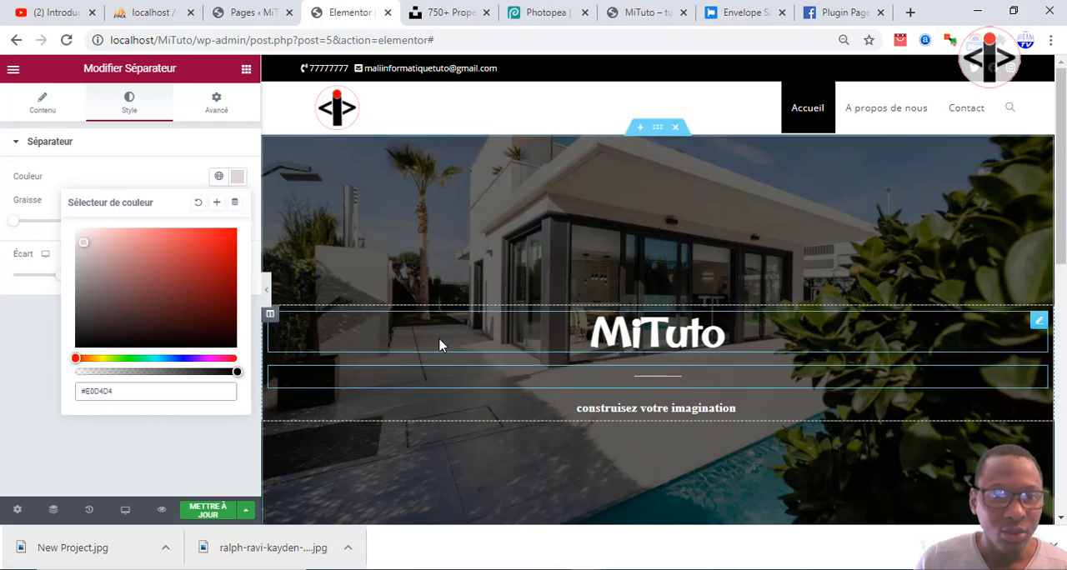
click(144, 136)
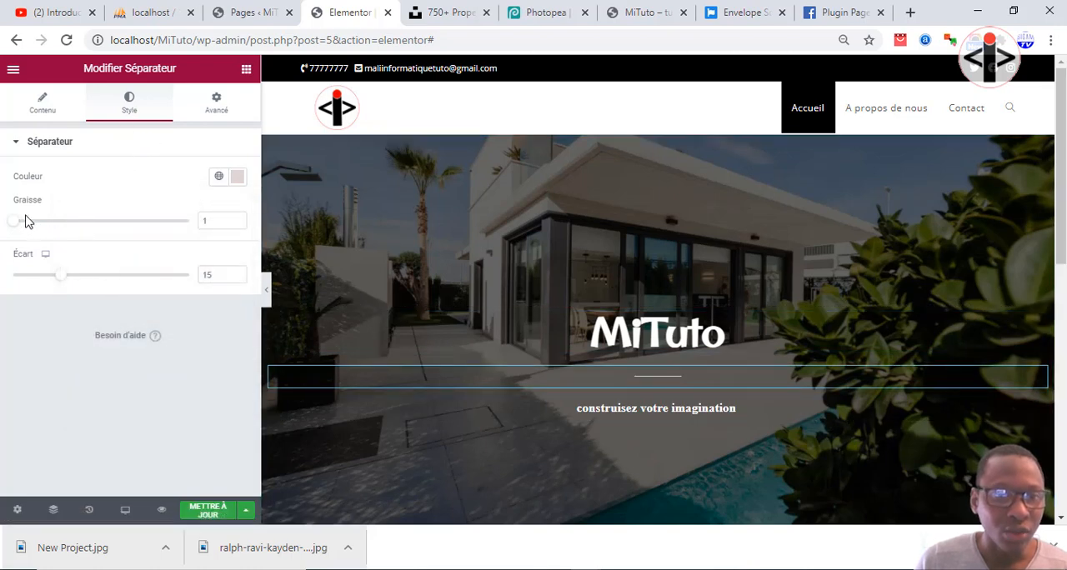
Set the separator's thickness (Graisse) to 2 and its gap (Écart) to 10.
drag(20, 228, 77, 230)
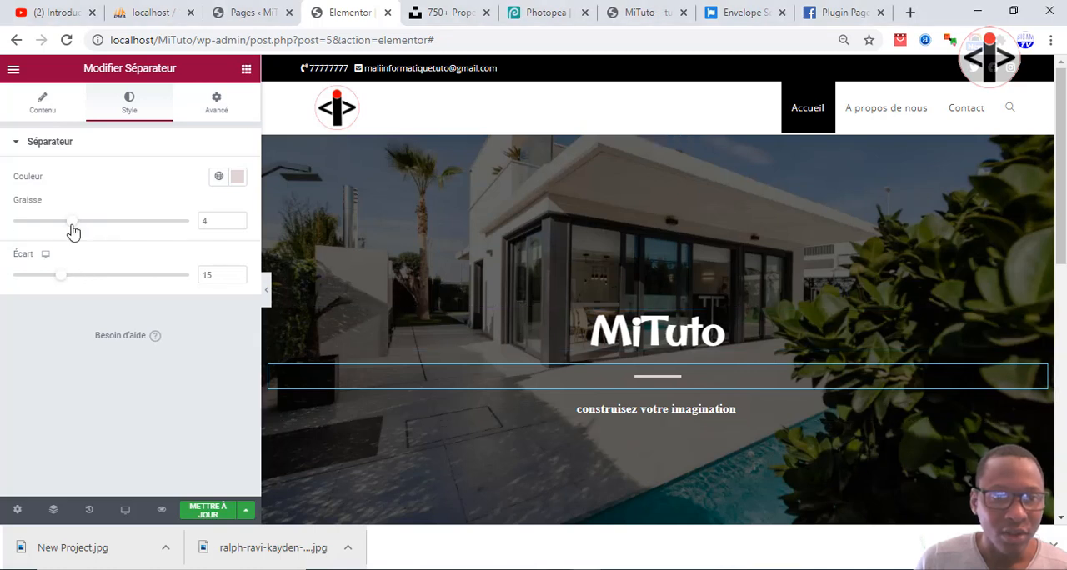
drag(73, 227, 45, 239)
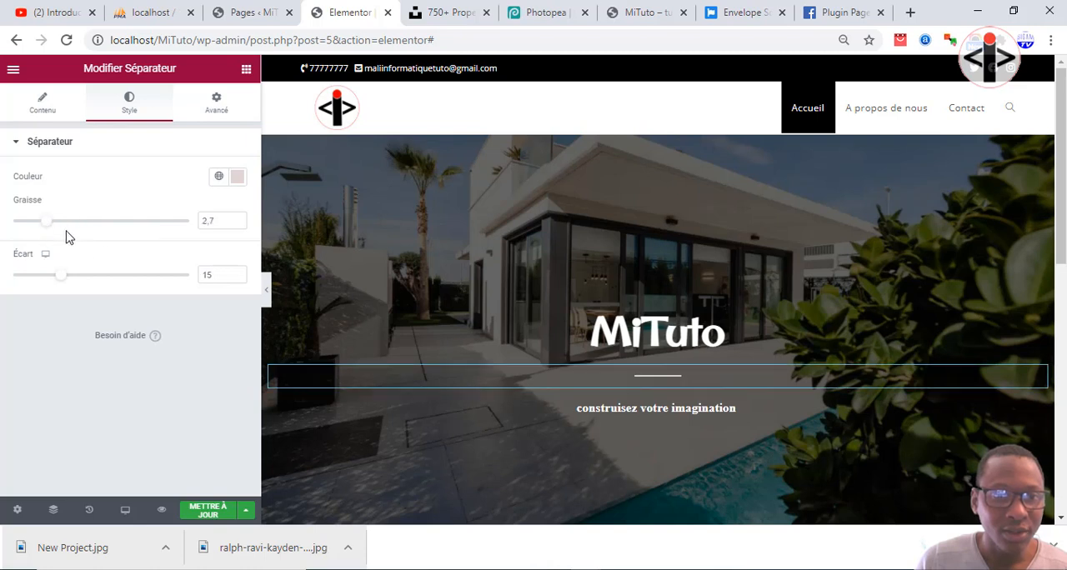
drag(37, 229, 33, 226)
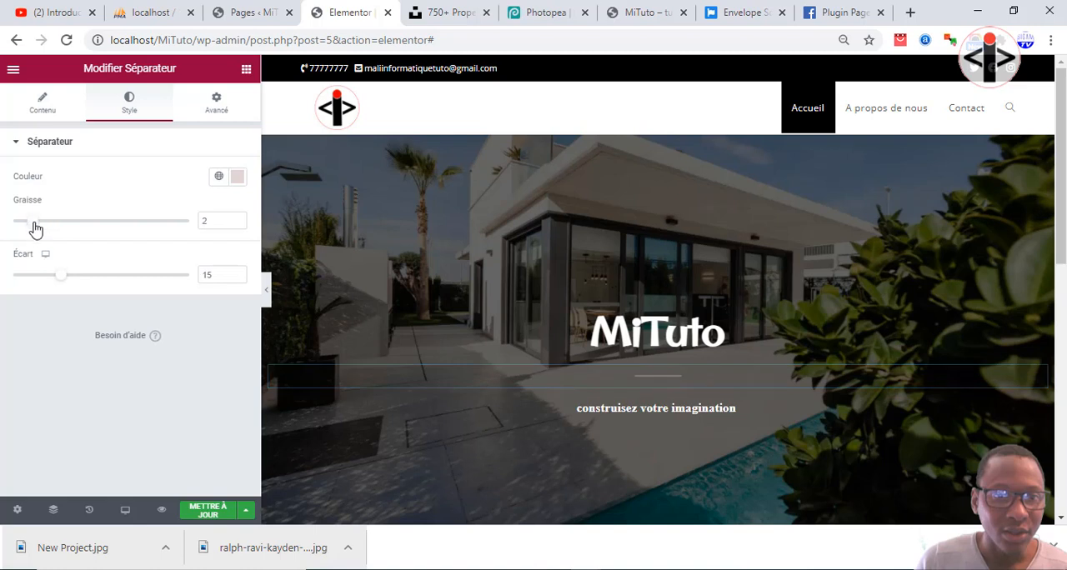
mouse_move(58, 280)
mouse_down()
mouse_move(119, 281)
mouse_move(45, 281)
mouse_up()
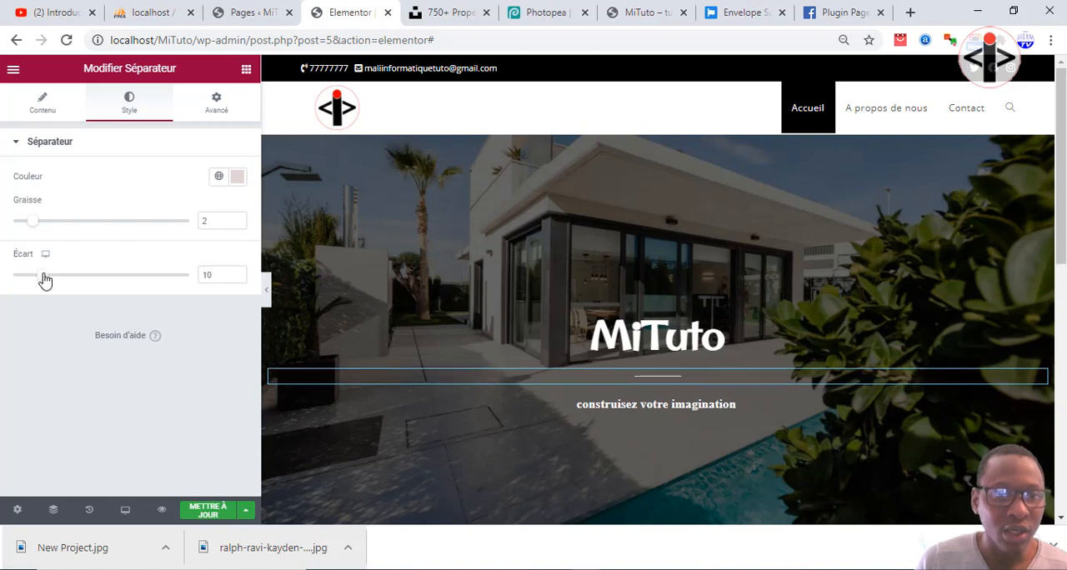
Set the width (Largeur) of the separator between the two titles to 4 %.
click(47, 105)
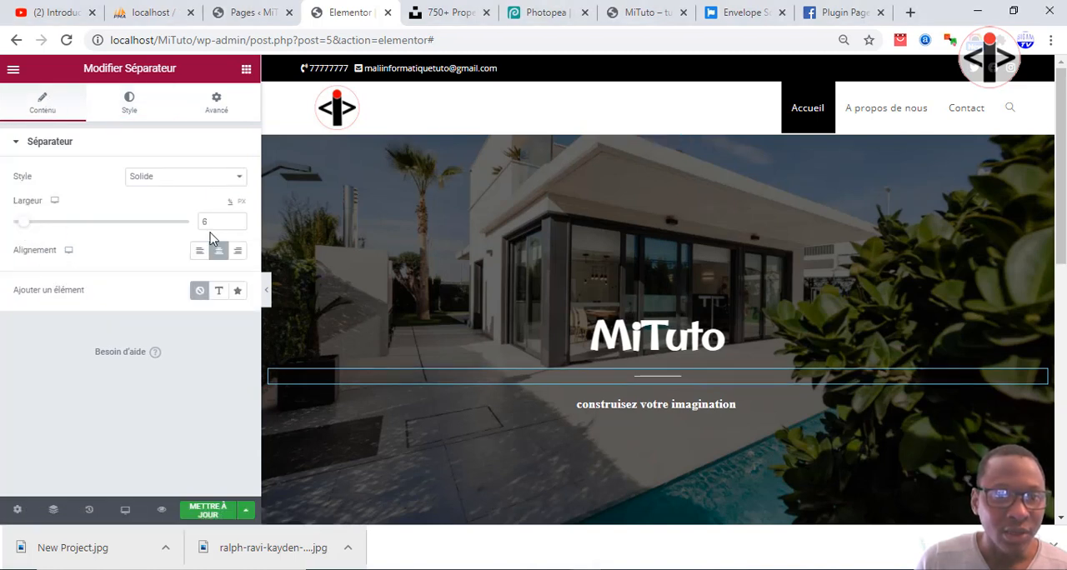
click(238, 226)
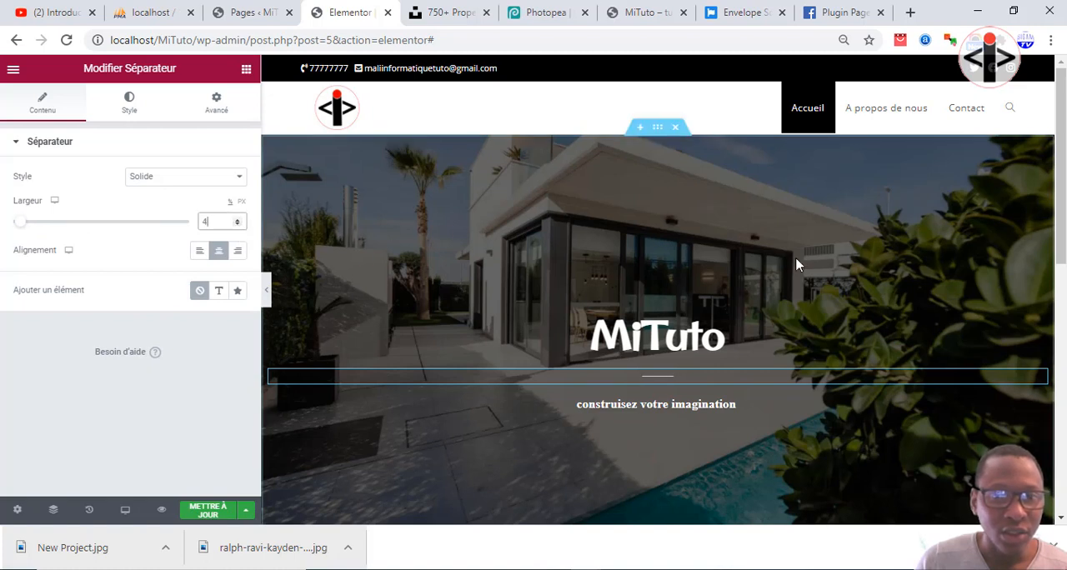
click(246, 69)
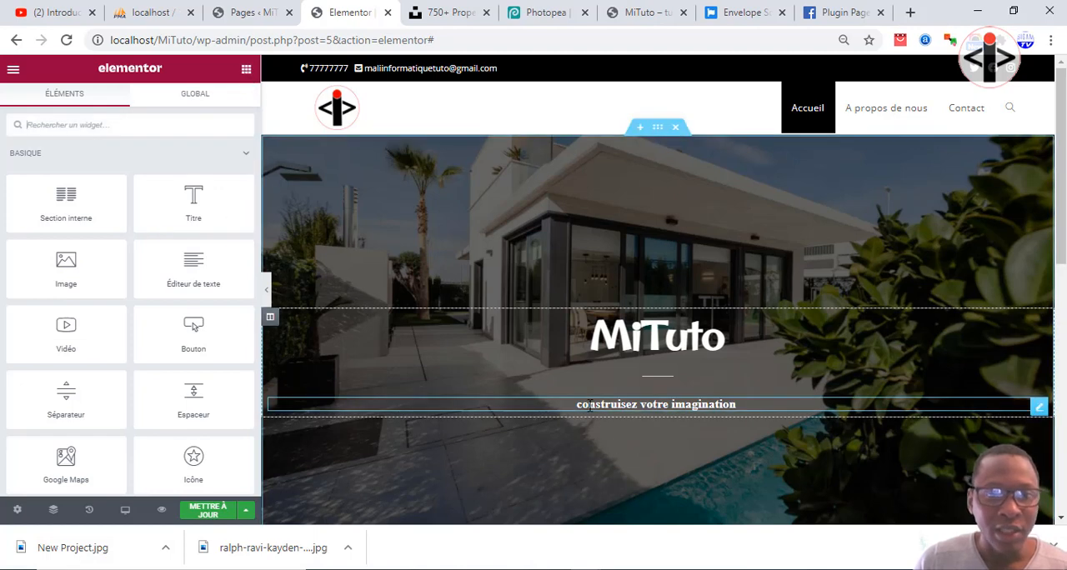
Add a new empty column to the hero section and place it to the left of the MiTuto titles column.
click(270, 317)
right_click(271, 320)
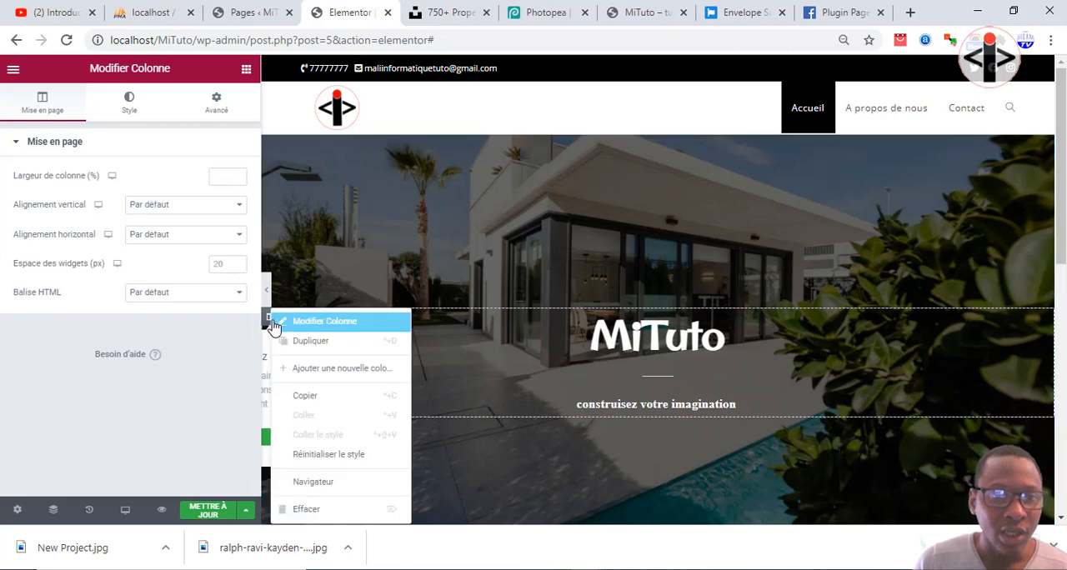
click(317, 377)
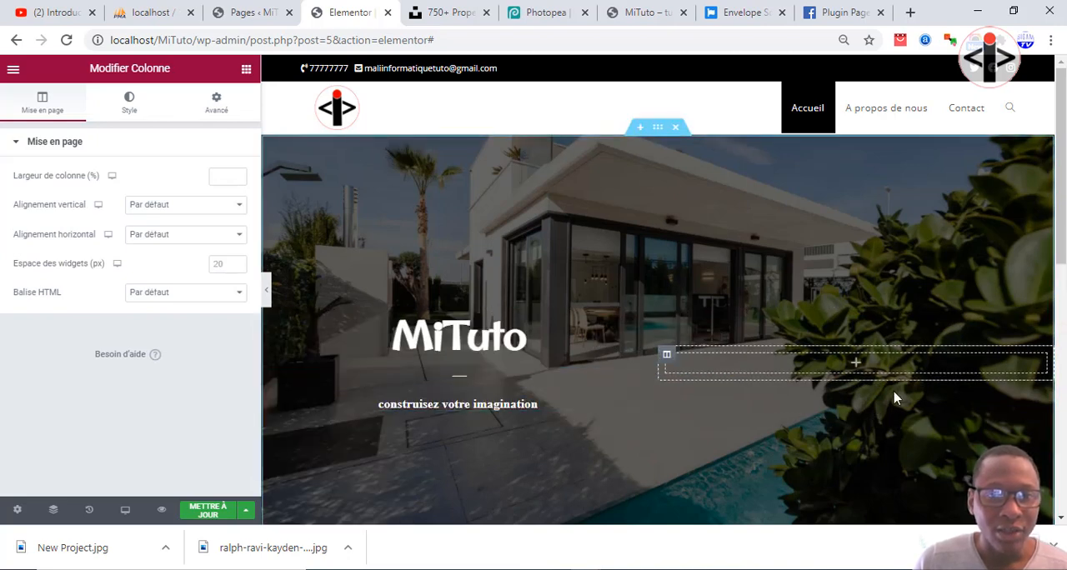
drag(669, 360, 422, 353)
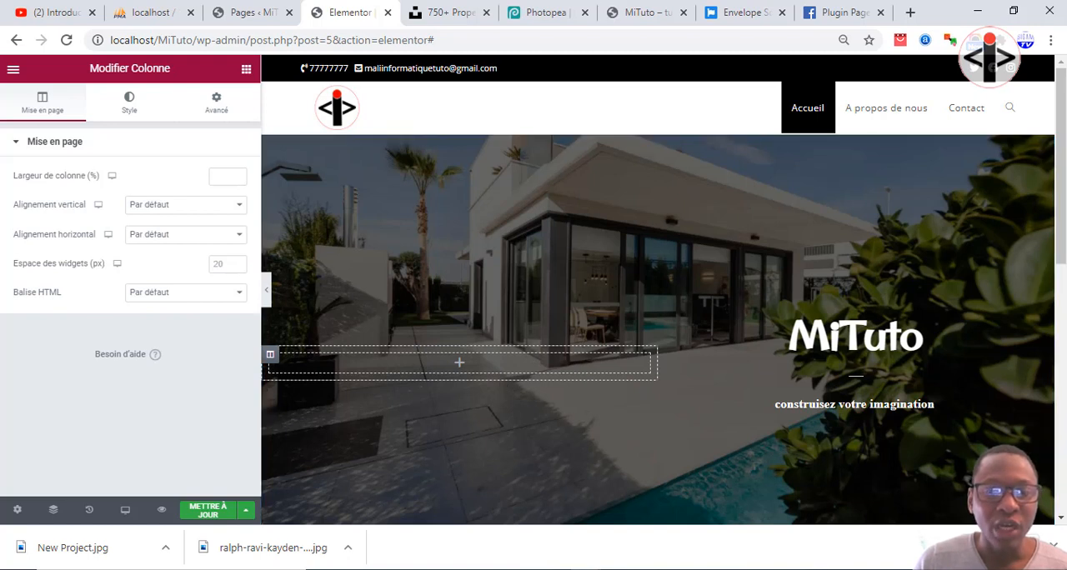
Add a Titre widget to the empty hero column with the text "Bienvenus chez vous".
click(245, 72)
drag(194, 204, 407, 365)
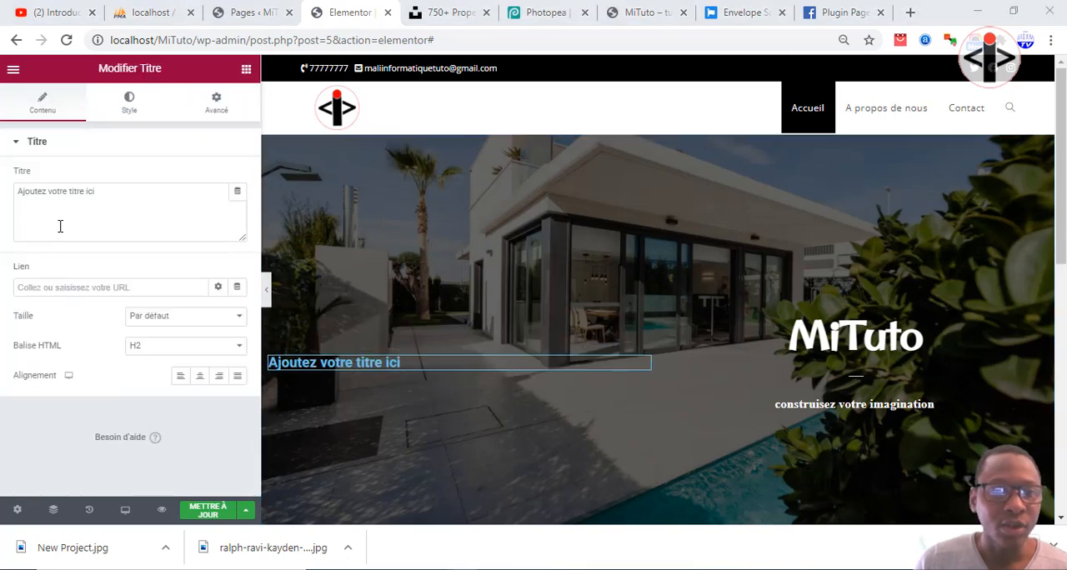
drag(121, 204, 3, 205)
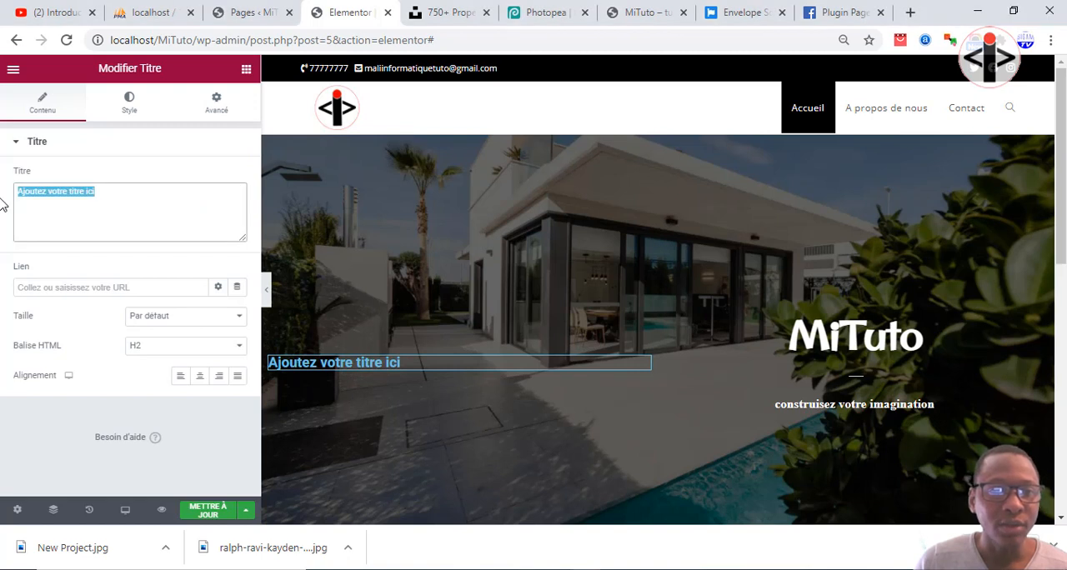
text(DItes)
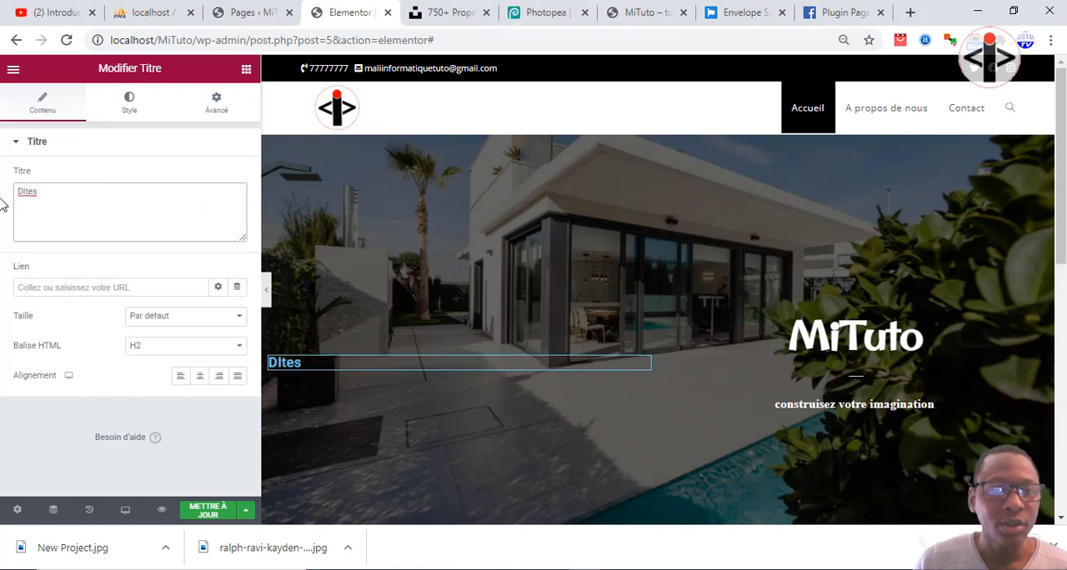
key(BackSpace)
key(BackSpace)
text(ites)
key(BackSpace)
key(BackSpace)
key(BackSpace)
key(BackSpace)
key(BackSpace)
key(BackSpace)
text(Bie)
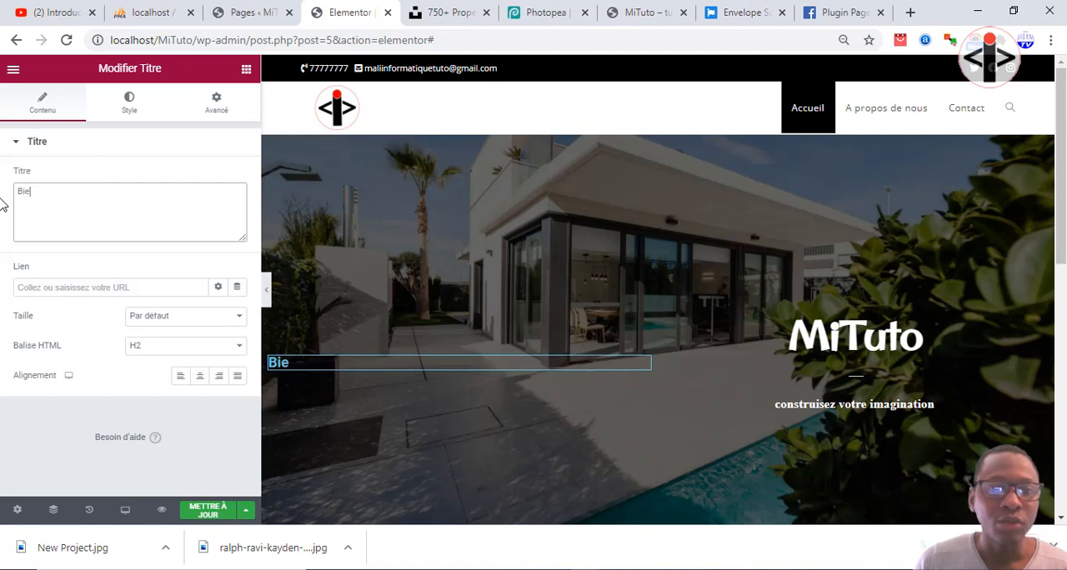
text(nvenus ch)
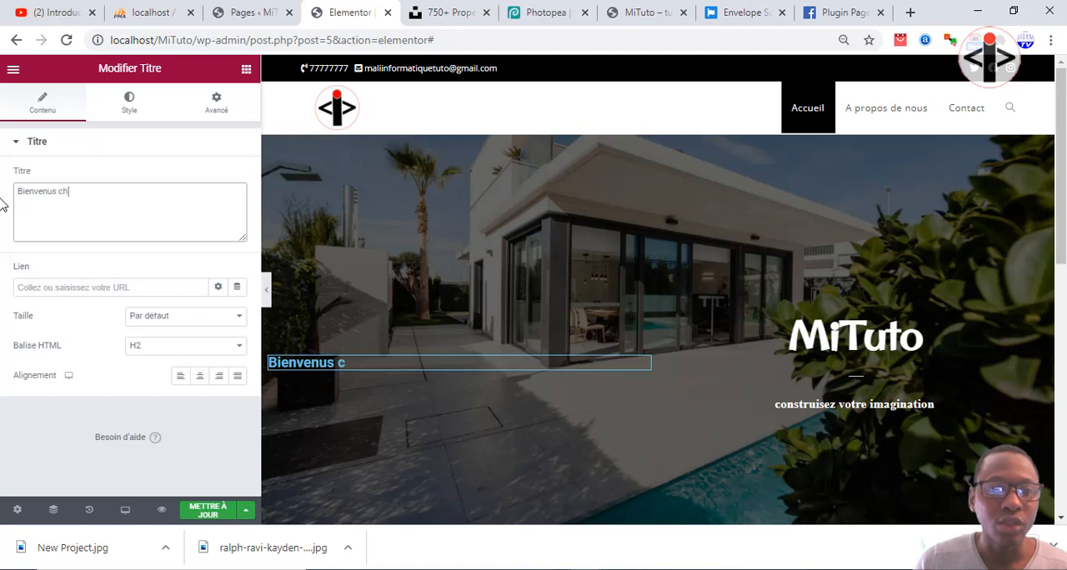
text(ez vous)
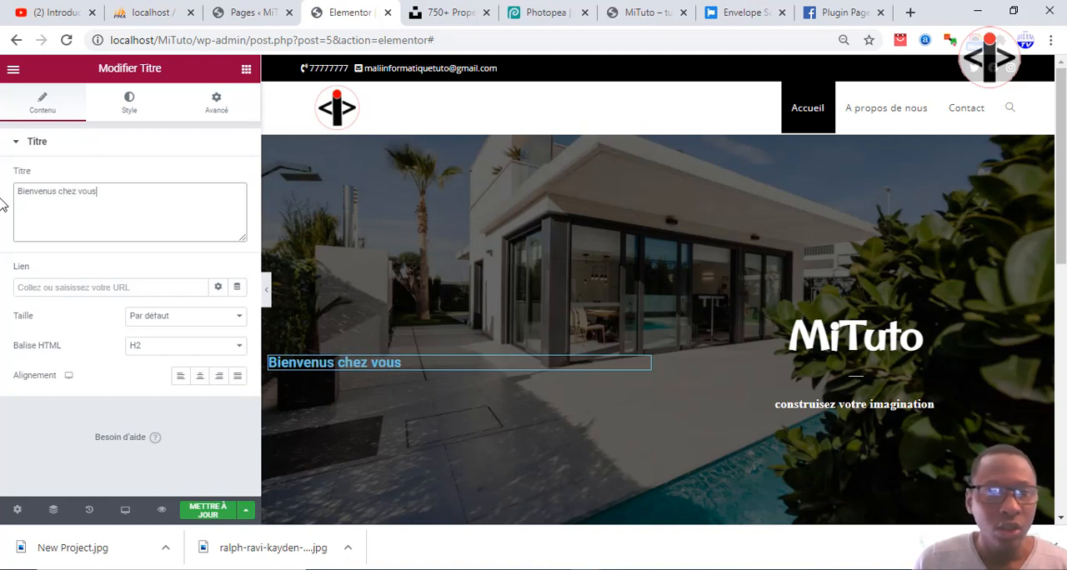
click(1, 325)
Set the typography of the "Bienvenus chez vous" title to the Raleway family at a size of 50 px.
click(129, 105)
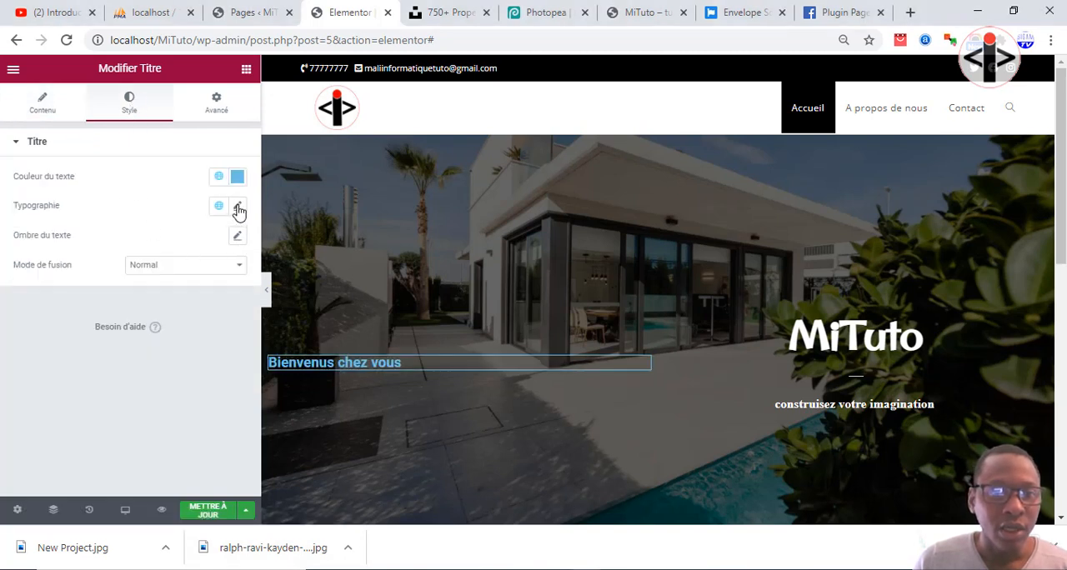
click(237, 206)
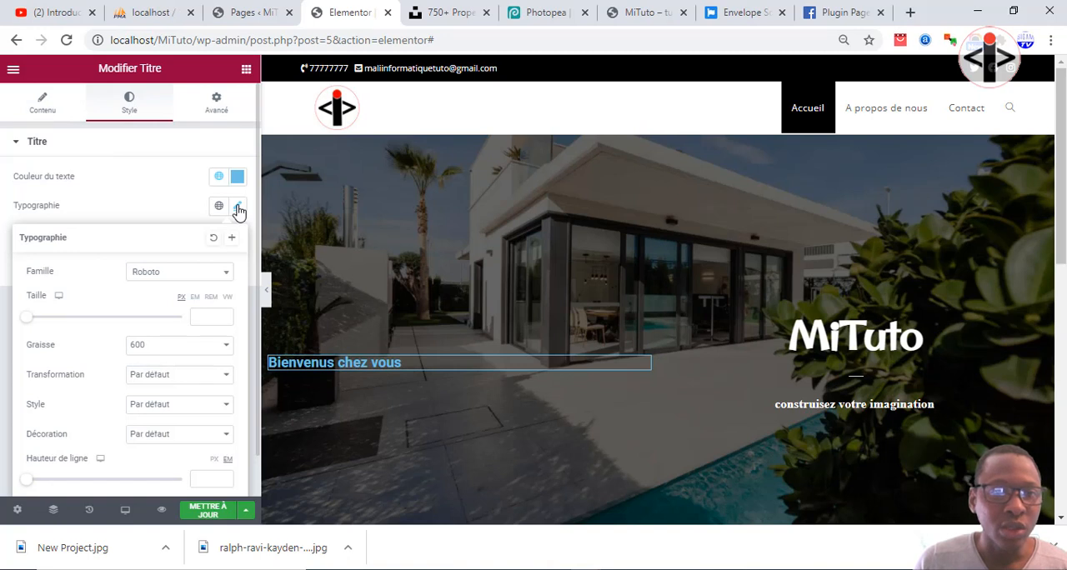
click(205, 318)
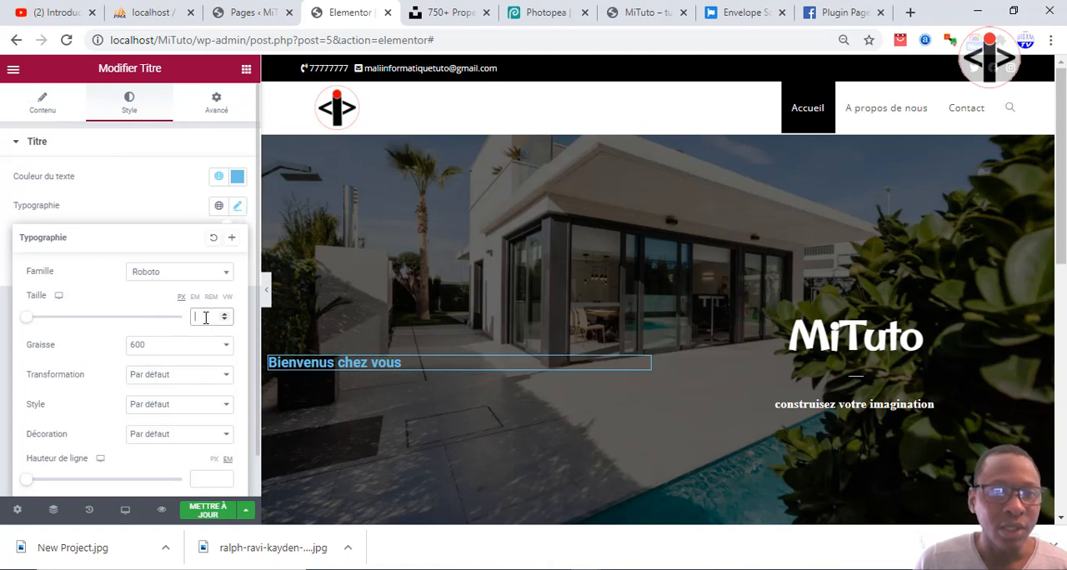
text(52)
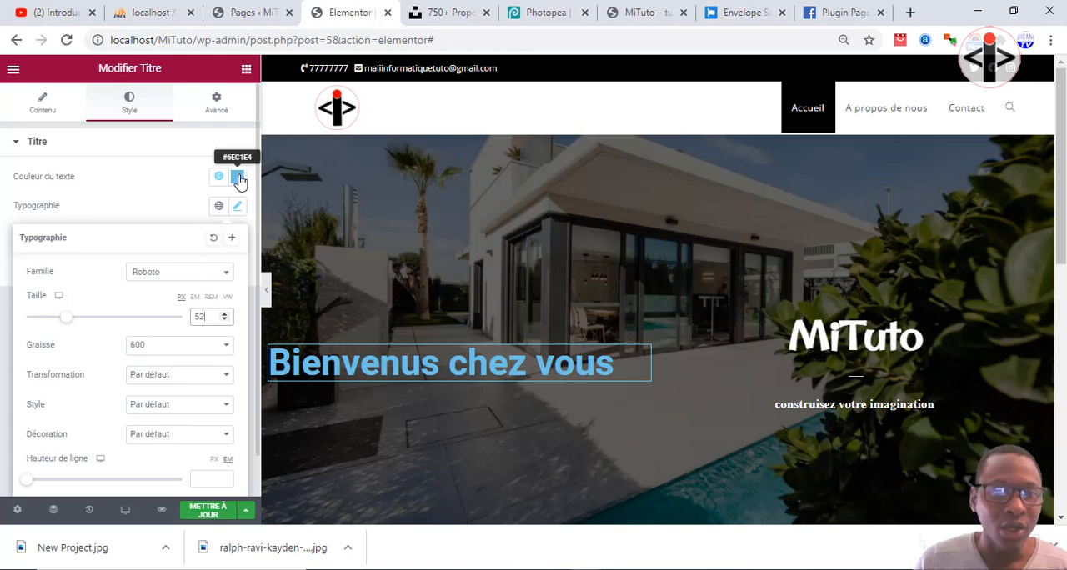
click(161, 280)
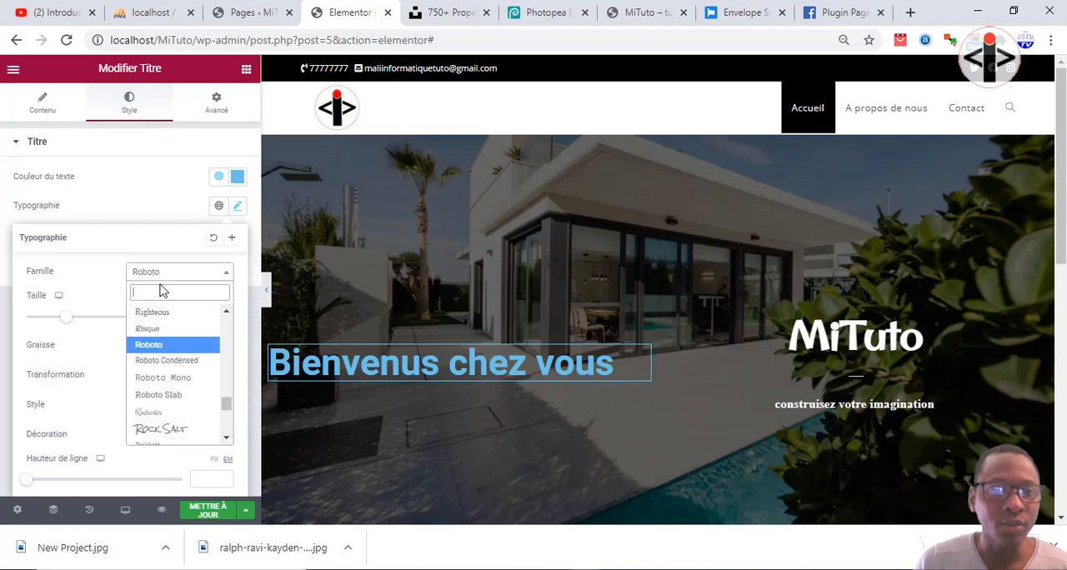
text(rale)
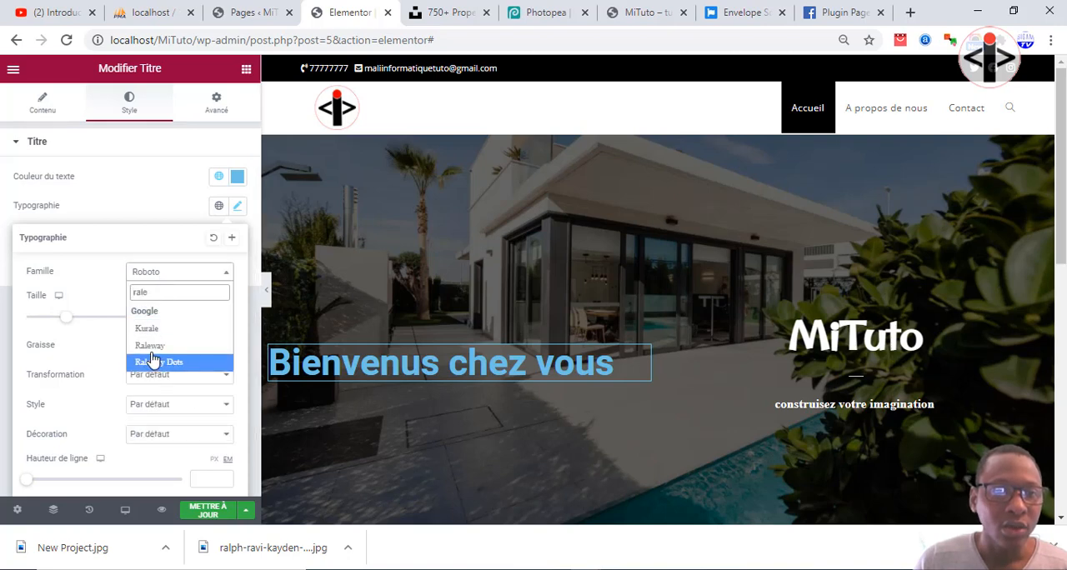
click(158, 345)
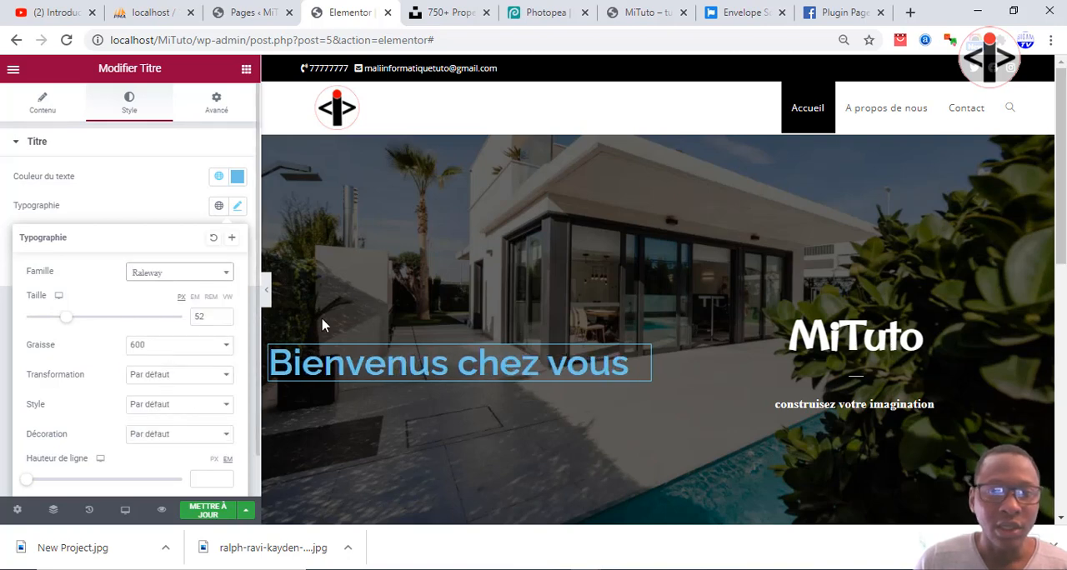
click(223, 320)
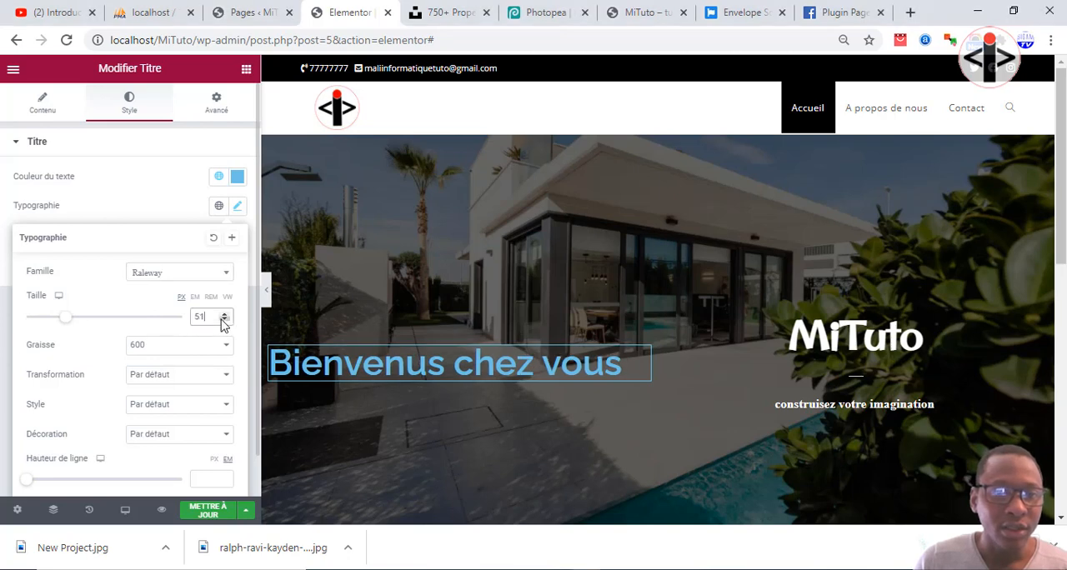
click(223, 320)
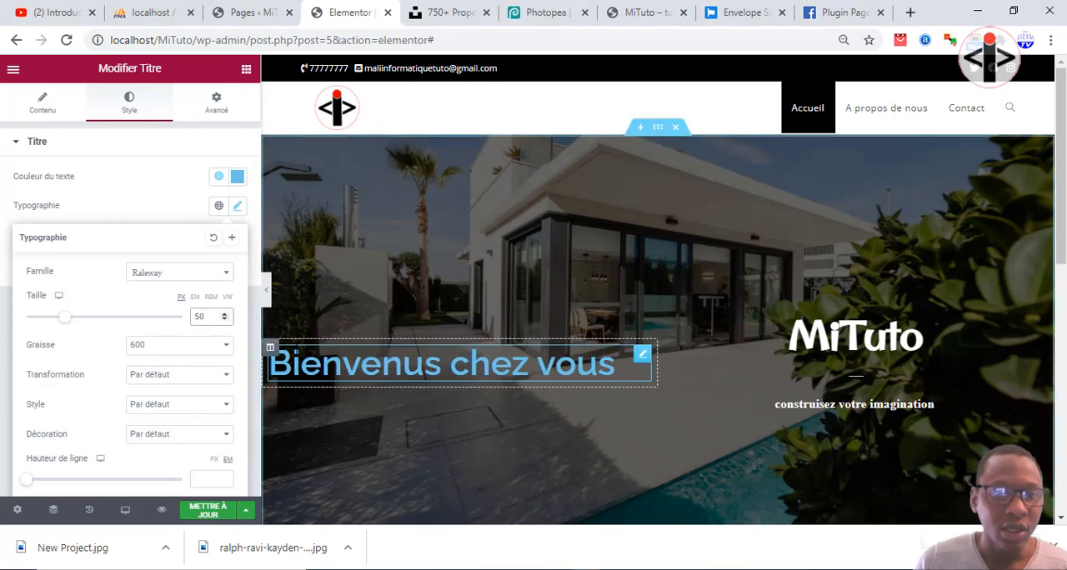
Give the column holding "Bienvenus chez vous" a classic (Classique) background in white, #FFFFFF.
click(271, 347)
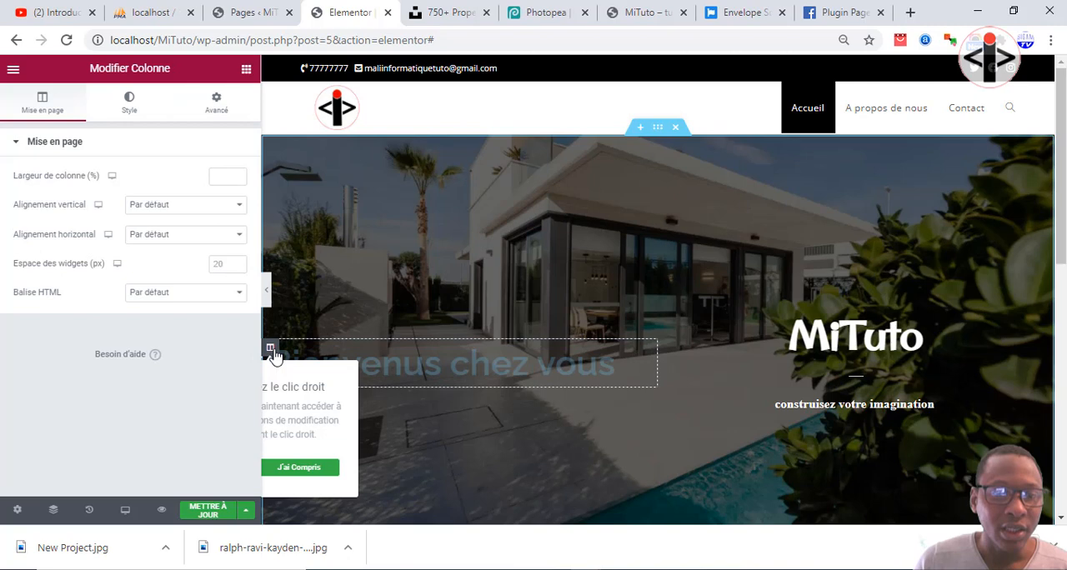
click(133, 108)
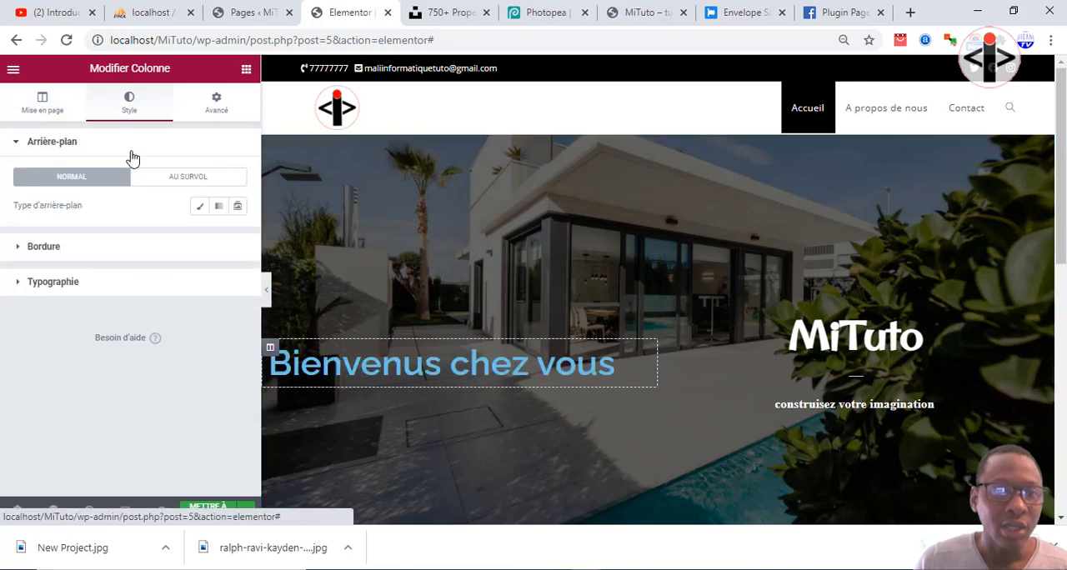
click(200, 209)
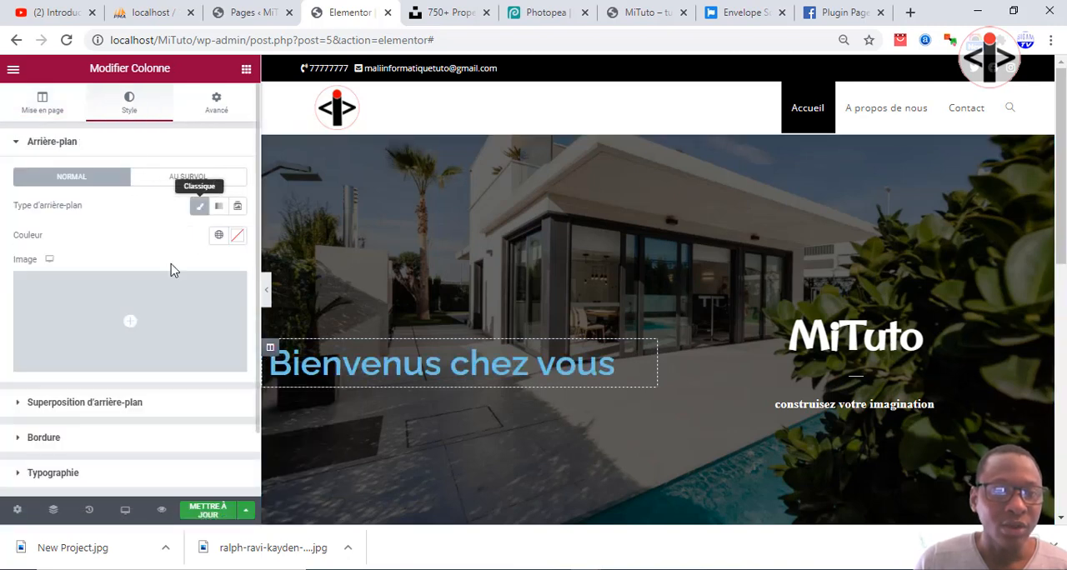
click(237, 236)
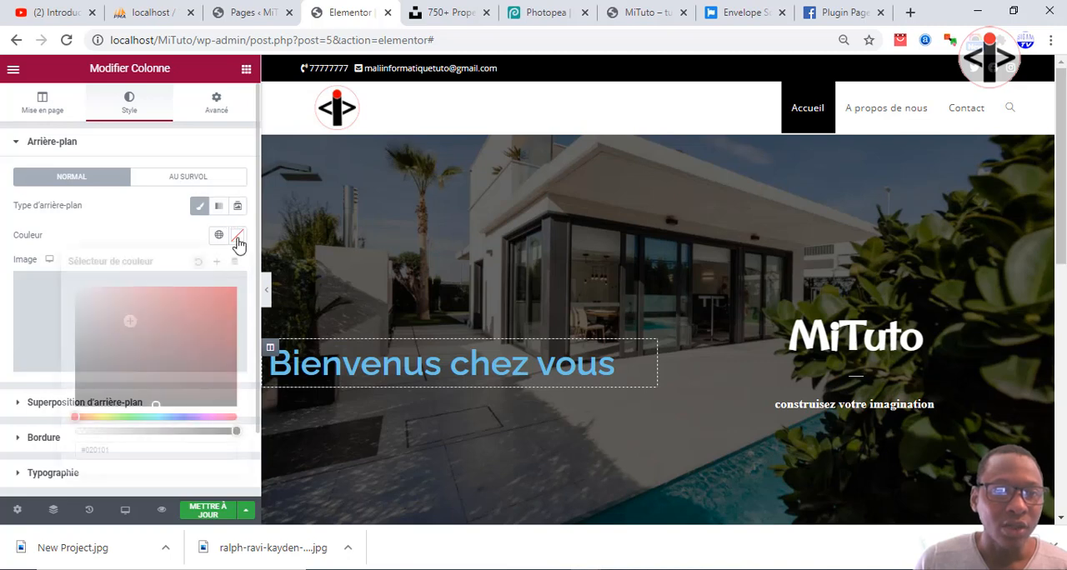
click(98, 304)
drag(80, 295, 67, 290)
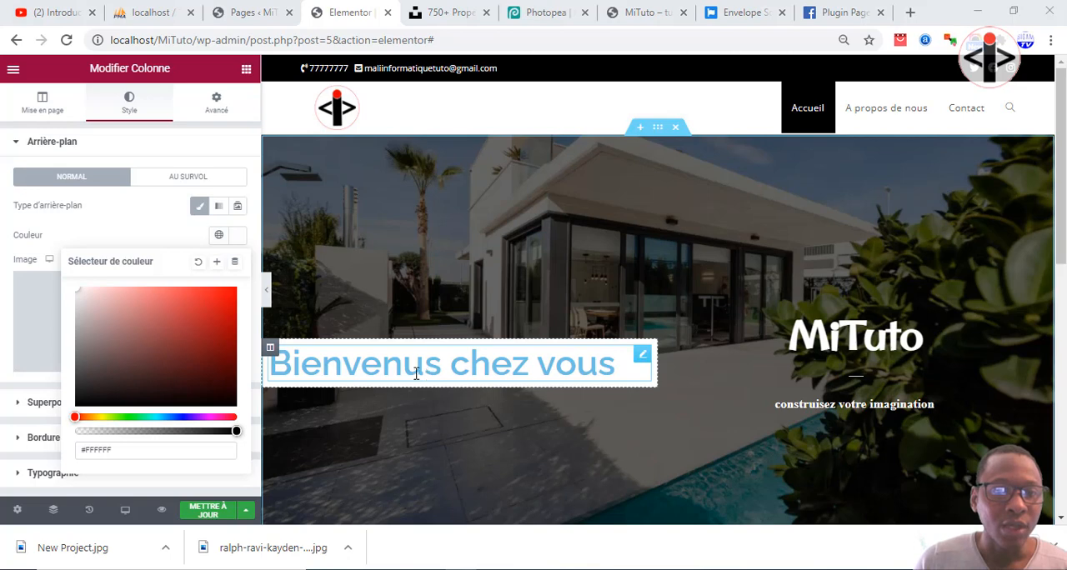
Change the text colour of the "Bienvenus chez vous" title to black, #000000.
click(646, 357)
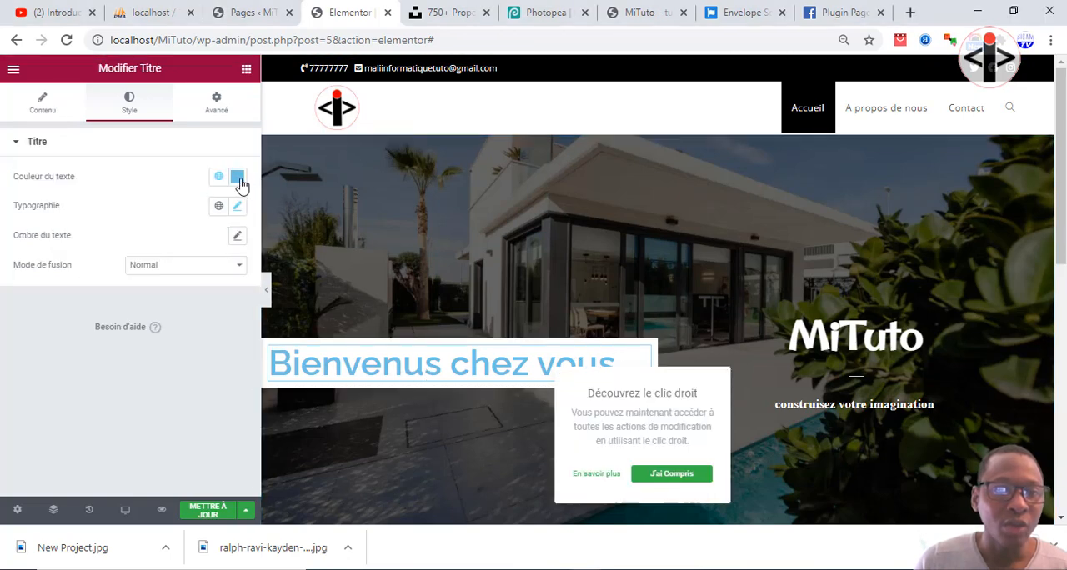
click(238, 176)
drag(102, 332, 75, 357)
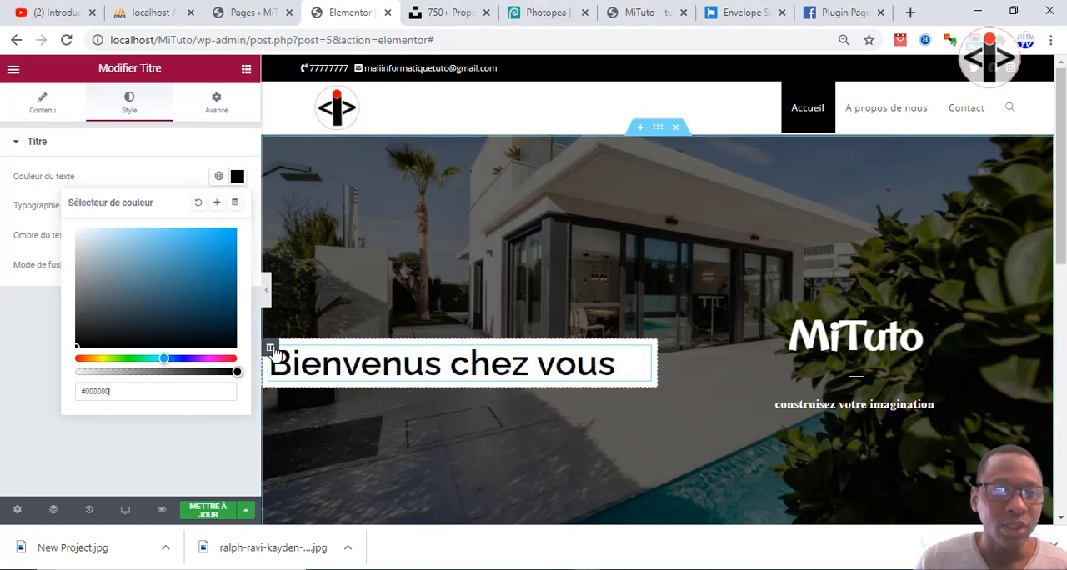
Set the width of the white "Bienvenus chez vous" column to 35 % and preview the hero section at full width.
click(271, 349)
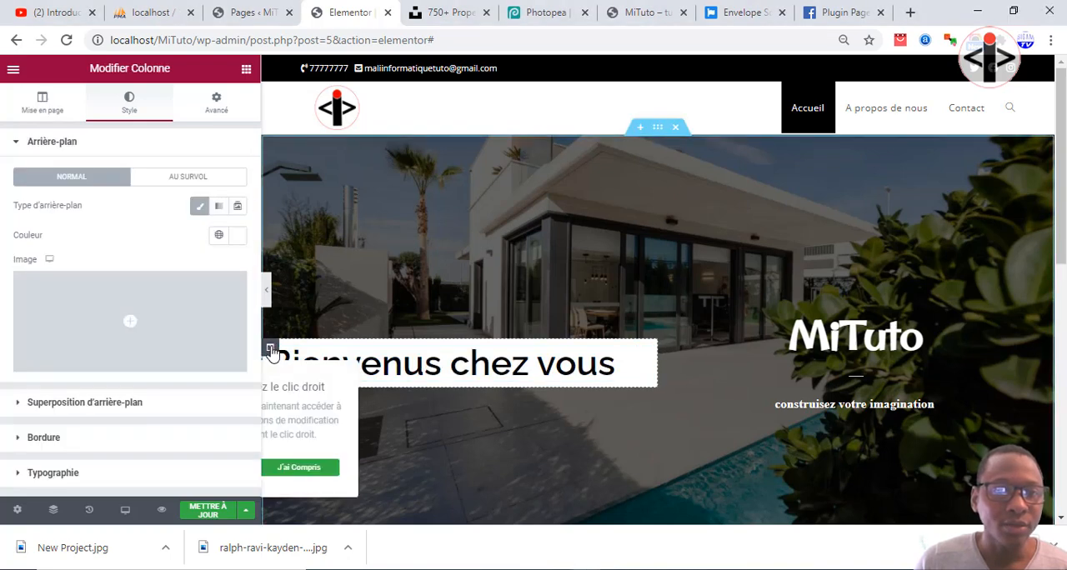
click(42, 104)
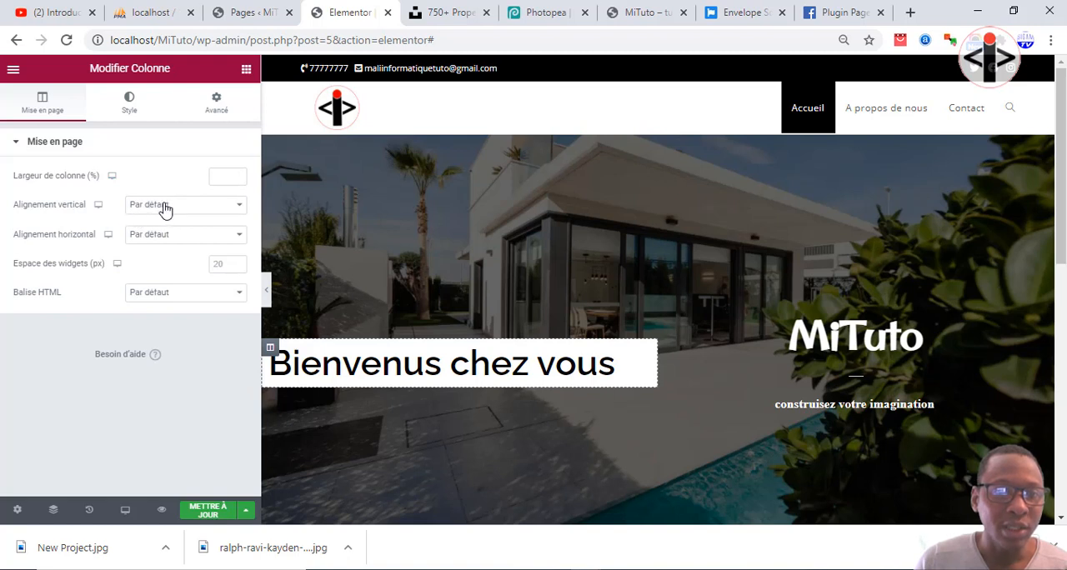
click(224, 176)
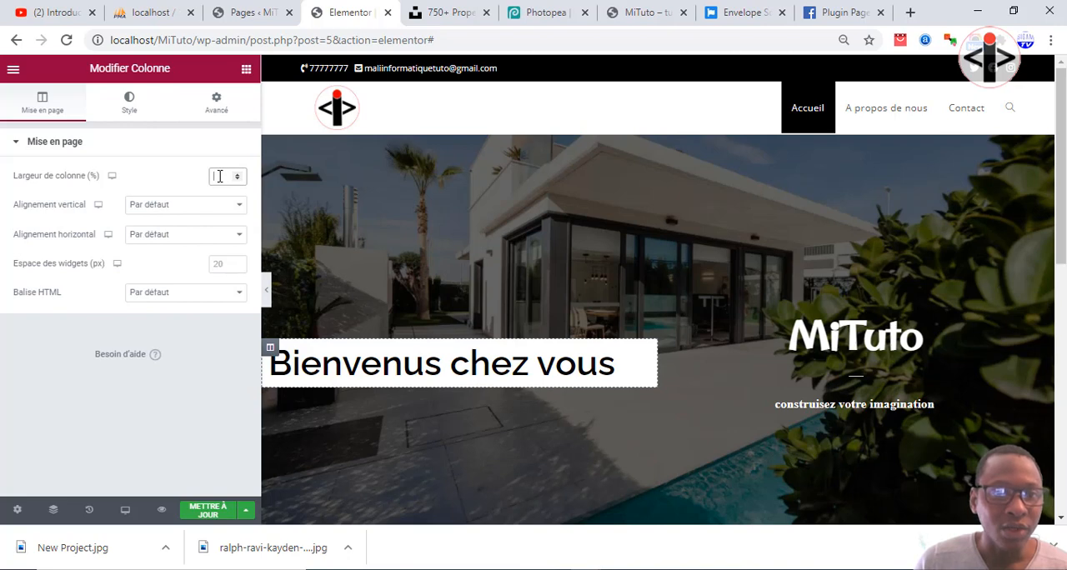
text(35)
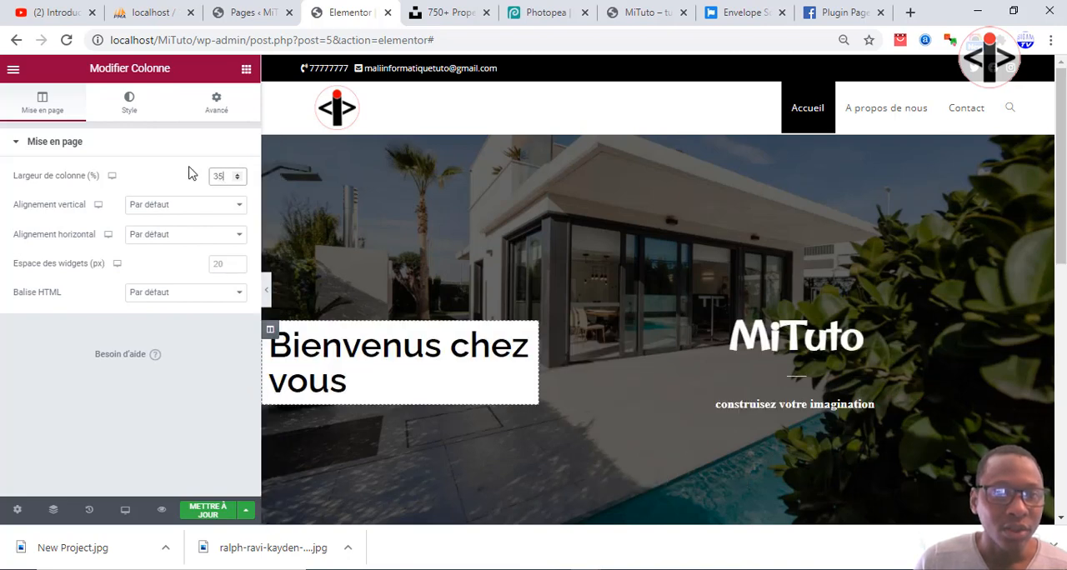
click(265, 290)
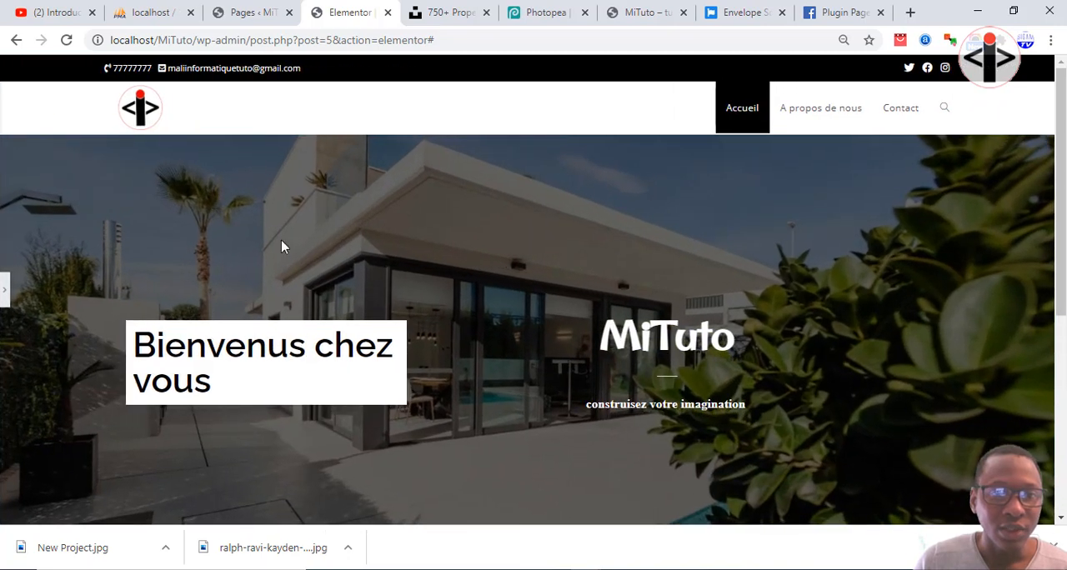
click(6, 293)
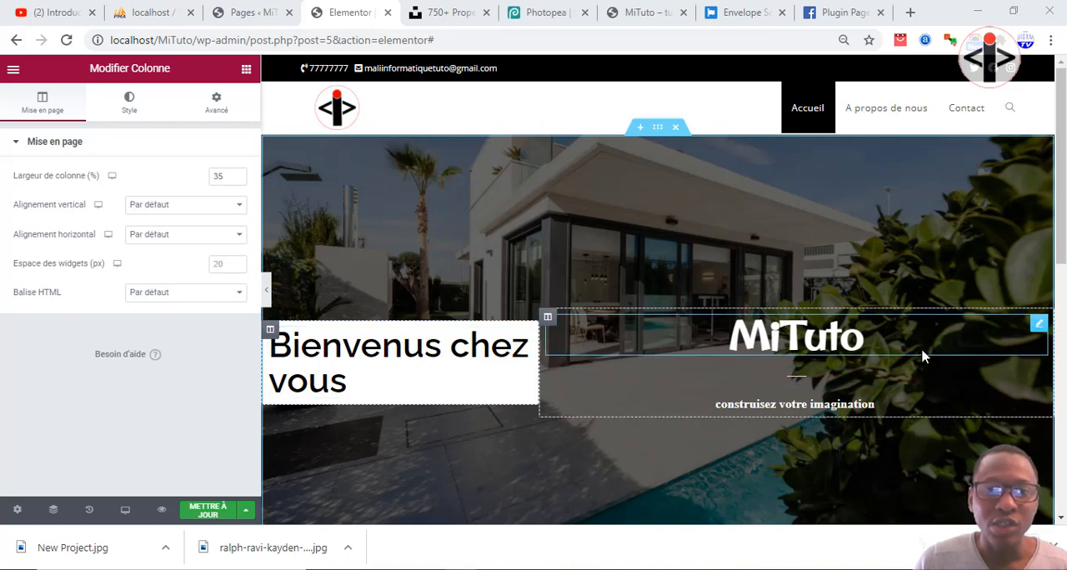
Add an Éditeur de texte widget below the "Bienvenus chez vous" title in the white column.
click(245, 72)
drag(192, 265, 326, 399)
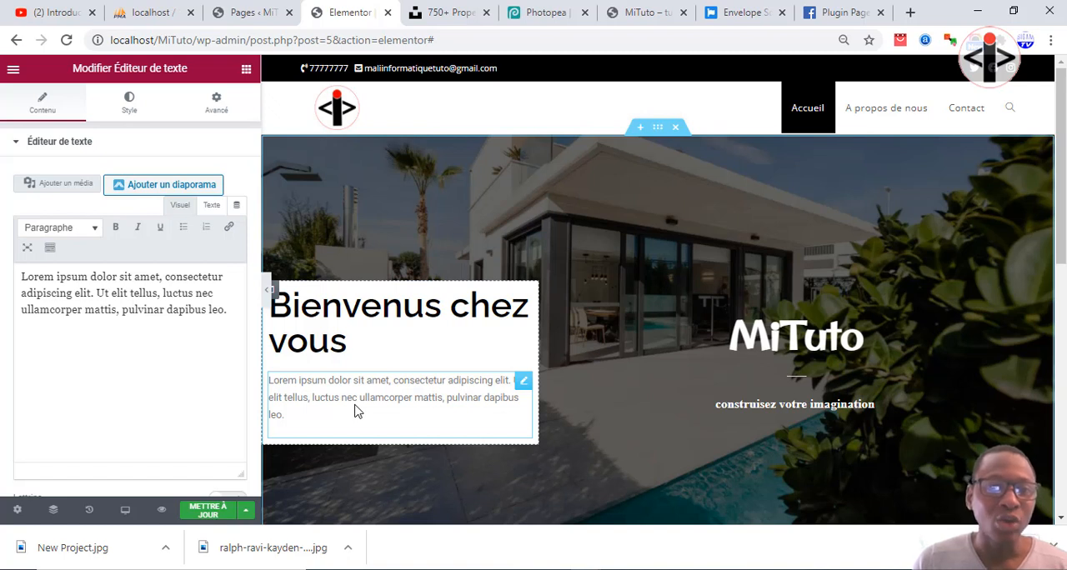
Add a Titre widget below the lorem ipsum text in the white column and set its text to "1 000 000 F CFA".
click(243, 72)
drag(193, 204, 323, 429)
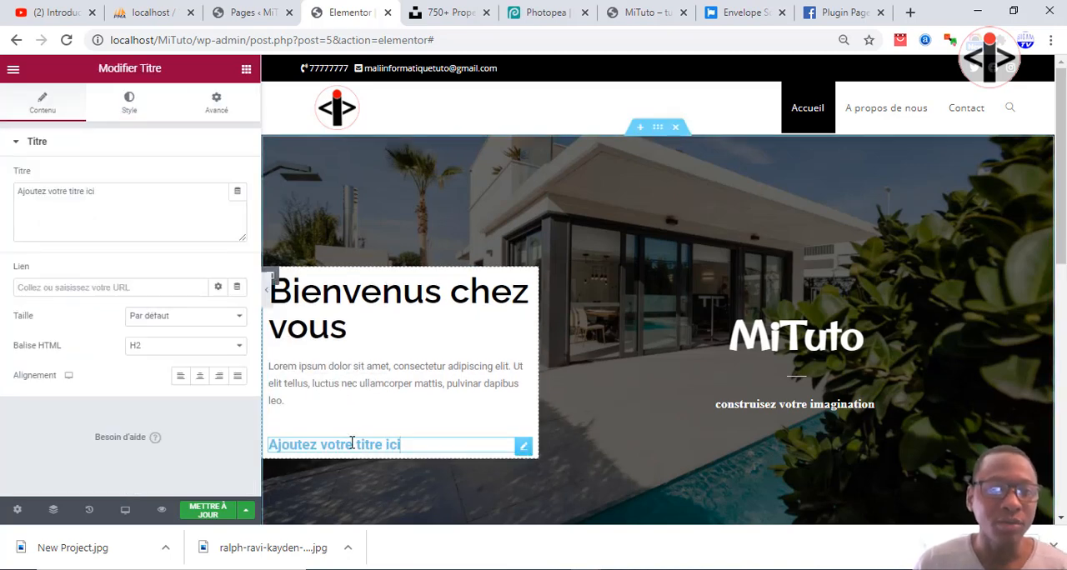
drag(431, 446, 281, 443)
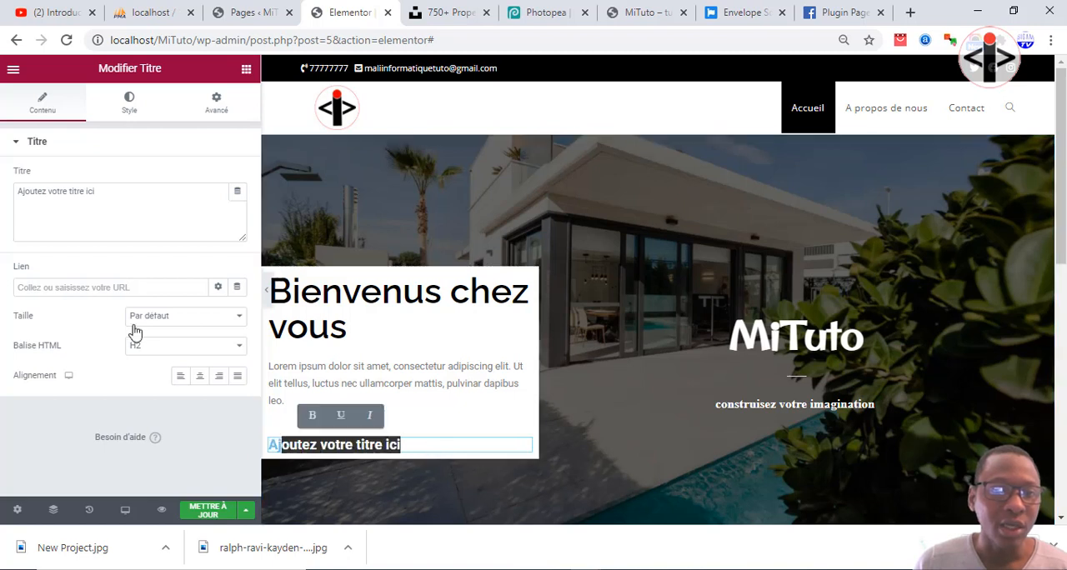
drag(108, 193, 3, 199)
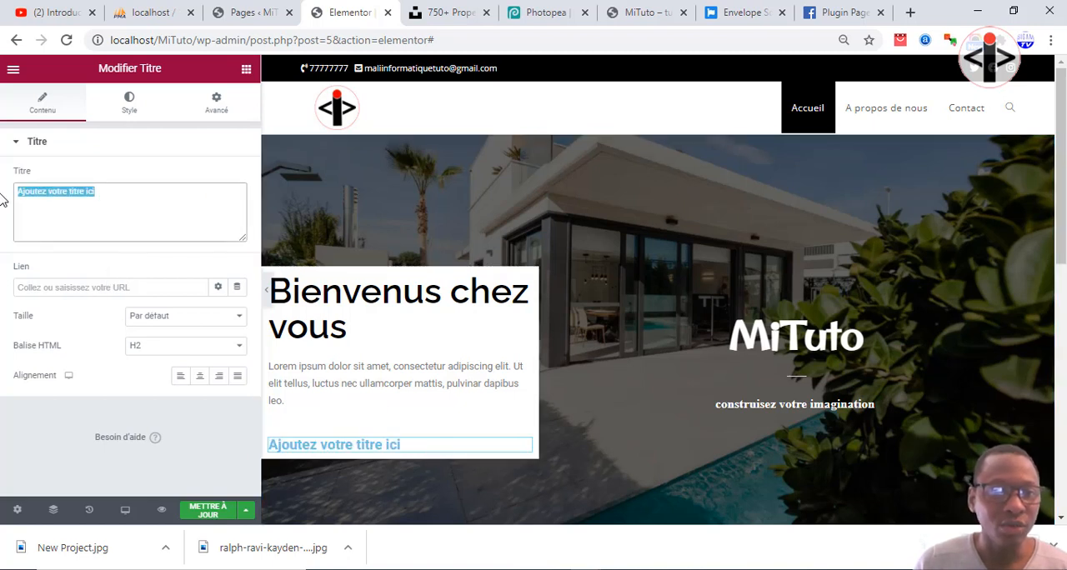
text(1)
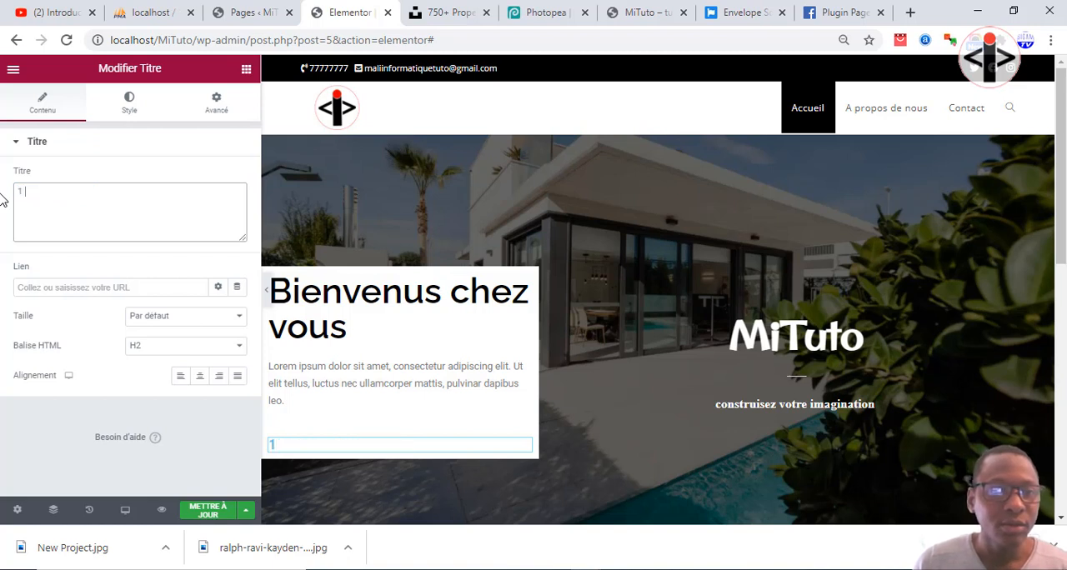
text( 000 000)
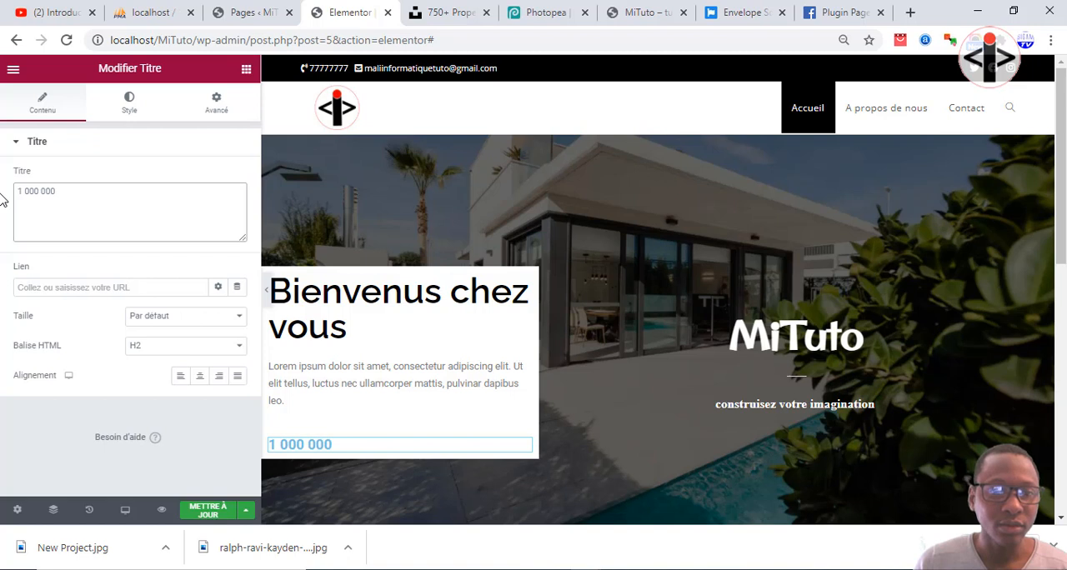
text( F CFA)
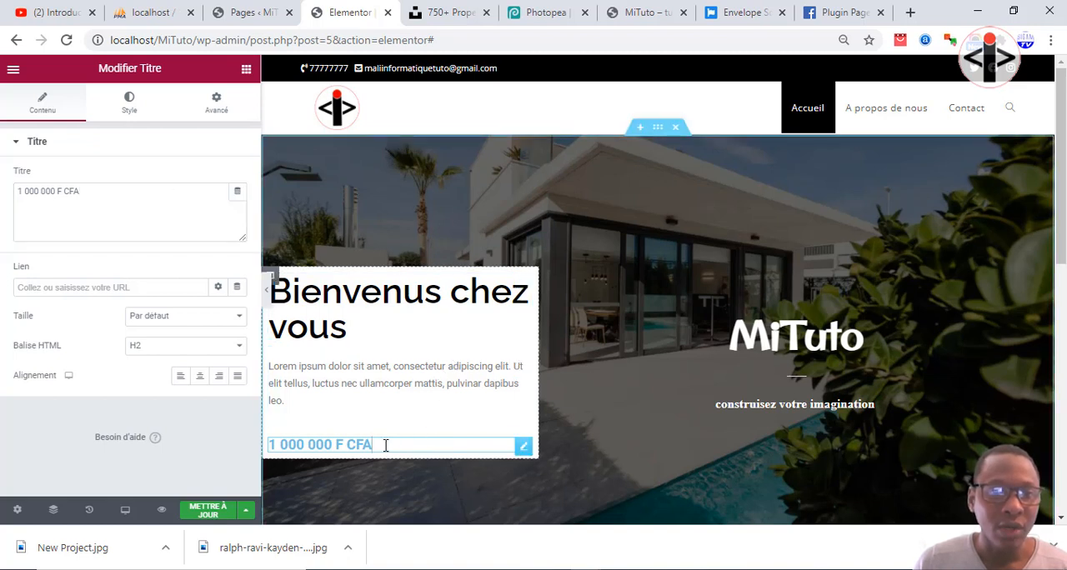
Change the text colour of the "1 000 000 F CFA" title to black.
click(125, 109)
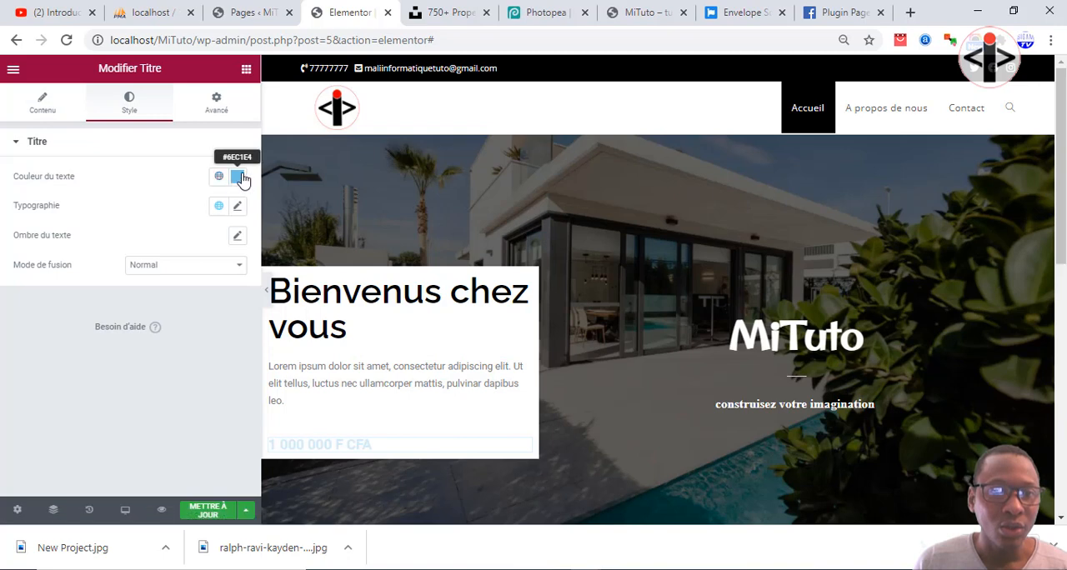
click(240, 179)
drag(95, 333, 64, 364)
click(365, 452)
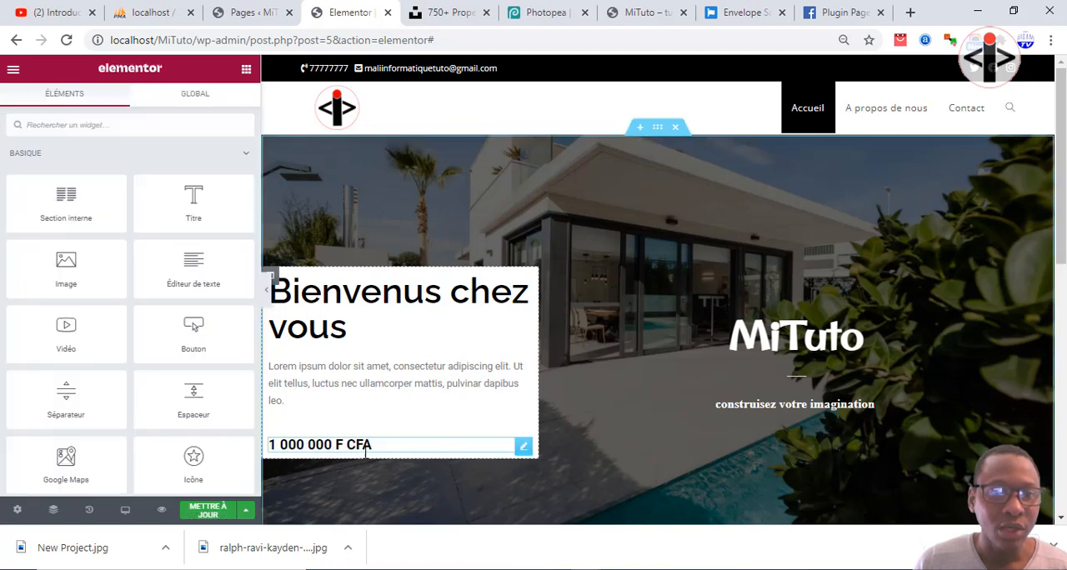
click(377, 385)
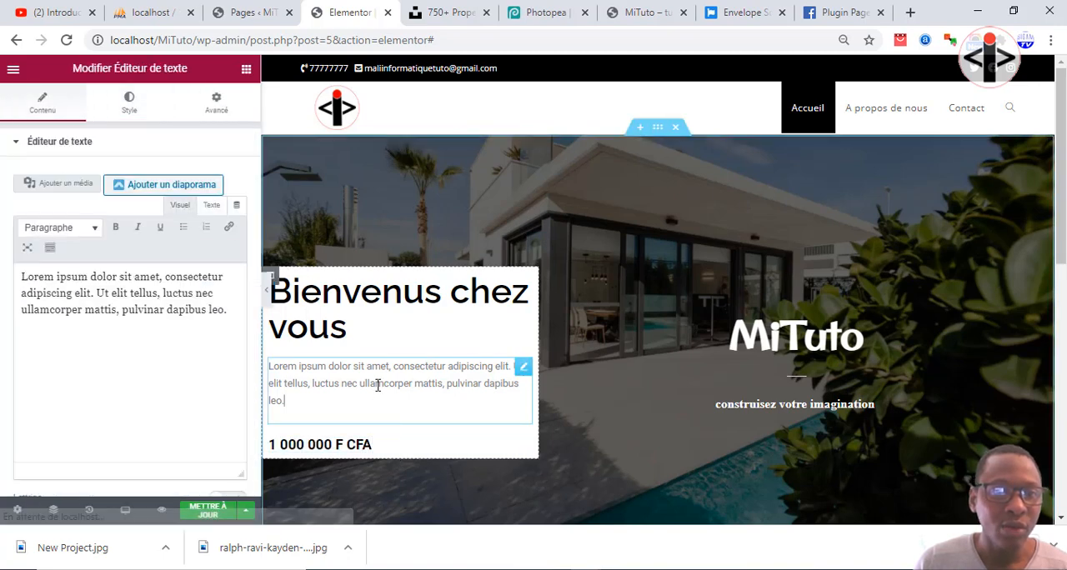
Replace the thousands spaces in the price title with dots so it reads "1.000.000 F CFA".
click(283, 445)
key(BackSpace)
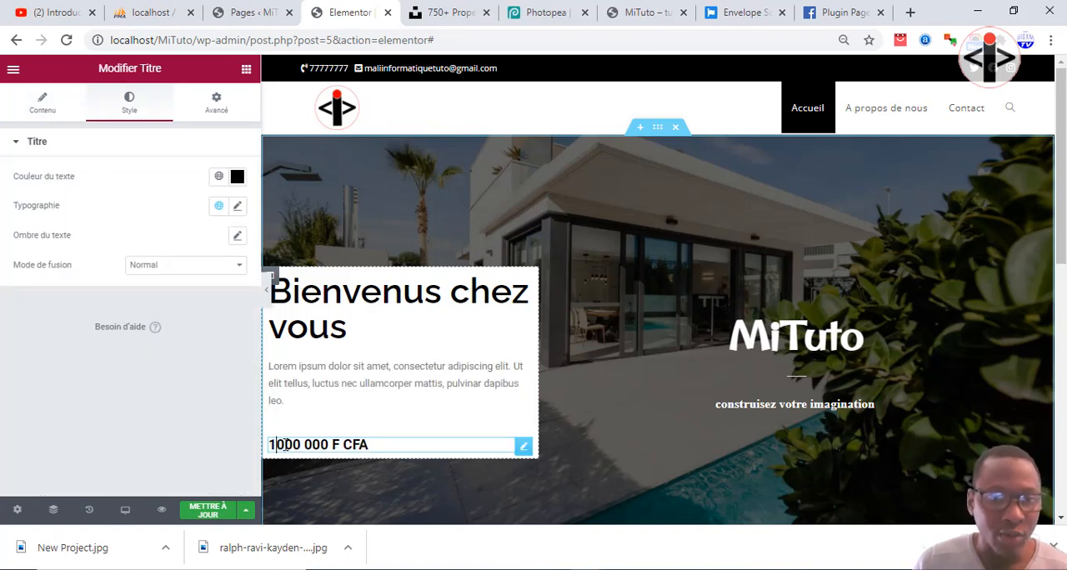
text(.)
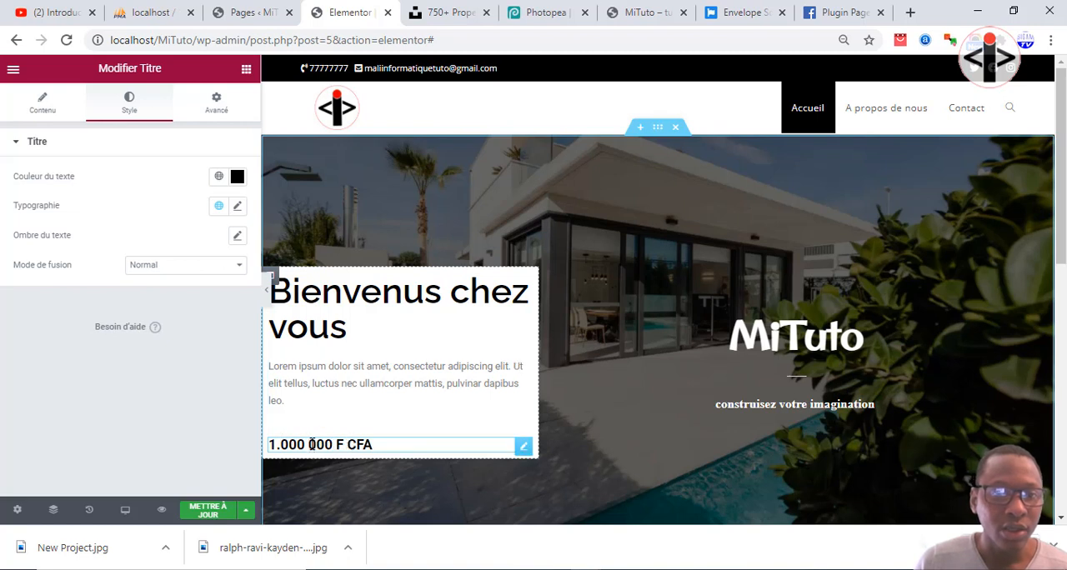
key(BackSpace)
text(.)
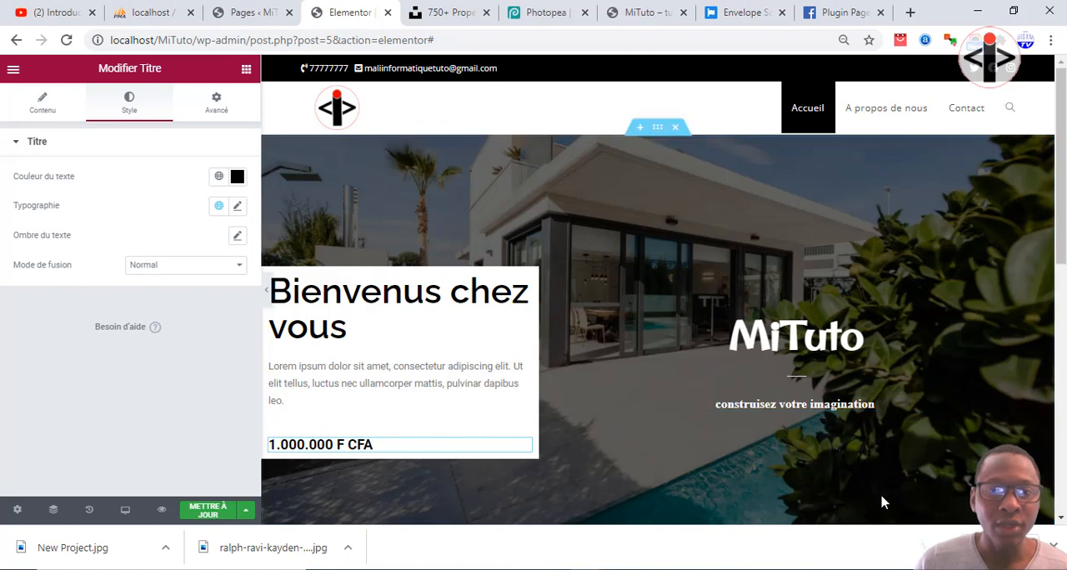
Set the font size of the "1.000.000 F CFA" title to 45 px in its typography settings.
click(407, 448)
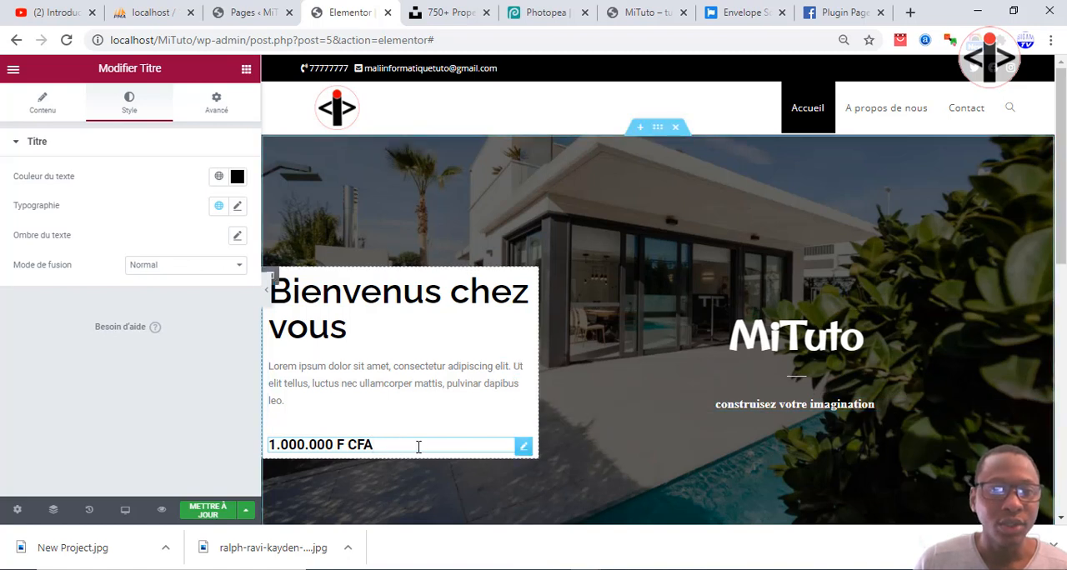
click(52, 113)
click(138, 107)
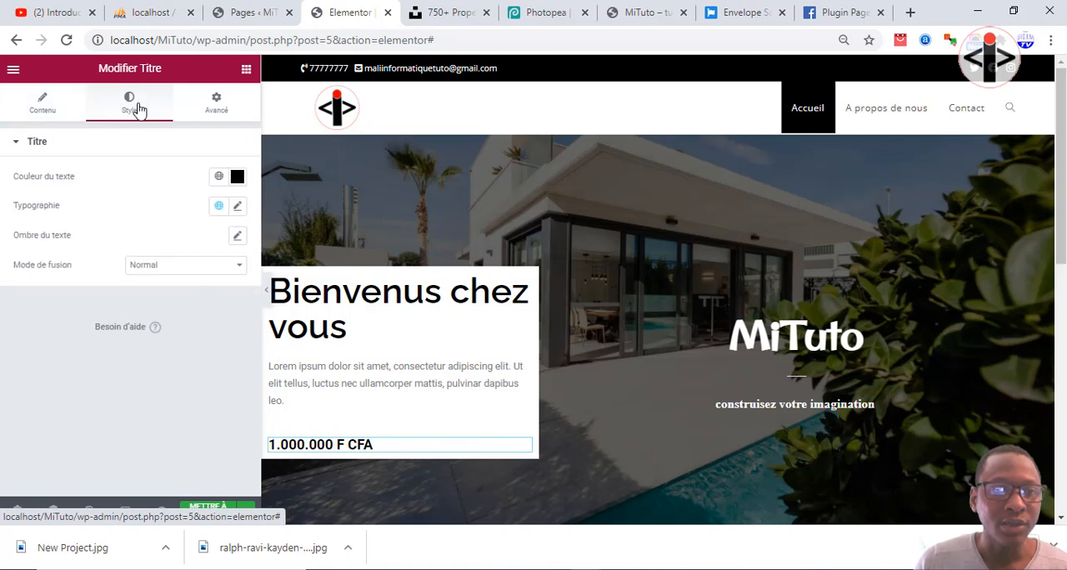
click(238, 208)
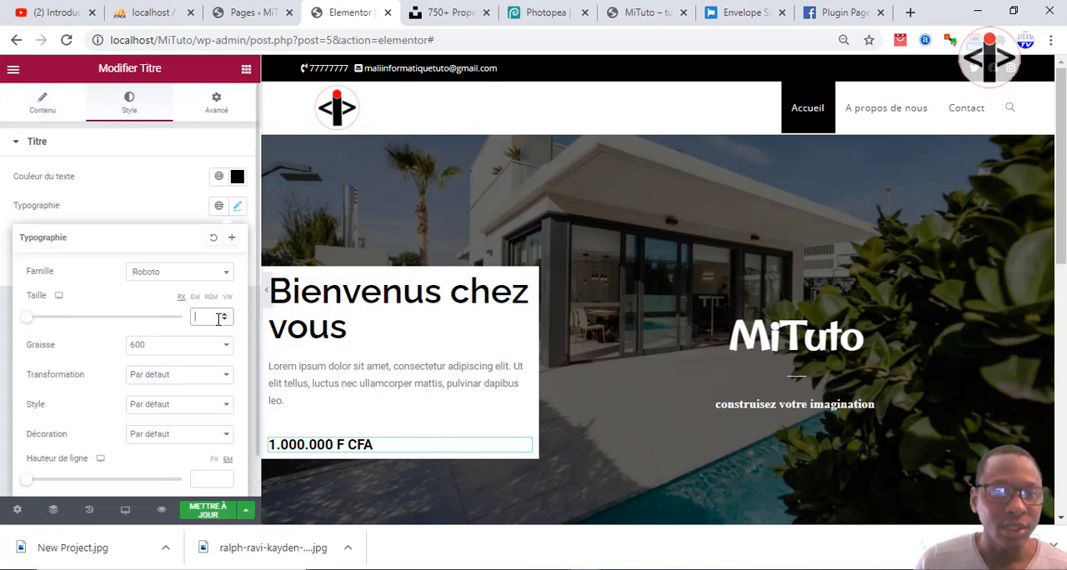
text(80)
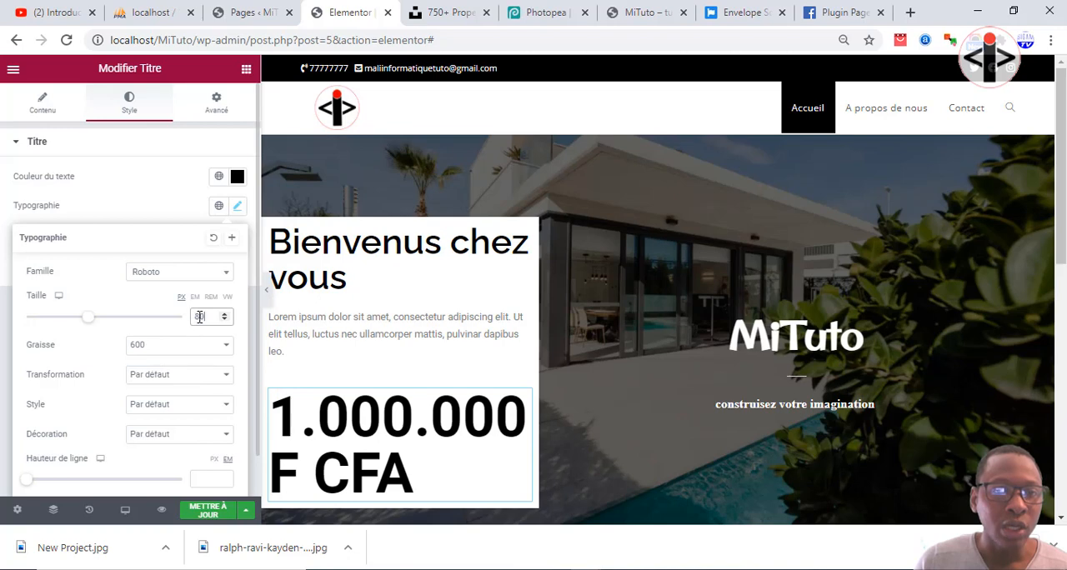
key(BackSpace)
key(BackSpace)
text(50)
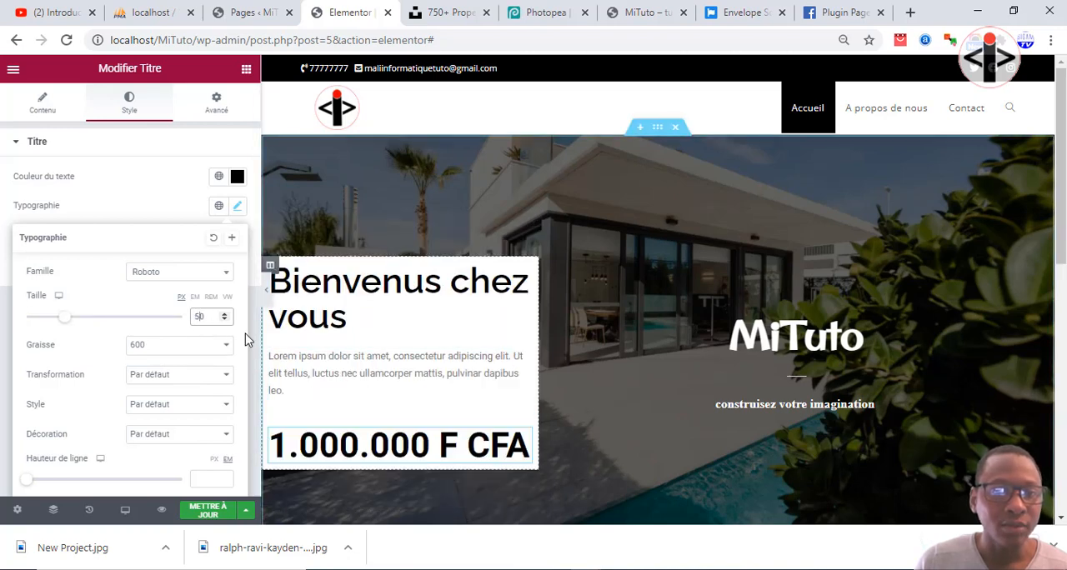
click(224, 321)
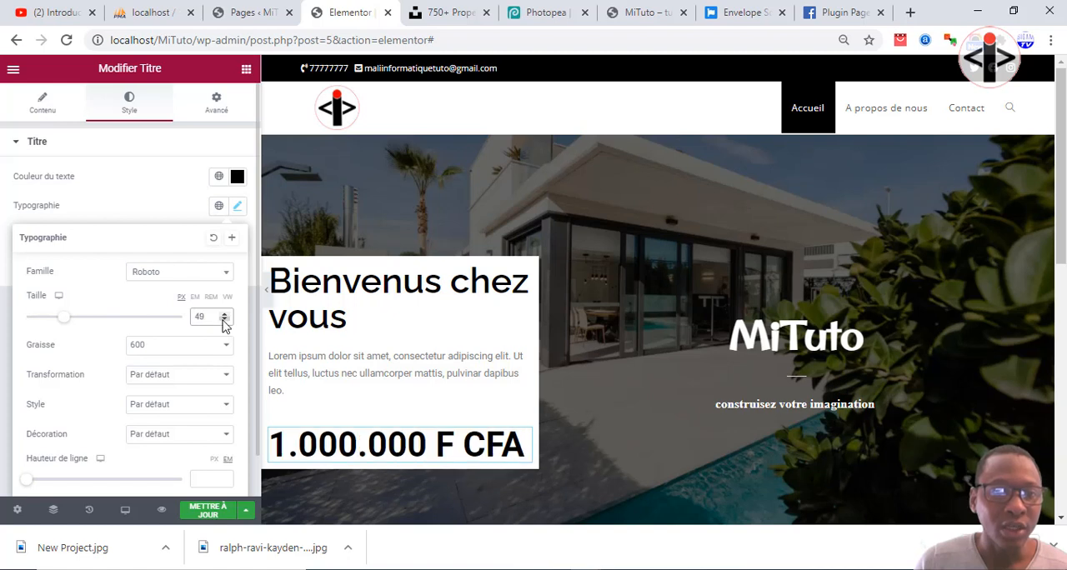
click(224, 321)
click(224, 321)
click(224, 321)
click(224, 321)
click(224, 321)
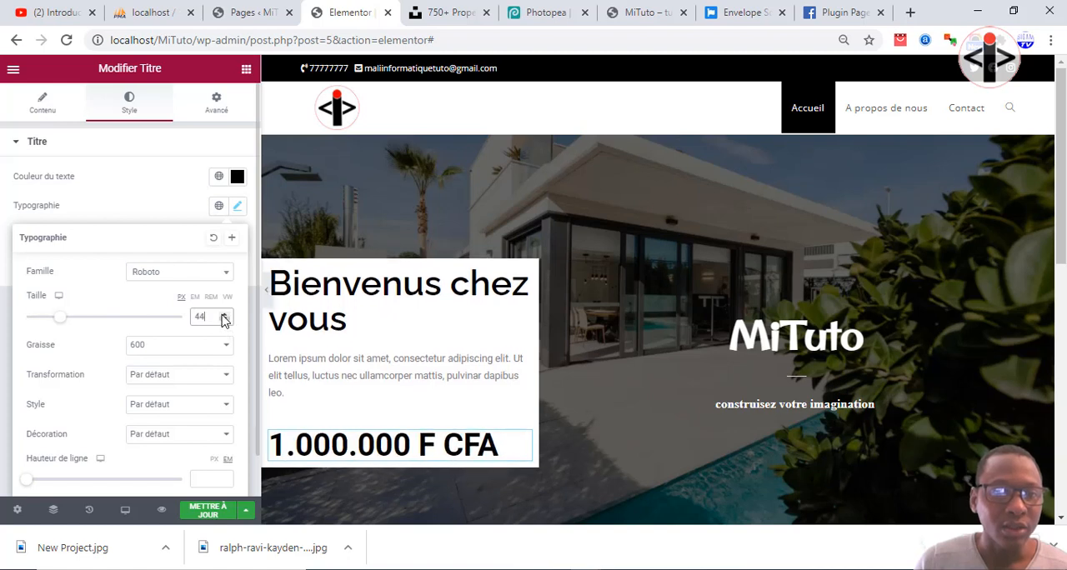
click(223, 314)
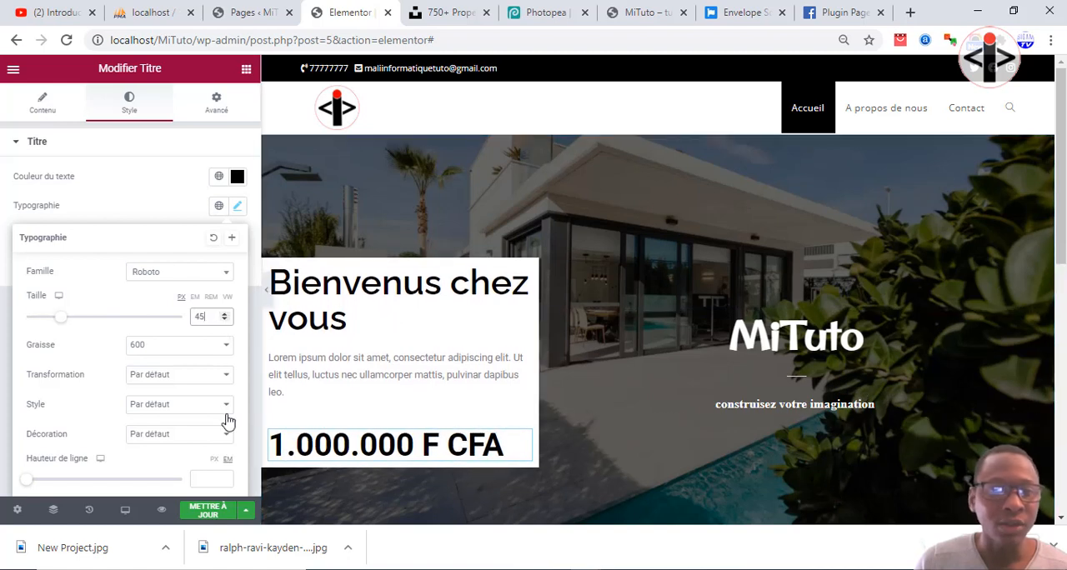
Add a Bouton widget below the "1.000.000 F CFA" title and justify it across the full column width.
click(246, 74)
click(247, 73)
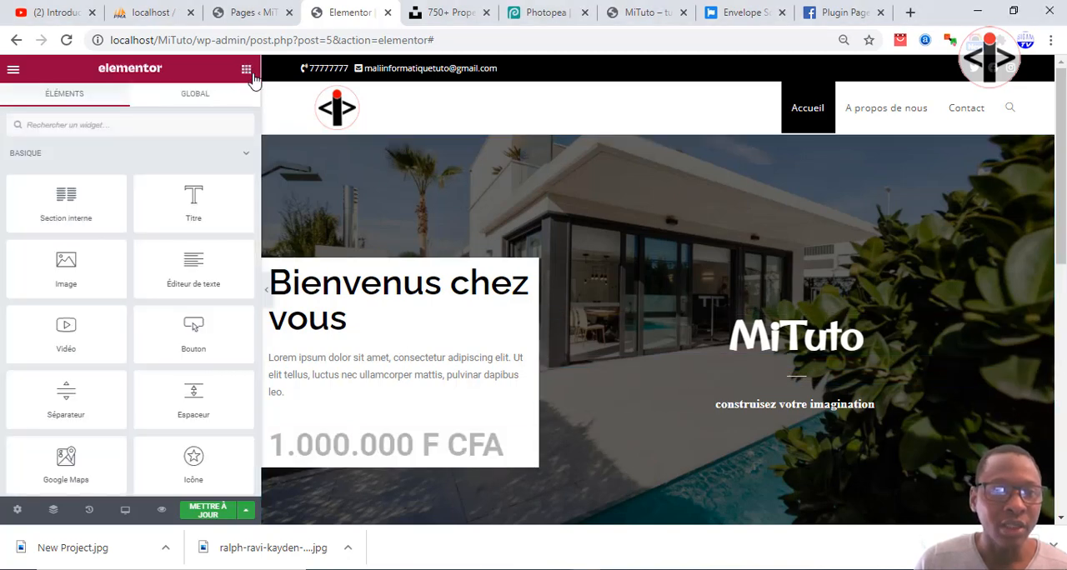
drag(192, 329, 364, 459)
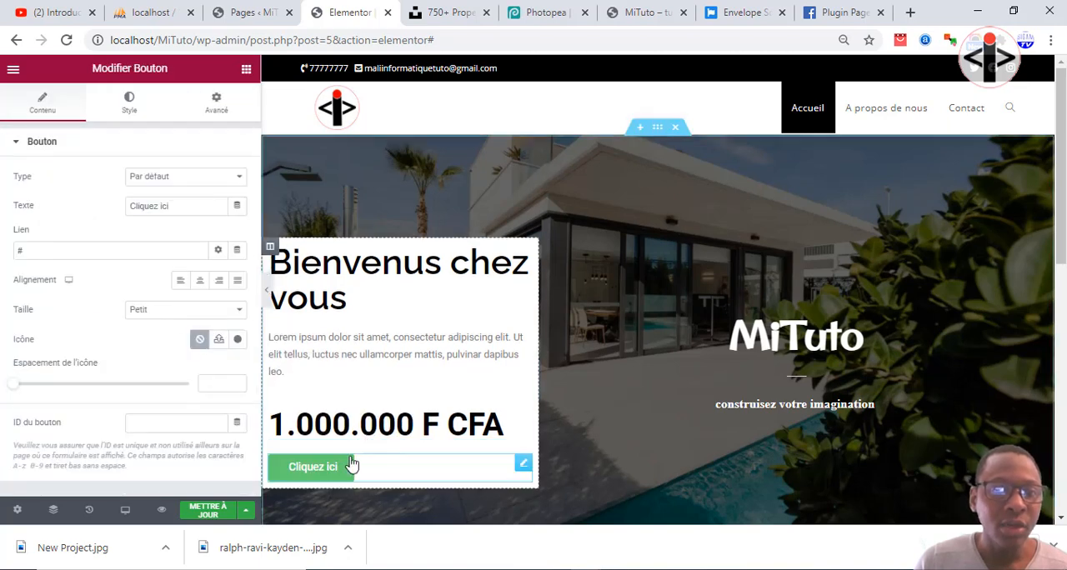
scroll(165, 419, down, 2)
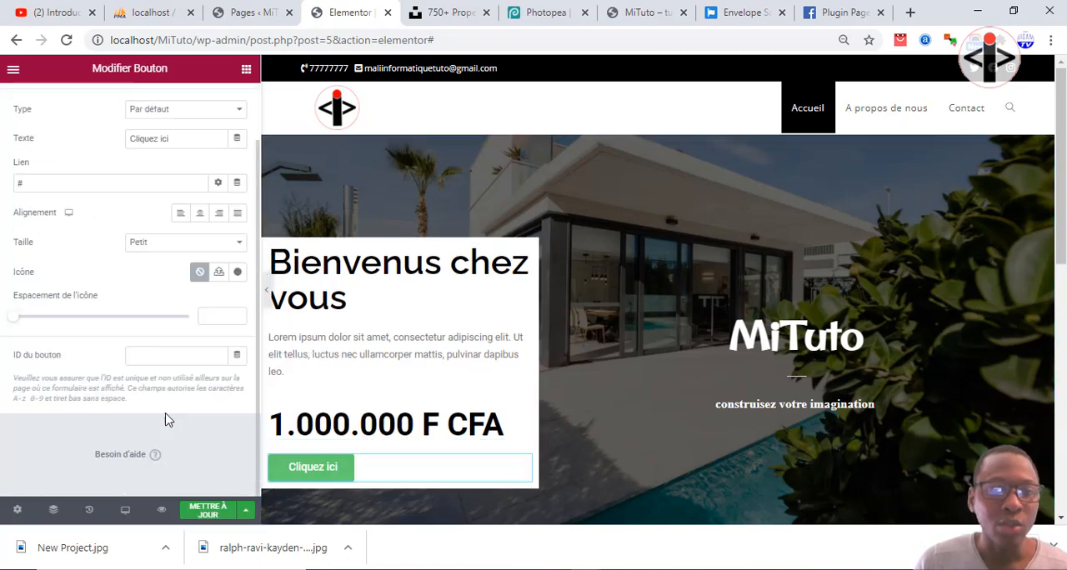
scroll(165, 413, up, 2)
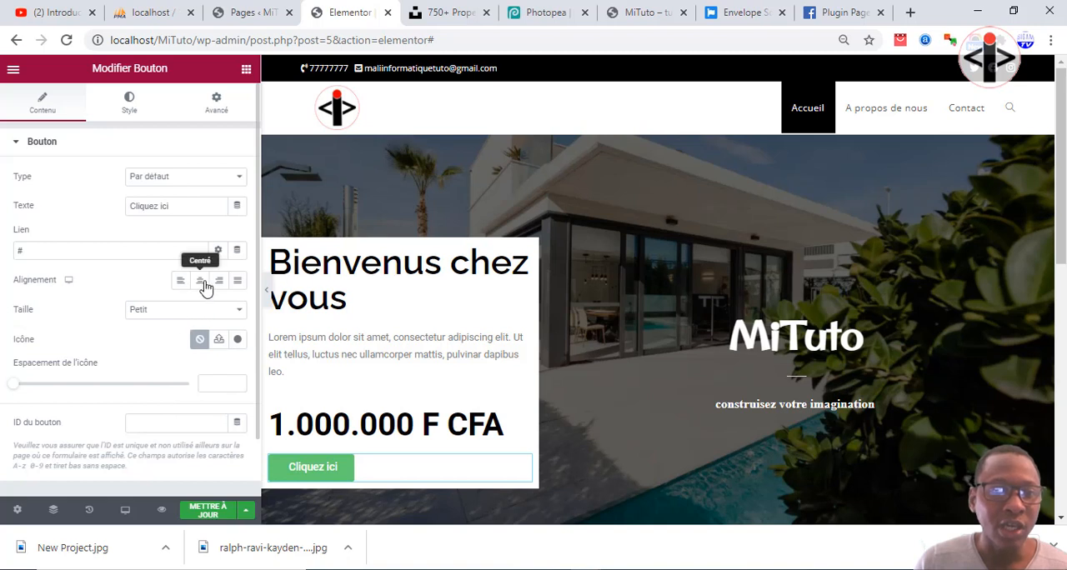
click(200, 282)
click(182, 284)
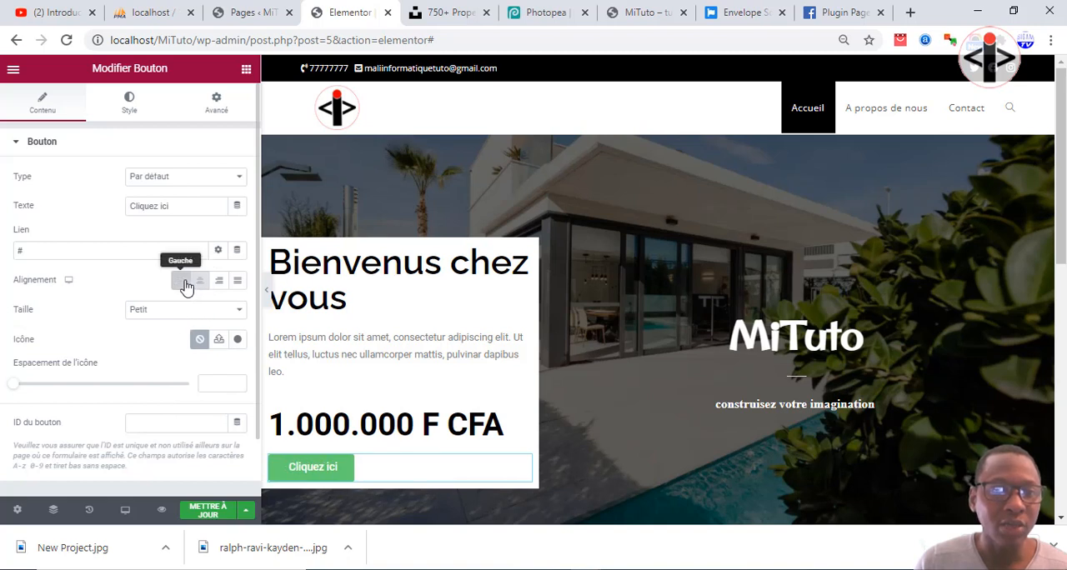
click(238, 284)
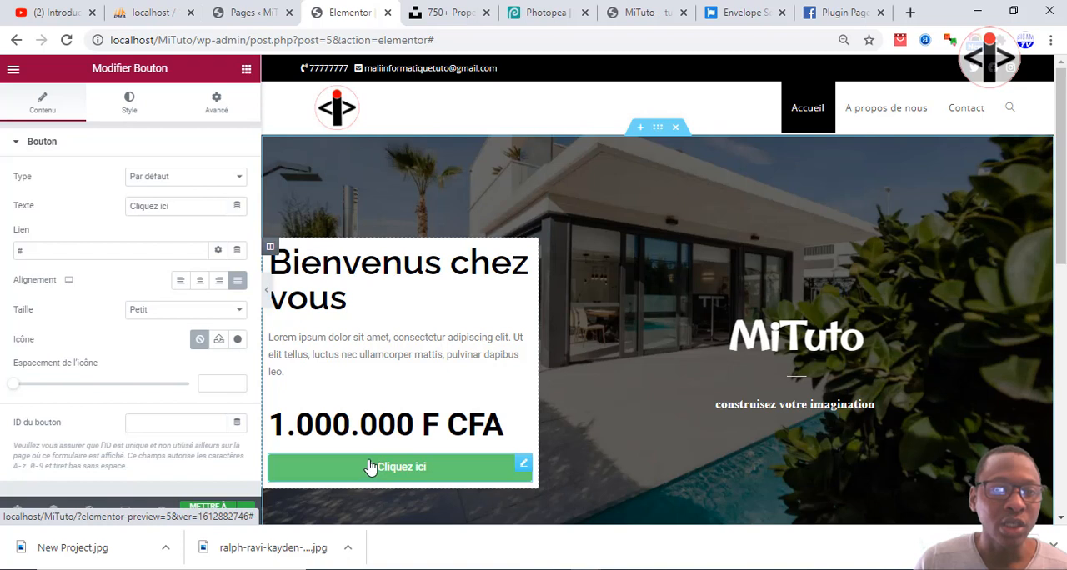
Change the text of the green button from the default label to "Contact".
drag(171, 209, 58, 214)
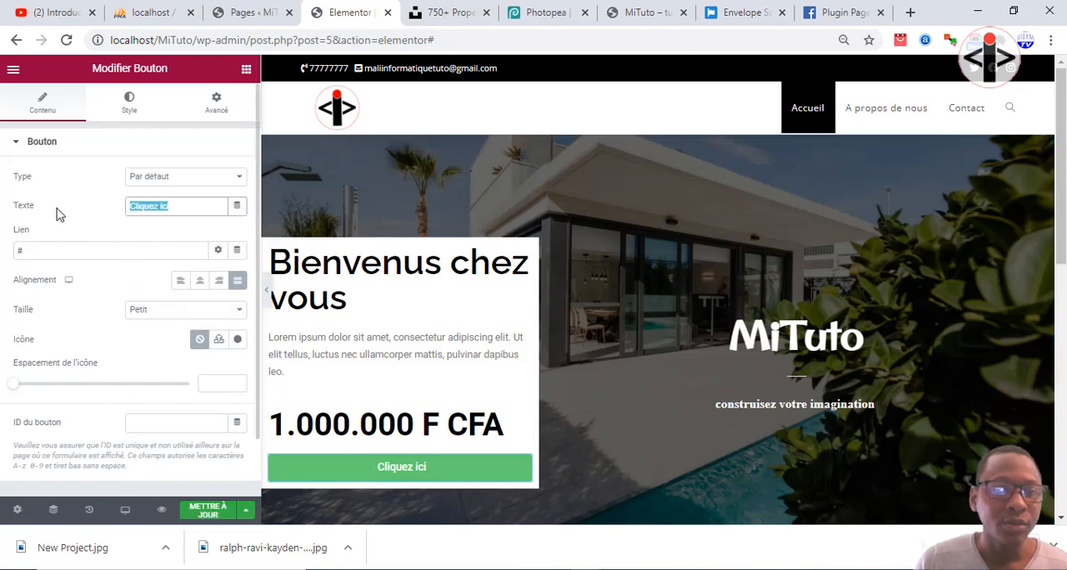
text(Co)
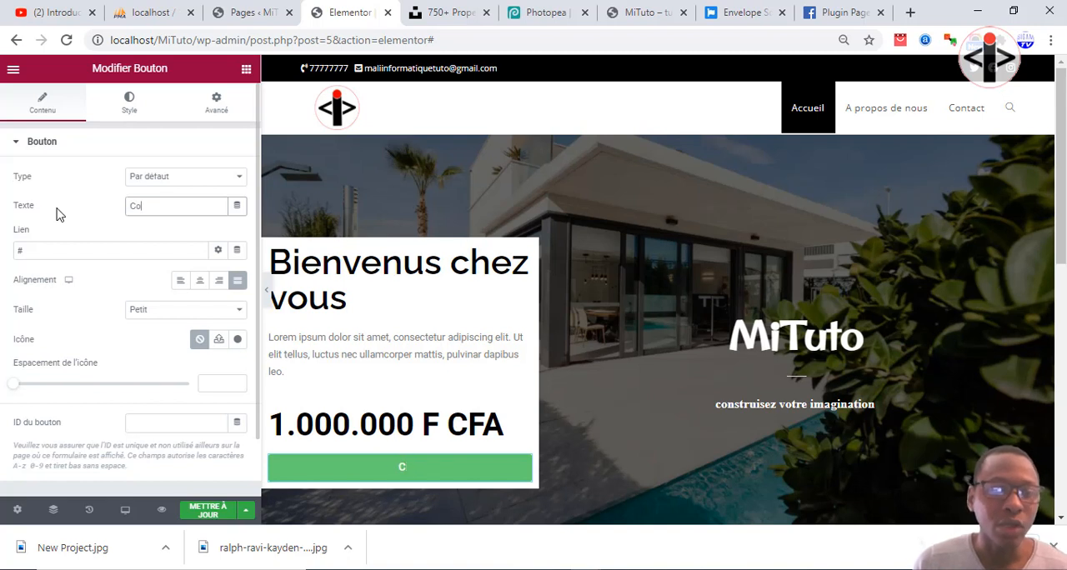
text(nta)
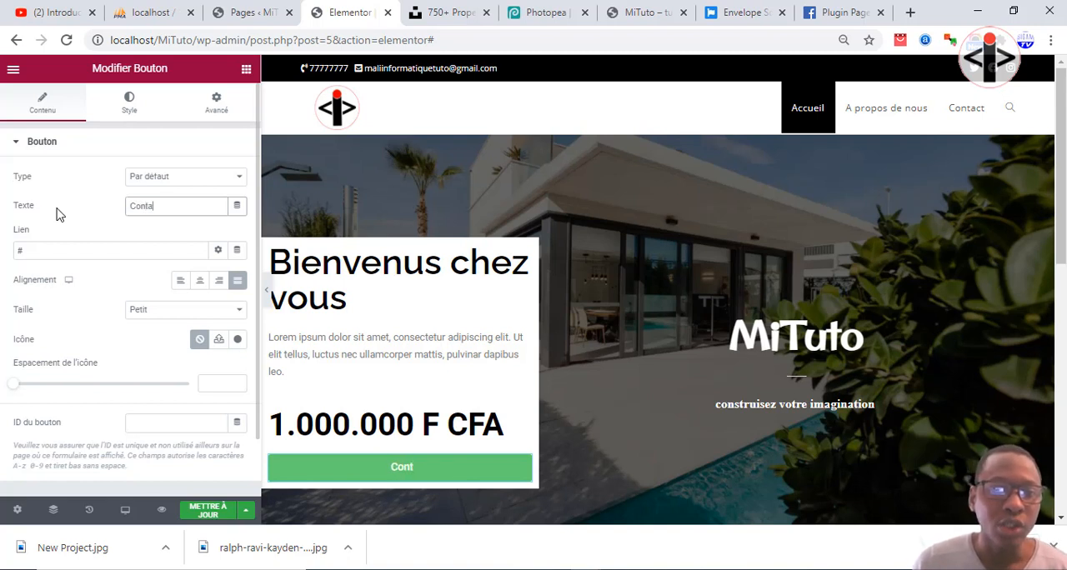
text(ct)
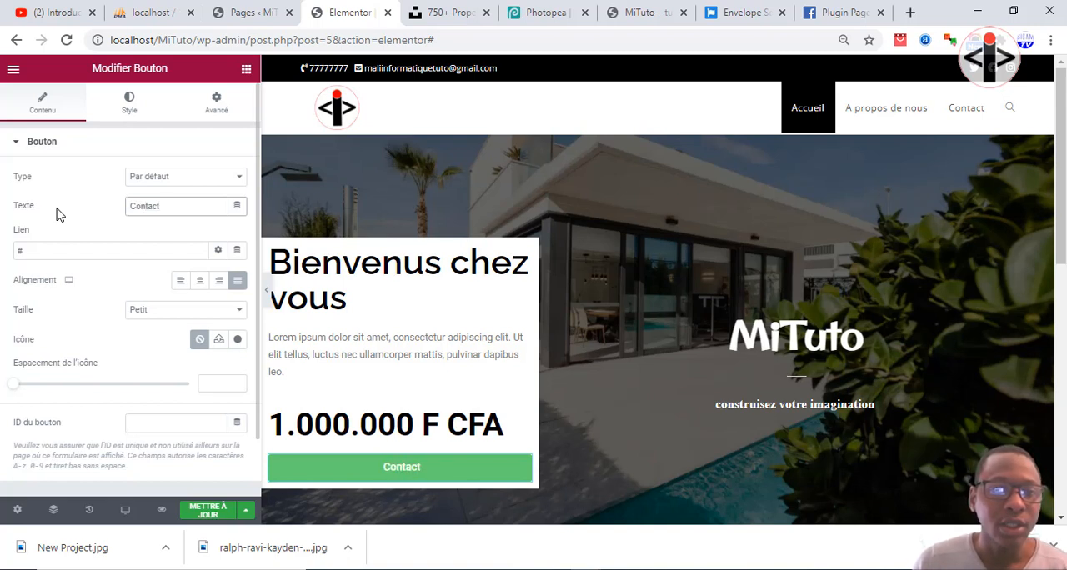
click(129, 111)
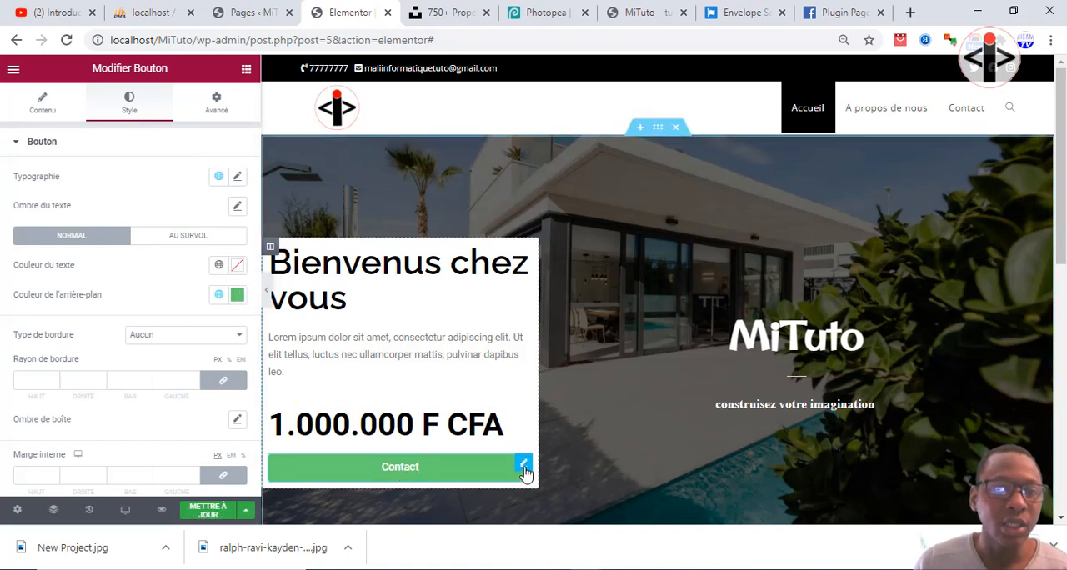
scroll(167, 275, down, 1)
scroll(160, 273, up, 1)
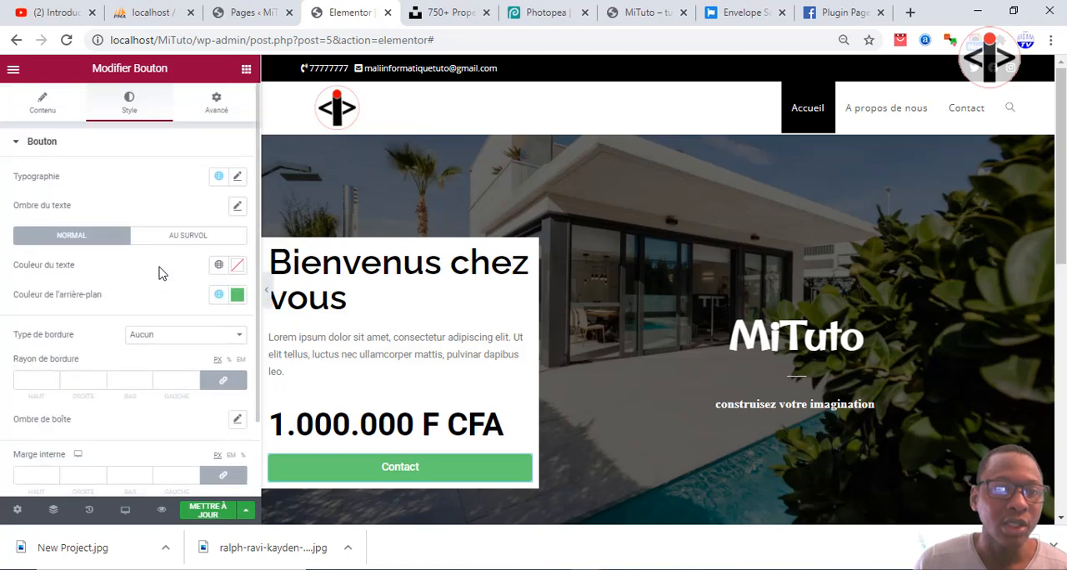
click(40, 105)
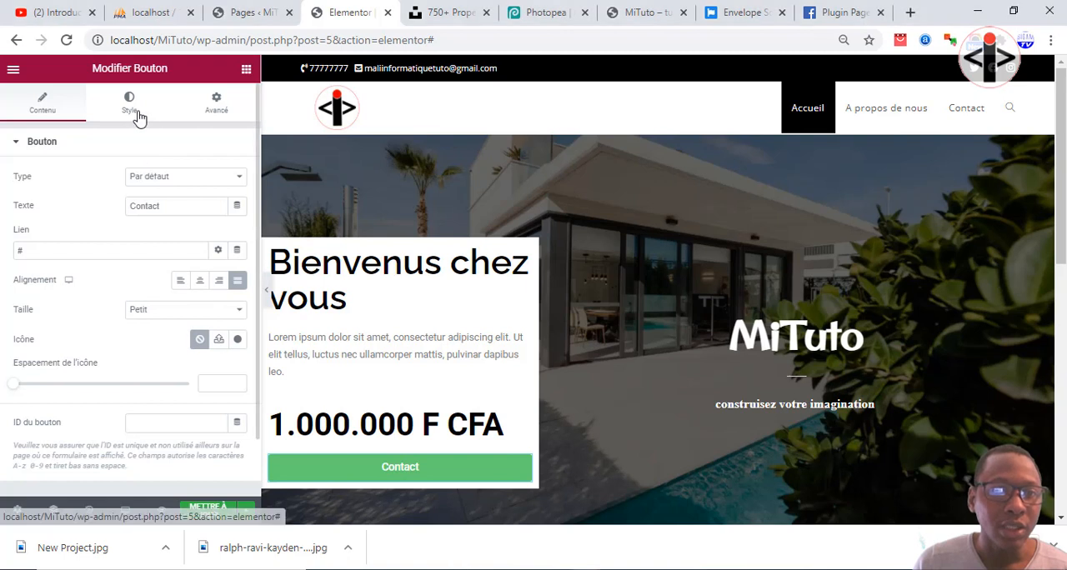
Set the font family of the green Contact button's text to Raleway in its typography settings.
click(133, 115)
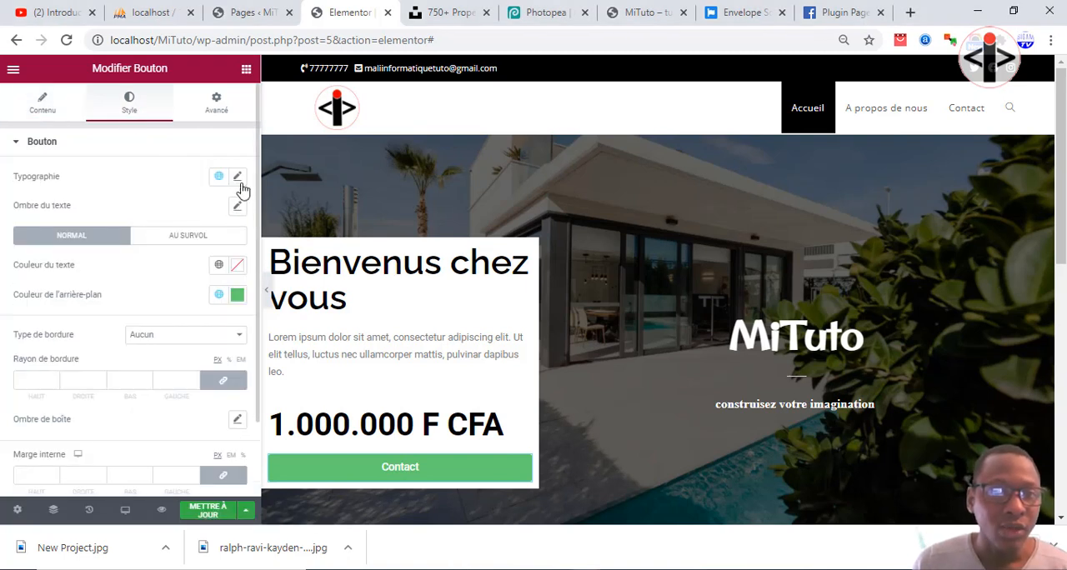
click(239, 177)
click(164, 250)
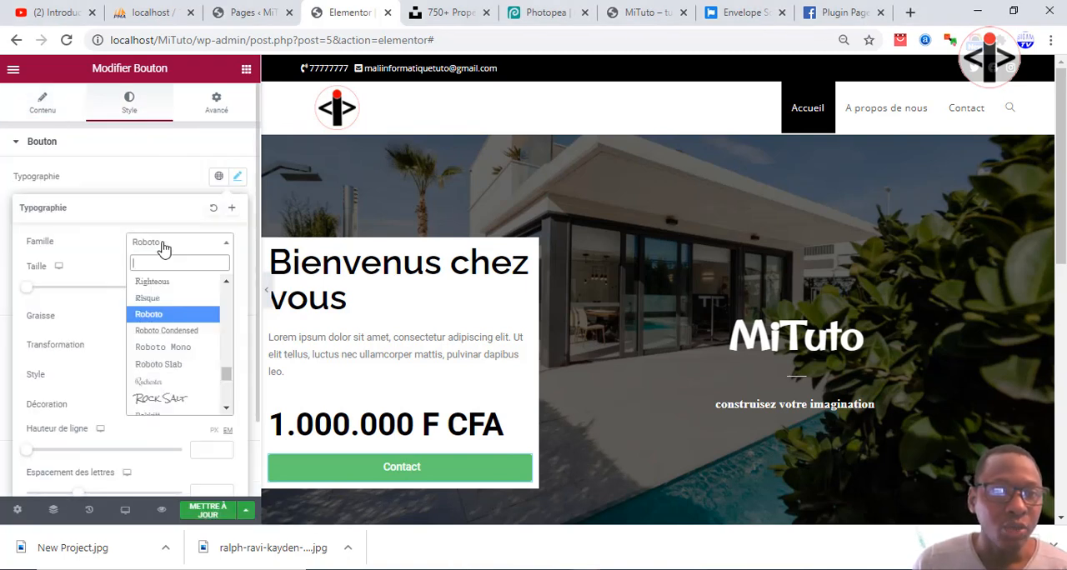
text(rela)
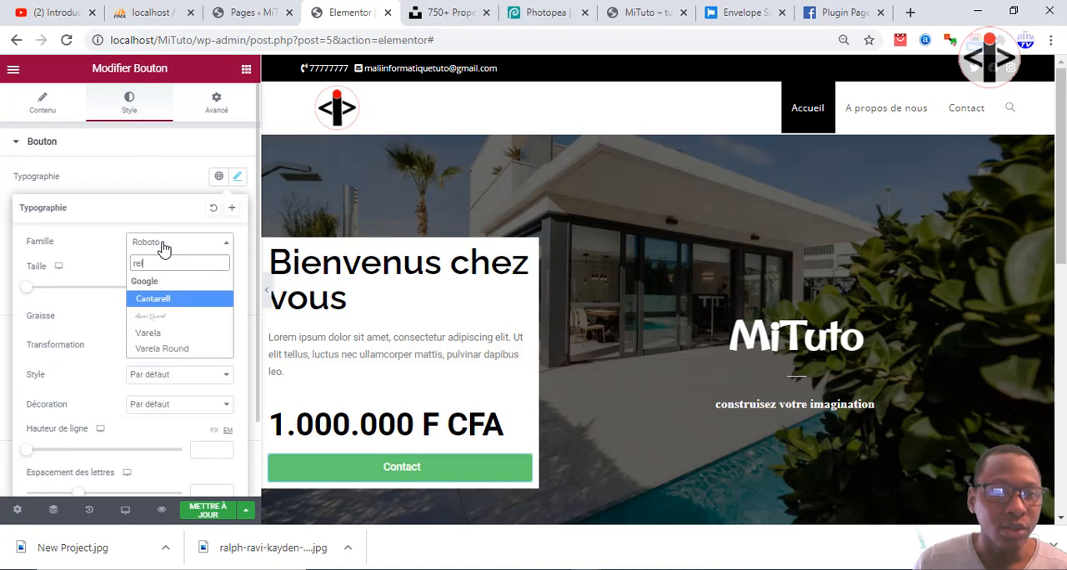
key(BackSpace)
key(BackSpace)
key(BackSpace)
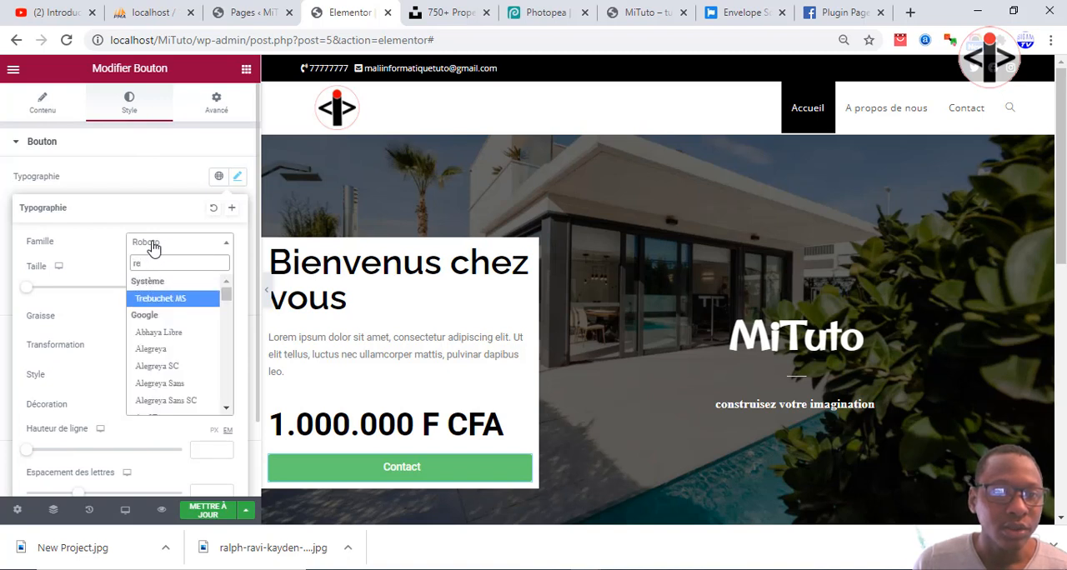
text(al)
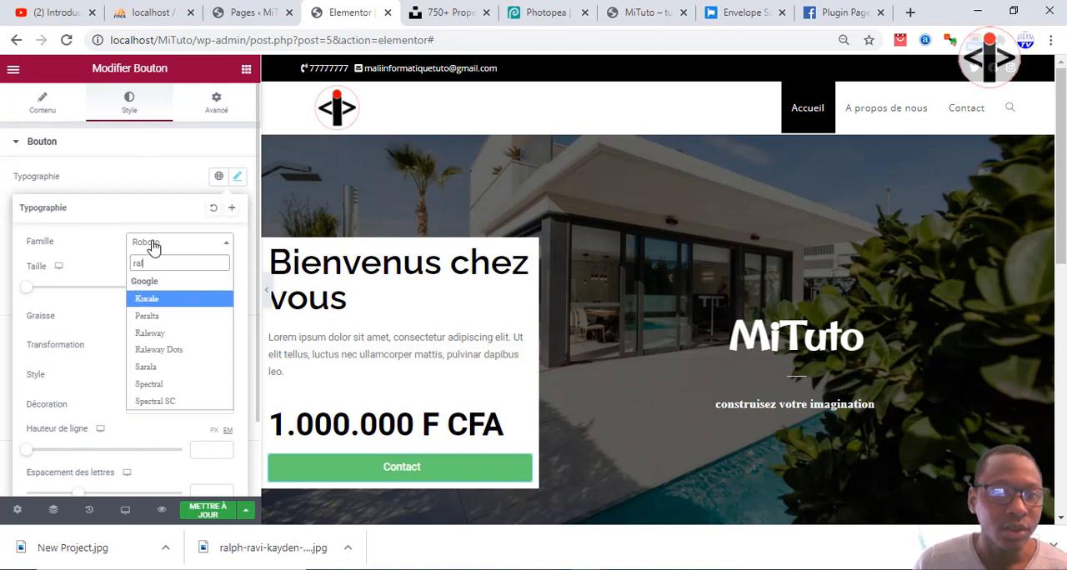
text(e)
click(150, 316)
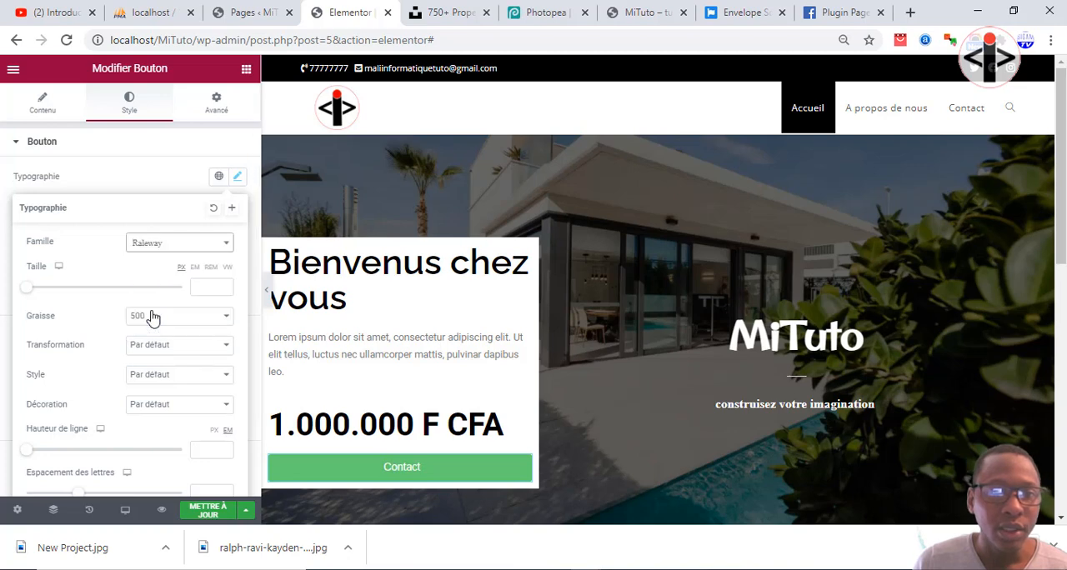
Change the Contact button's background colour from green to a dark grey-green, #5A615B.
click(369, 475)
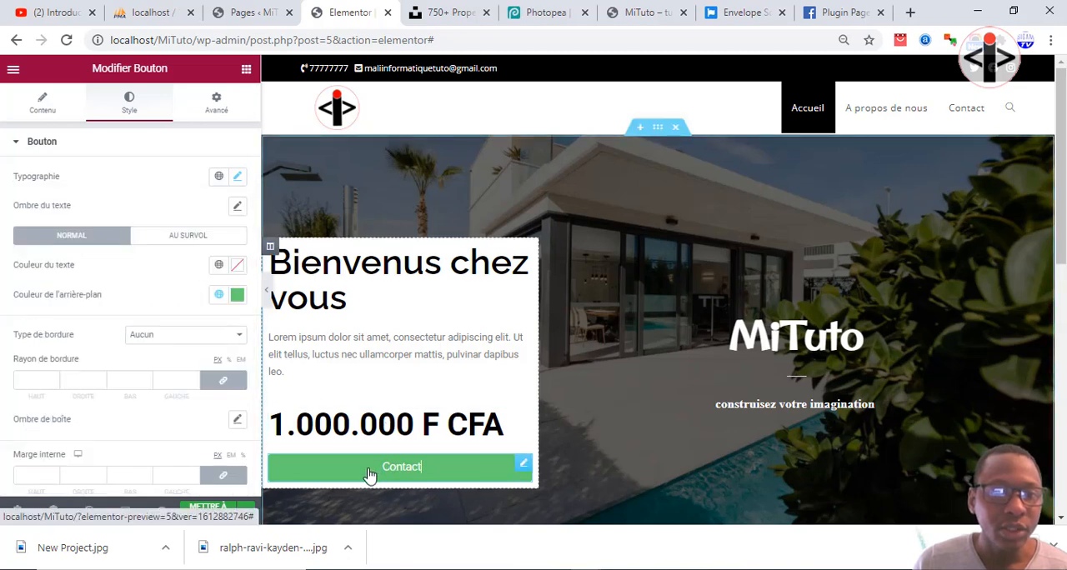
click(237, 294)
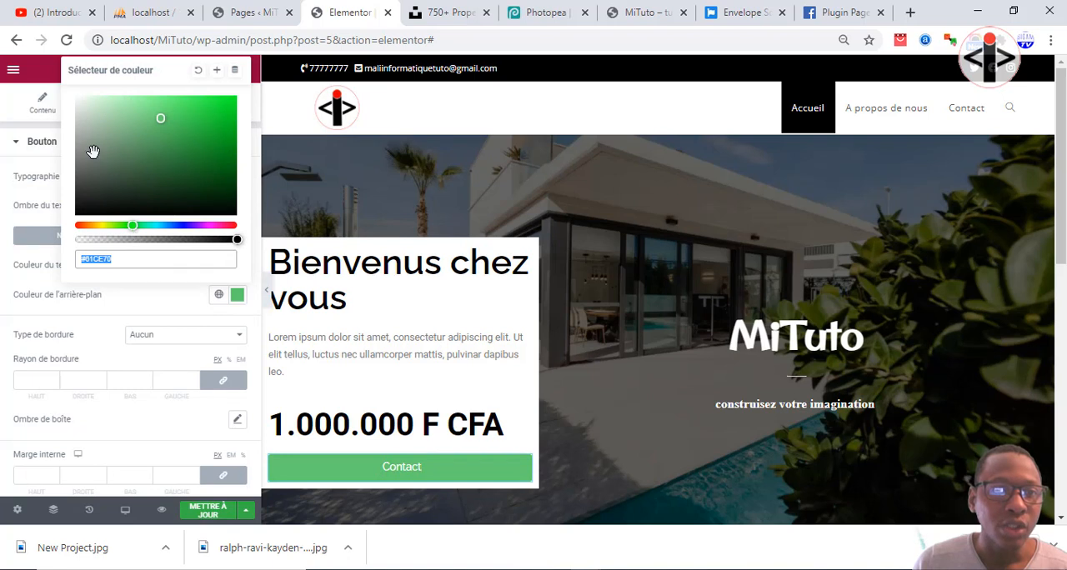
mouse_move(90, 148)
mouse_down()
mouse_move(84, 136)
mouse_move(75, 169)
mouse_move(85, 170)
mouse_up()
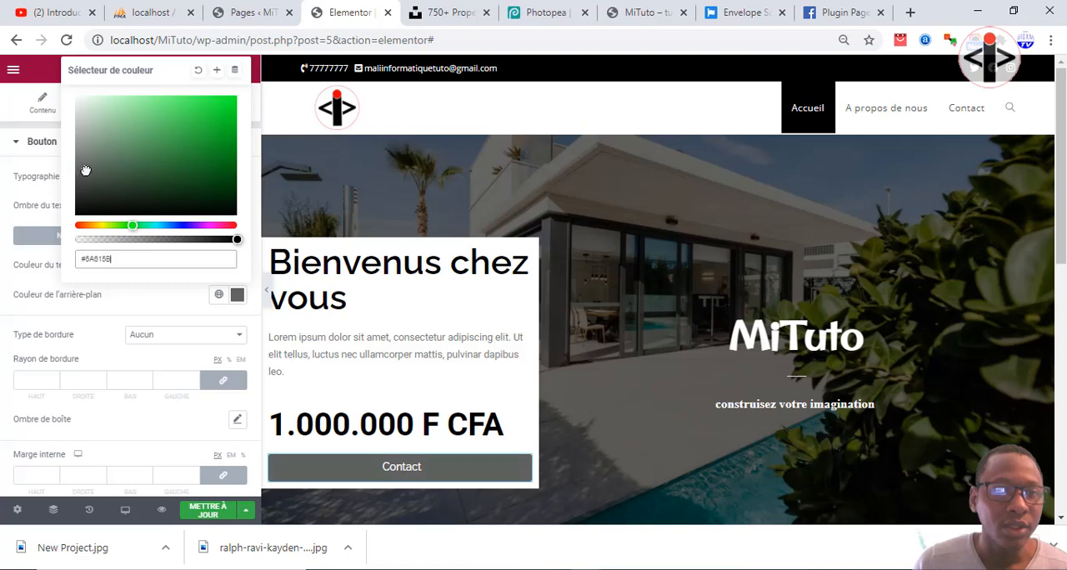
Set the font family of the Lorem ipsum paragraph in the white welcome box to Raleway.
click(353, 343)
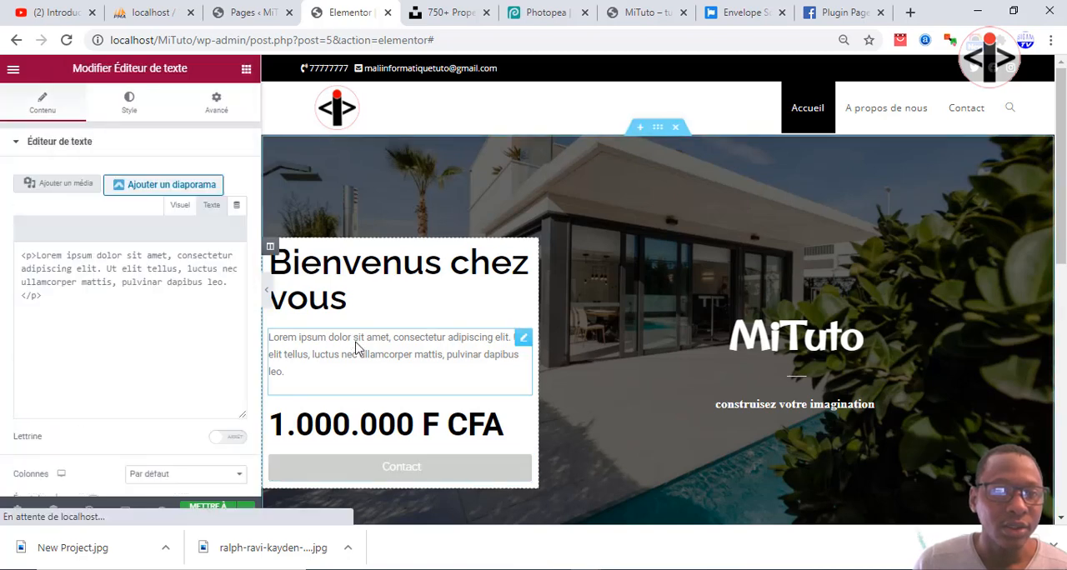
click(521, 341)
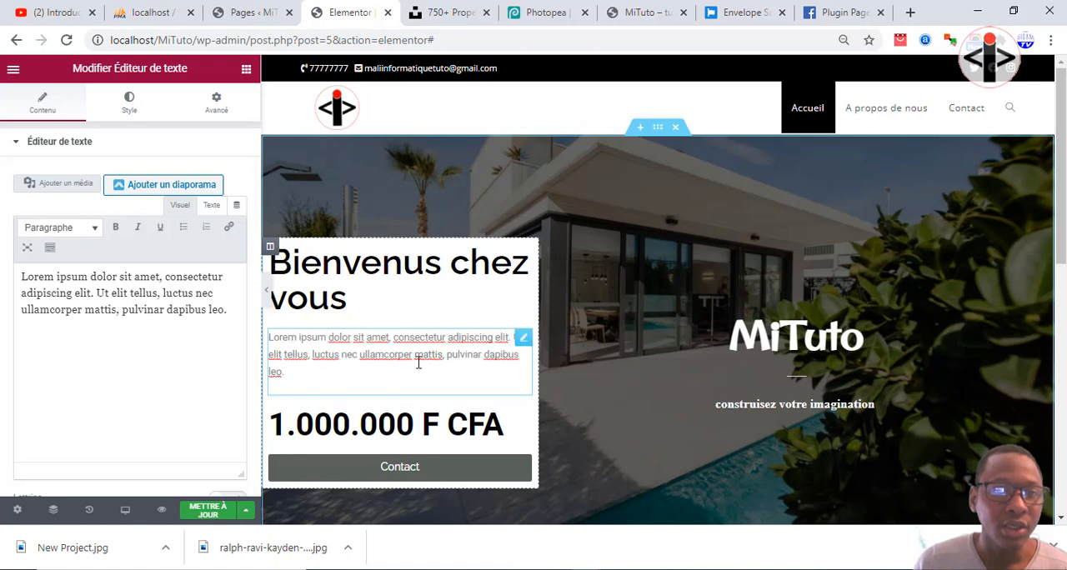
click(131, 107)
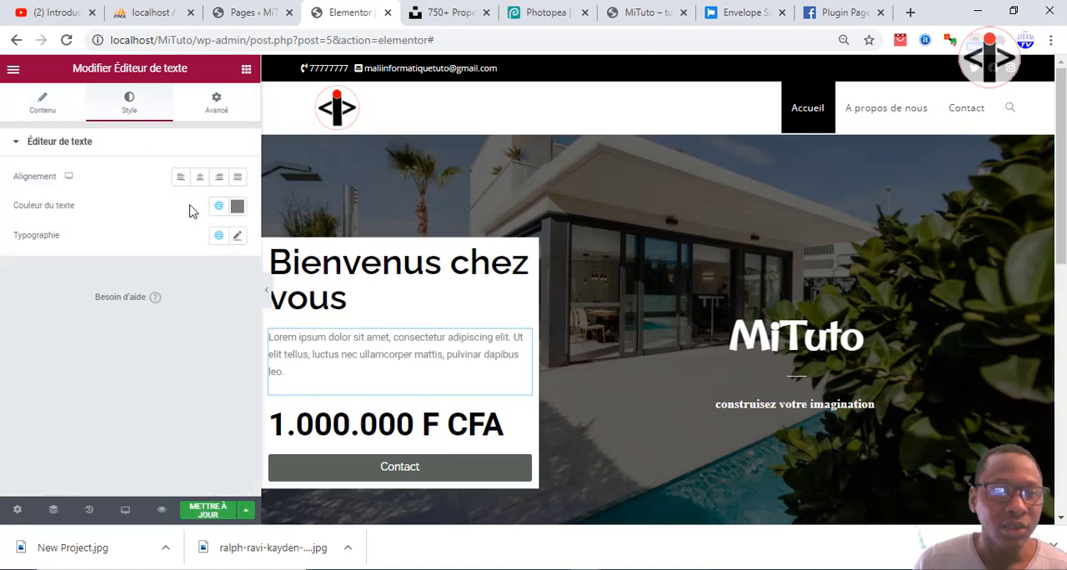
click(238, 239)
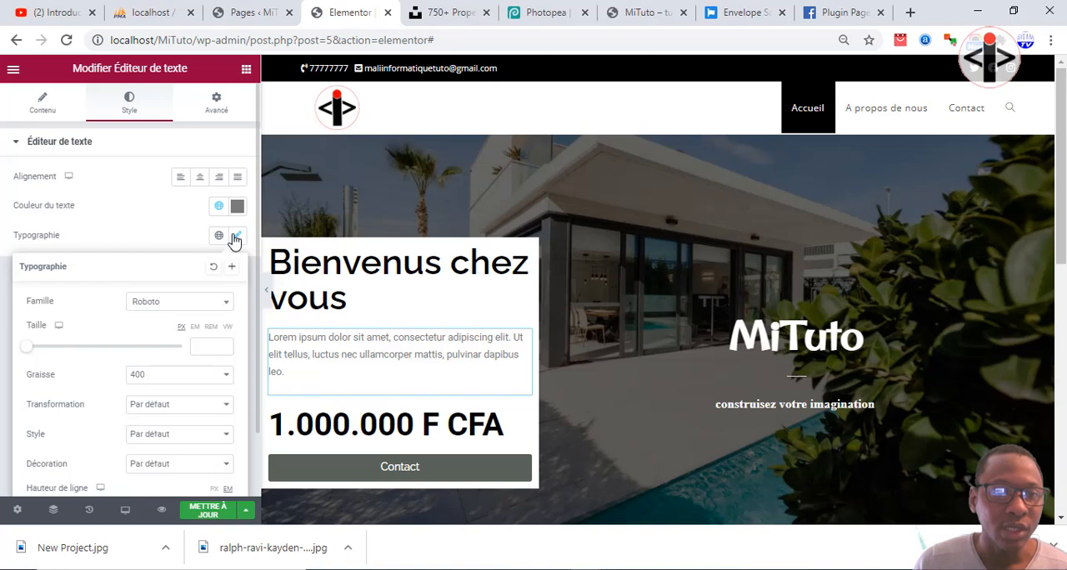
click(179, 305)
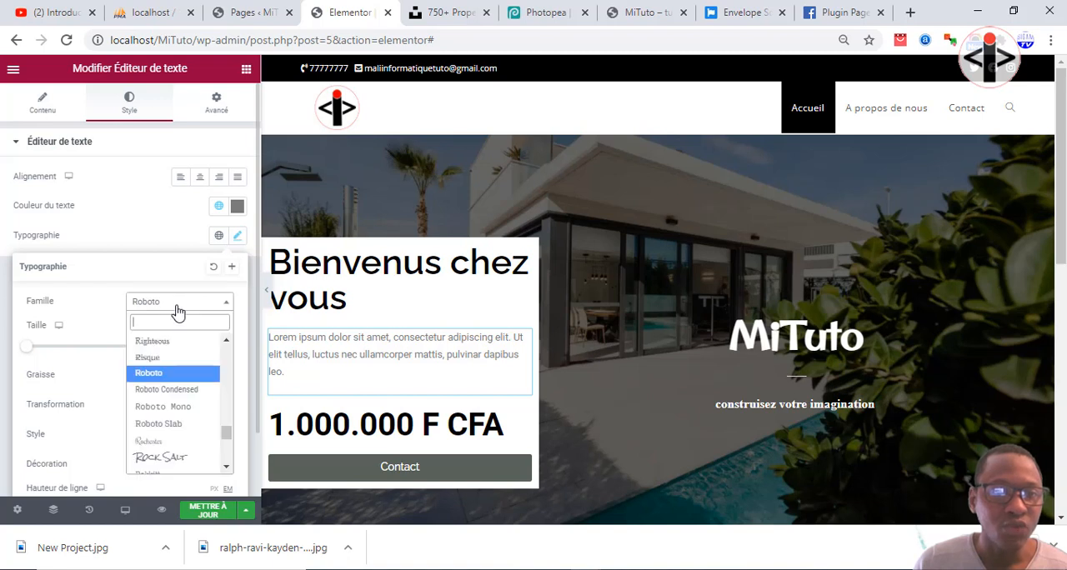
text(rale)
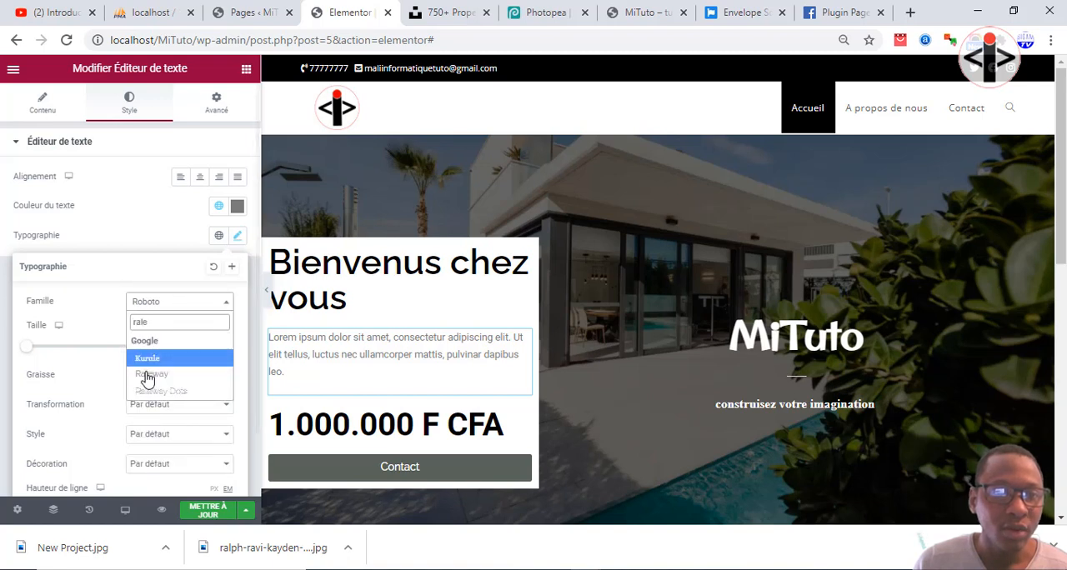
click(146, 375)
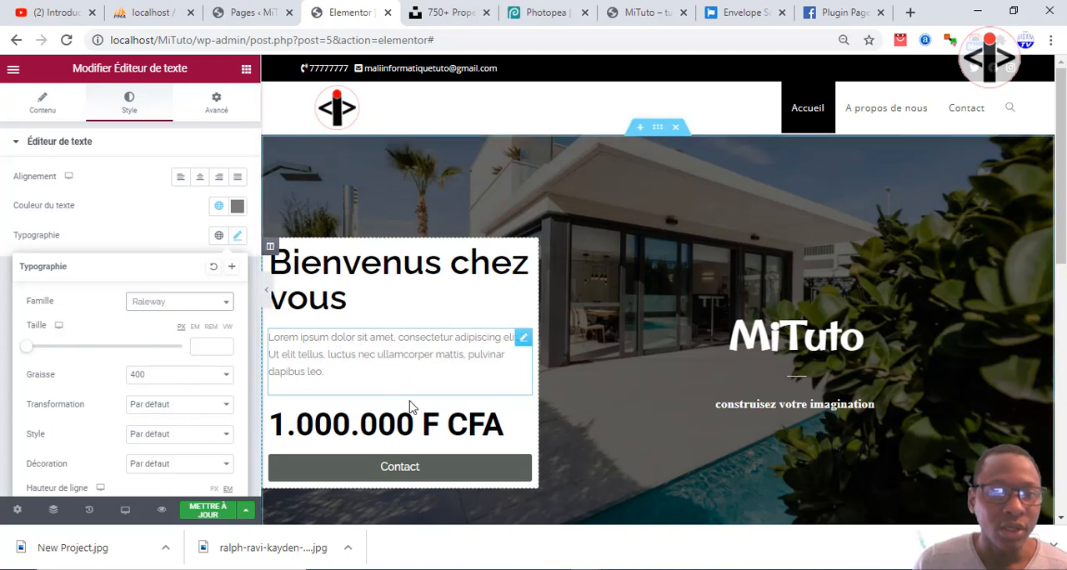
Preview the hero section at full width with the editing panel hidden, and bring the panel back.
click(266, 292)
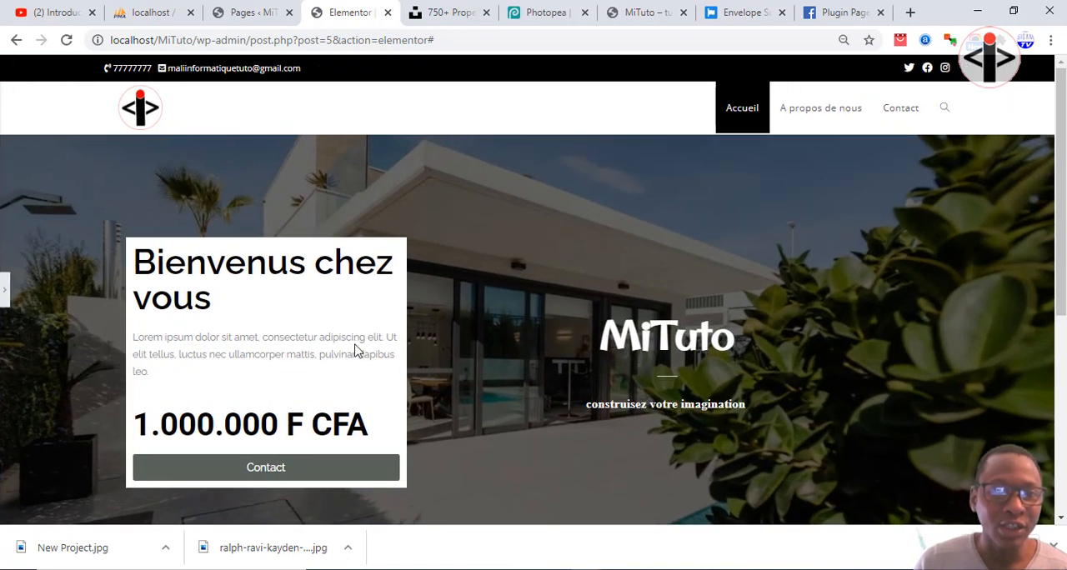
scroll(354, 350, down, 2)
scroll(305, 353, up, 2)
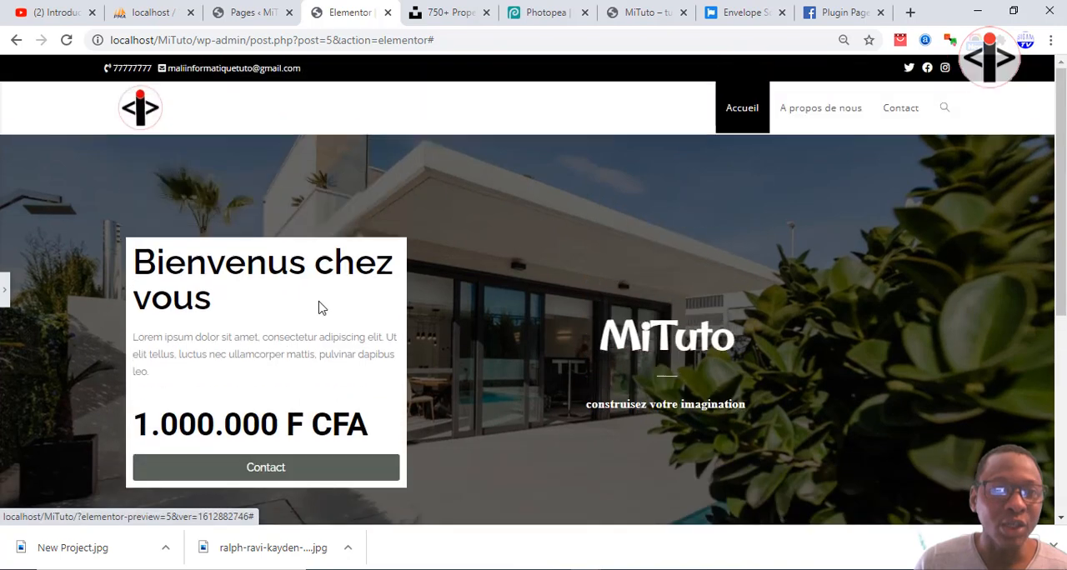
click(4, 292)
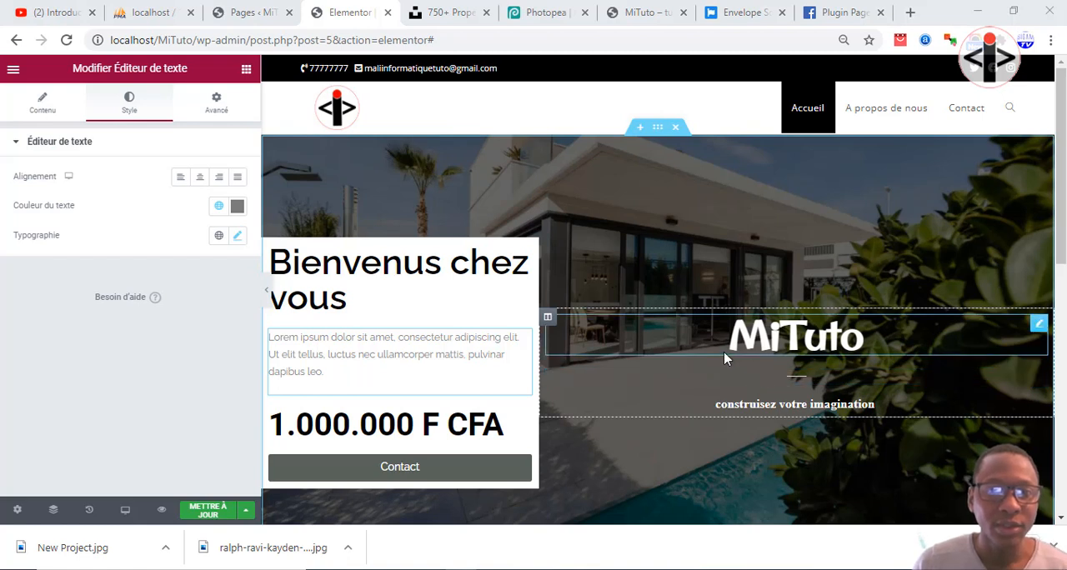
Set the size of the Contact button below the price to Grand.
click(480, 477)
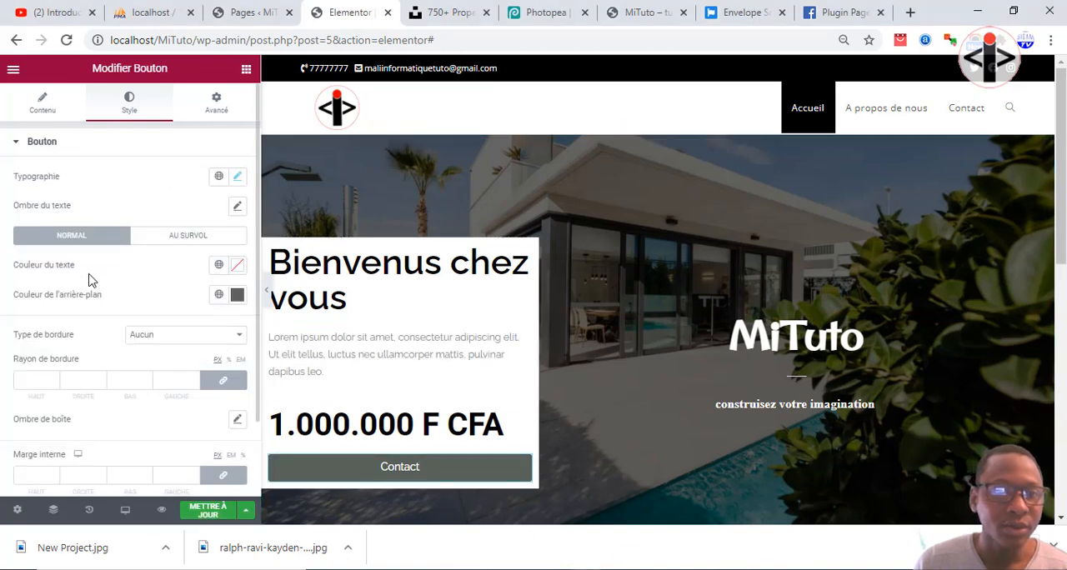
click(38, 107)
scroll(138, 315, down, 1)
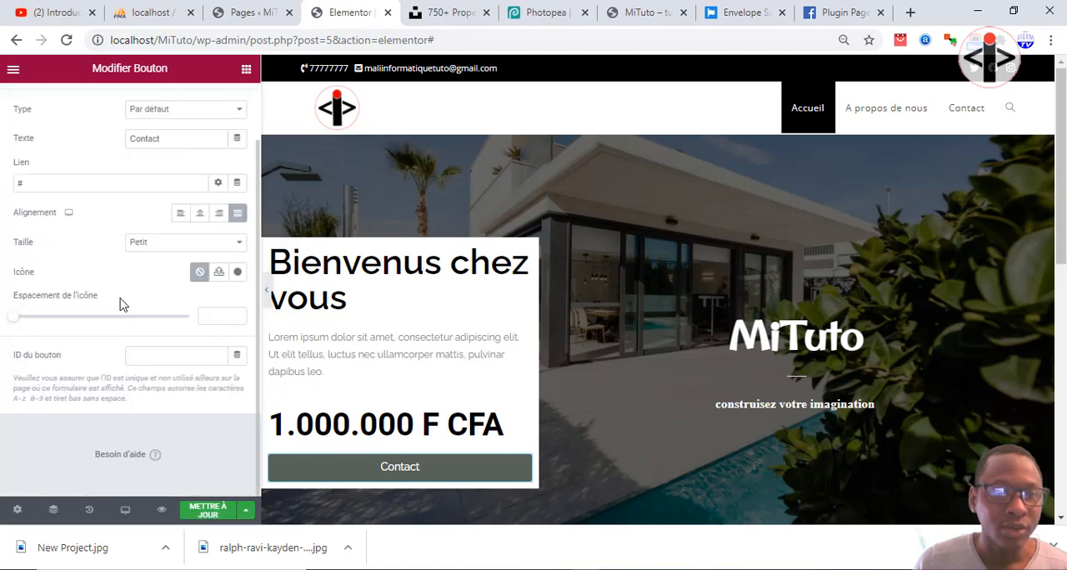
click(149, 246)
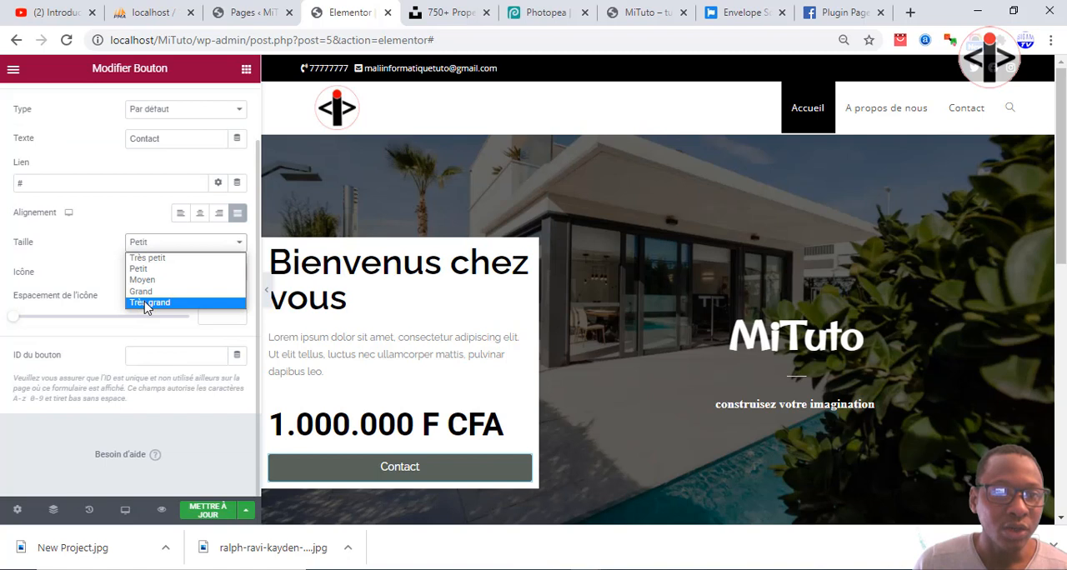
click(140, 291)
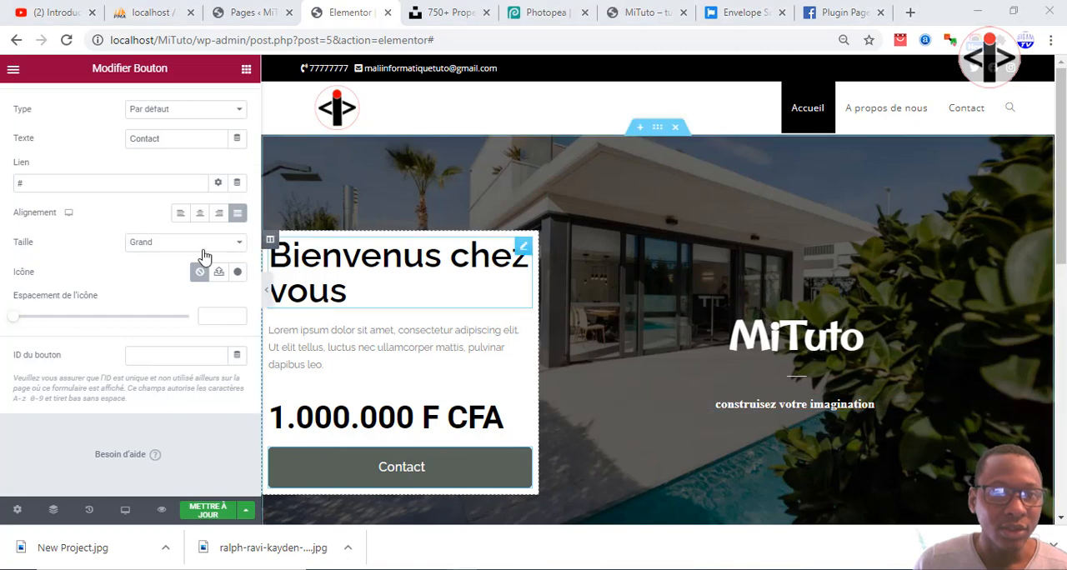
Set the text transformation of the Contact button to Majuscule in its typography settings.
scroll(173, 195, up, 2)
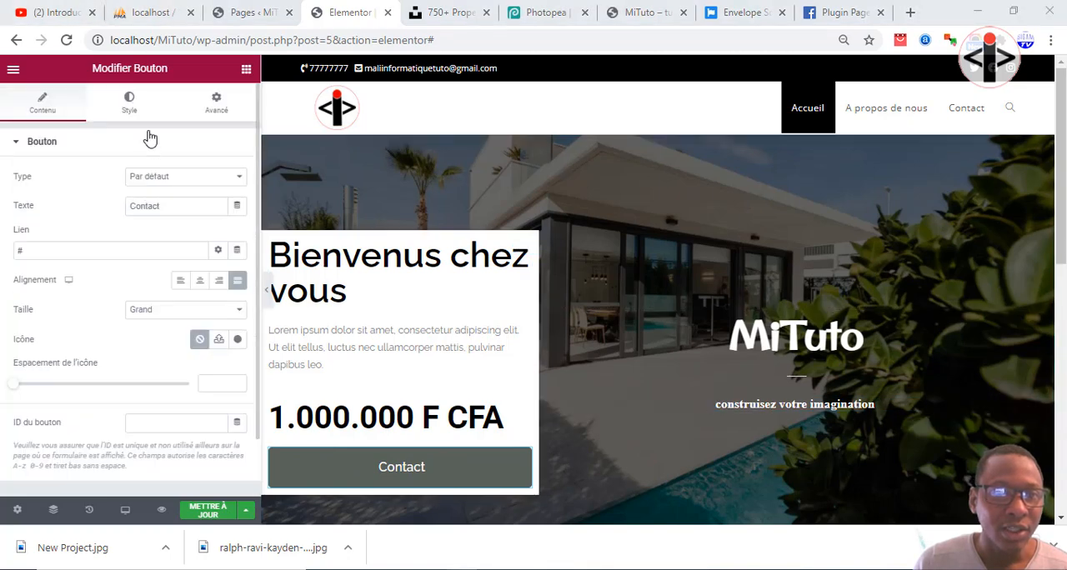
click(130, 103)
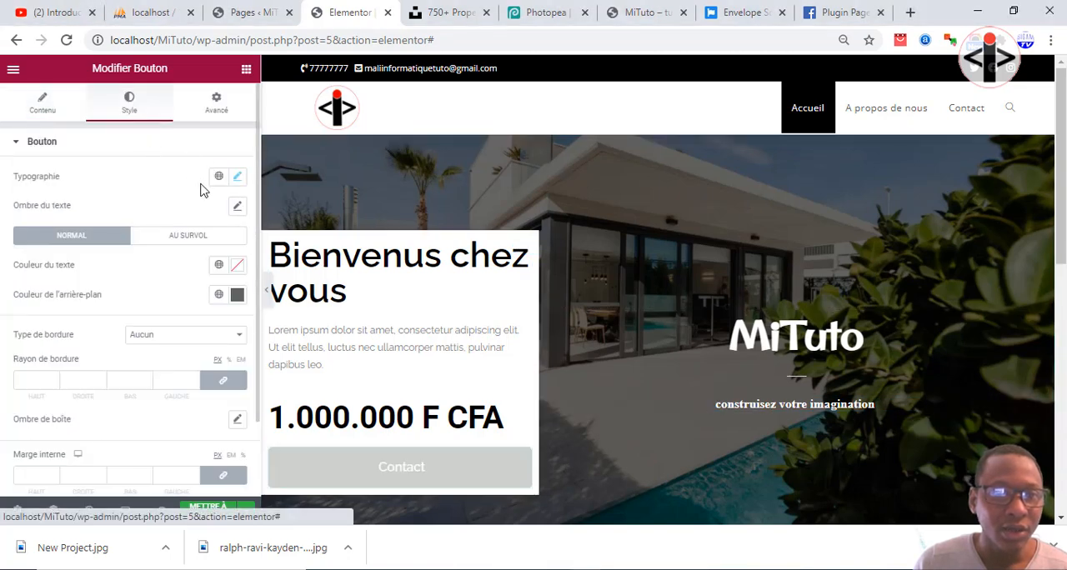
click(238, 177)
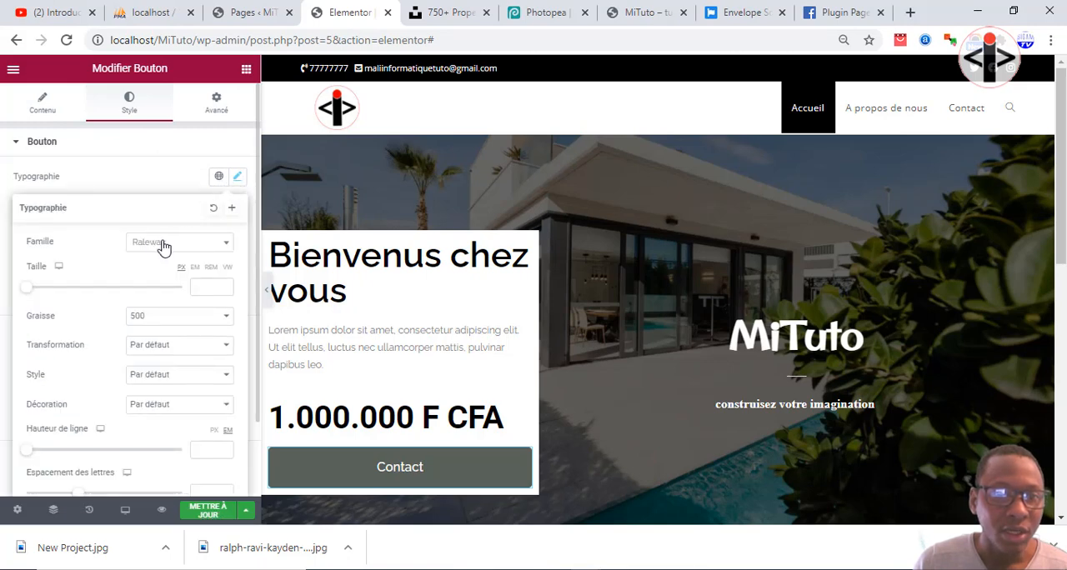
click(147, 350)
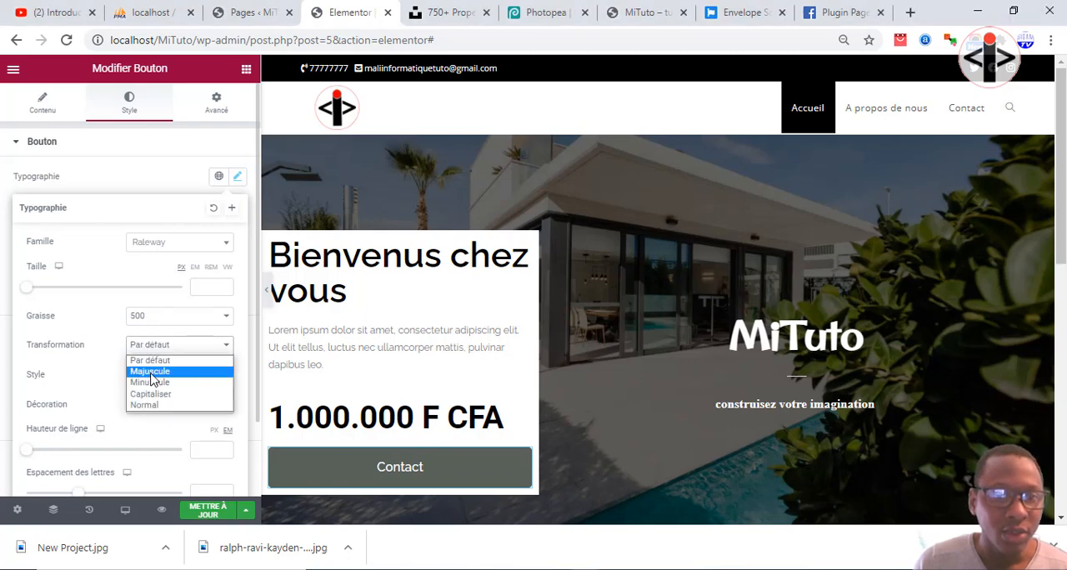
click(151, 372)
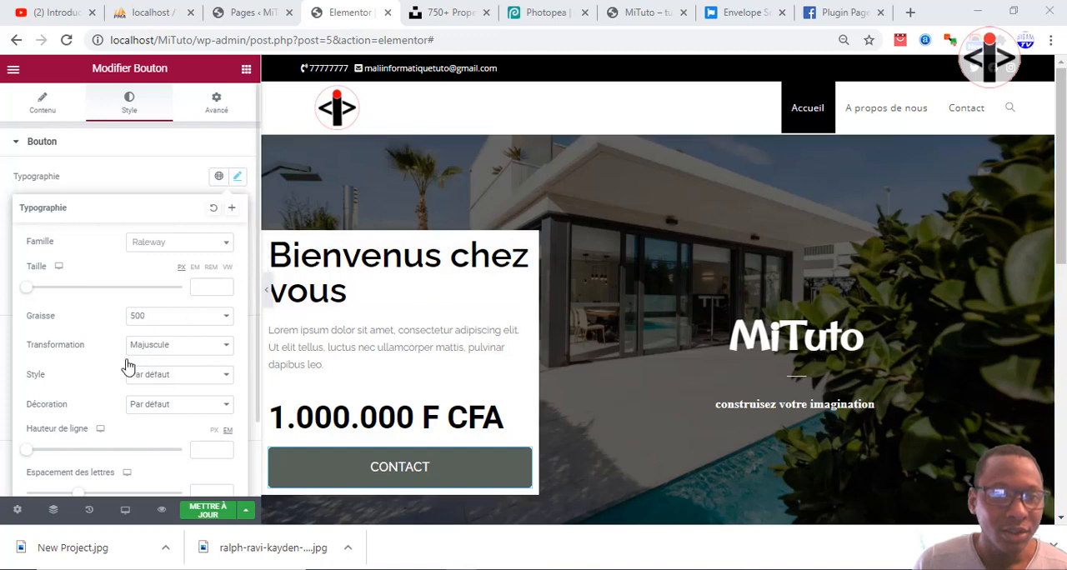
Increase the letter spacing of the Contact button's text to 5.4 and close the typography settings.
scroll(130, 410, down, 1)
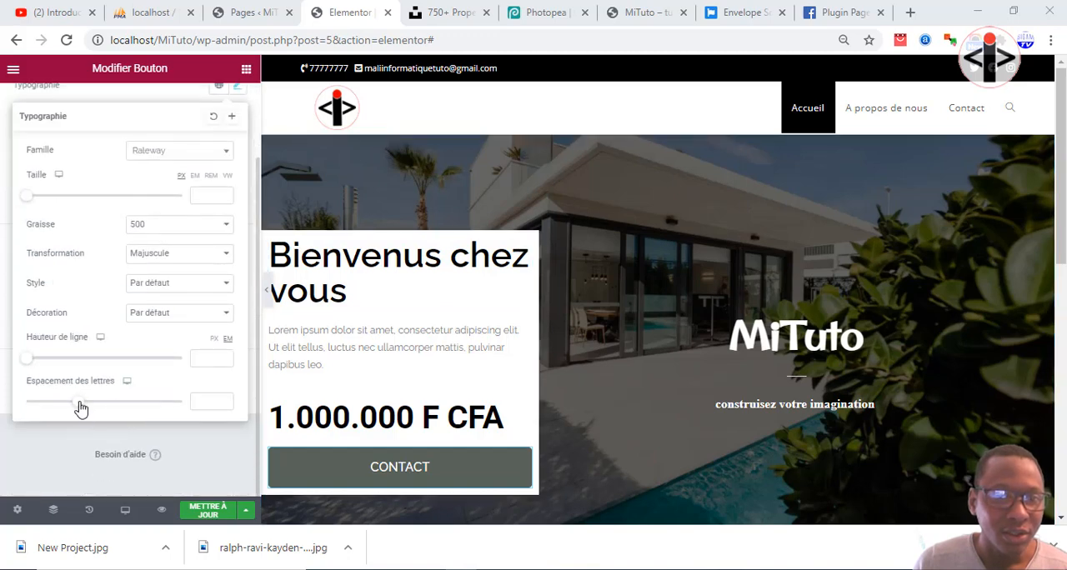
drag(79, 407, 136, 408)
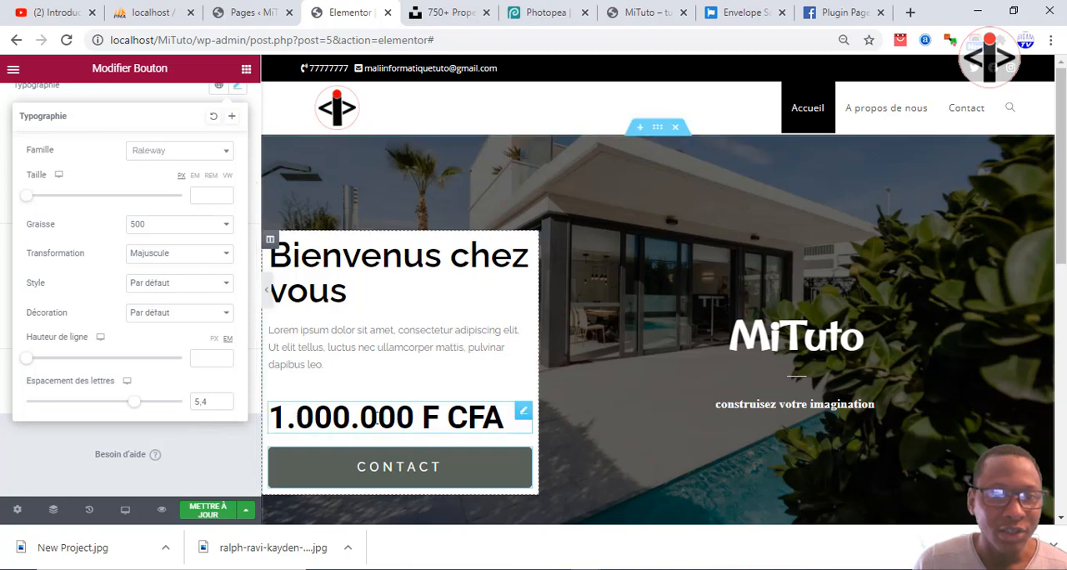
click(471, 471)
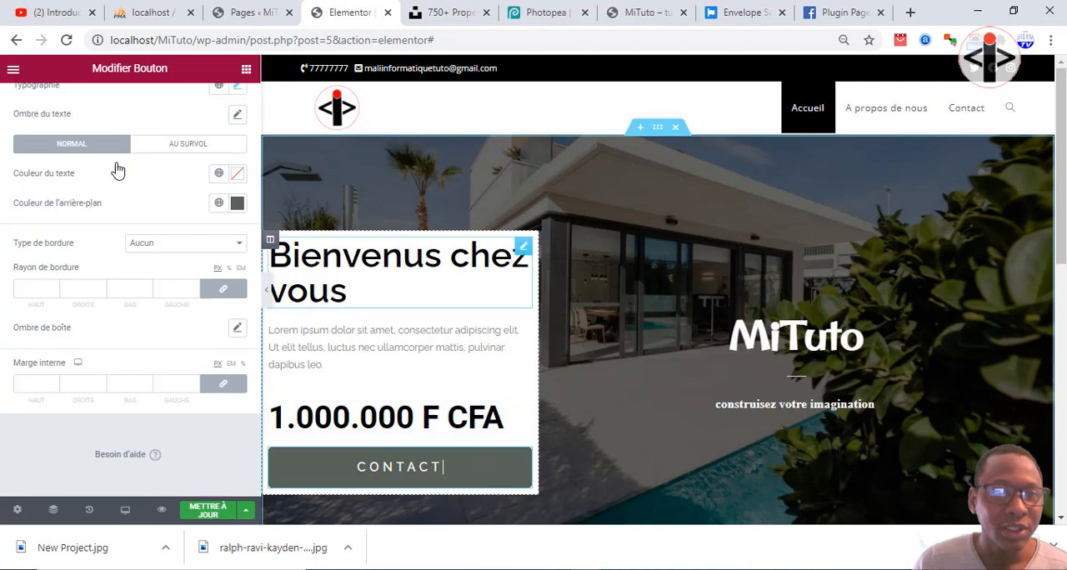
scroll(114, 175, up, 2)
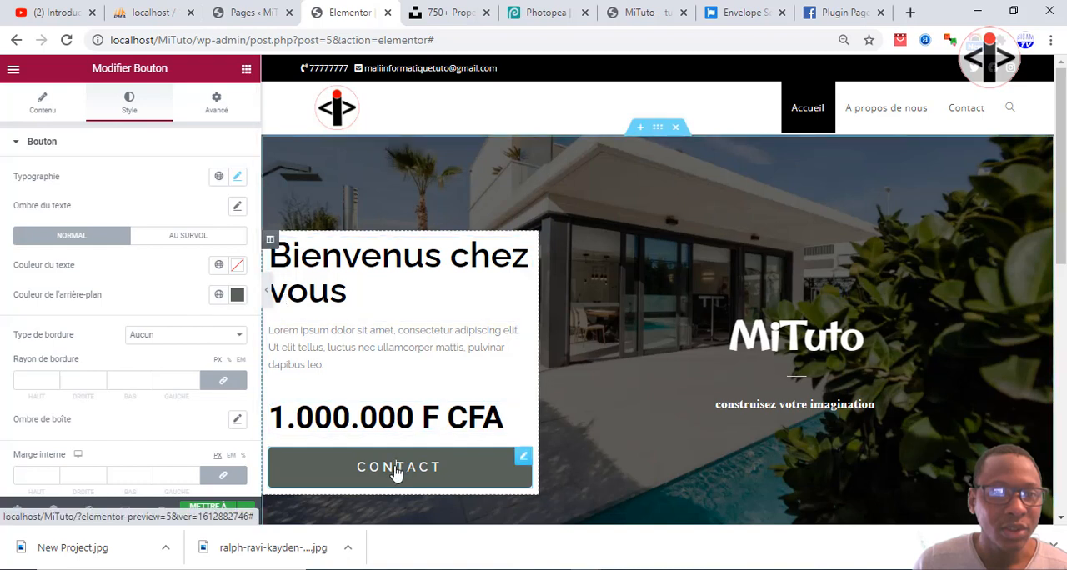
Make the Contact button's hover background colour fully transparent, using #02010100.
click(175, 239)
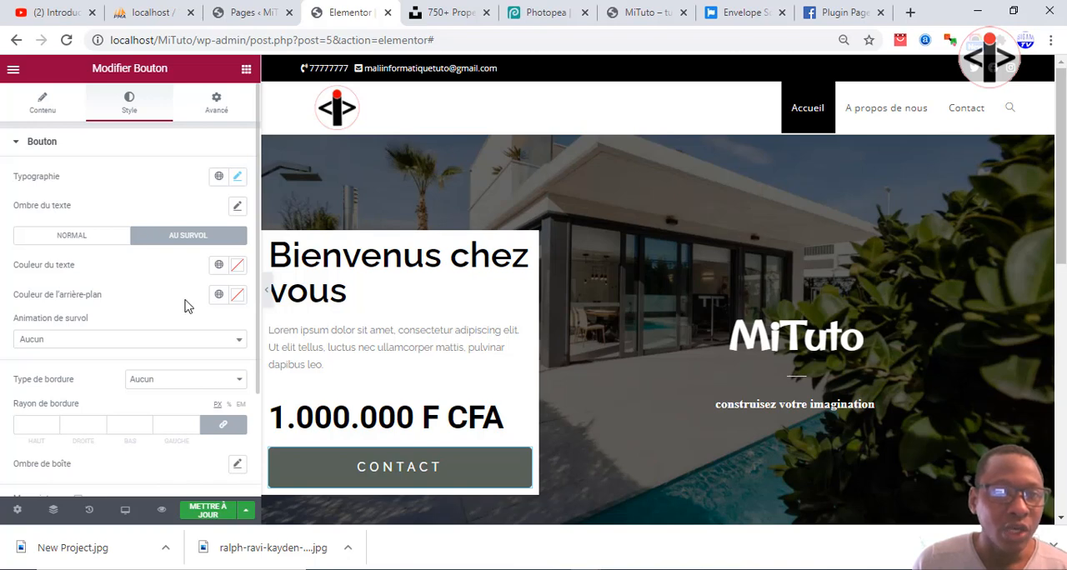
click(237, 302)
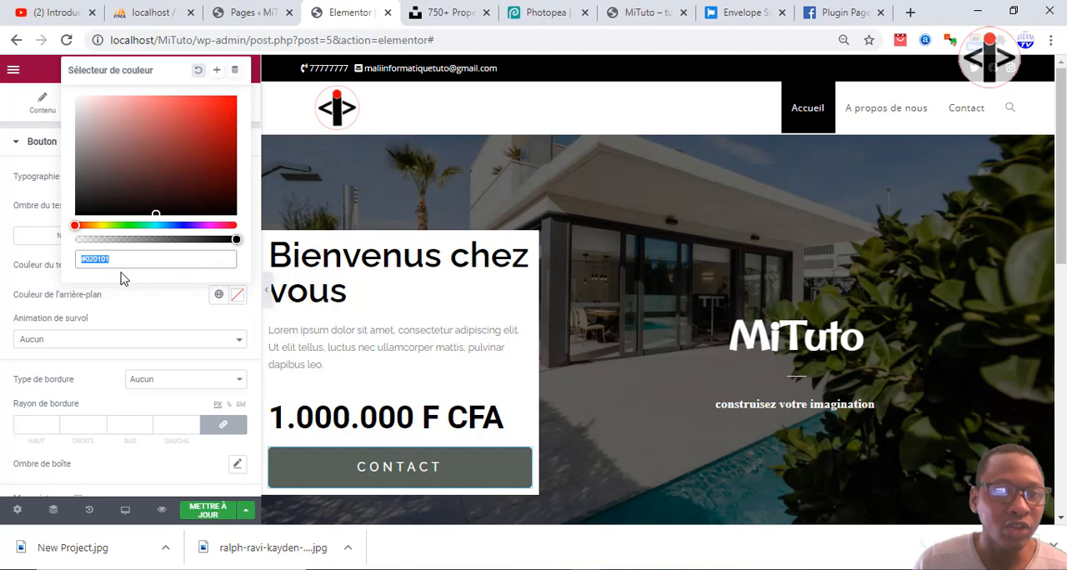
click(155, 298)
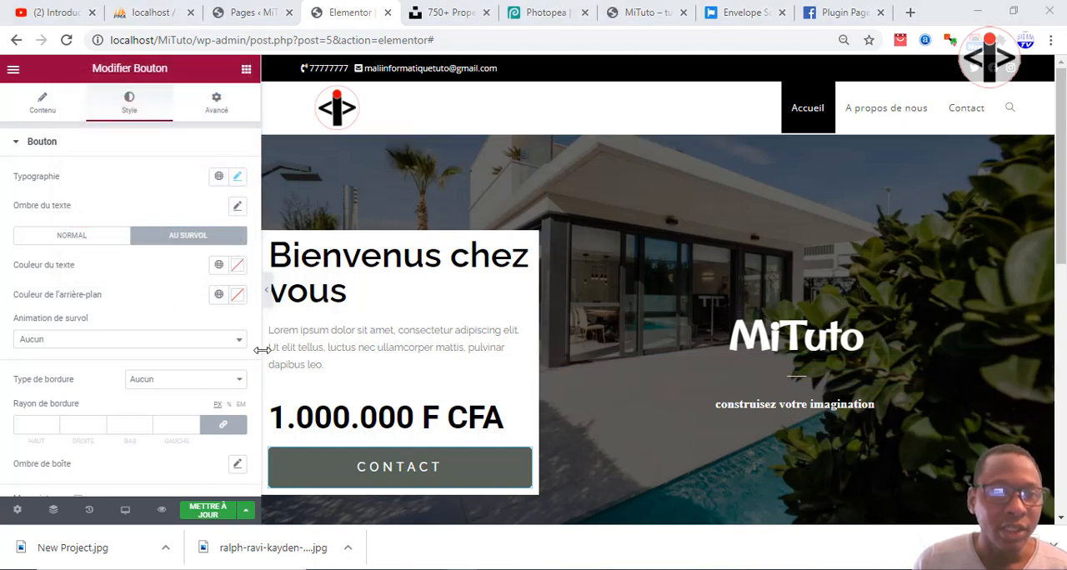
click(180, 243)
click(218, 296)
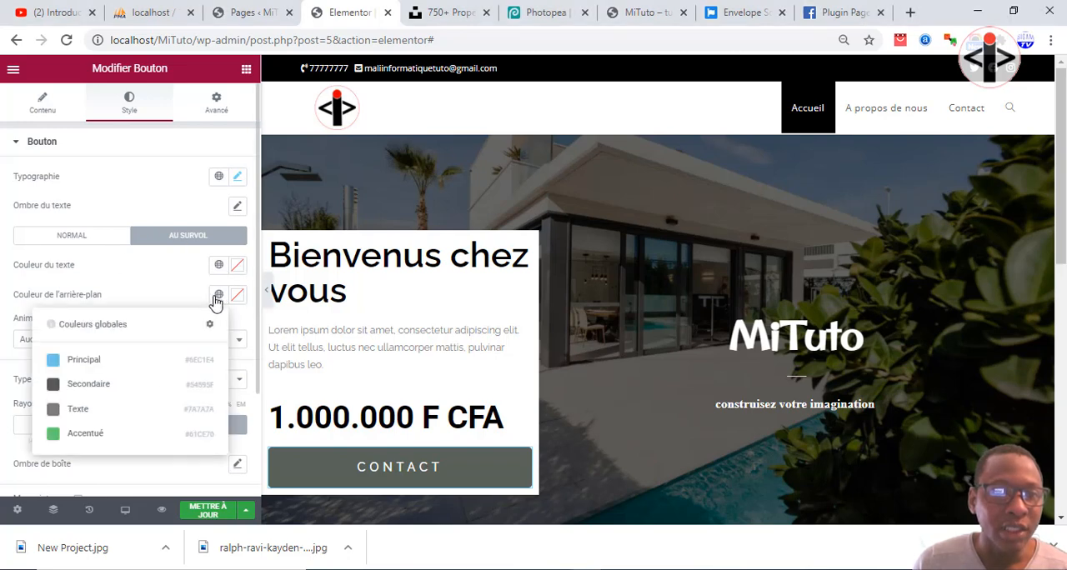
click(220, 296)
click(238, 299)
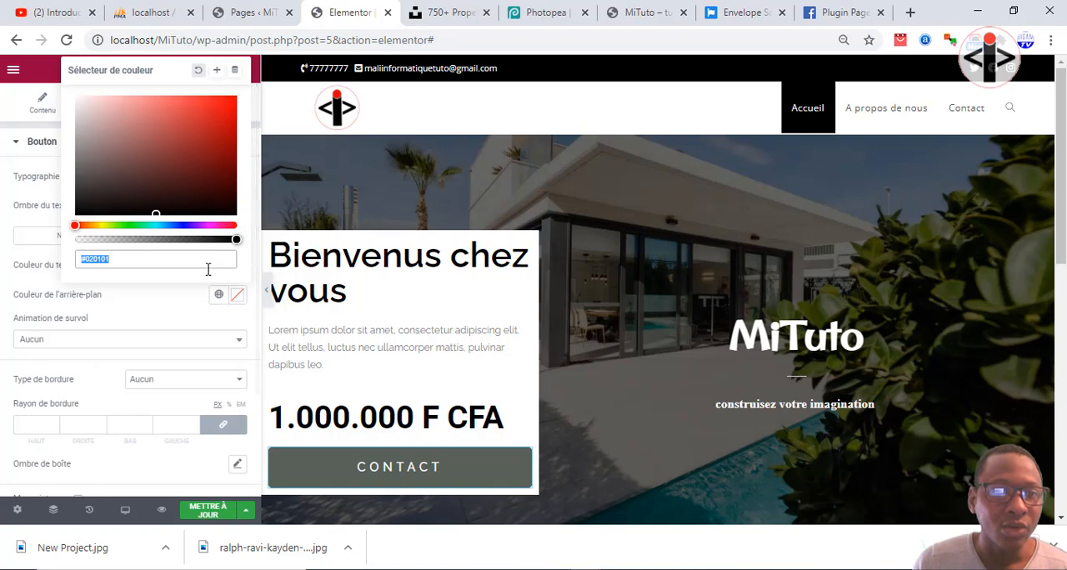
drag(235, 239, 60, 243)
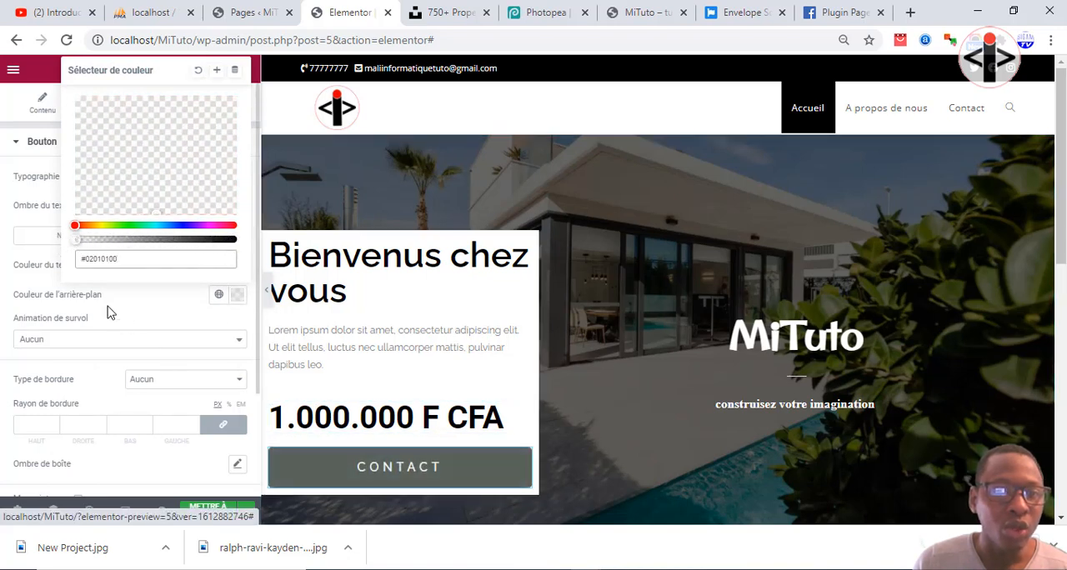
click(161, 323)
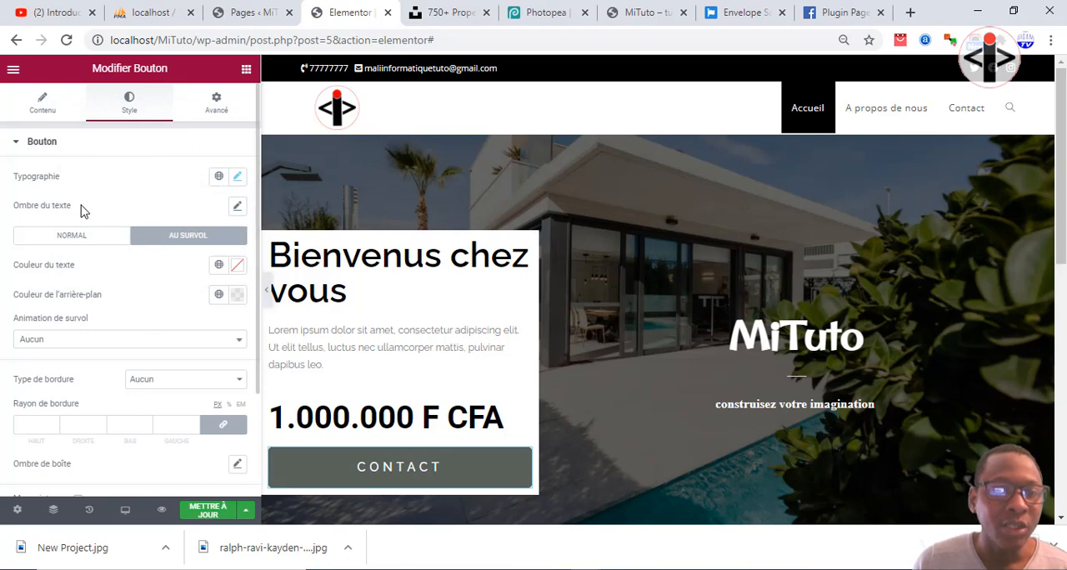
Set the Contact button's hover text colour to black, #000000.
click(237, 265)
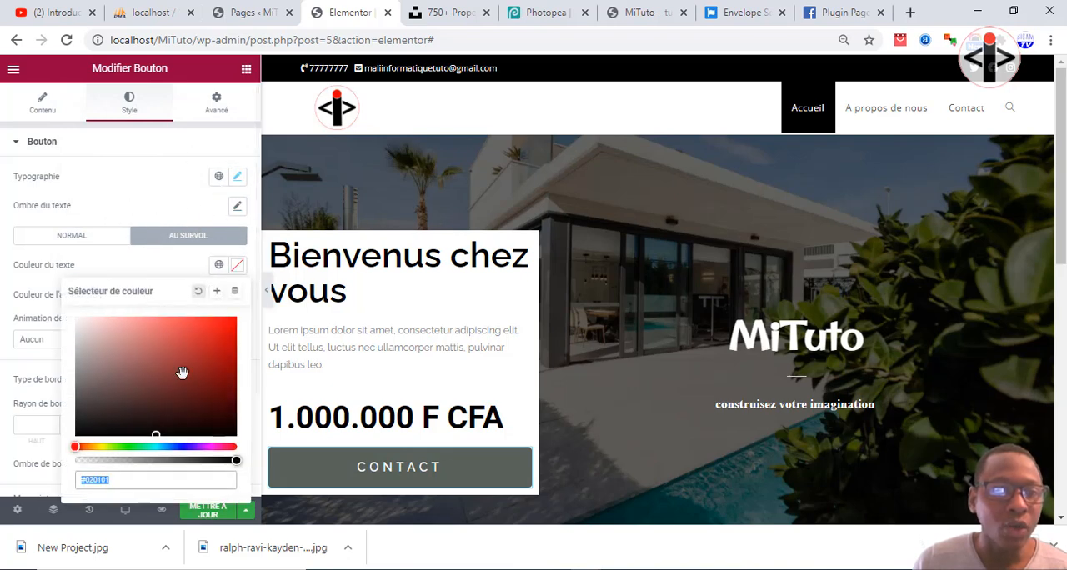
drag(125, 379, 69, 300)
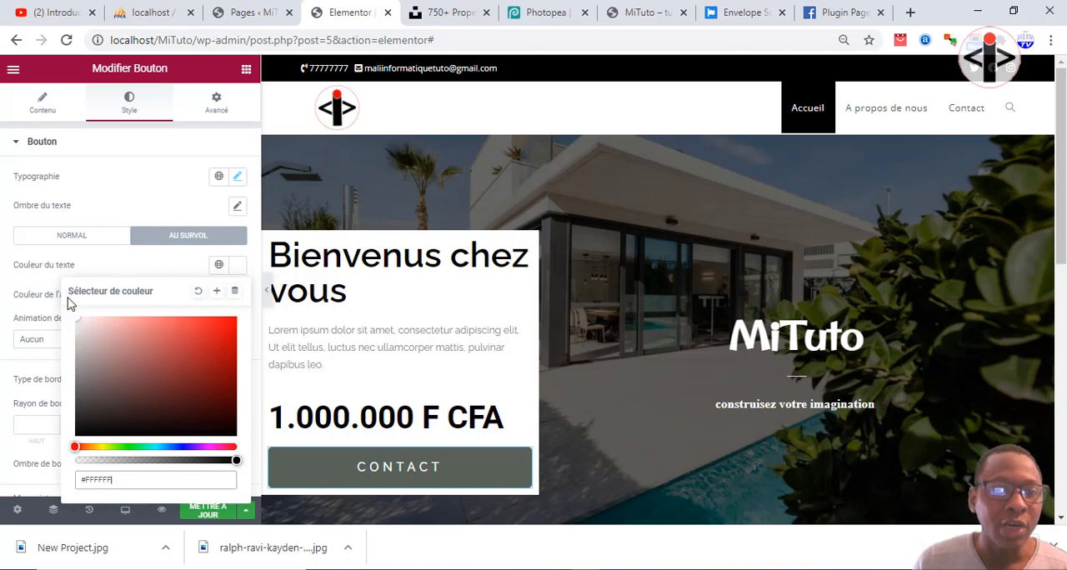
click(103, 384)
drag(97, 407, 75, 435)
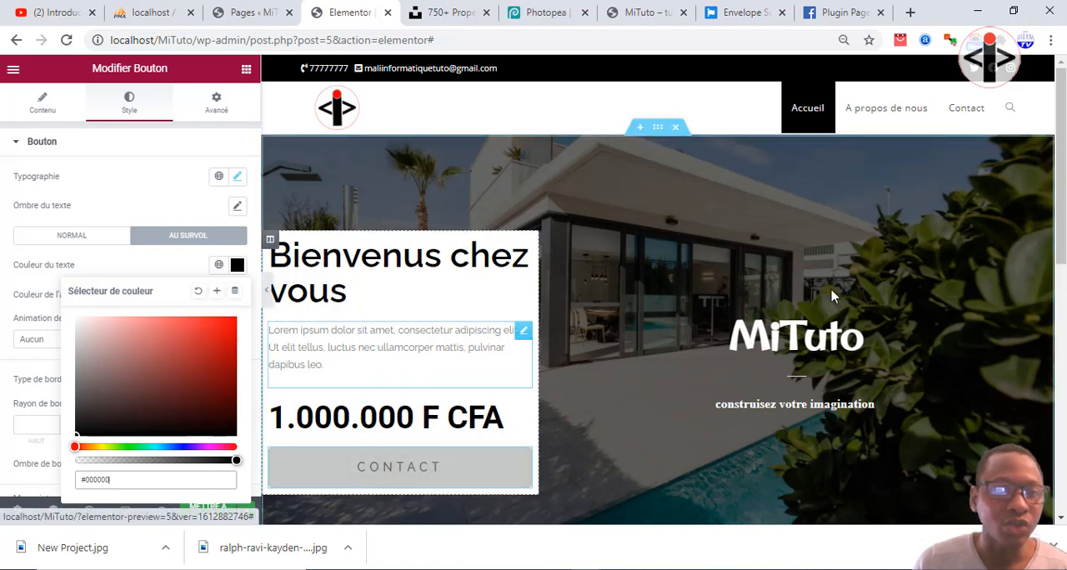
Open the advanced margin and padding settings of the column holding the white welcome box.
click(272, 241)
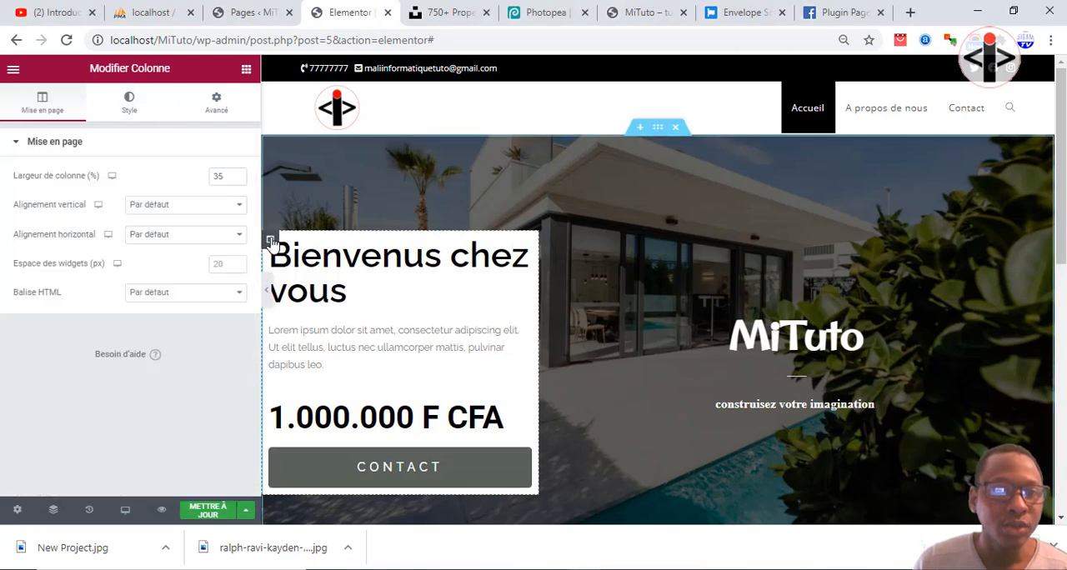
click(204, 110)
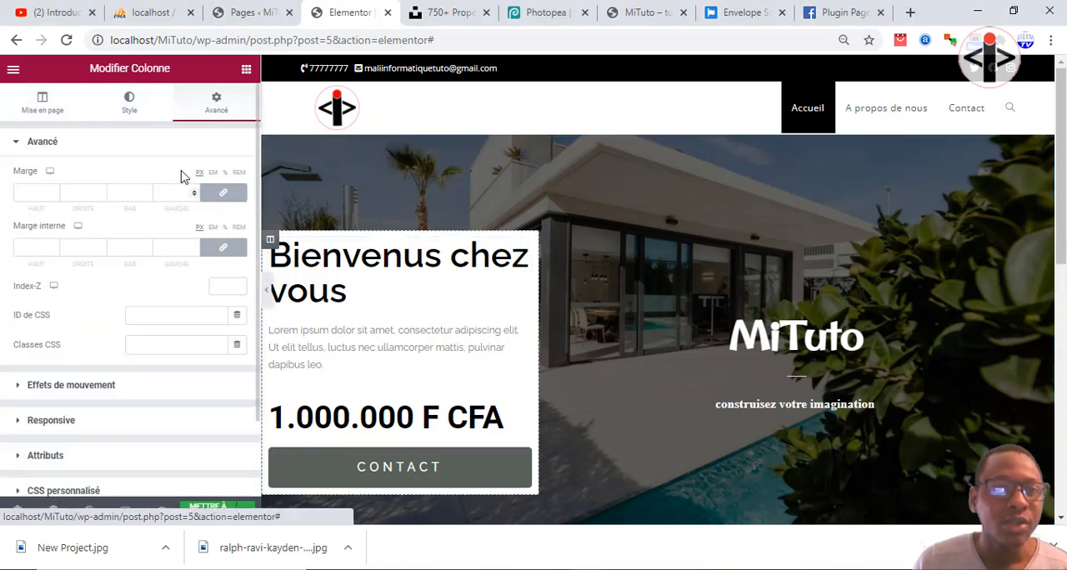
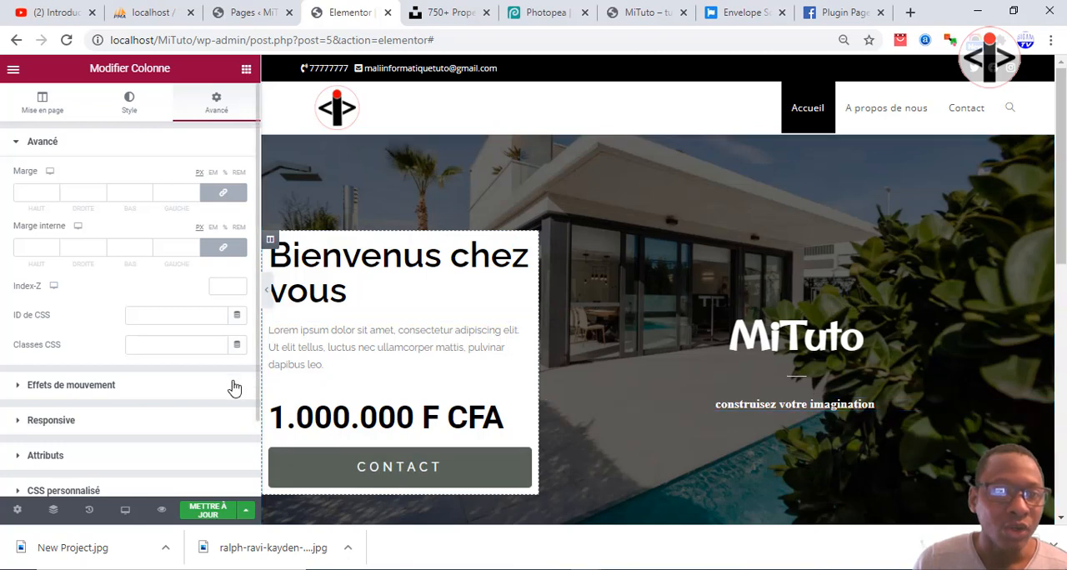
Try an inner padding of 38 px on all sides of the white welcome box column and preview the hero.
click(54, 248)
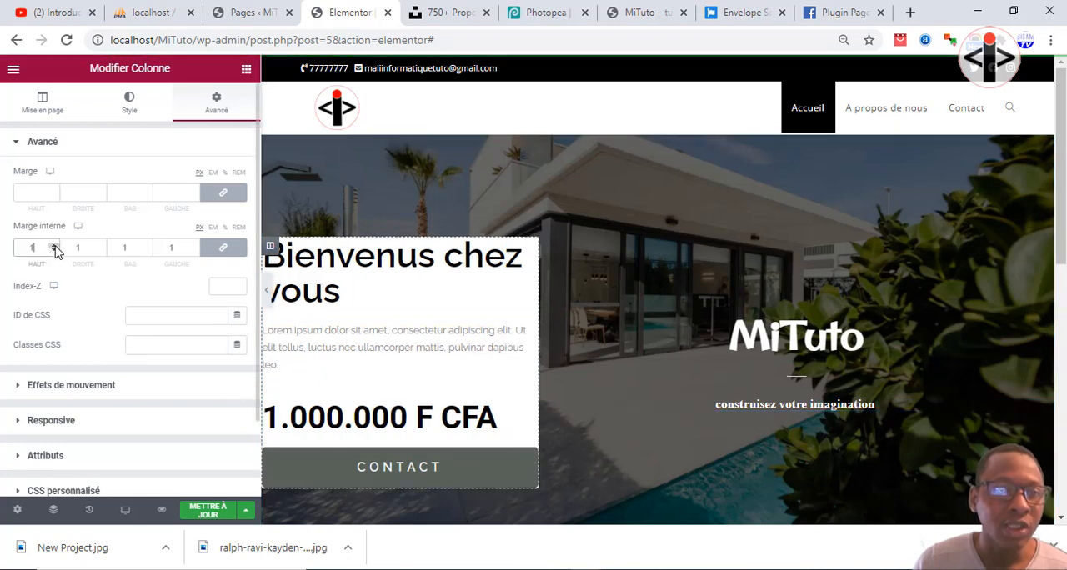
click(55, 246)
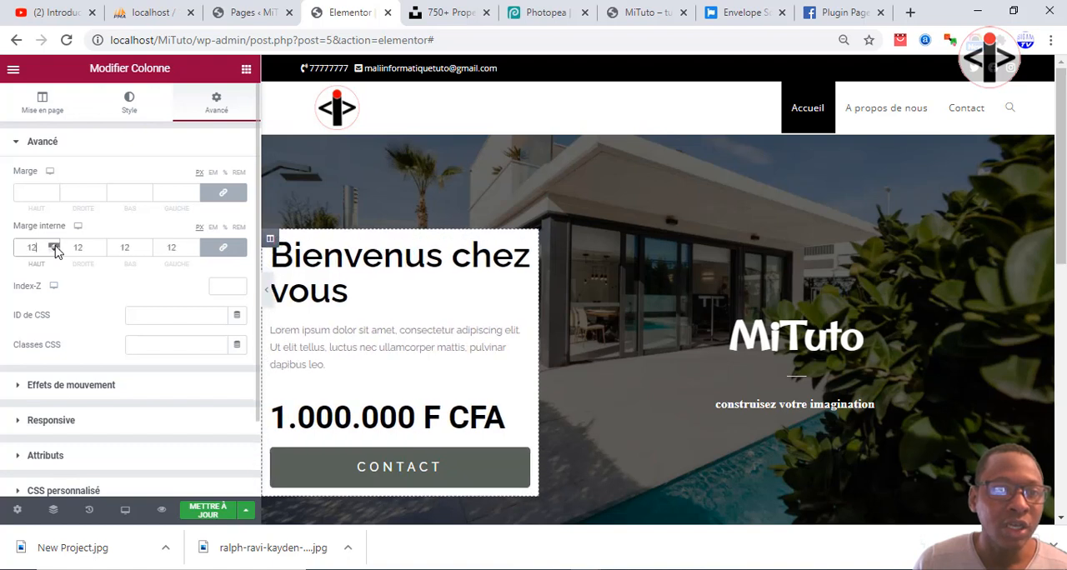
drag(55, 250, 53, 251)
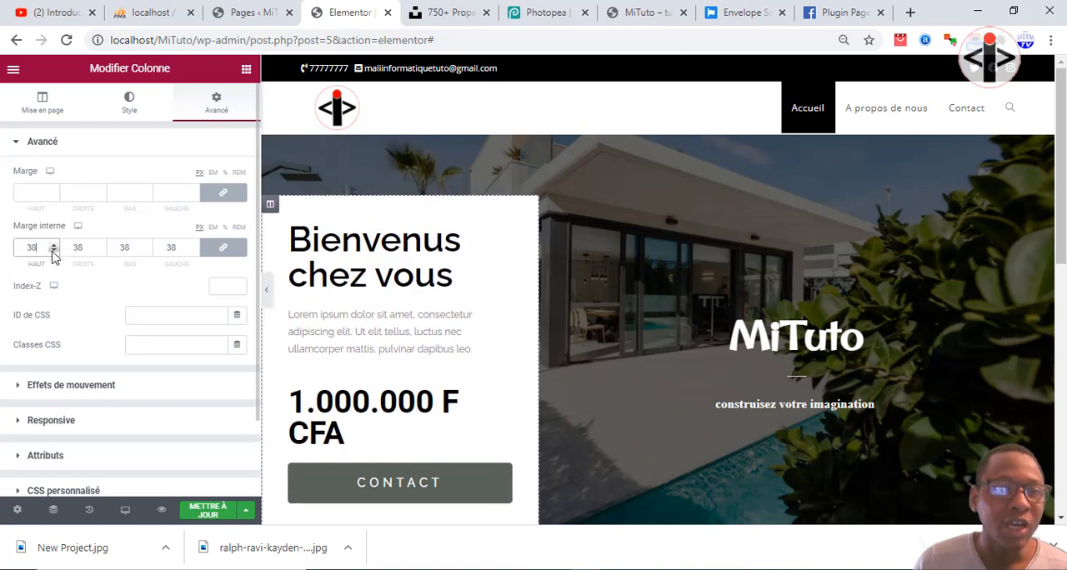
click(53, 251)
click(53, 251)
click(52, 251)
click(52, 247)
click(53, 247)
click(52, 247)
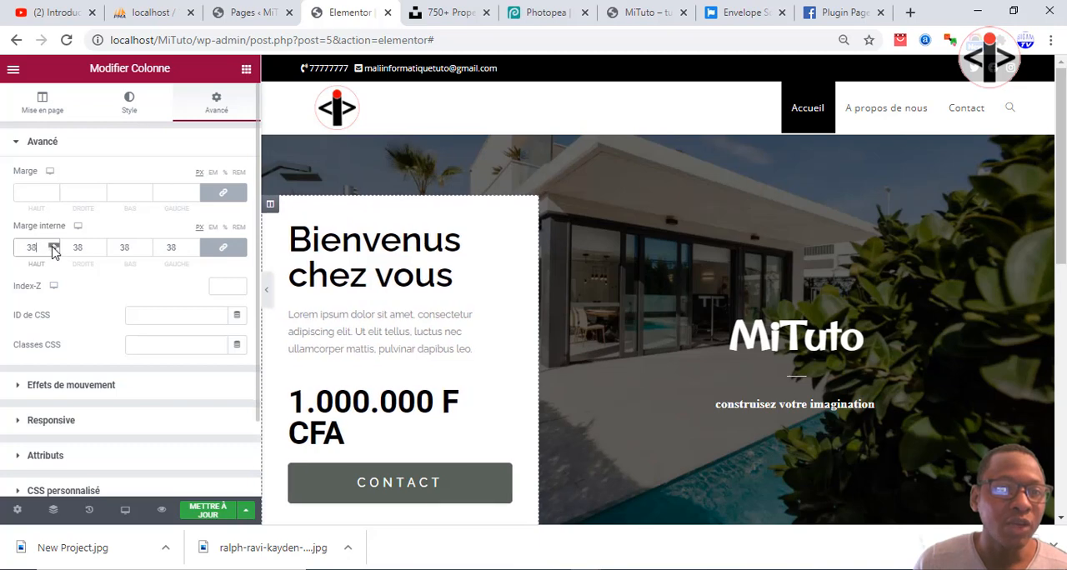
scroll(508, 351, down, 1)
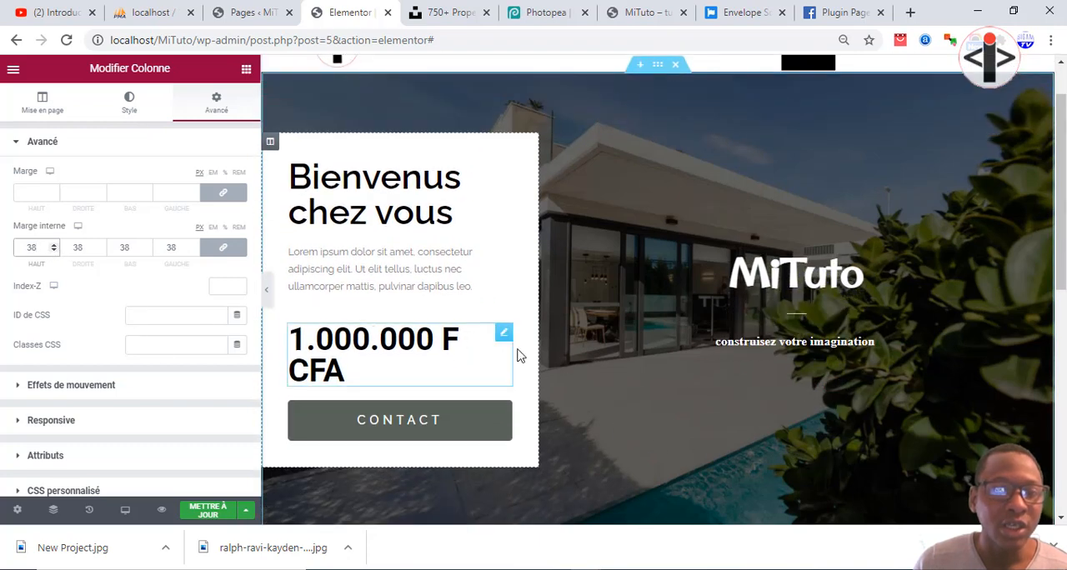
click(267, 291)
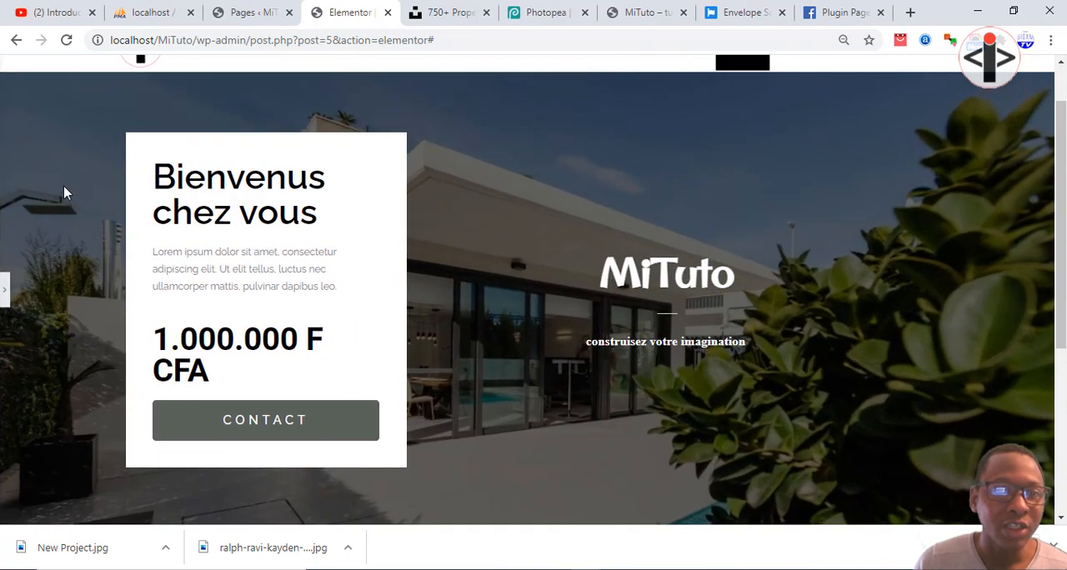
Set the welcome box column's inner padding to 45 px on all sides and preview the hero without the editing panel.
click(5, 288)
click(55, 250)
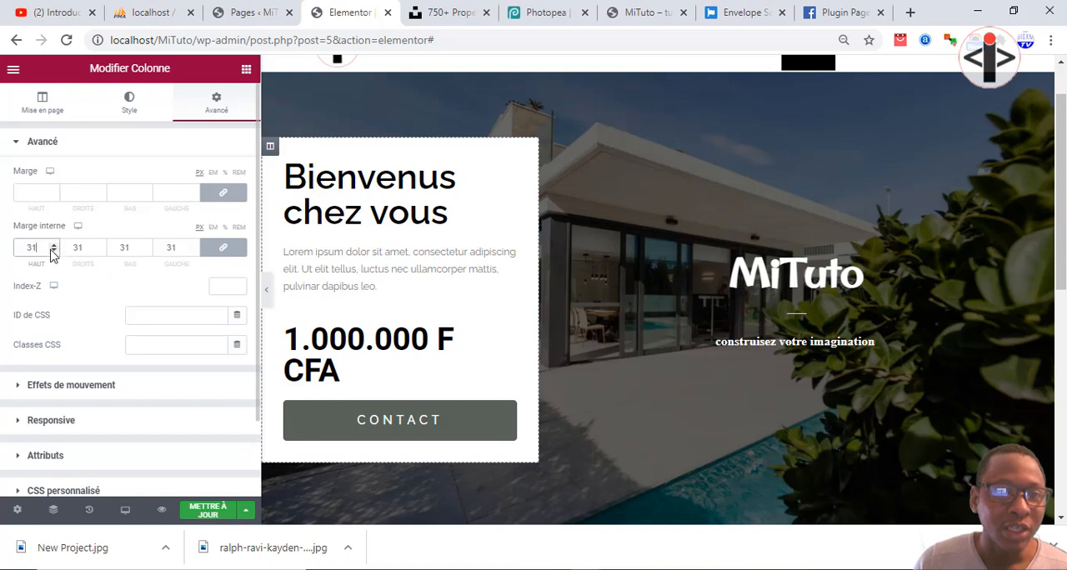
click(54, 247)
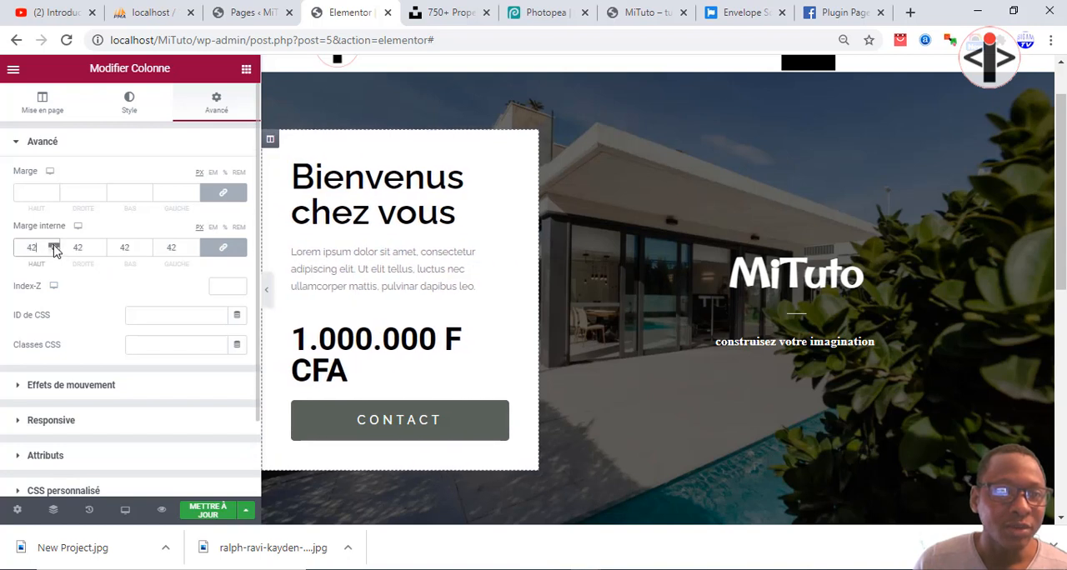
click(54, 247)
click(54, 247)
click(54, 246)
click(55, 246)
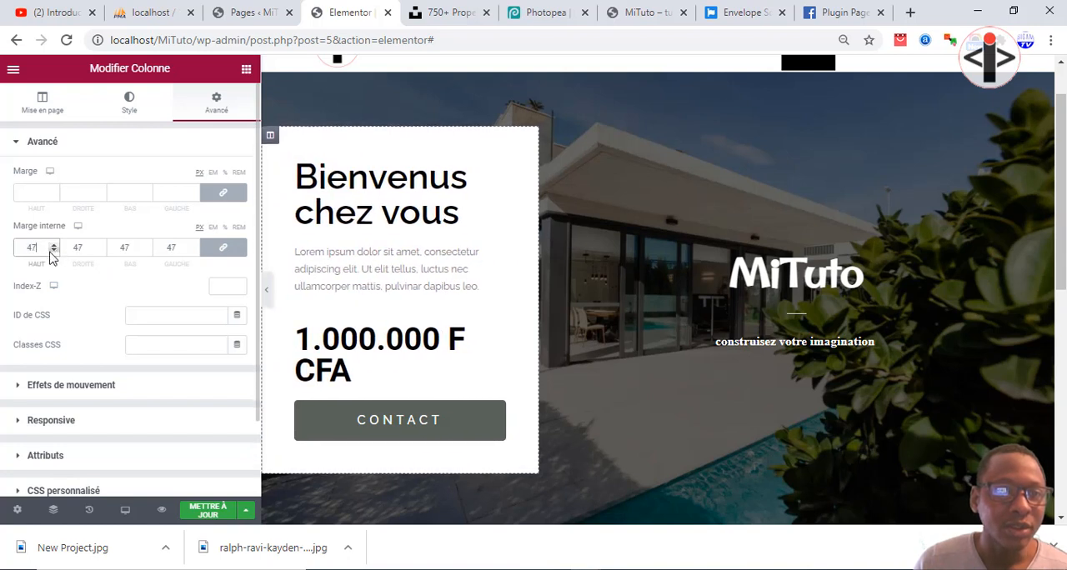
click(53, 251)
click(53, 250)
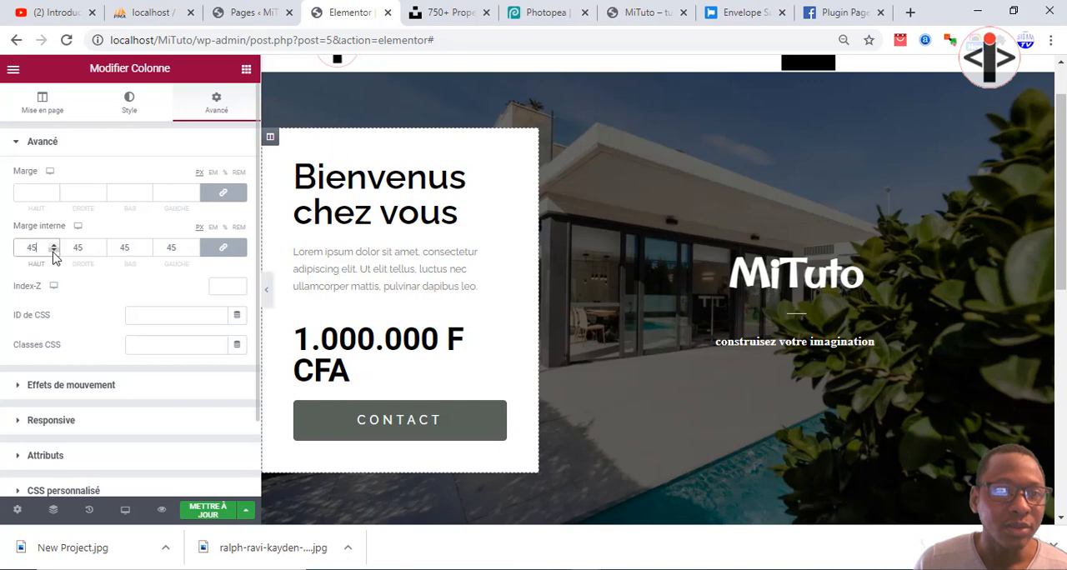
click(265, 287)
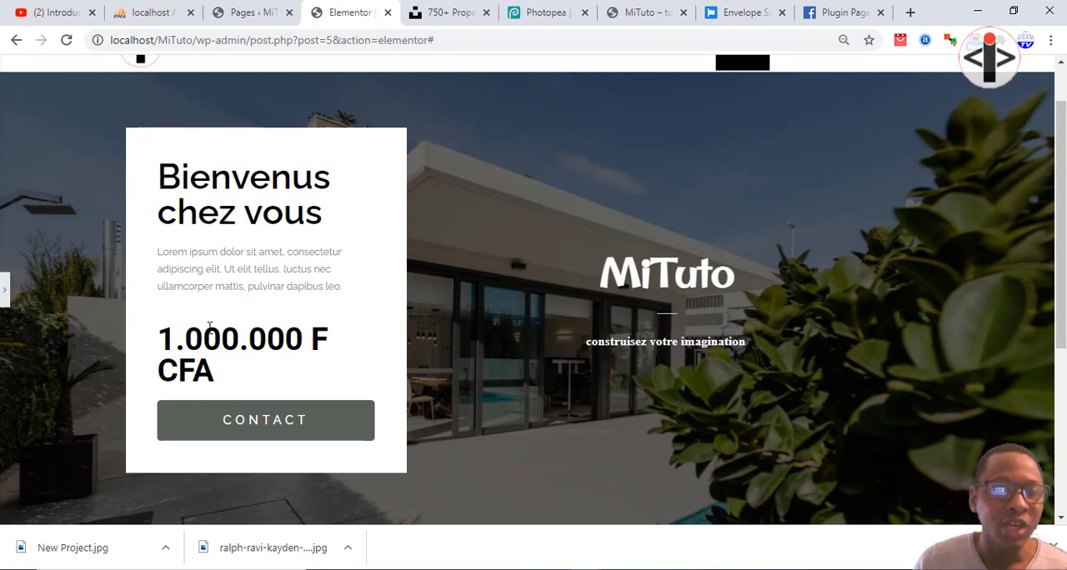
click(5, 289)
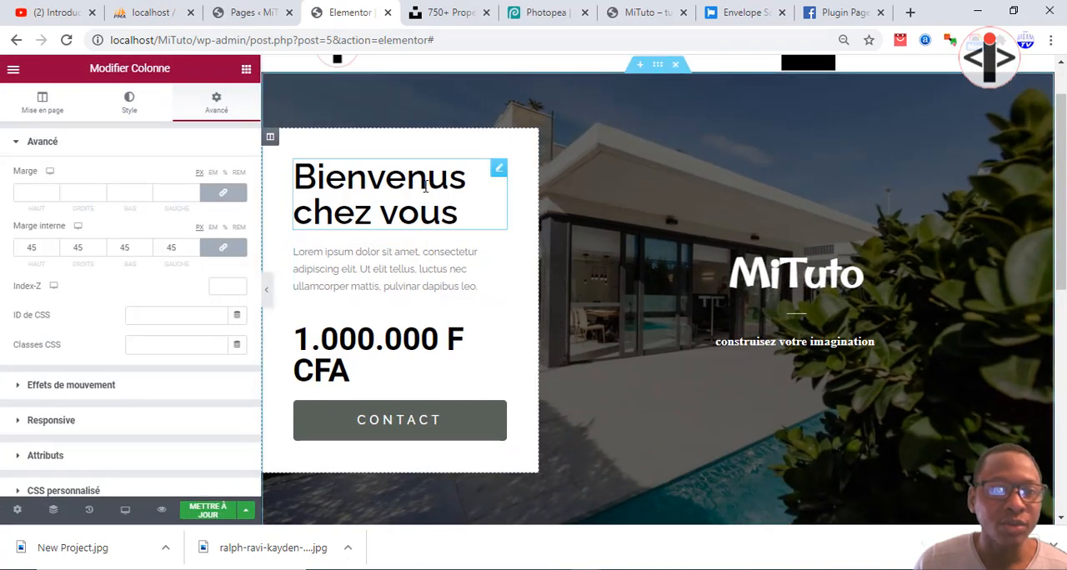
Reduce the font size of the "Bienvenus chez vous" title to 37 px.
click(497, 170)
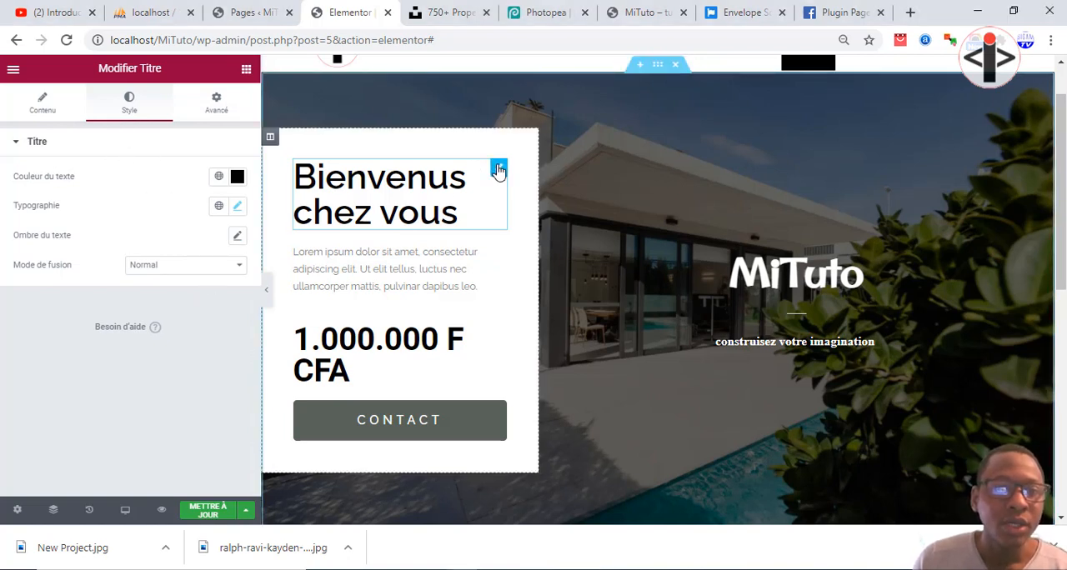
click(237, 206)
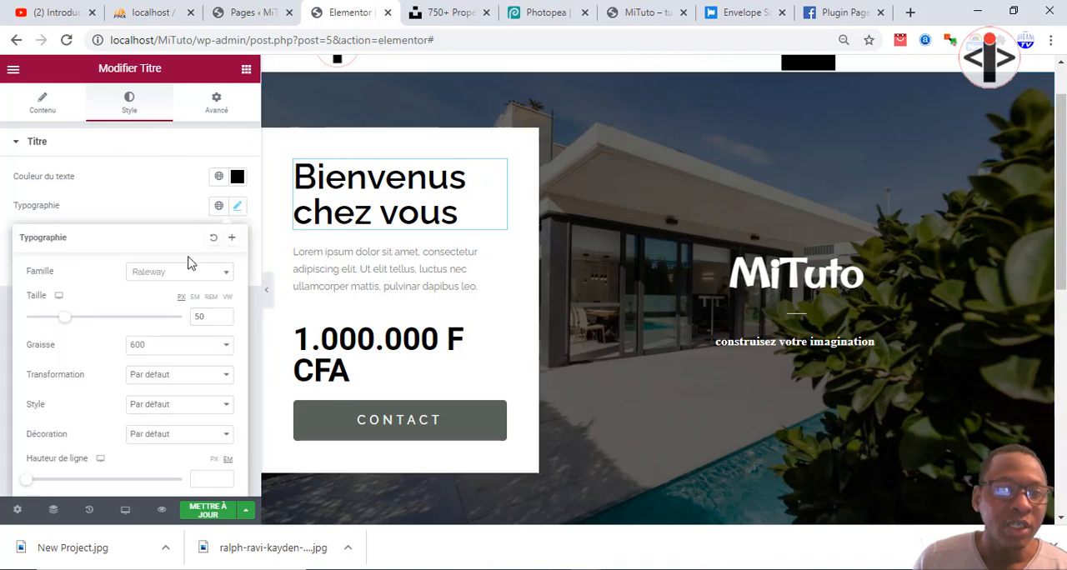
click(224, 320)
click(225, 320)
click(224, 320)
click(224, 320)
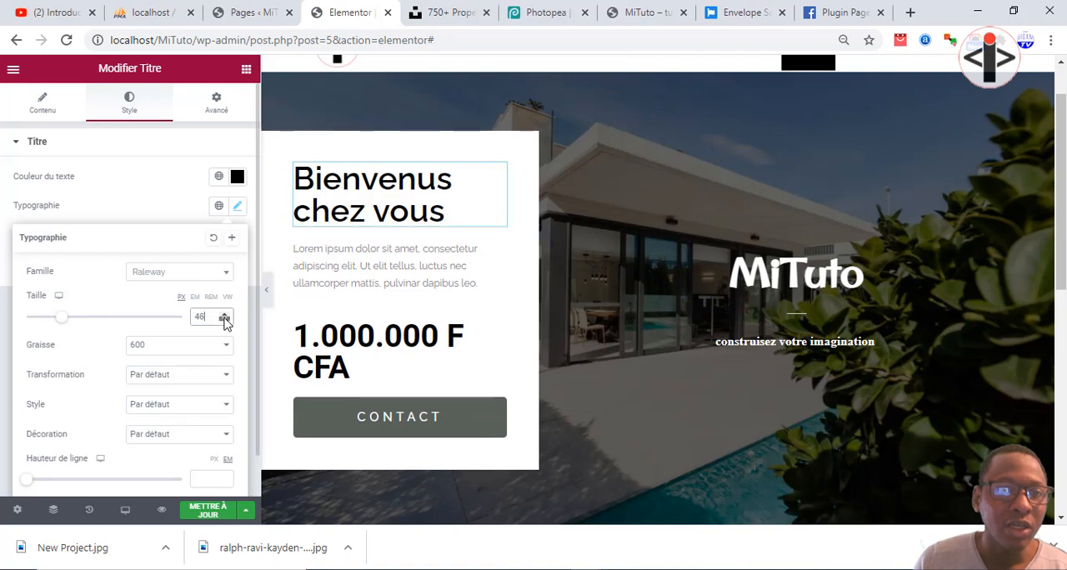
click(224, 320)
click(224, 320)
click(224, 320)
click(224, 320)
click(224, 320)
click(224, 320)
click(224, 320)
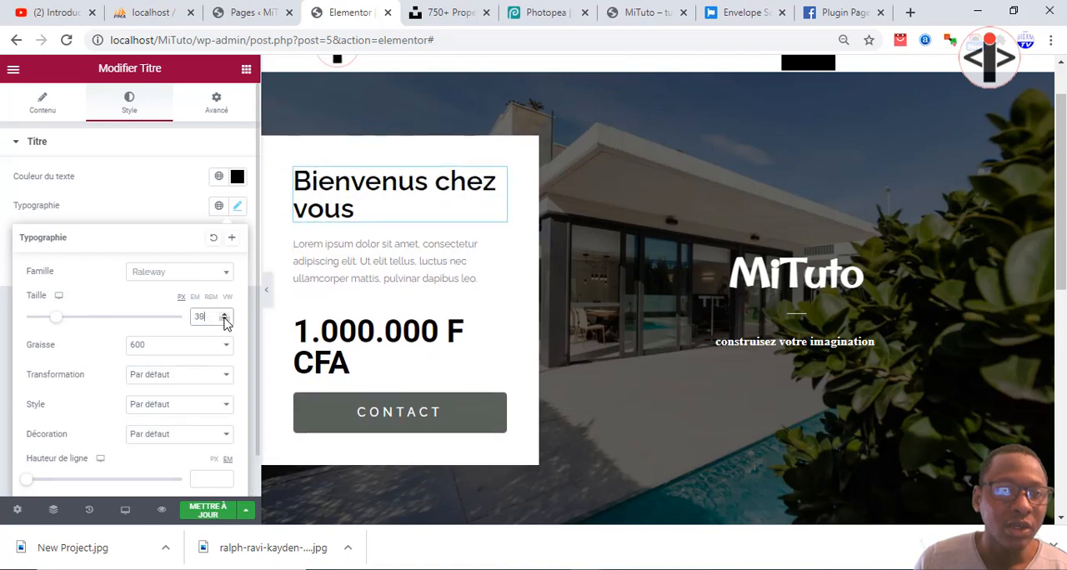
click(225, 320)
click(224, 320)
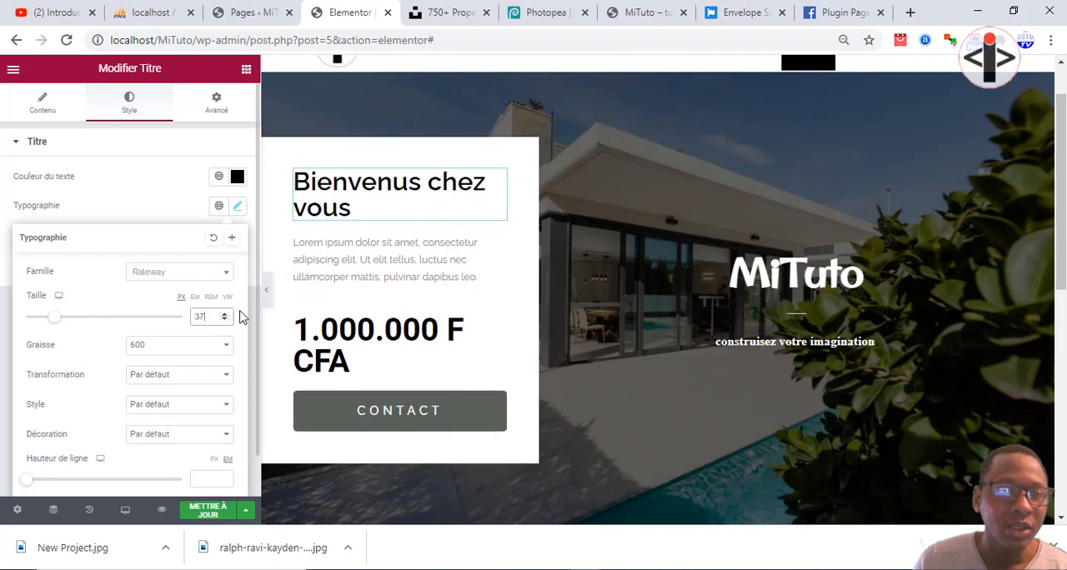
Set the "Bienvenus chez vous" title's font weight to 700 and preview the welcome box.
click(182, 351)
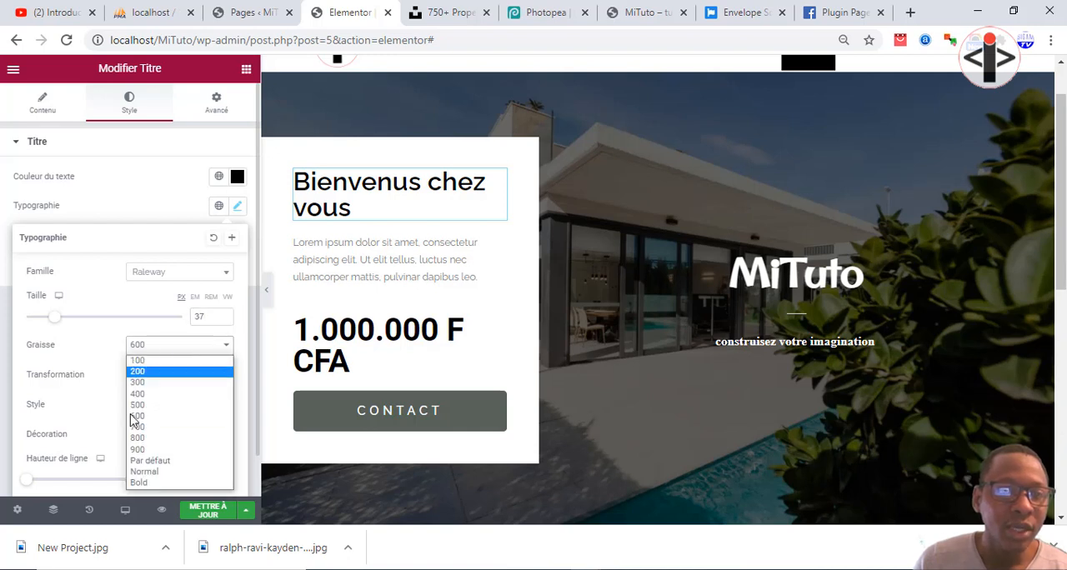
click(138, 445)
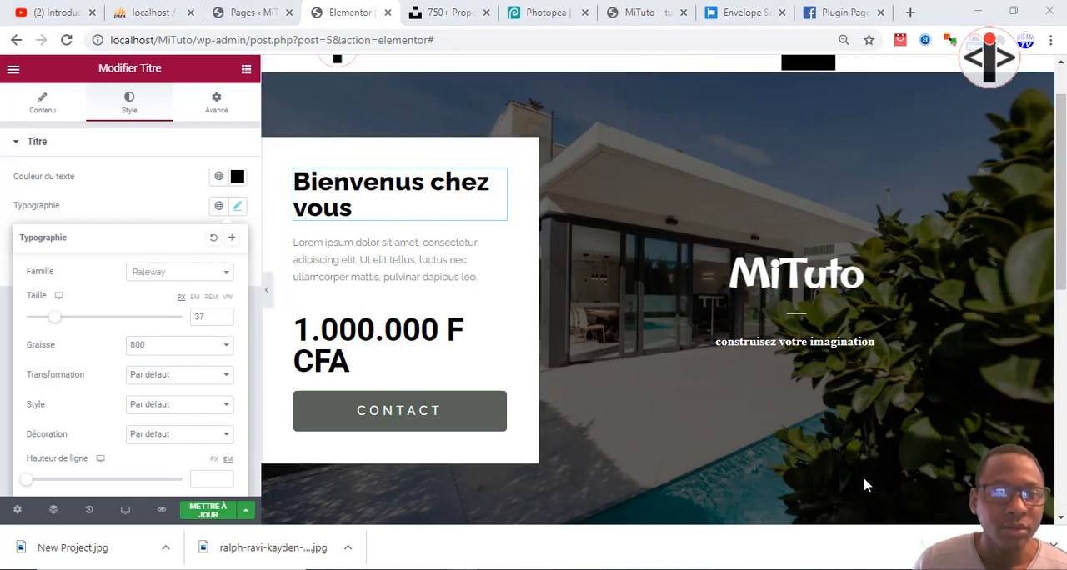
click(215, 348)
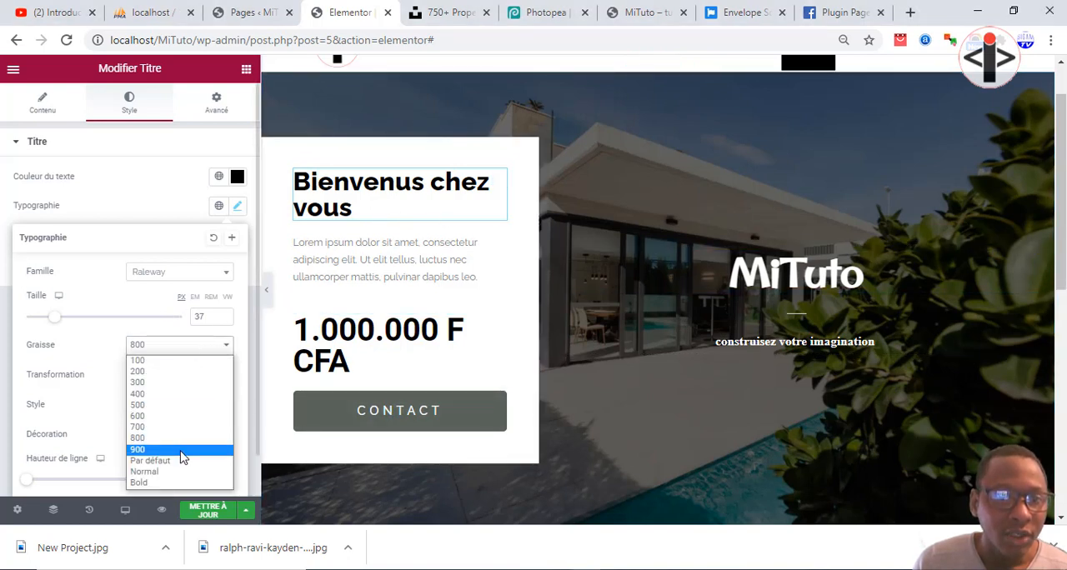
click(180, 448)
click(210, 348)
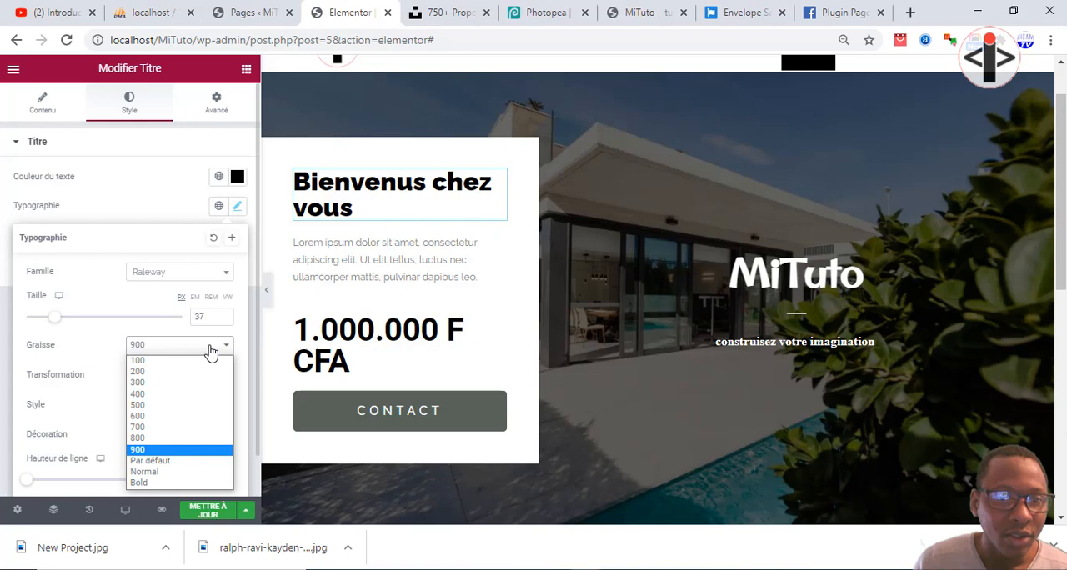
click(150, 428)
click(266, 289)
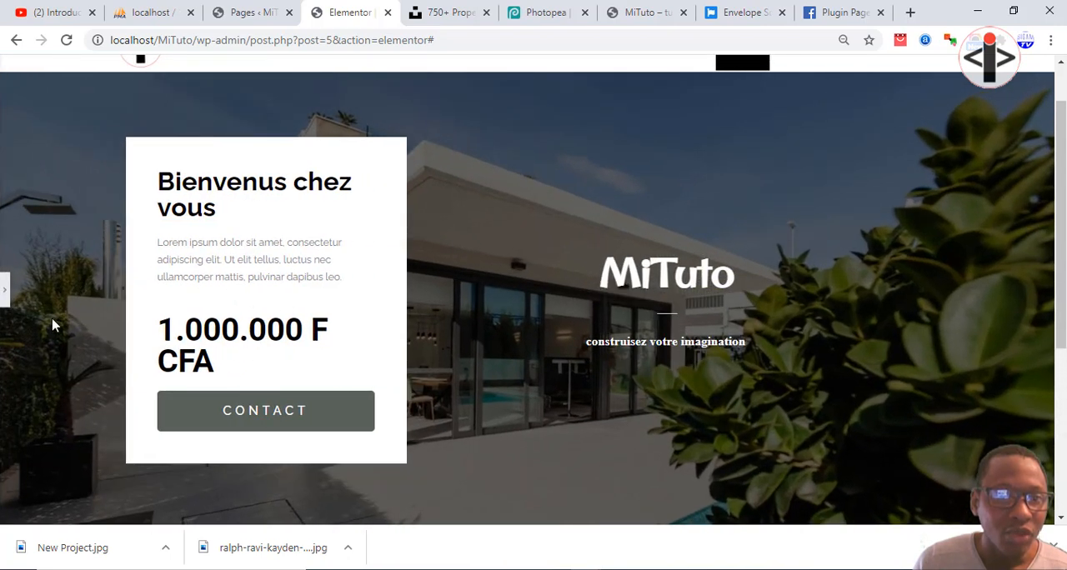
click(7, 301)
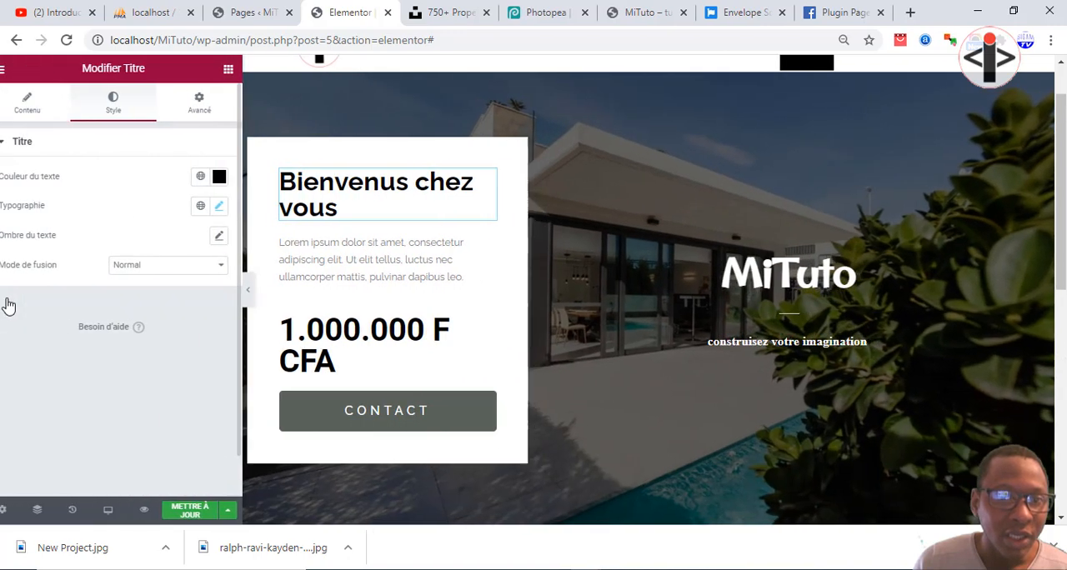
Reduce the font size of the "1.000.000 F CFA" price heading to 41 px and preview the welcome box.
click(347, 346)
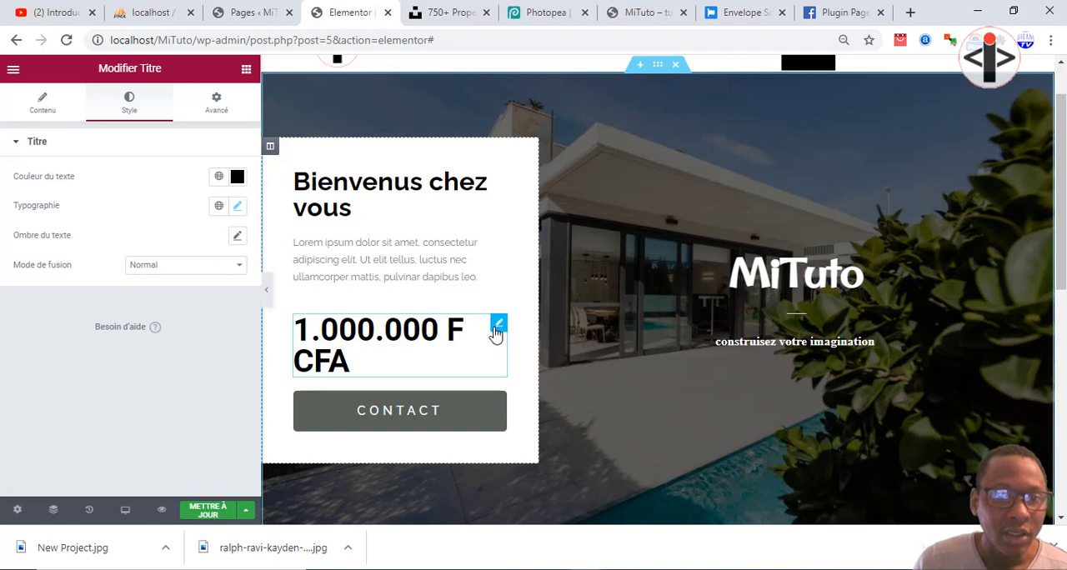
click(48, 117)
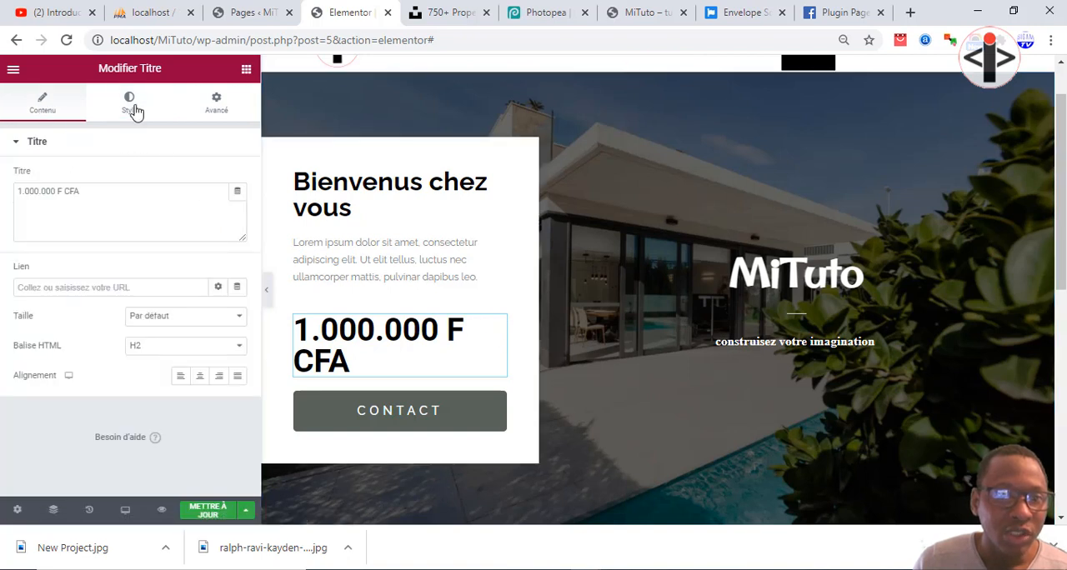
click(129, 104)
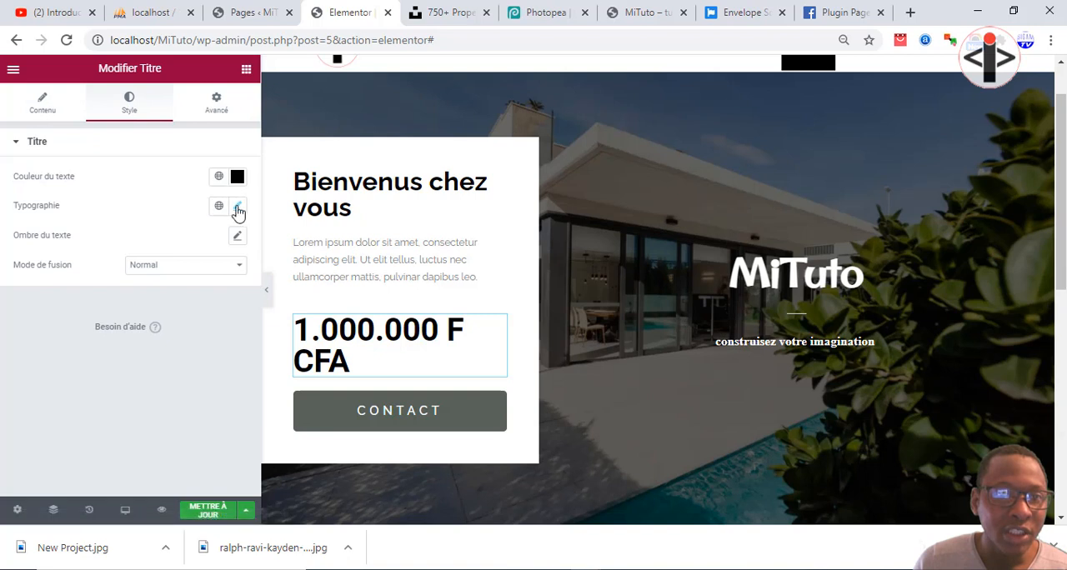
click(237, 206)
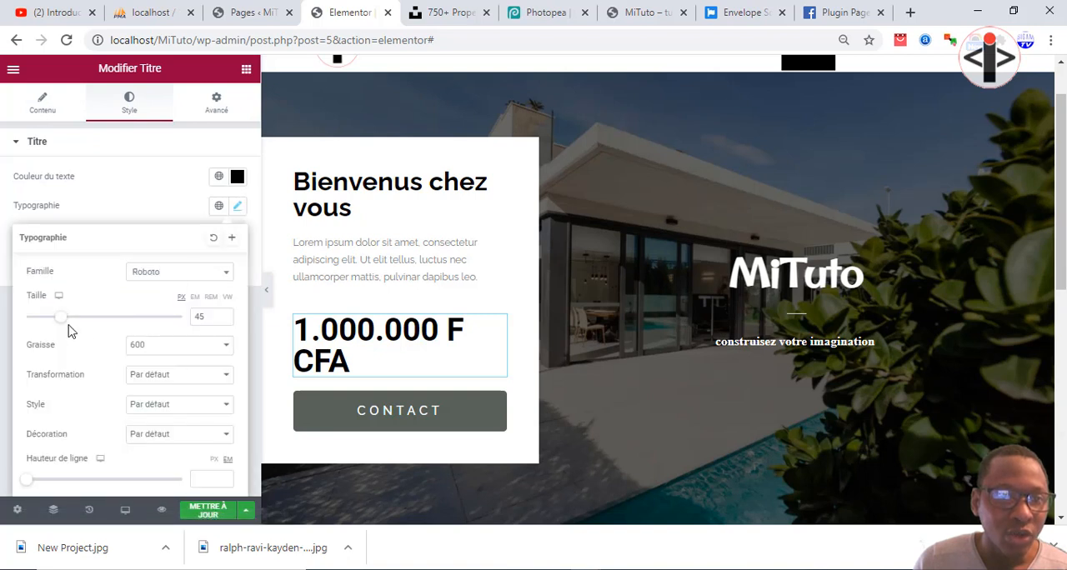
drag(64, 326, 59, 326)
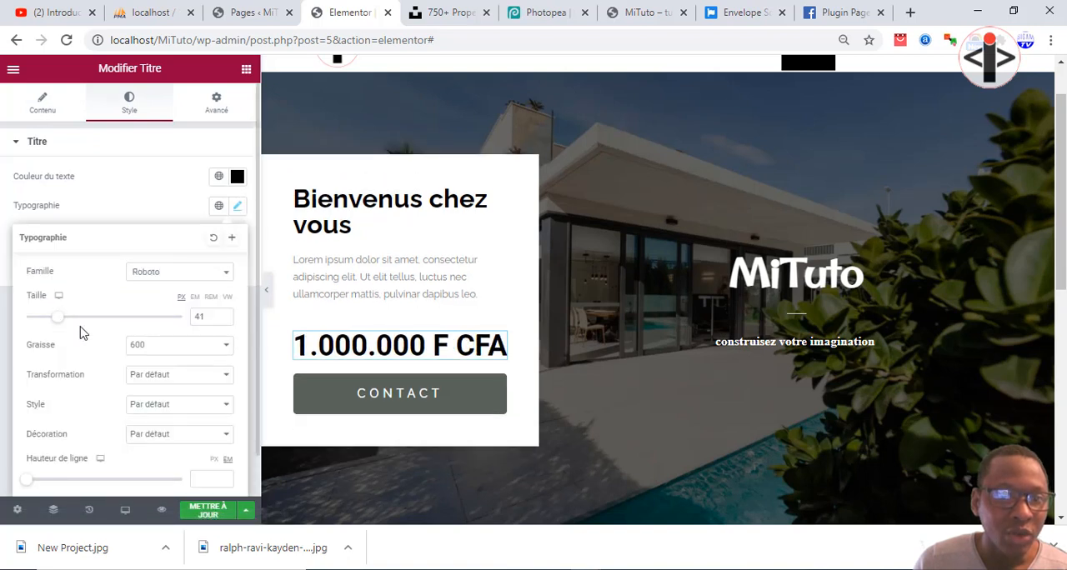
click(269, 298)
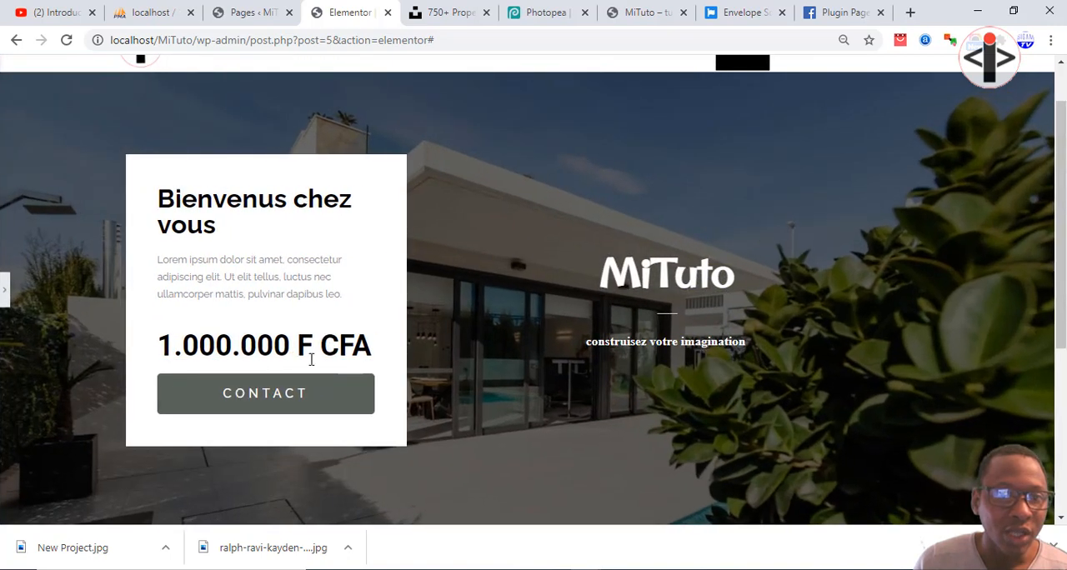
click(4, 292)
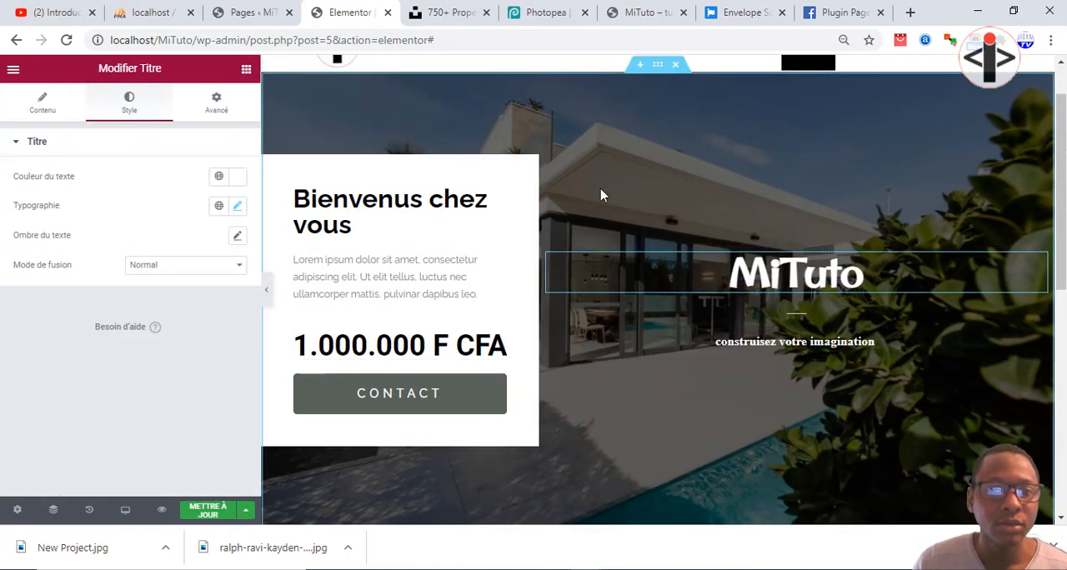
Set the vertical alignment of the column holding the MiTuto title to Milieu and preview the hero.
click(548, 255)
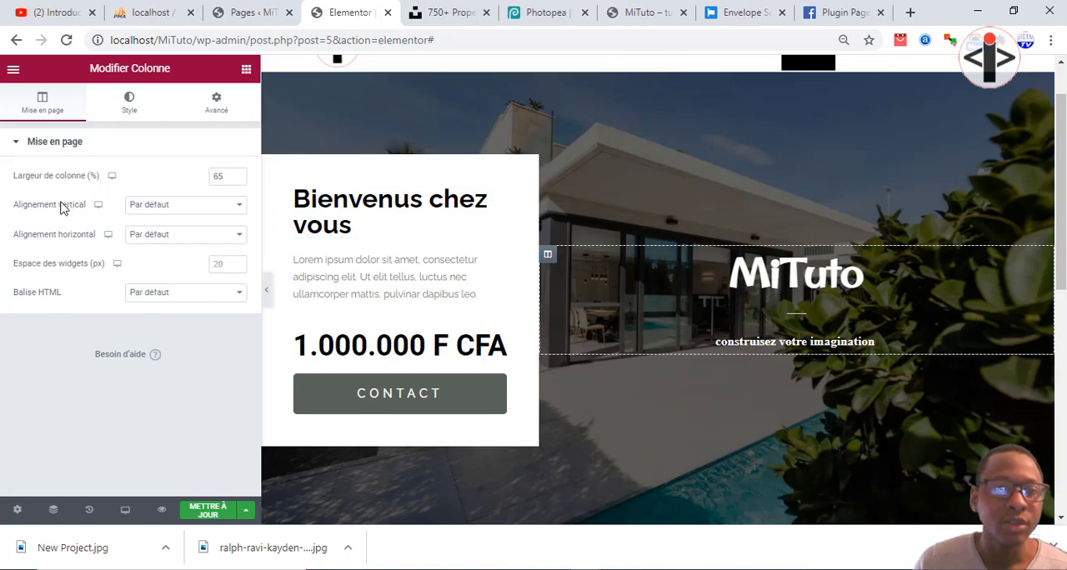
click(163, 206)
click(160, 245)
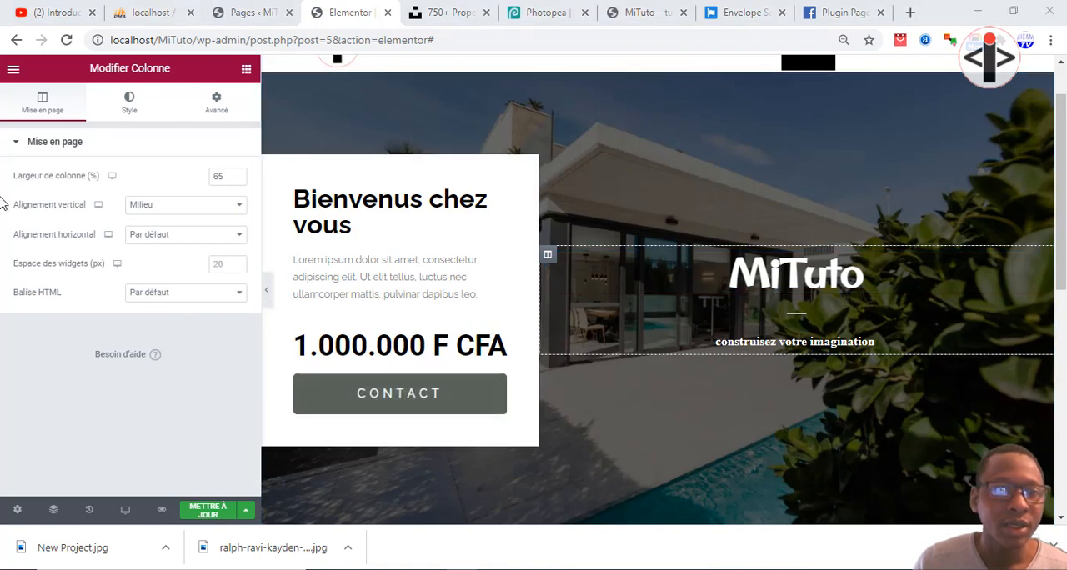
click(266, 289)
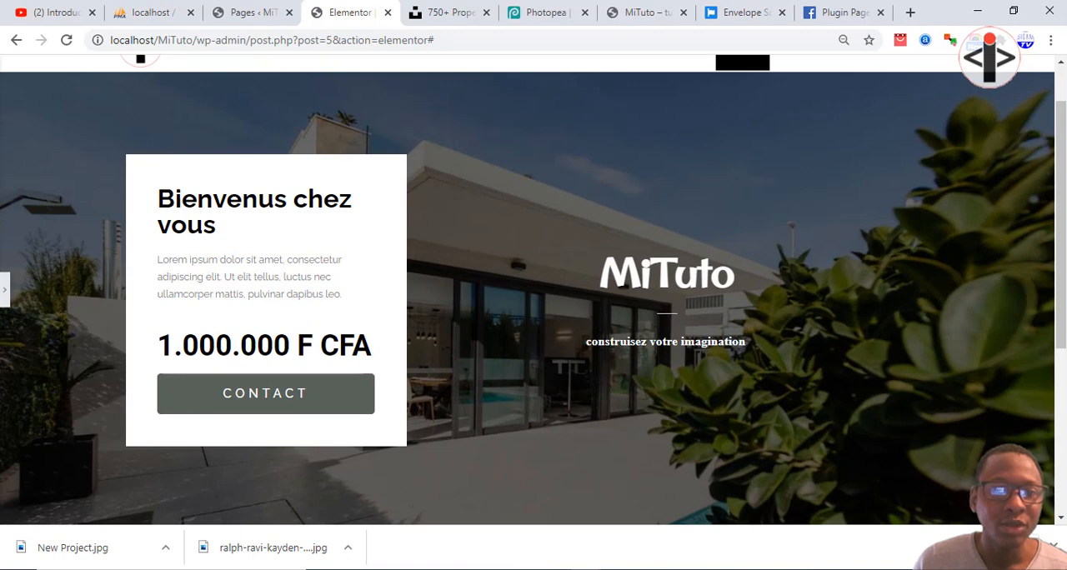
click(6, 291)
Update the page and bring up the live MiTuto site's browser tab, placing it ahead of the Elementor tab.
click(219, 510)
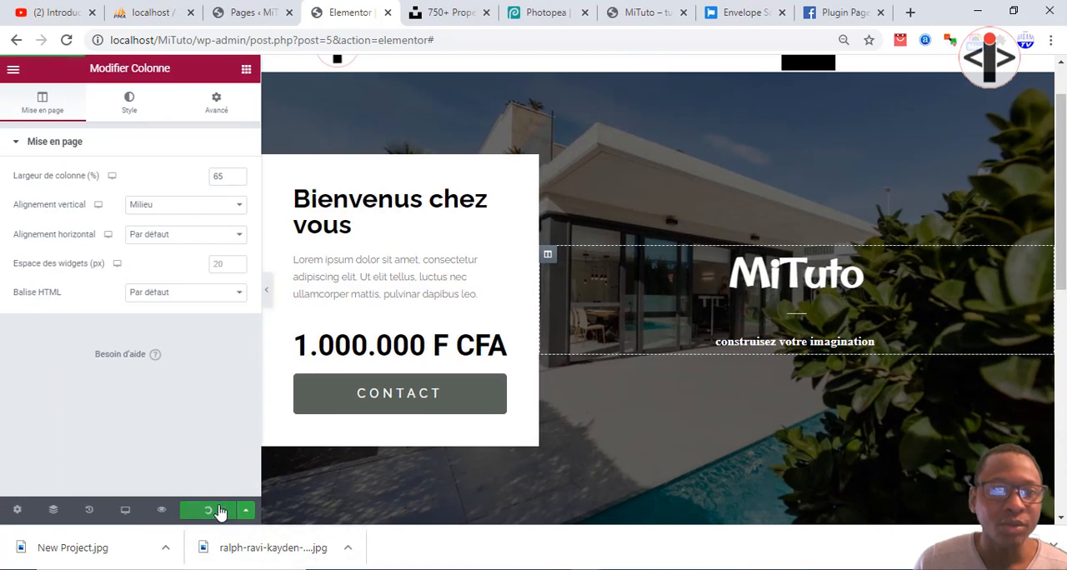
drag(656, 4, 395, 2)
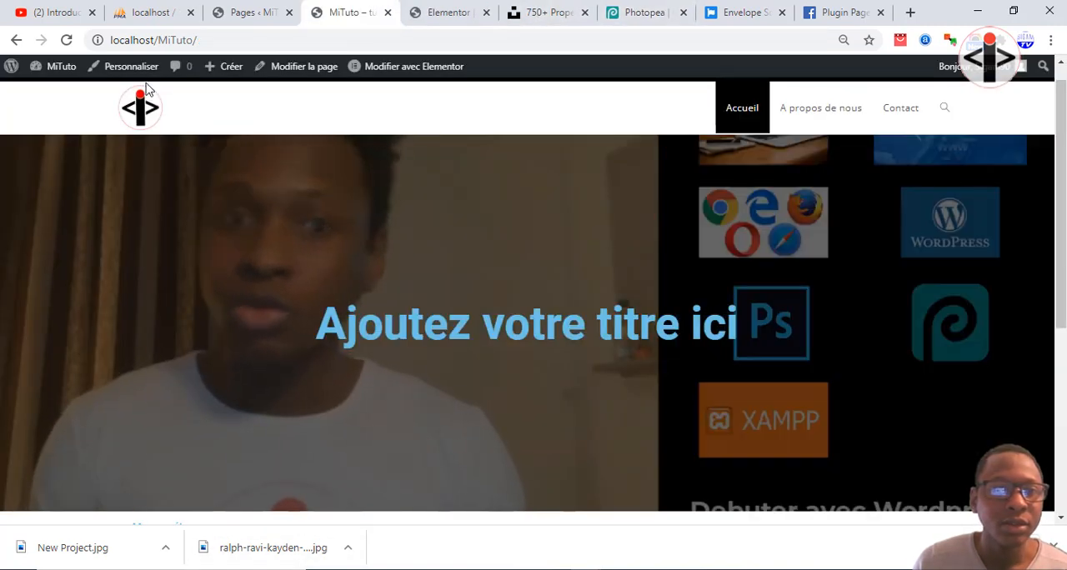
Load the current version of the live MiTuto home page and look it over from the hero down to the footer.
click(131, 113)
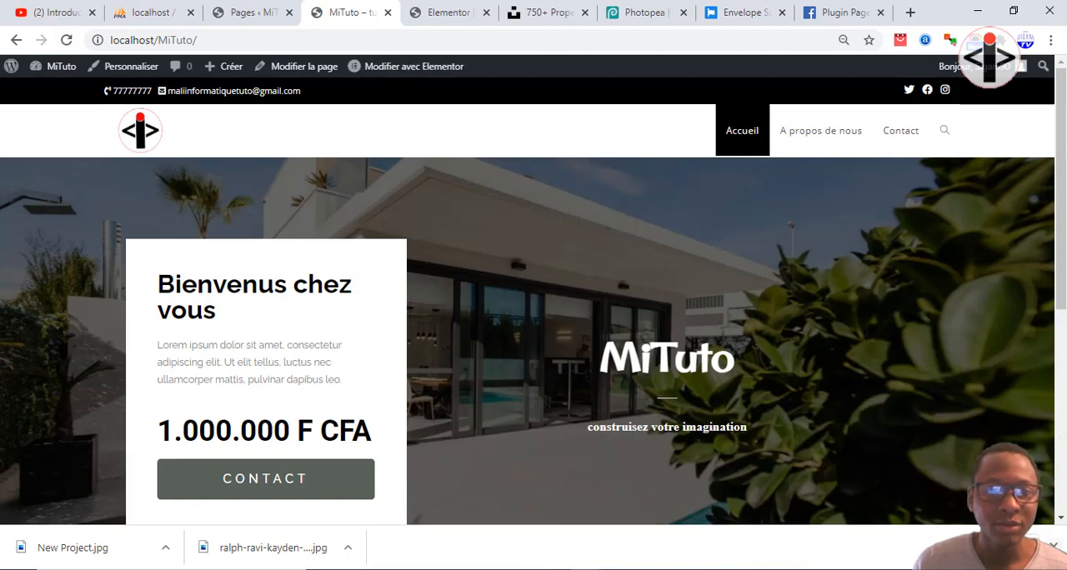
scroll(688, 488, down, 5)
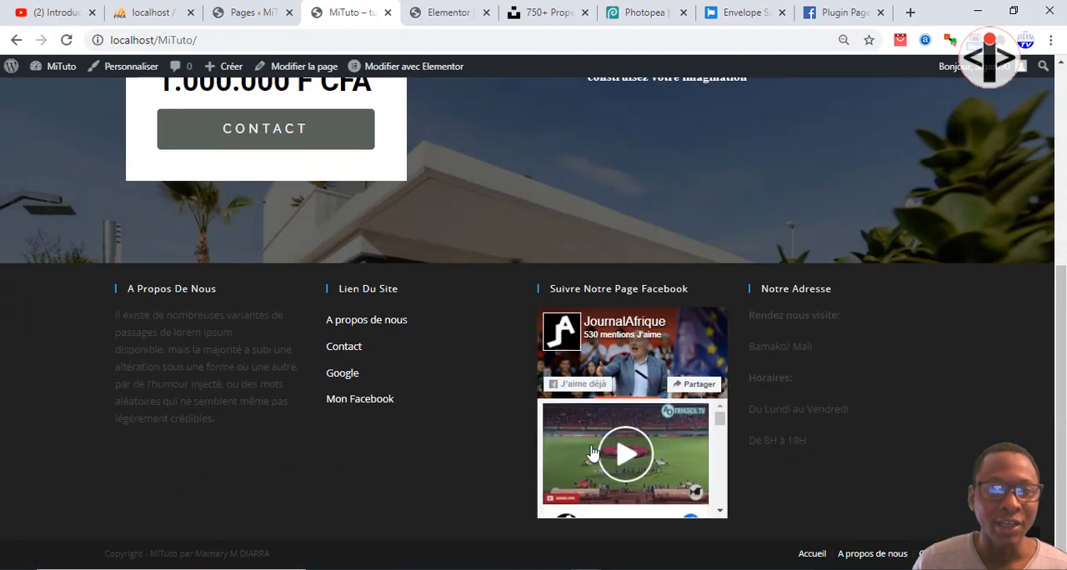
scroll(591, 452, up, 6)
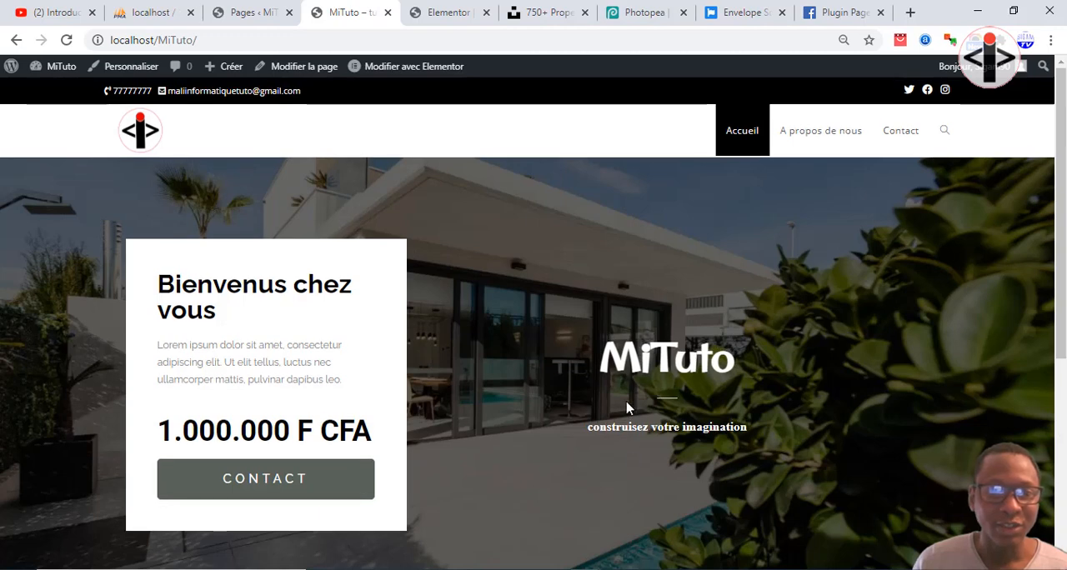
View the live home page at 75 % browser zoom, restore the previous zoom and check the page again.
click(844, 40)
click(751, 69)
click(752, 69)
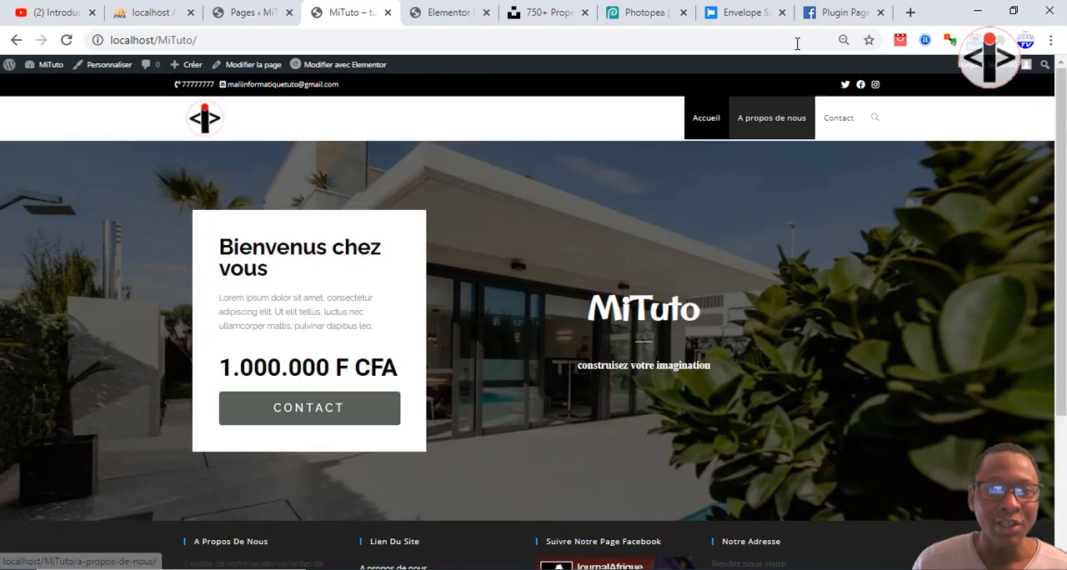
click(843, 40)
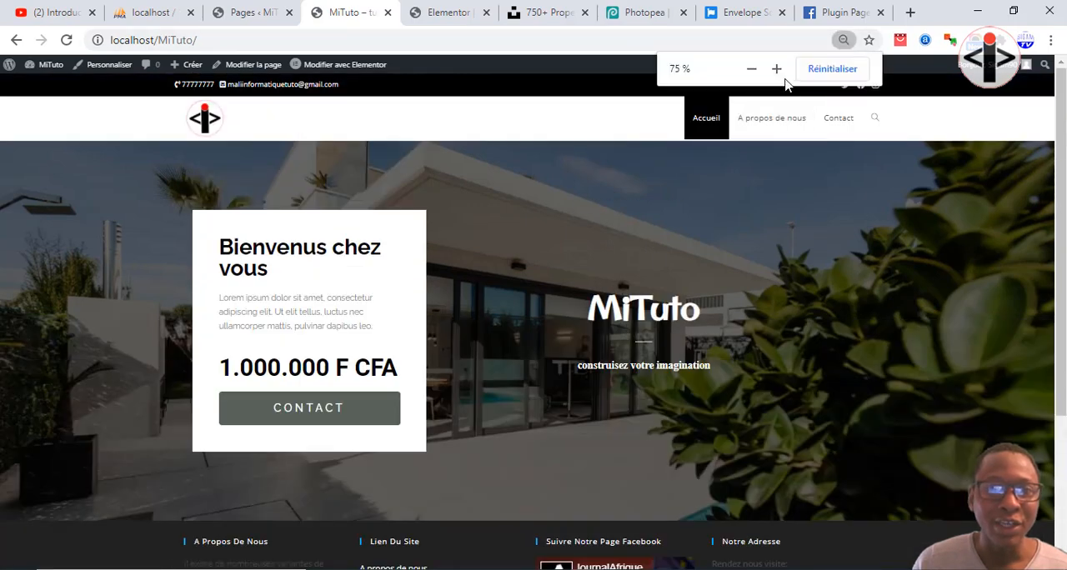
click(776, 69)
click(776, 70)
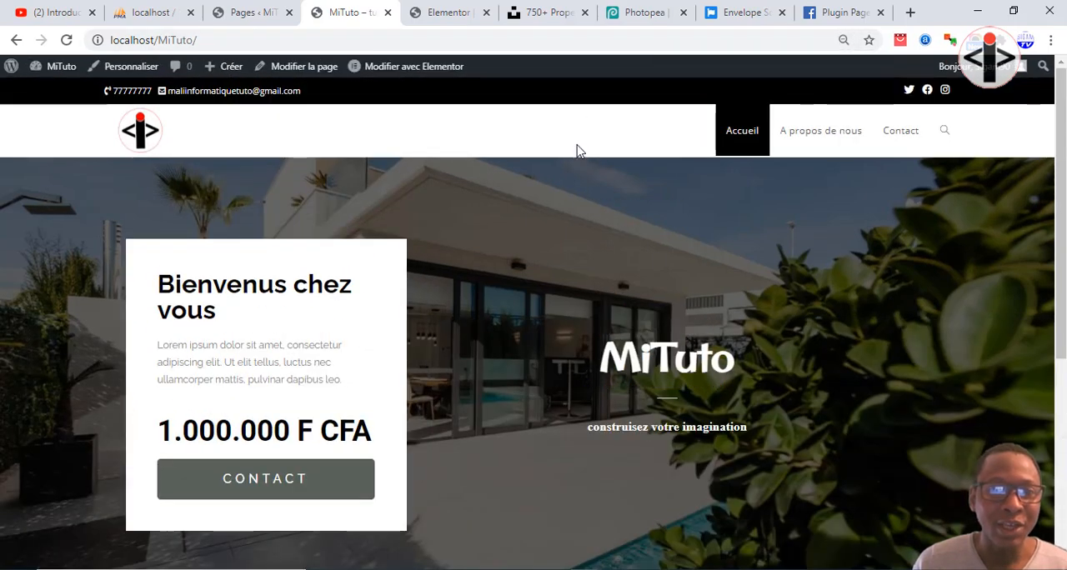
scroll(575, 289, down, 1)
scroll(570, 292, up, 1)
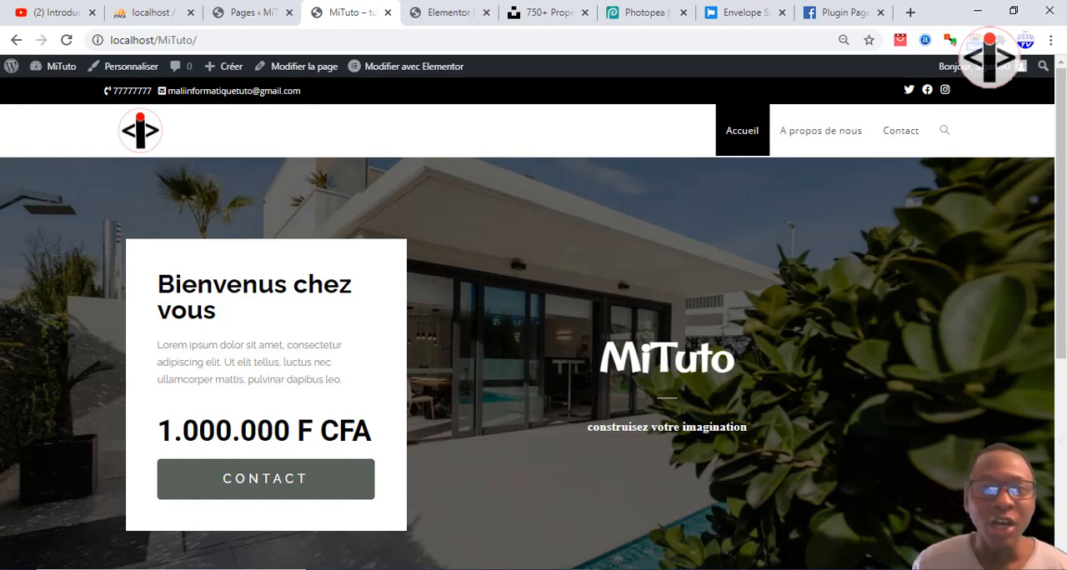
Return to the Elementor editor and place its browser tab ahead of the live MiTuto site's tab.
click(240, 10)
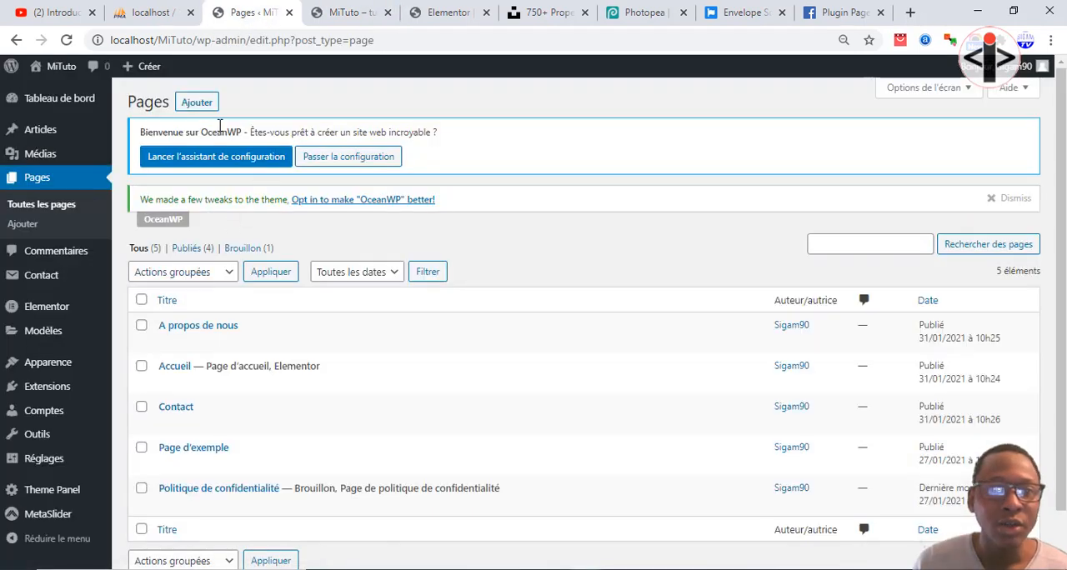
click(367, 17)
click(425, 12)
drag(428, 10, 337, 10)
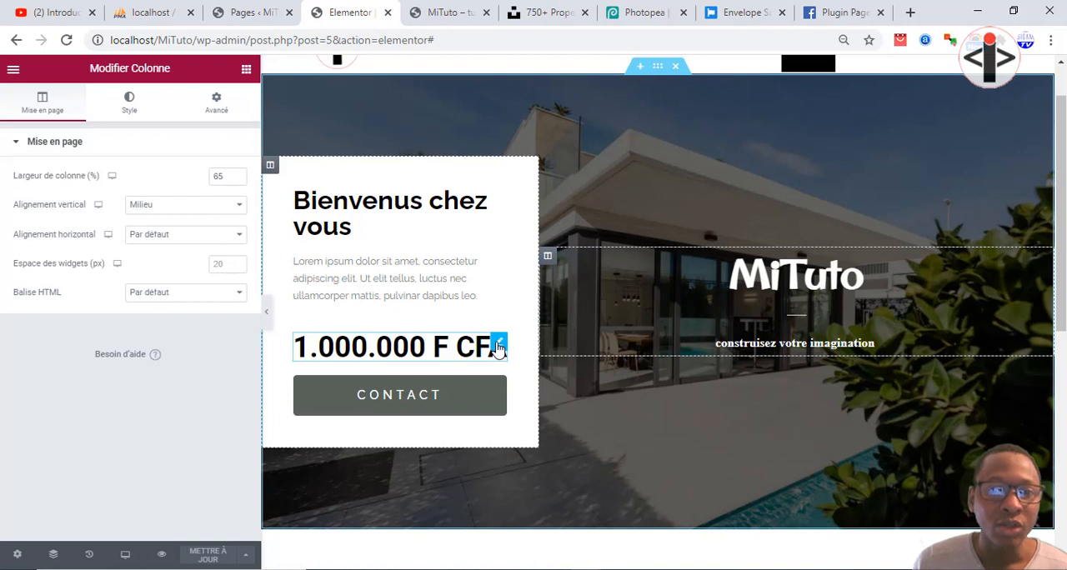
Set the "1.000.000 F CFA" price heading's font size to 35 px and unlink its inner margin (Marge interne) values.
click(498, 348)
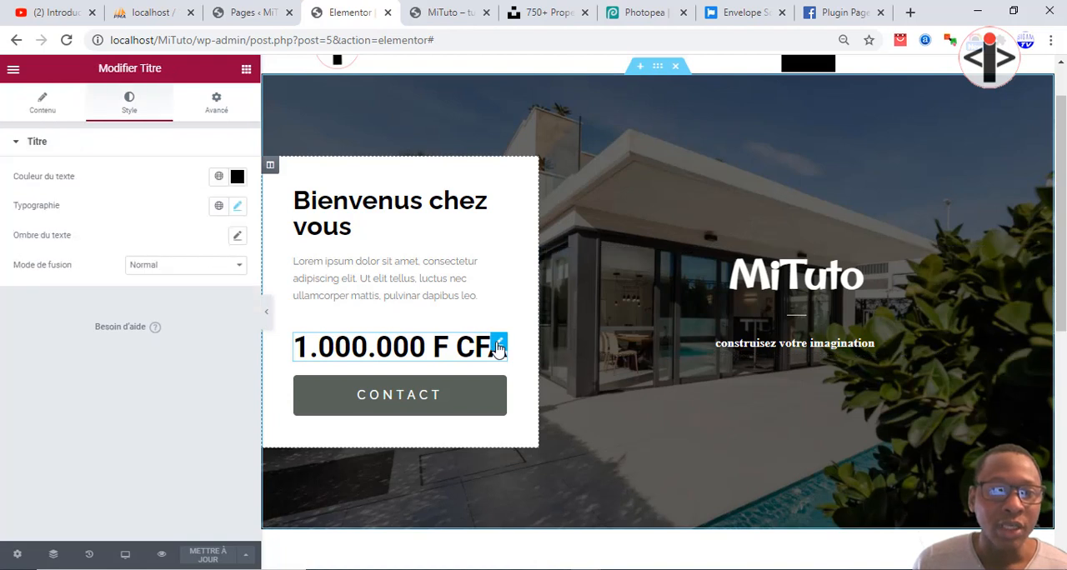
click(238, 207)
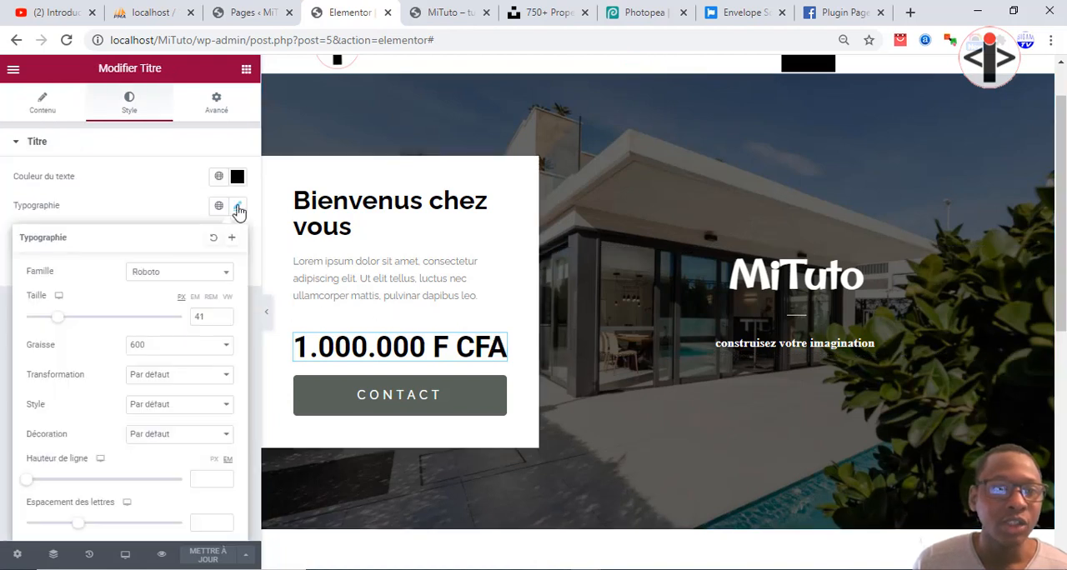
click(222, 320)
click(222, 320)
click(222, 320)
click(222, 320)
click(223, 320)
click(222, 320)
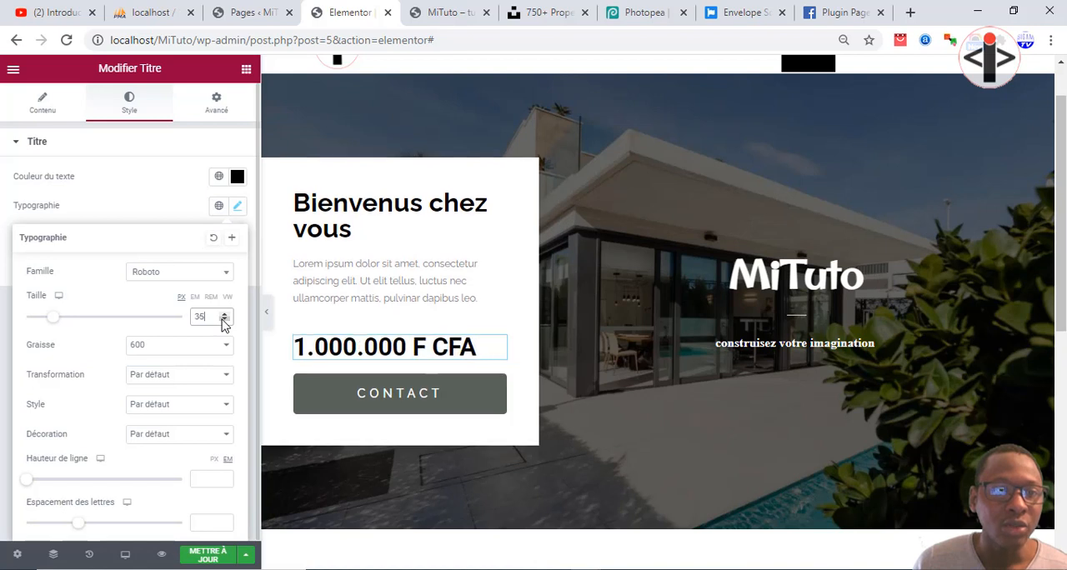
click(238, 205)
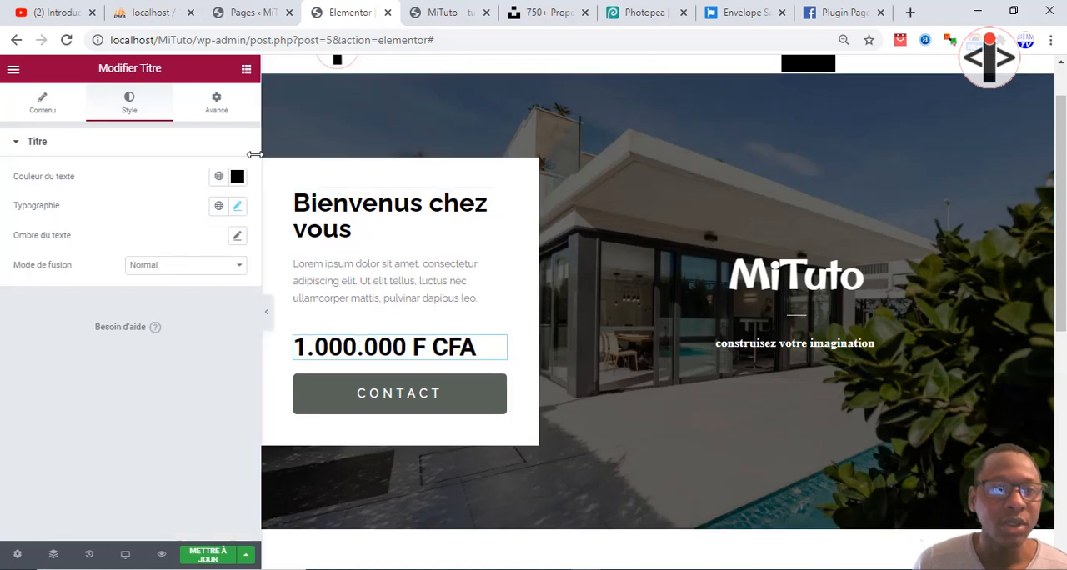
click(217, 103)
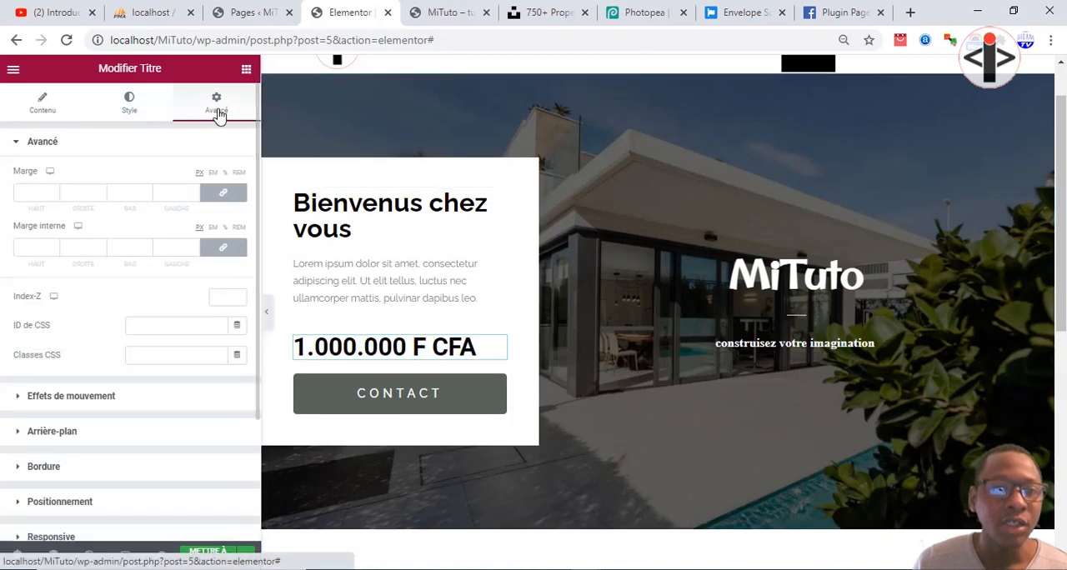
click(223, 256)
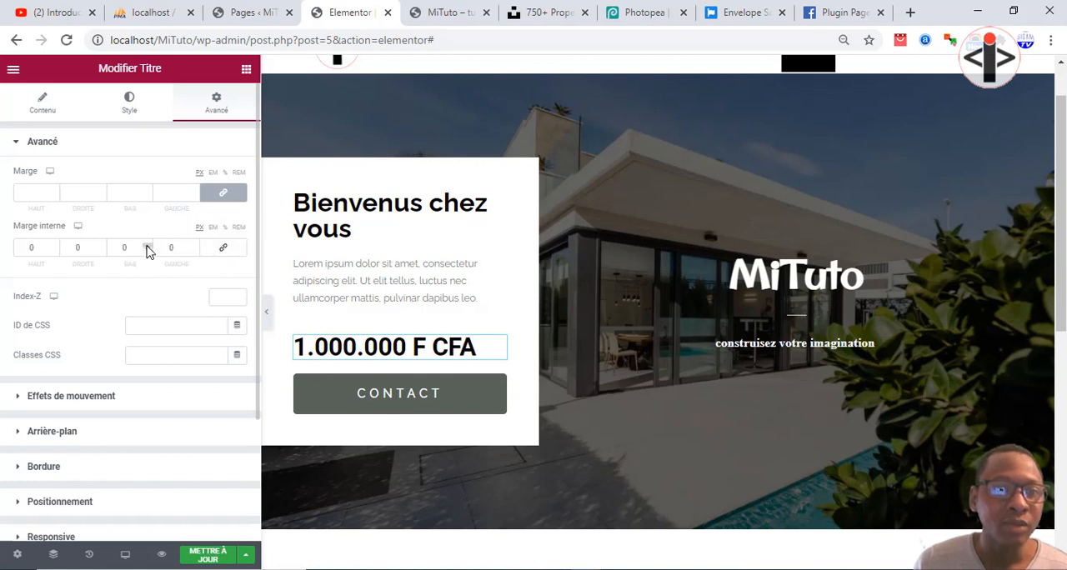
Try a bottom inner margin of 10 px on the price heading, reset it to 0 and leave the values unlinked.
click(150, 246)
click(150, 246)
click(150, 246)
click(150, 246)
click(150, 246)
click(150, 245)
click(150, 246)
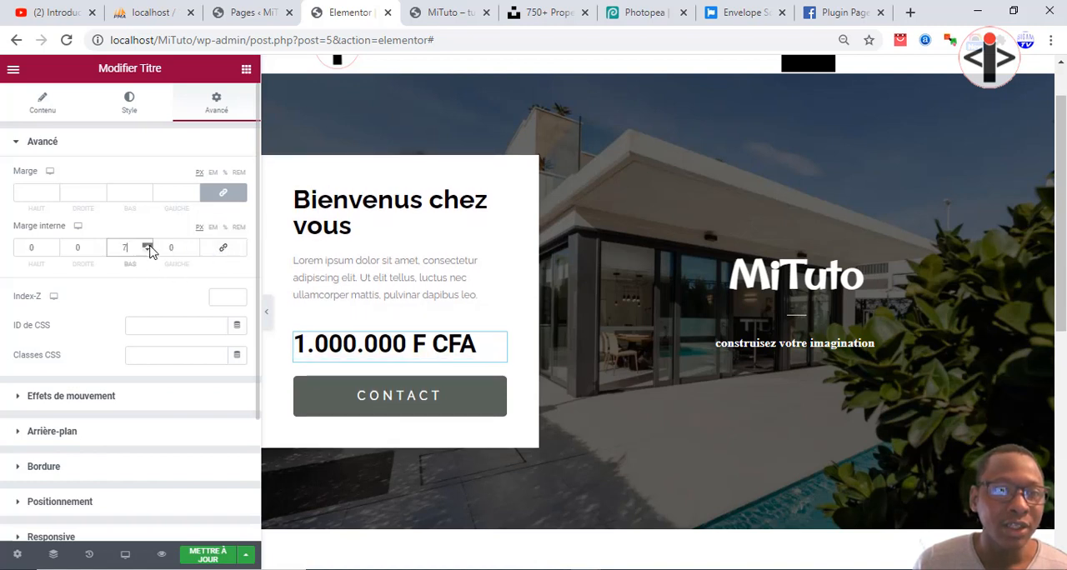
click(150, 247)
click(150, 248)
click(148, 247)
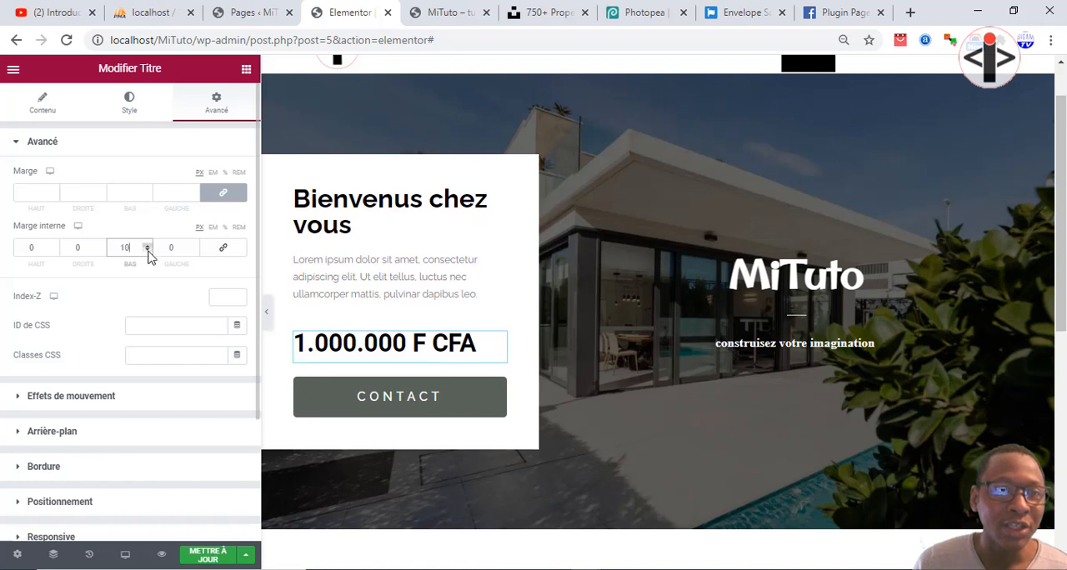
click(149, 250)
click(149, 250)
click(149, 251)
click(149, 251)
click(148, 251)
click(149, 251)
click(149, 251)
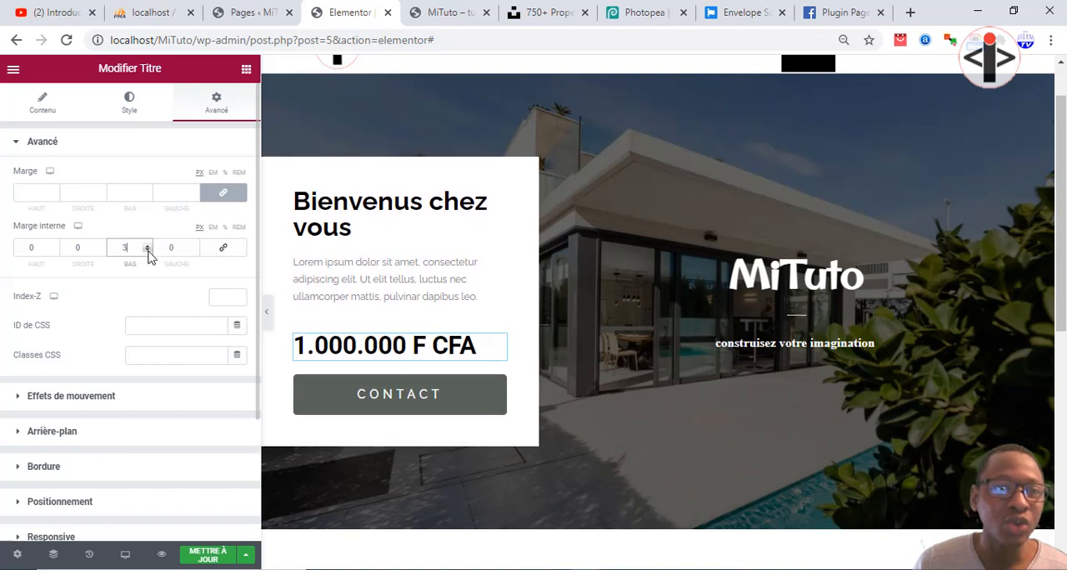
click(149, 251)
click(148, 251)
click(148, 251)
click(222, 249)
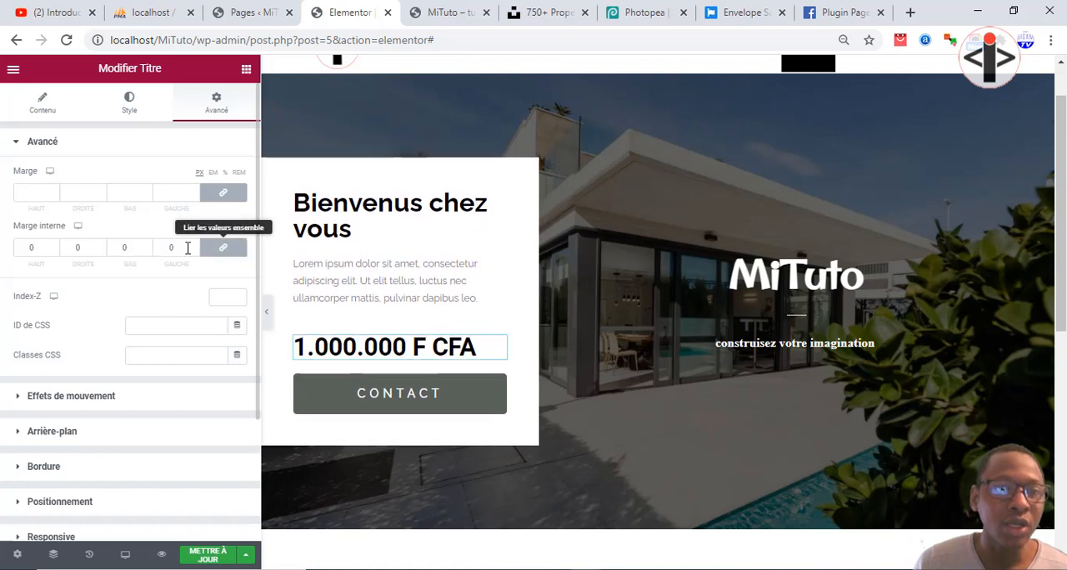
click(194, 245)
click(195, 245)
click(192, 251)
click(193, 251)
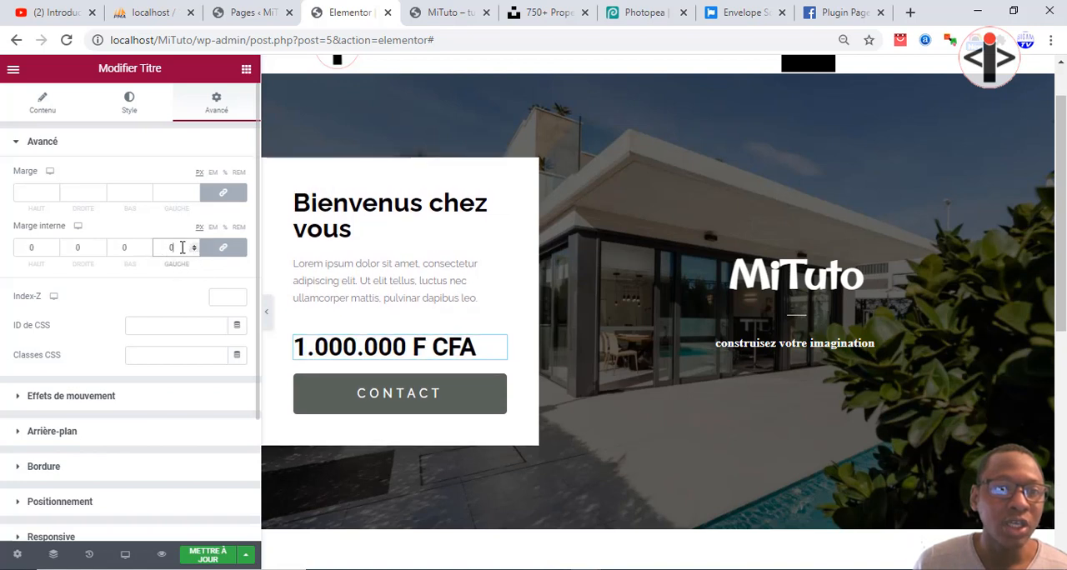
click(220, 250)
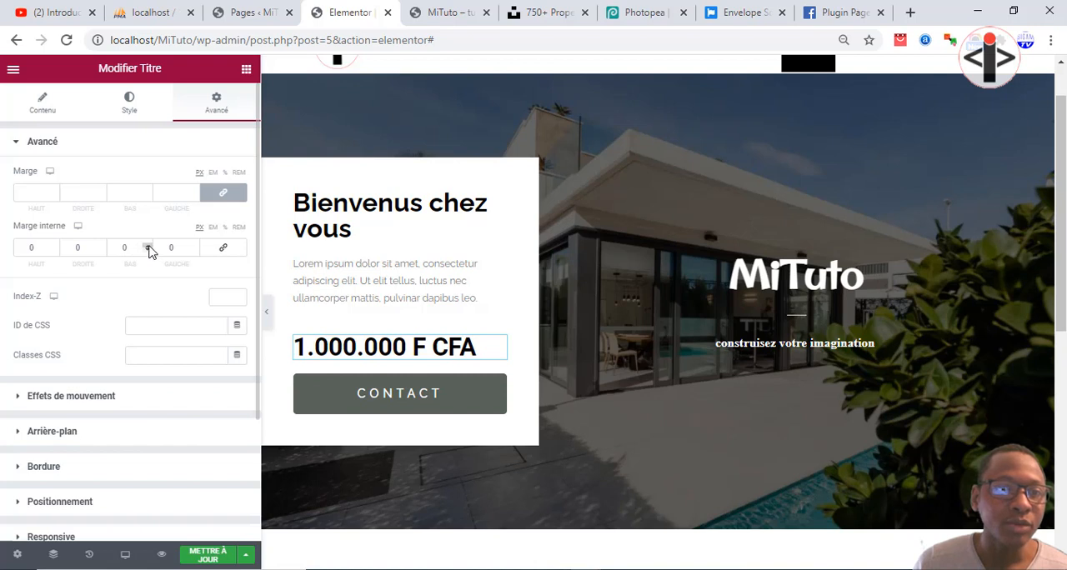
Set the price heading's bottom inner margin to 20 px and update the page.
click(148, 246)
click(148, 246)
click(148, 245)
click(148, 246)
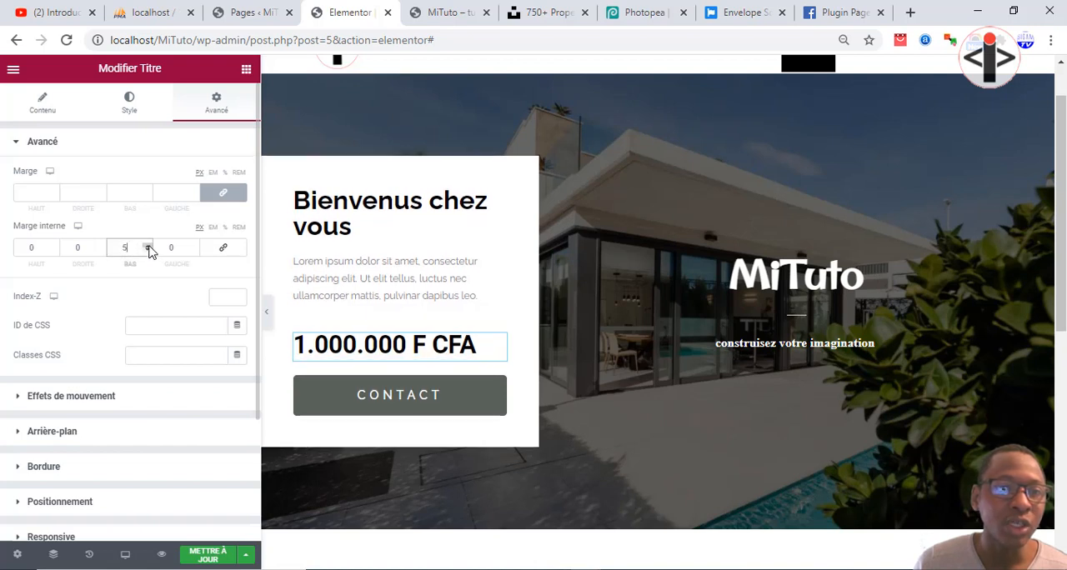
click(148, 246)
click(149, 246)
click(148, 246)
click(149, 245)
click(148, 246)
click(149, 246)
click(148, 246)
click(149, 246)
click(148, 246)
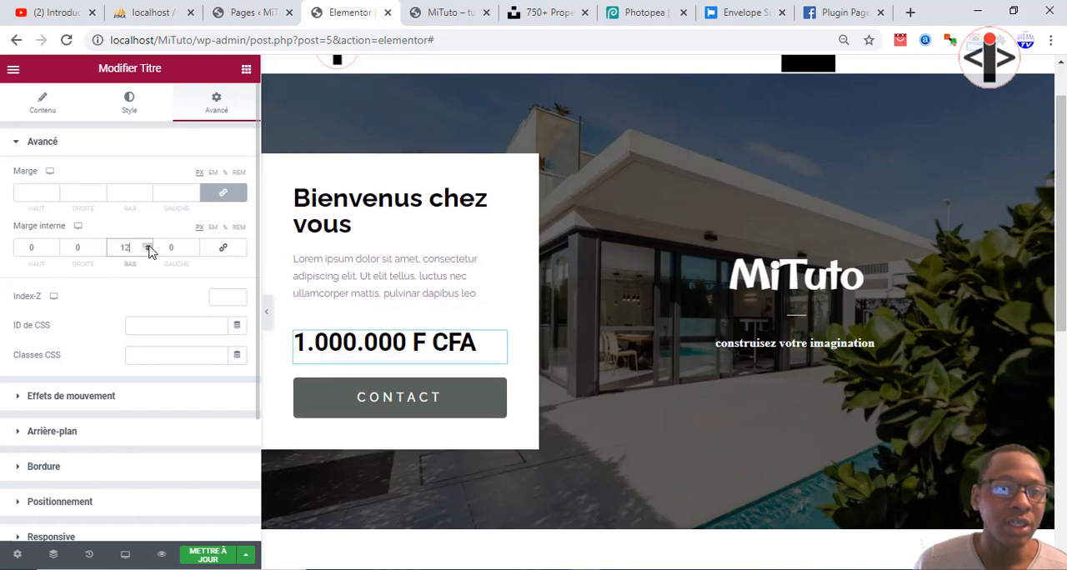
click(148, 246)
click(148, 246)
click(148, 246)
click(148, 246)
click(148, 246)
click(149, 246)
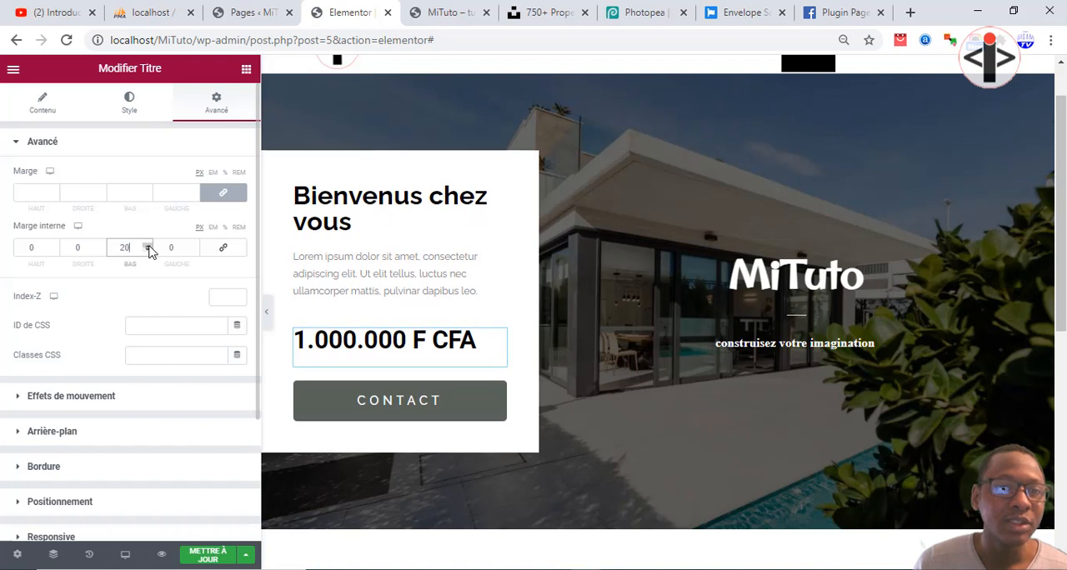
click(209, 557)
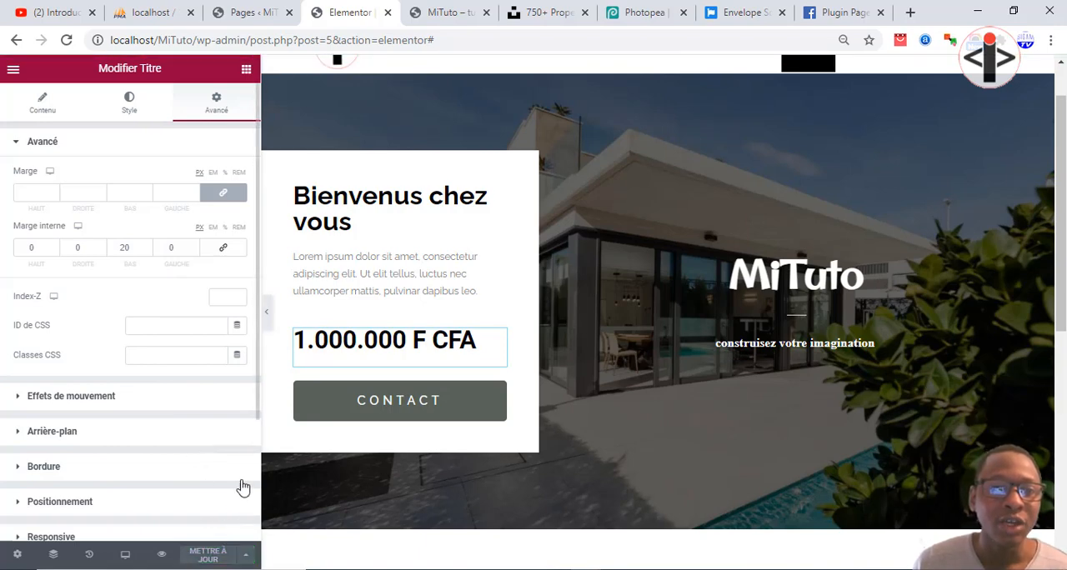
Reload the live MiTuto home page and check the spacing between the price and the CONTACT button.
key(ctrl+Tab)
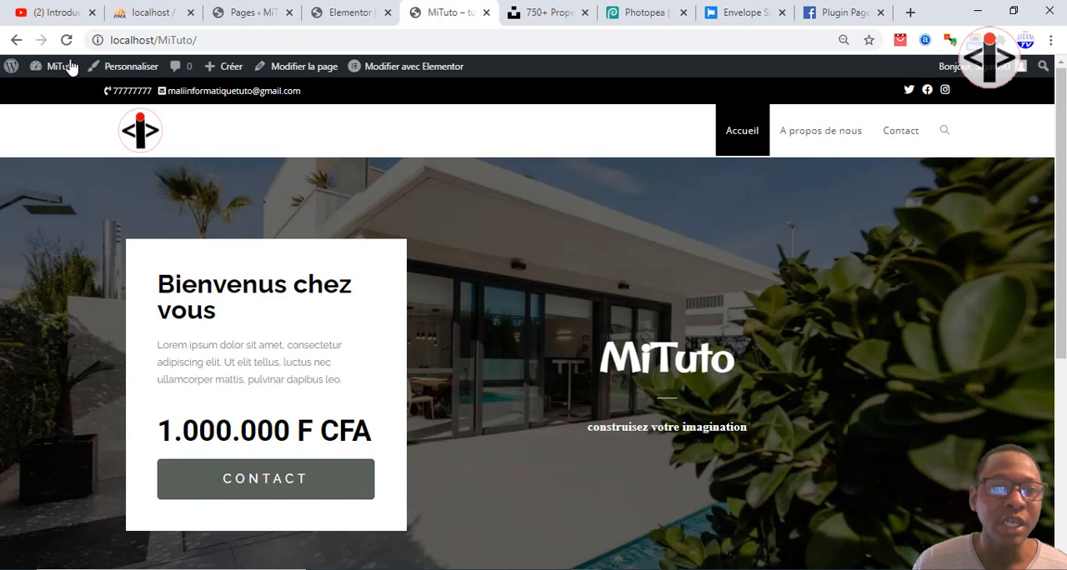
click(67, 39)
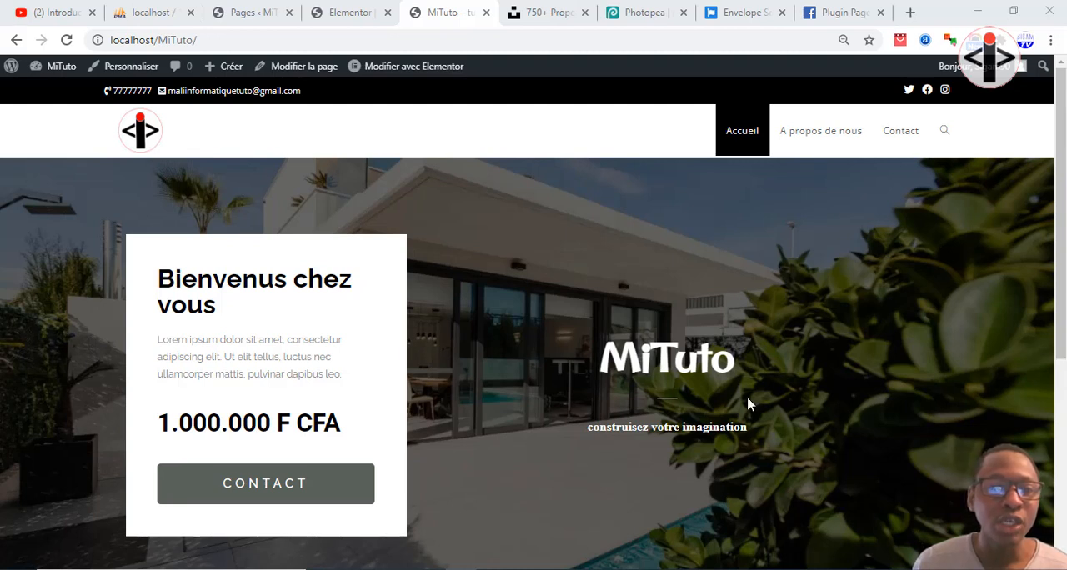
scroll(302, 389, down, 1)
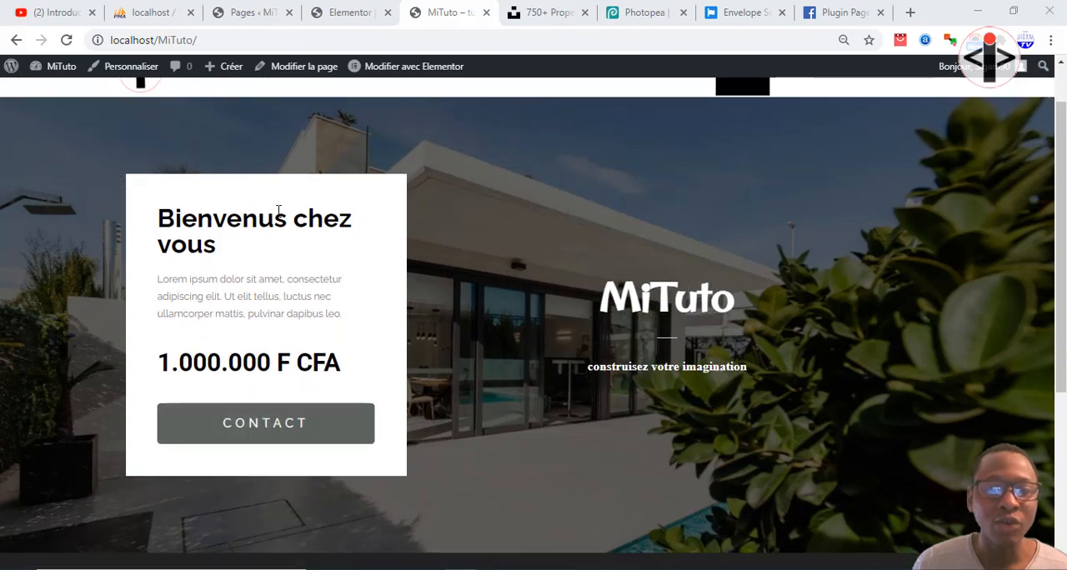